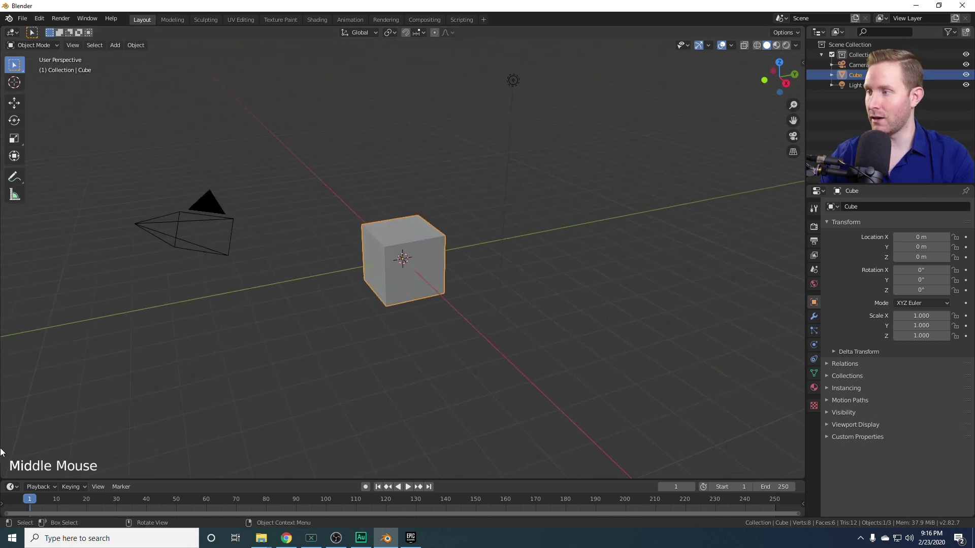
Set the color management view transform to Standard and make the render film transparent
middle_click_drag(240, 399, 395, 330)
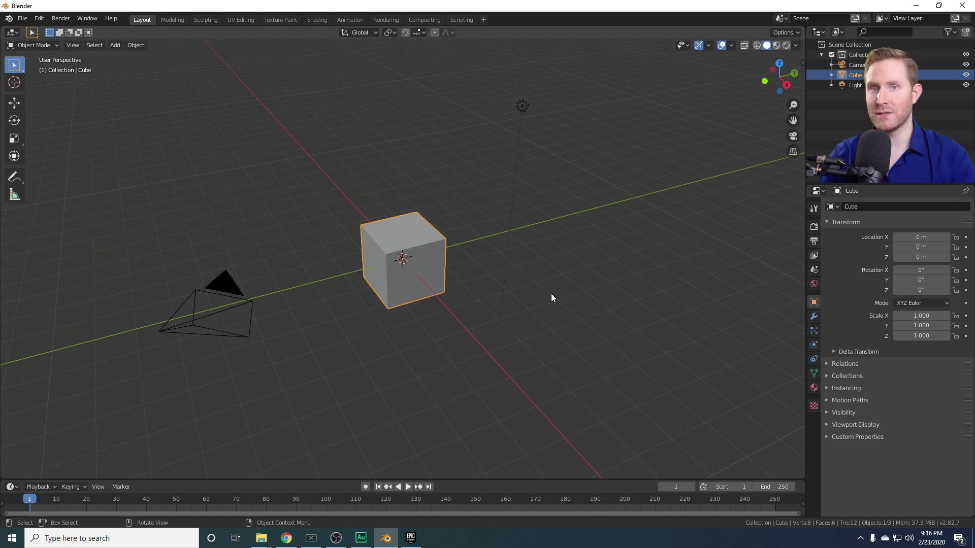
left_click(813, 227)
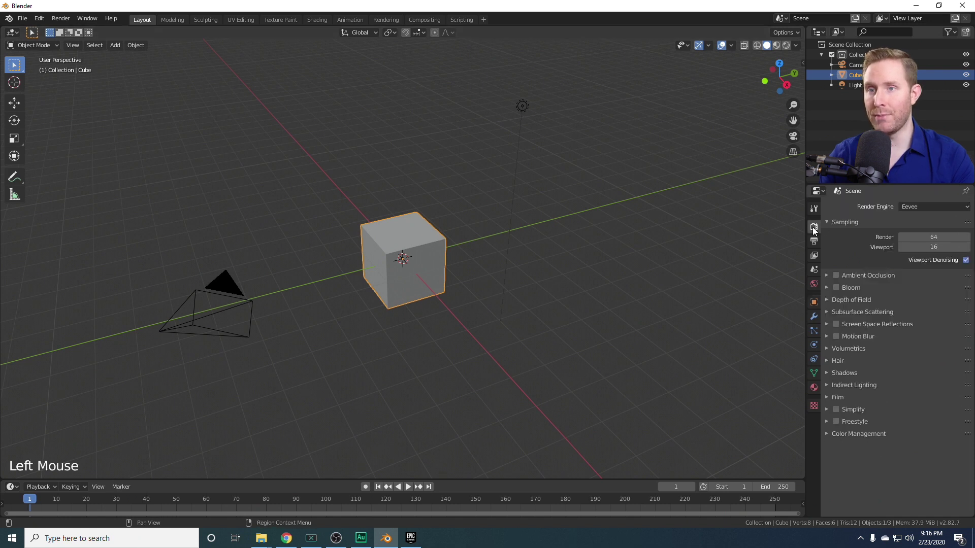
left_click(824, 434)
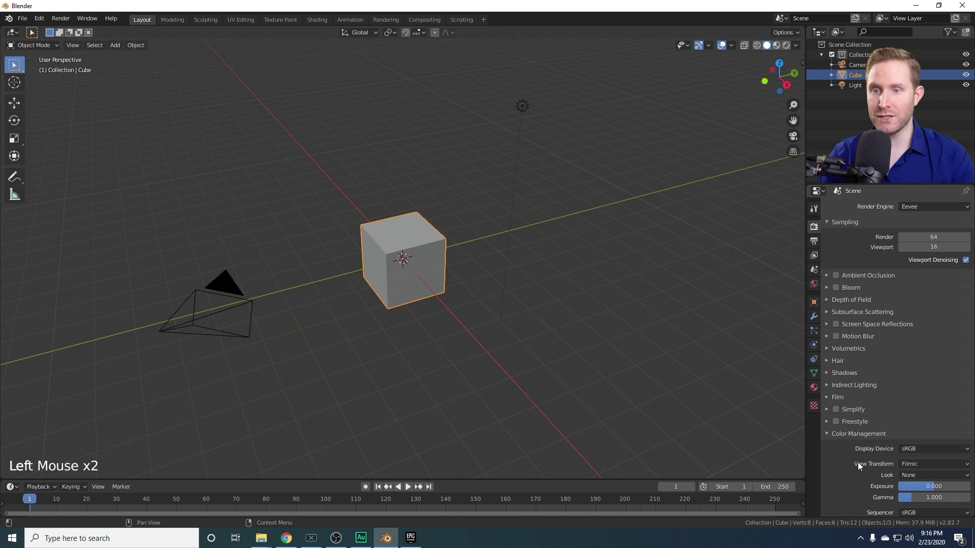
left_click(904, 465)
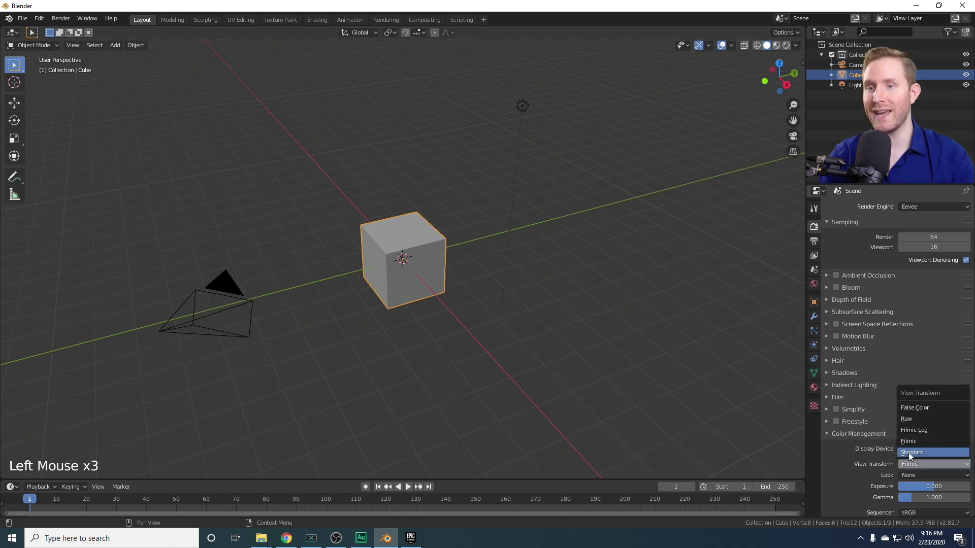
left_click(909, 452)
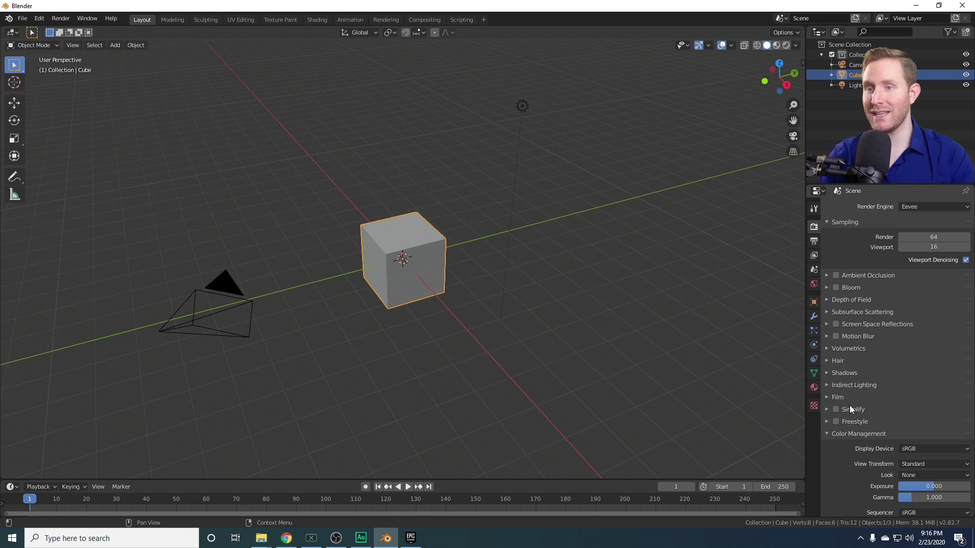
left_click(827, 398)
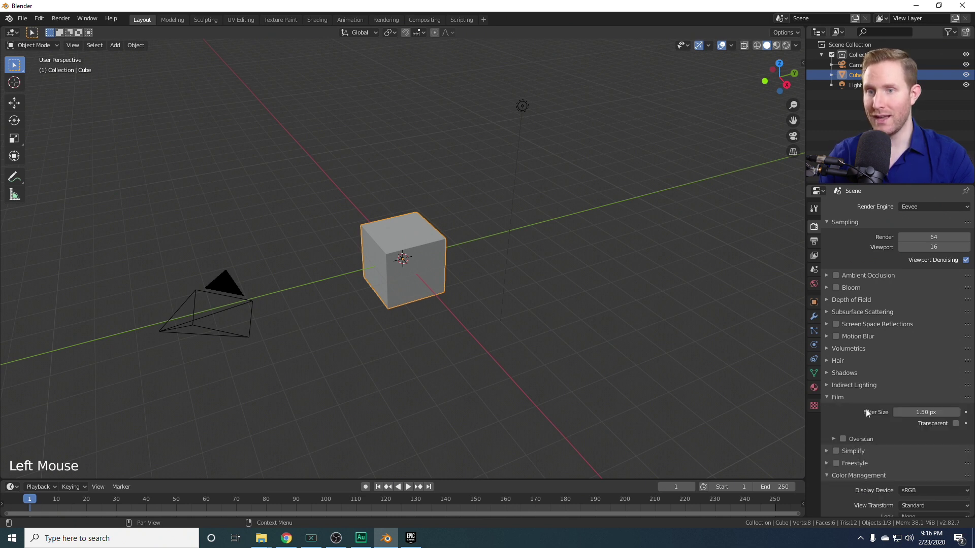
left_click(956, 424)
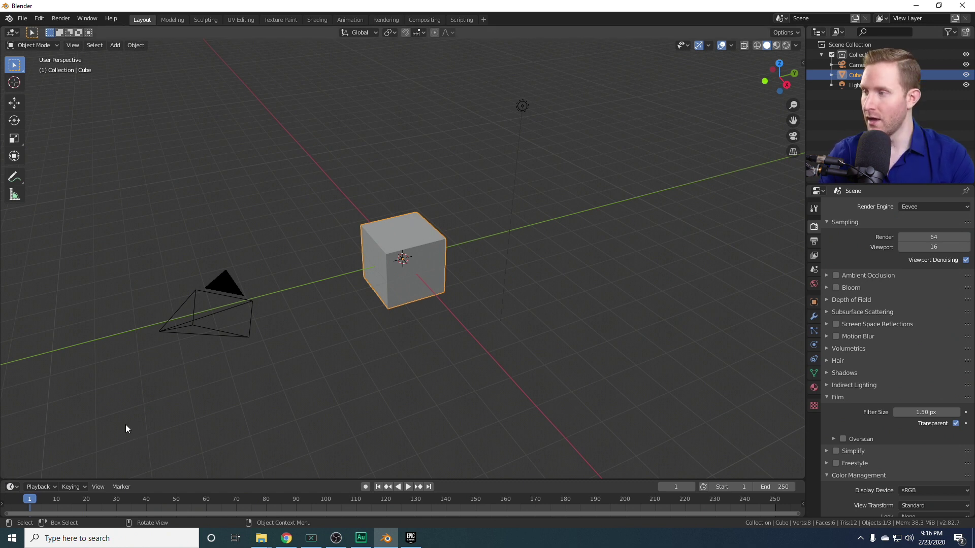
Split off two small stacked viewports beside the main one, and show the camera view without the toolbar in the upper one
left_click_drag(7, 471, 313, 457)
left_click_drag(5, 475, 22, 234)
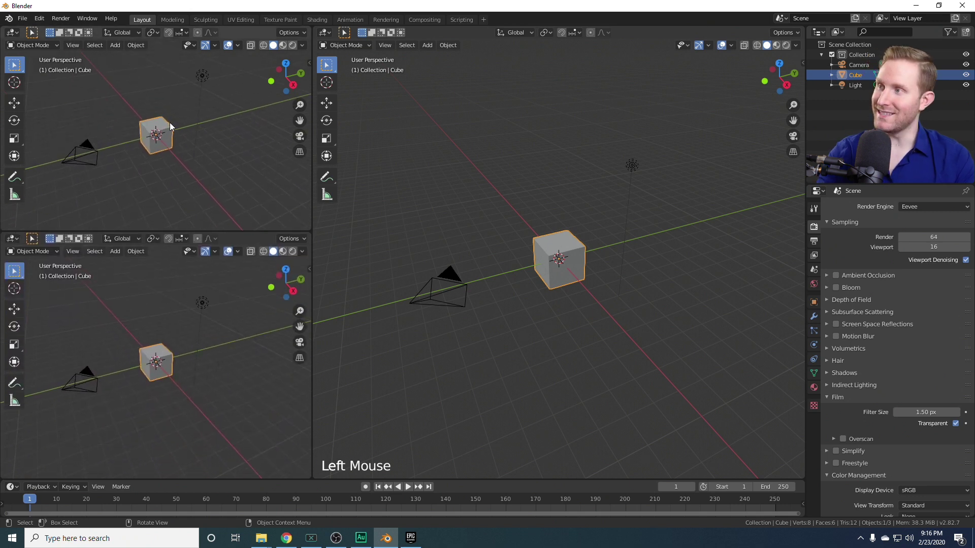
key("KP_0")
scroll(175, 130, "up", 2)
scroll(175, 132, "up", 1)
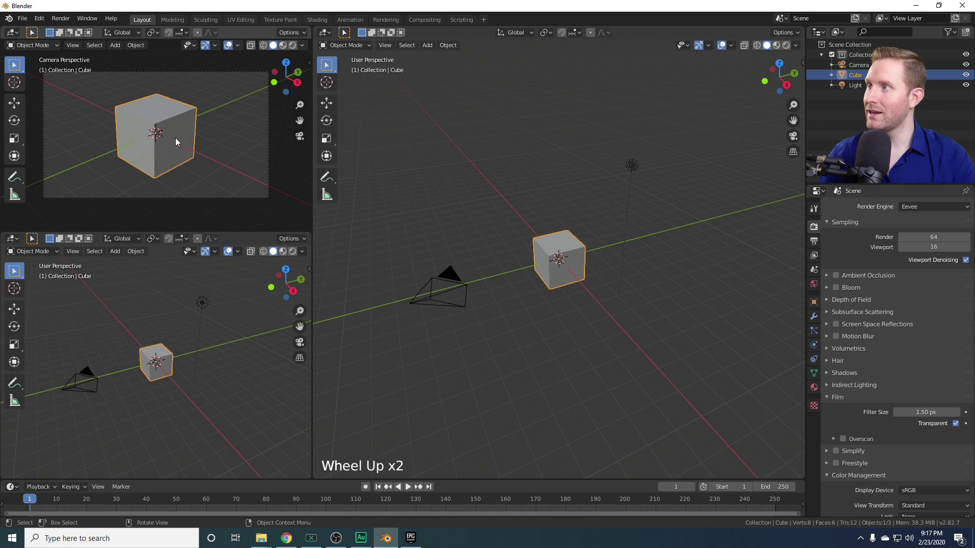
key("t")
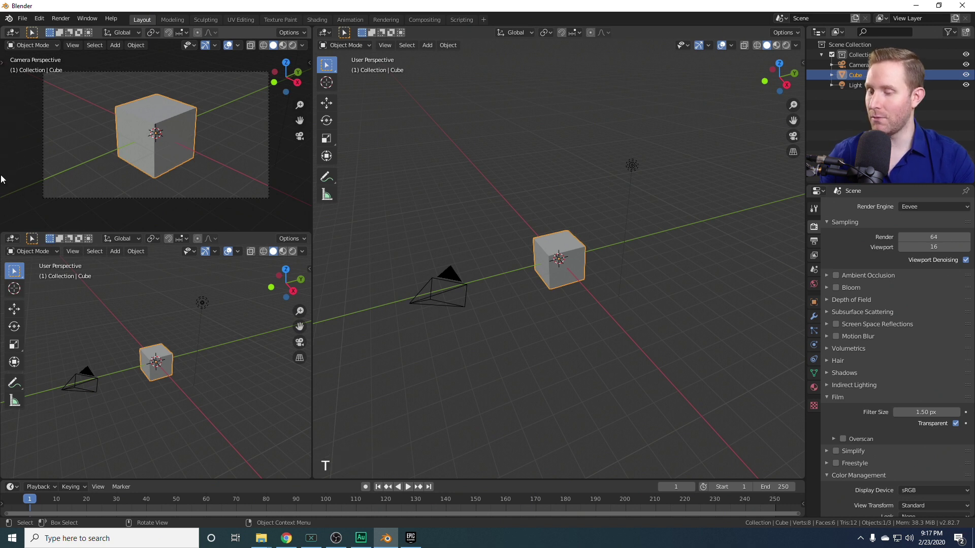
key("n")
key("n")
key("n")
key("n")
key("n")
key("n")
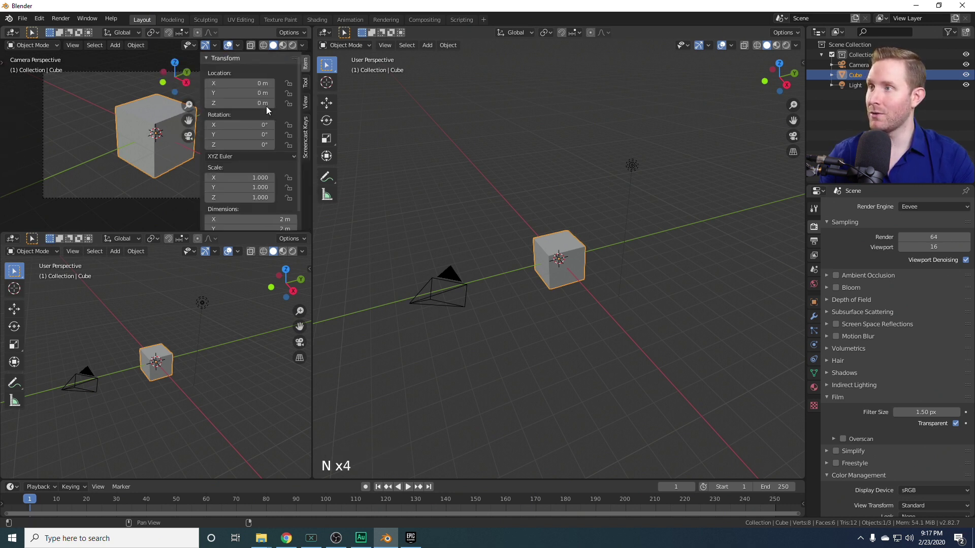
key("n")
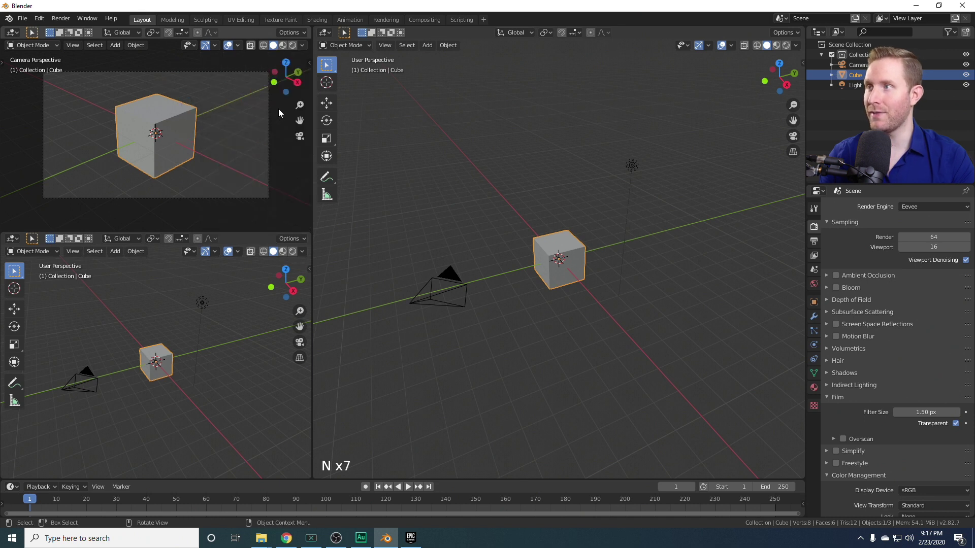
Hide the overlays in the camera viewport and switch its shading to Rendered
scroll(244, 140, "down", 1)
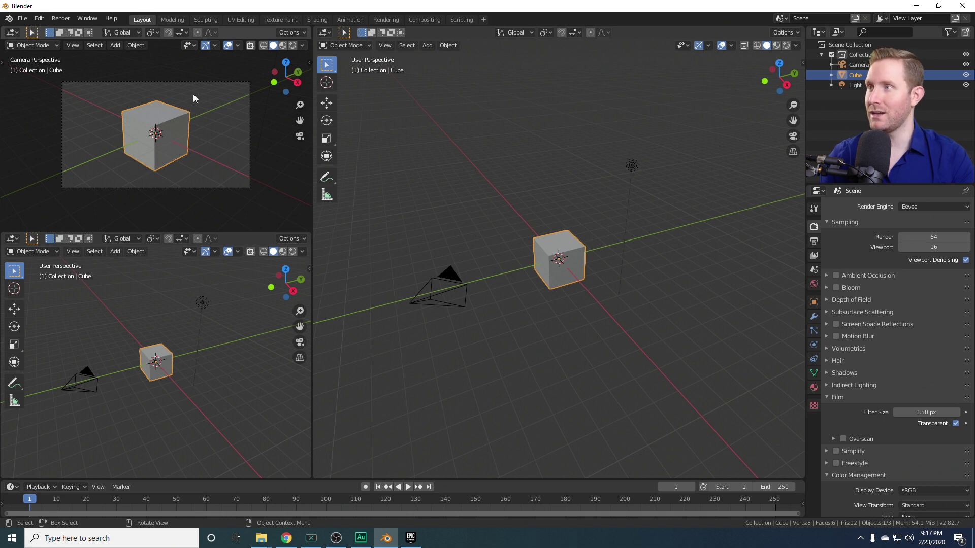
left_click(227, 45)
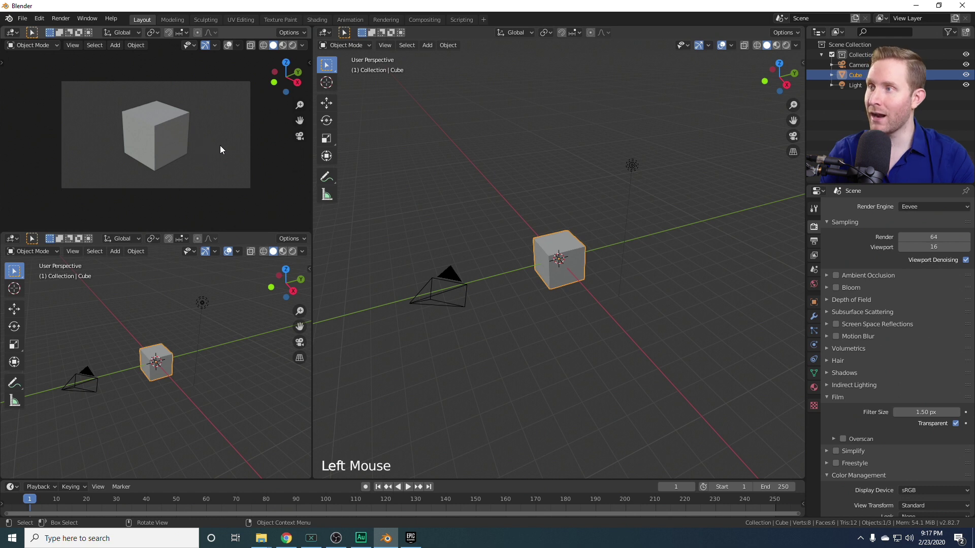
key("z")
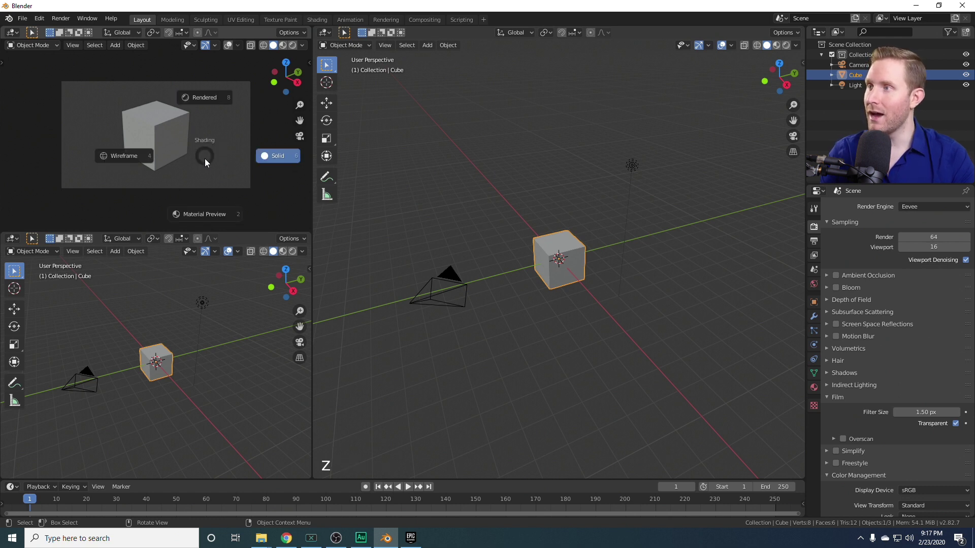
left_click(198, 98)
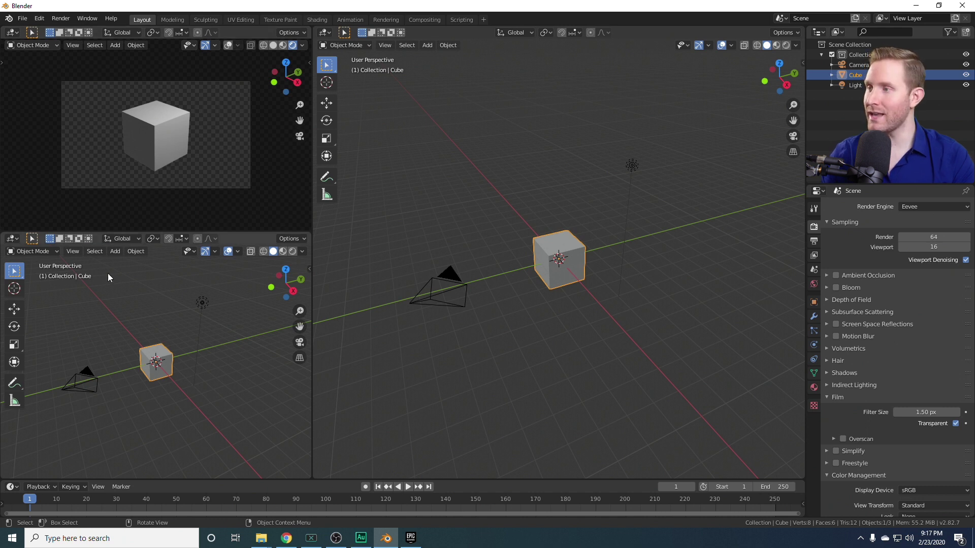
Change the small viewport below the camera view into a Graph Editor
left_click(16, 240)
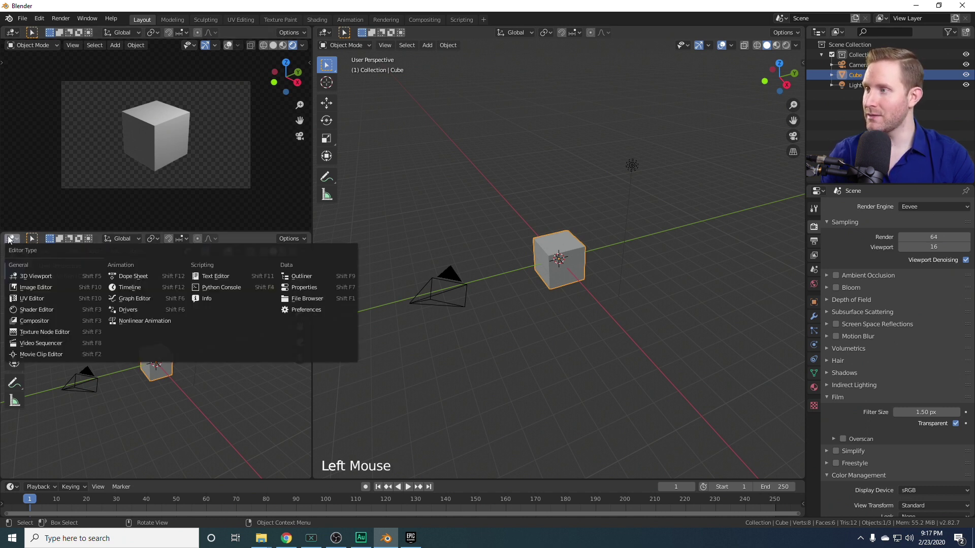
left_click(143, 298)
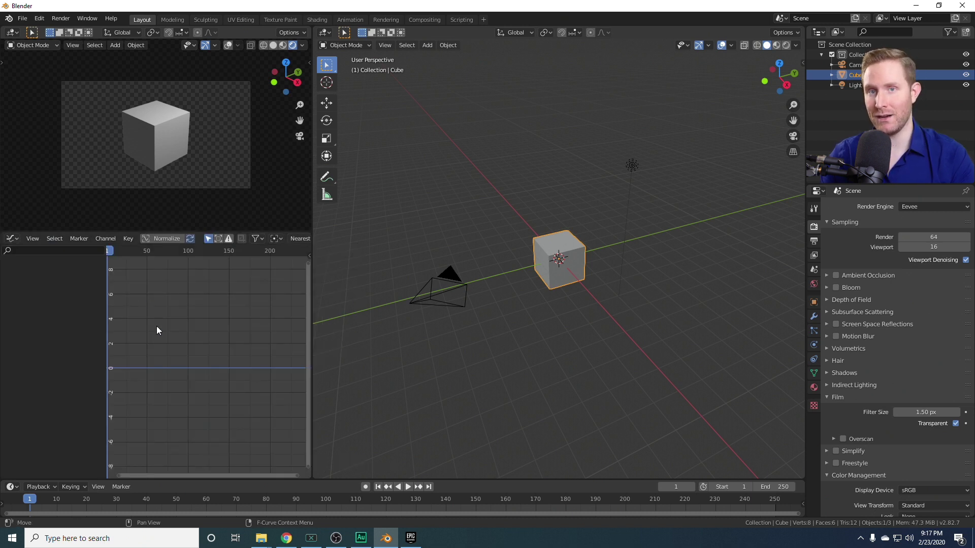
Delete the default cube and the light from the scene, keeping the camera
left_click(549, 243)
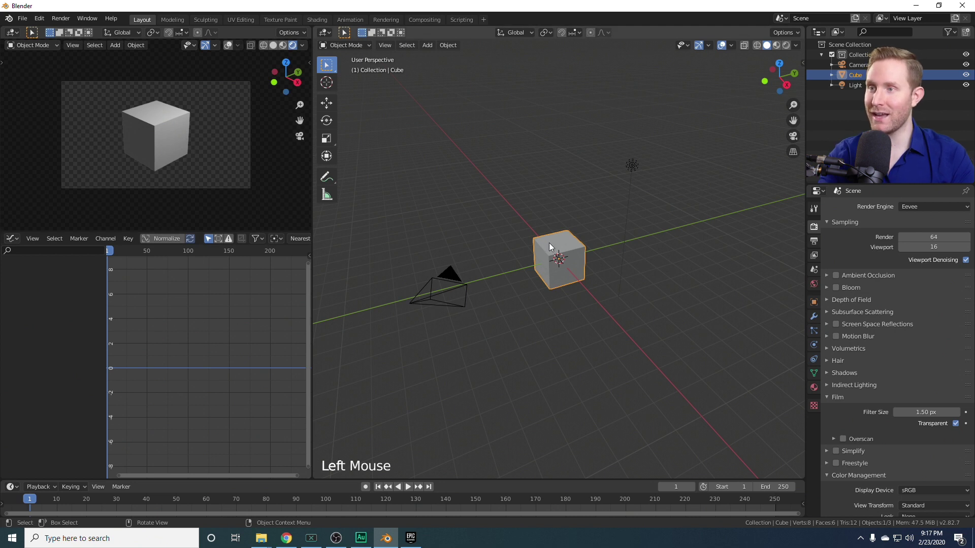
key("Delete")
left_click(631, 166)
key("Delete")
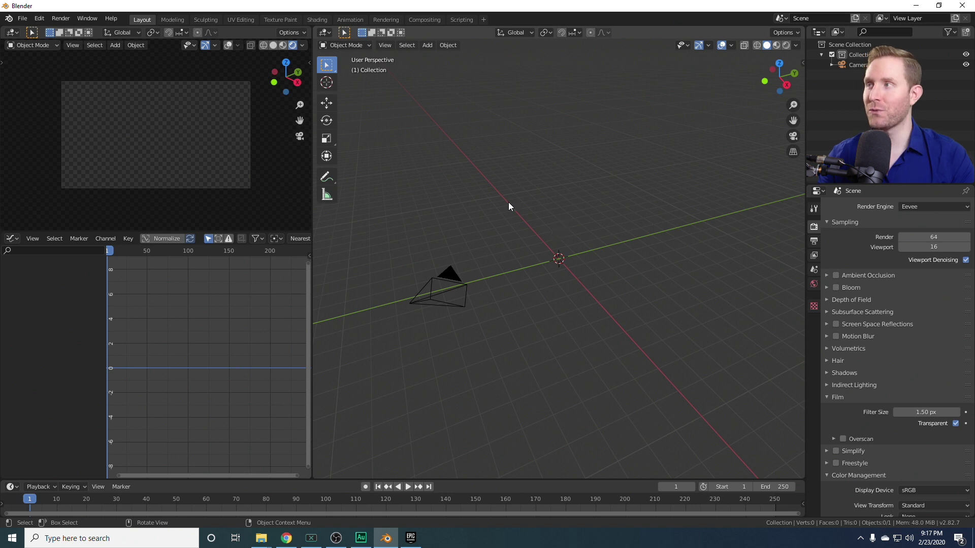
Search the add-on preferences for "image" and check that Import Images as Planes is enabled
left_click(39, 18)
left_click(71, 163)
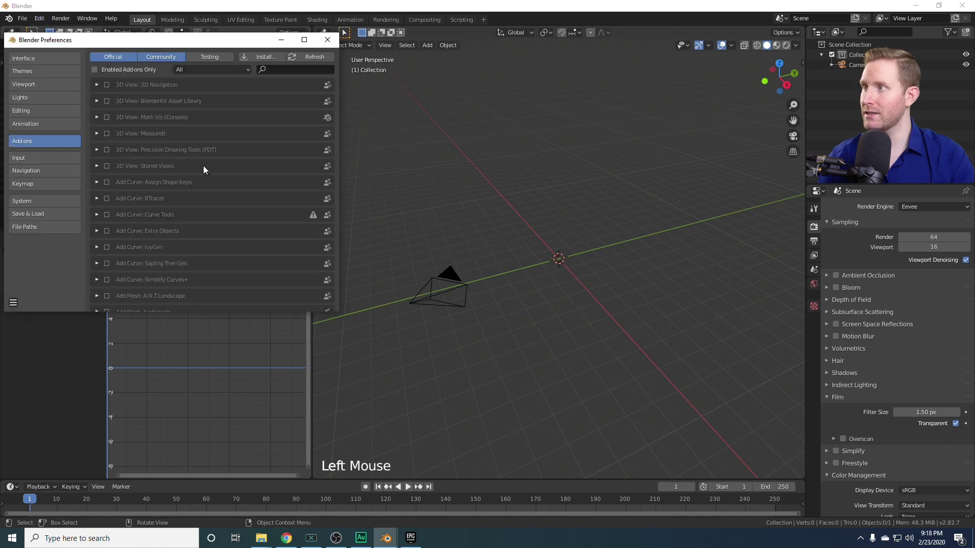
left_click(295, 70)
type("image")
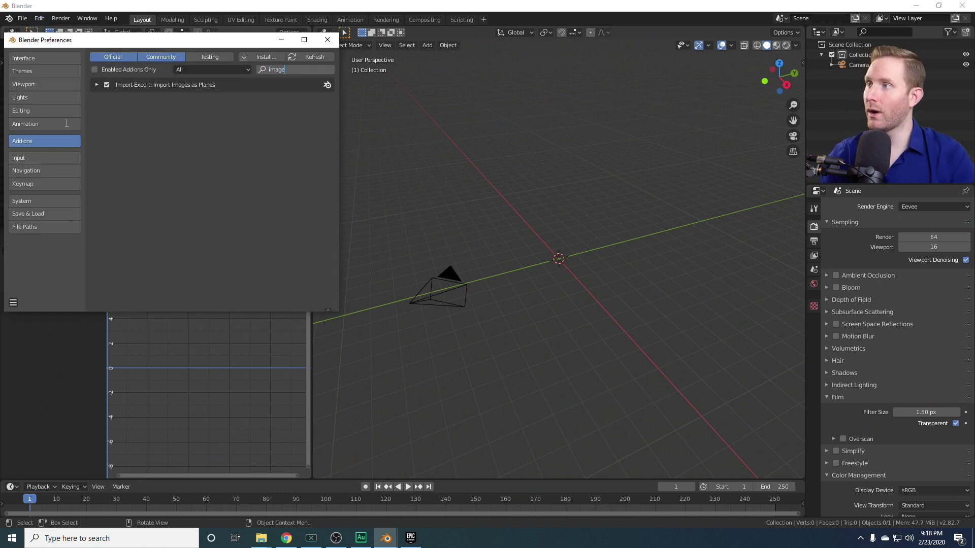
left_click(107, 85)
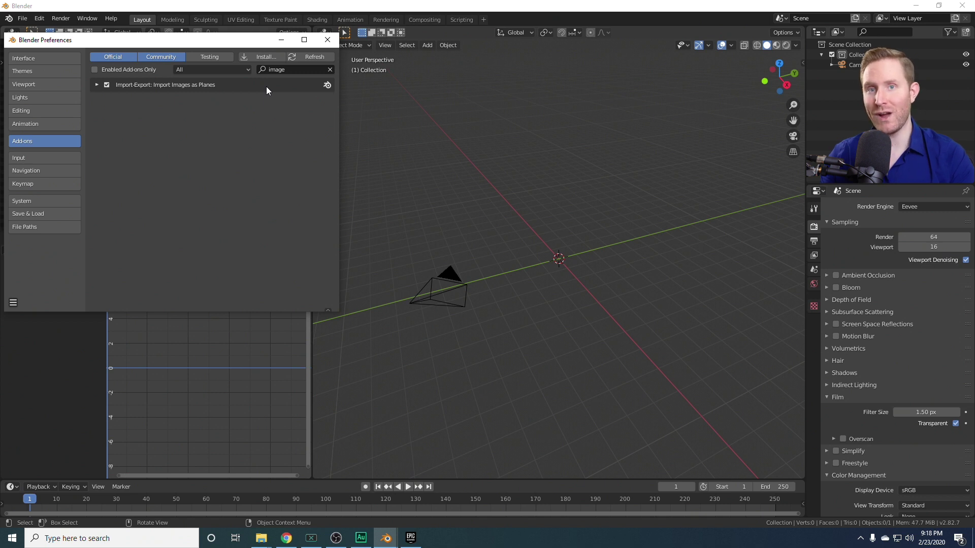
left_click_drag(228, 40, 267, 70)
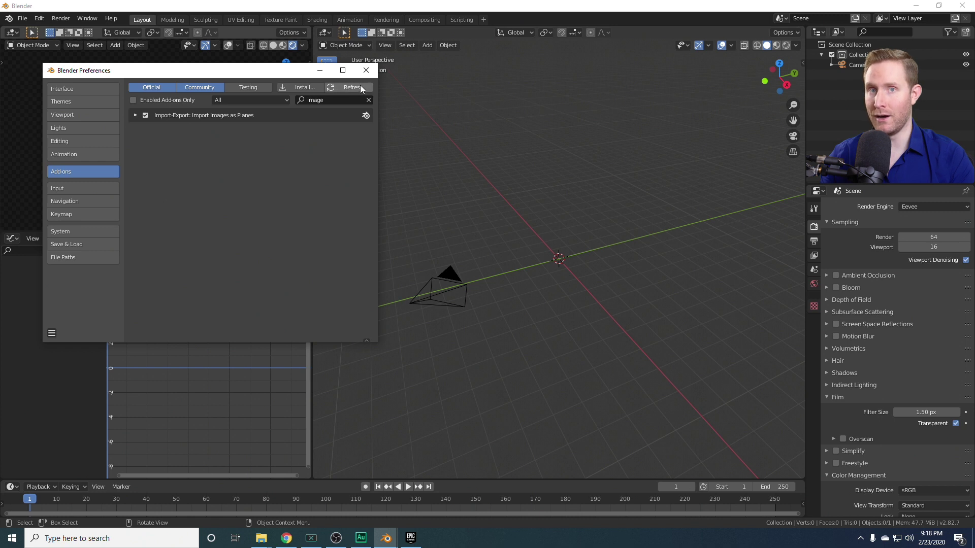
left_click(366, 70)
Import FishLogo.png from the Textures folder as an image plane with the Emit material setting
left_click(21, 19)
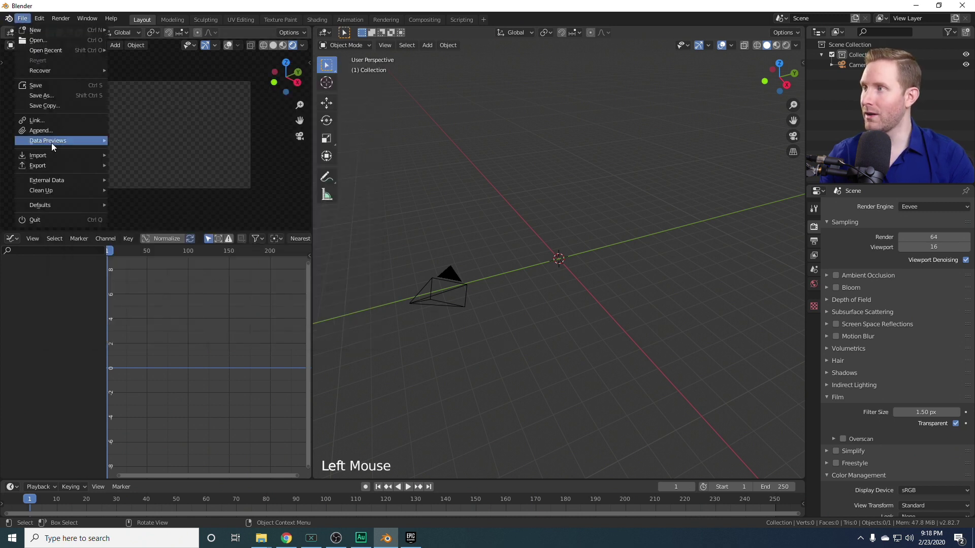
mouse_move(104, 155)
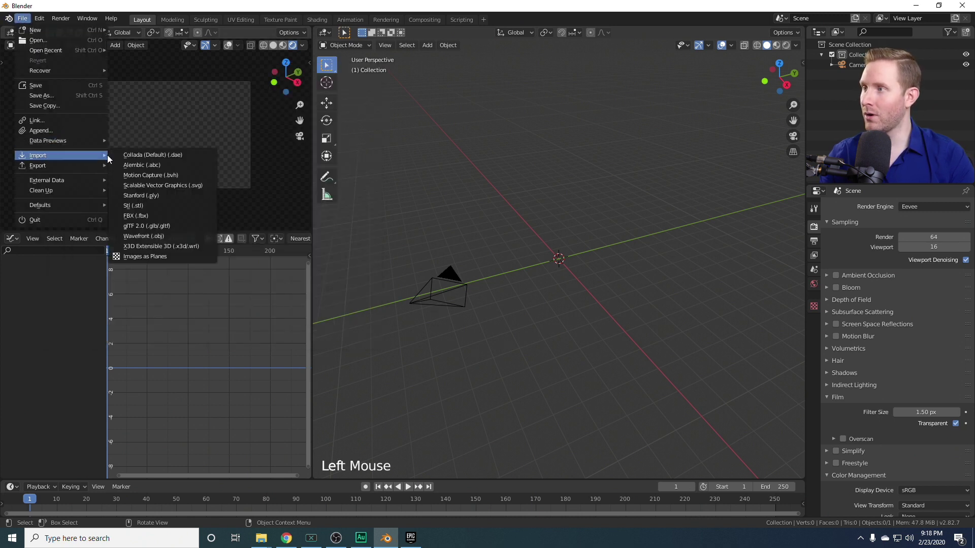
left_click(153, 256)
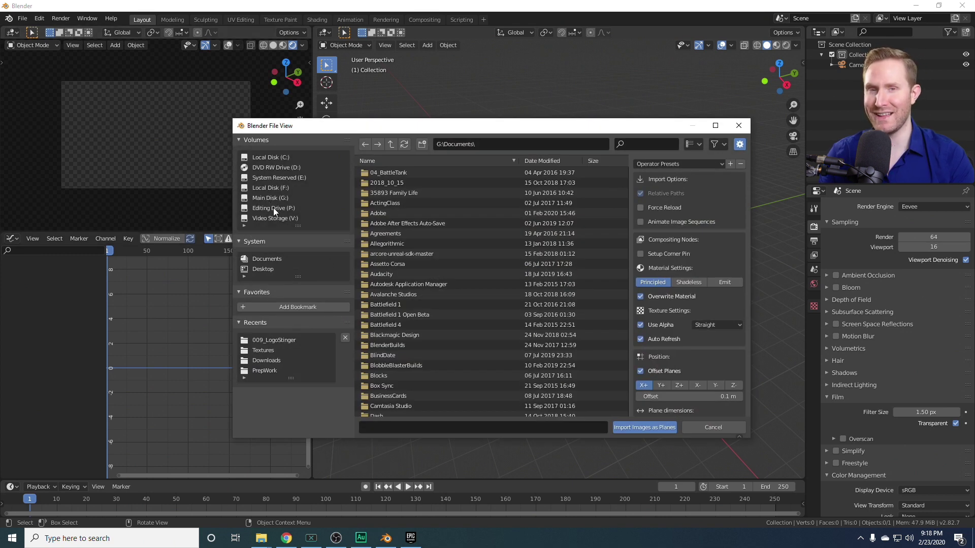
left_click(263, 351)
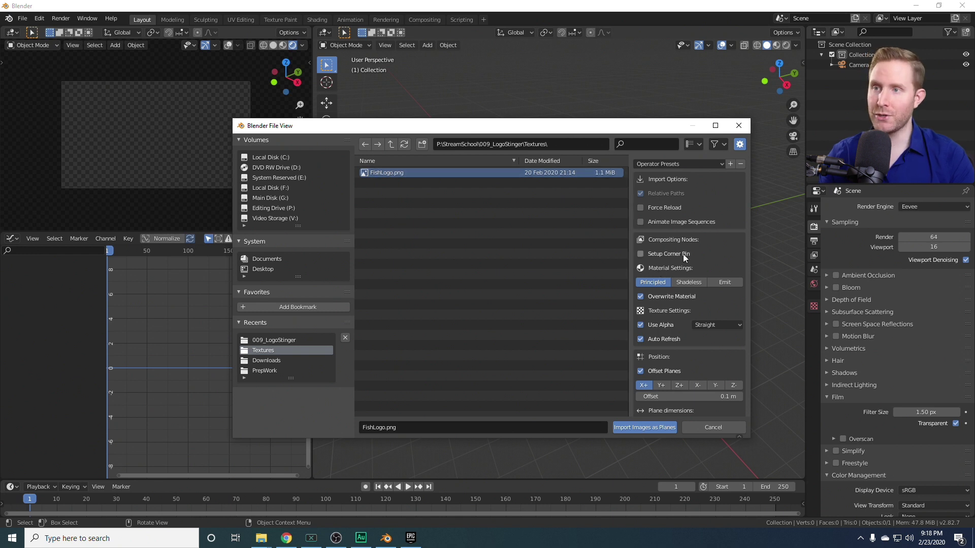
left_click(723, 283)
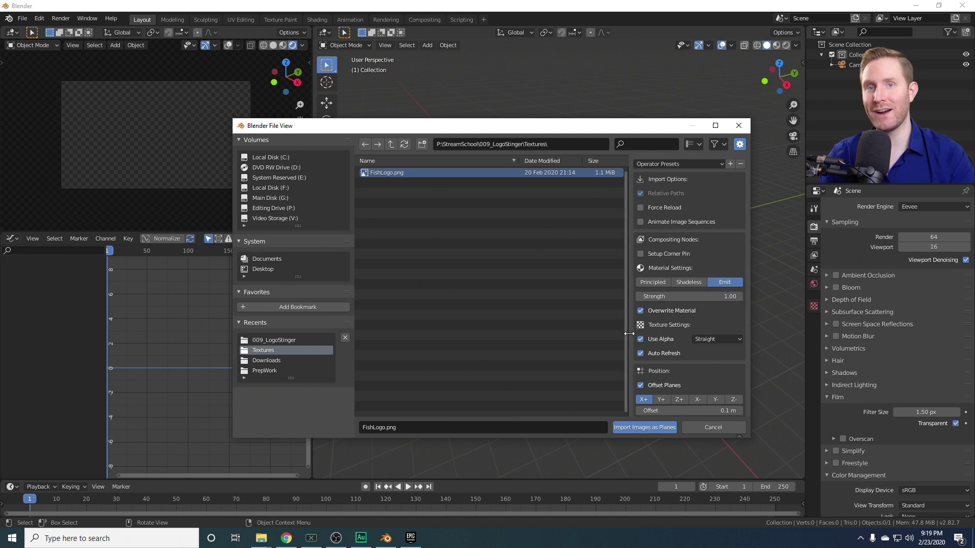
left_click(636, 428)
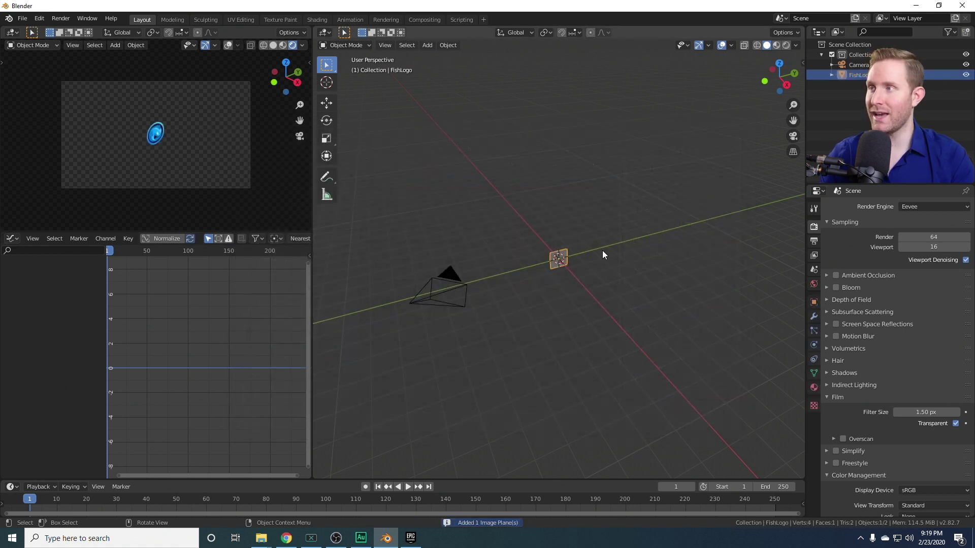
Clear the camera's rotation and location so it sits unrotated at the world origin
scroll(608, 267, "up", 6)
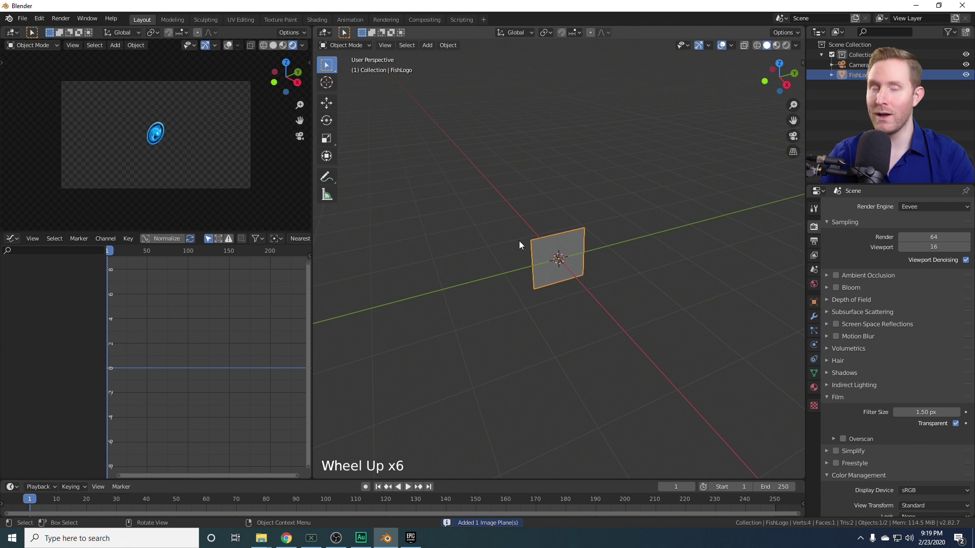
middle_click_drag(547, 255, 548, 275)
scroll(548, 276, "down", 9)
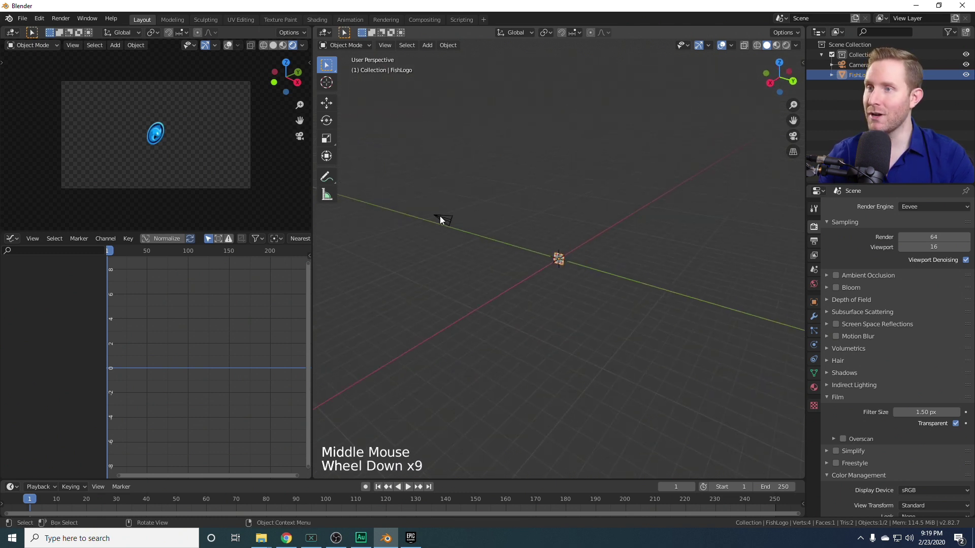
scroll(519, 251, "up", 2)
left_click(386, 196)
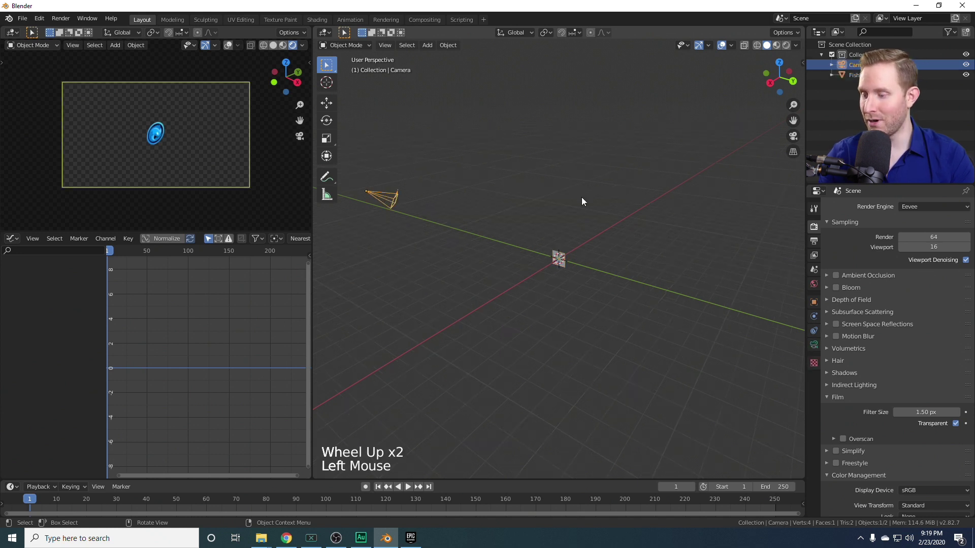
key("alt+r")
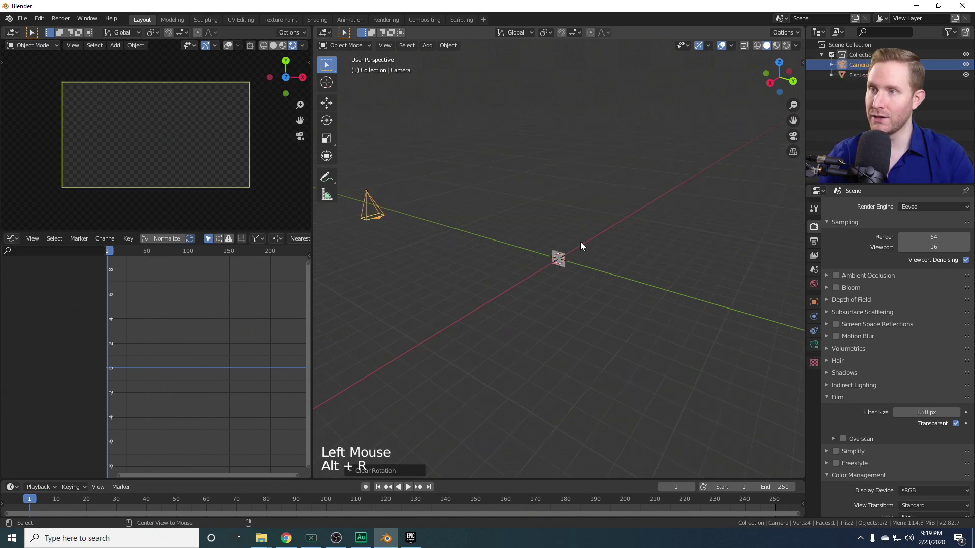
key("alt+g")
scroll(623, 260, "up", 2)
scroll(623, 260, "up", 3)
middle_click_drag(623, 260, 599, 273)
middle_click_drag(599, 273, 590, 273, "shift")
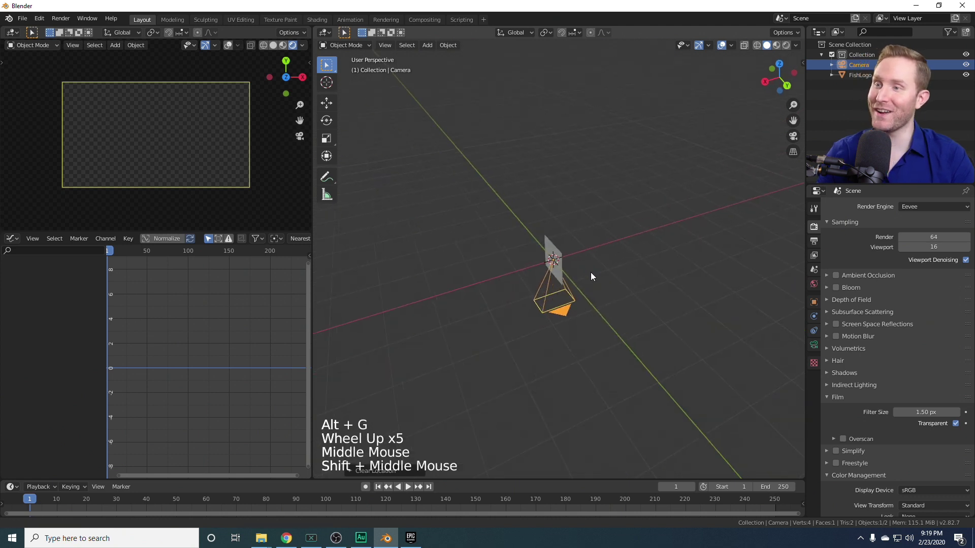
Rotate the camera about the global Z axis and by 90 degrees about Y so it faces horizontally along X
scroll(573, 286, "down", 2)
key("KP_7")
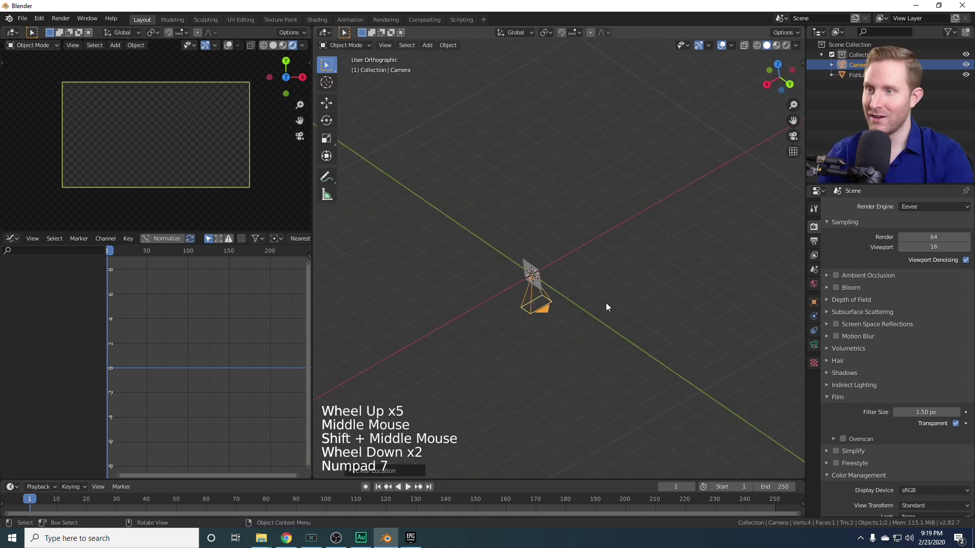
middle_click_drag(605, 302, 557, 303, "shift")
scroll(620, 335, "up", 6)
scroll(620, 335, "down", 4)
scroll(619, 335, "up", 1)
middle_click_drag(620, 335, 574, 316)
scroll(473, 270, "up", 1)
middle_click_drag(589, 280, 591, 301)
middle_click_drag(592, 301, 589, 330, "shift")
key("r")
key("z")
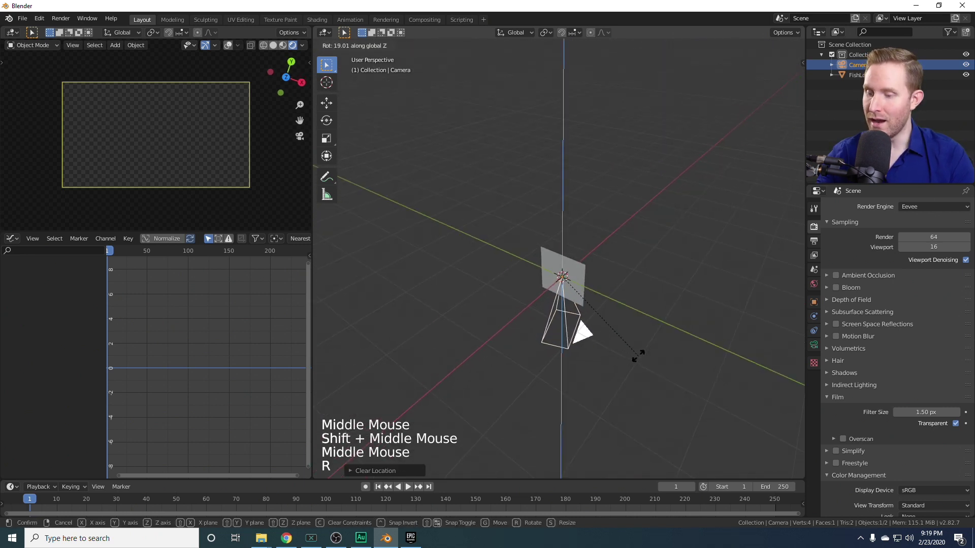
left_click(631, 340)
middle_click_drag(630, 340, 681, 260)
type("ry90")
key("Return")
Move the camera back along the X axis away from the logo plane until the logo sits small in the frame's centre
scroll(669, 224, "down", 1)
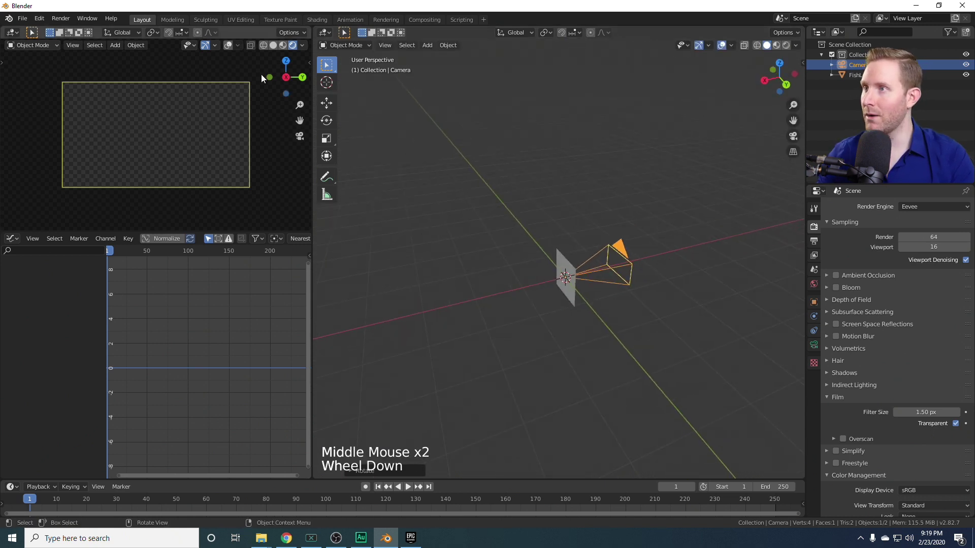
left_click(327, 103)
left_click_drag(531, 286, 356, 342)
scroll(431, 314, "down", 3)
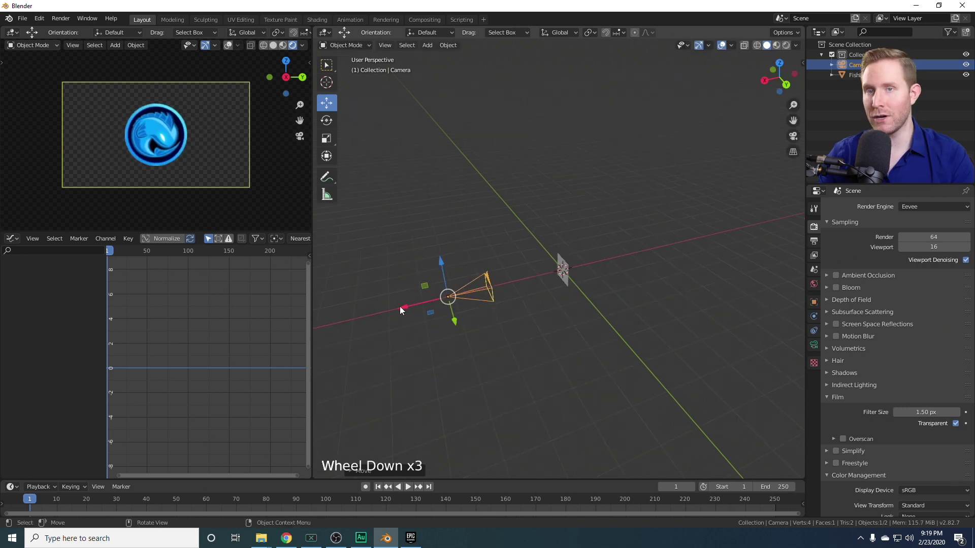
left_click_drag(411, 303, 392, 319)
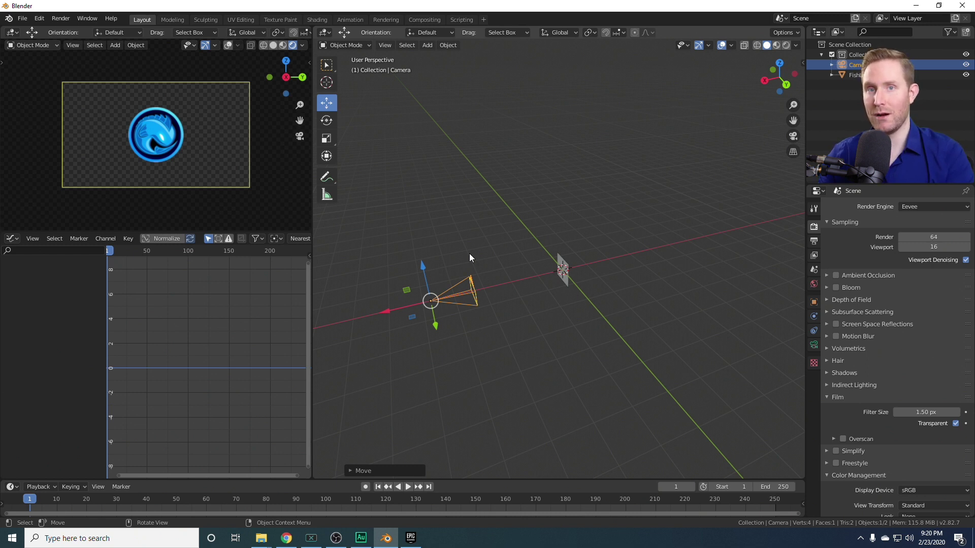
Add a mesh circle at the world origin
middle_click_drag(469, 254, 565, 276)
scroll(567, 278, "up", 2)
key("shift+a")
mouse_move(566, 274)
left_click(609, 293)
Rotate the circle 90 degrees about the Y axis so it stands parallel to the logo plane
middle_click_drag(560, 274, 489, 196, "shift")
scroll(489, 196, "up", 3)
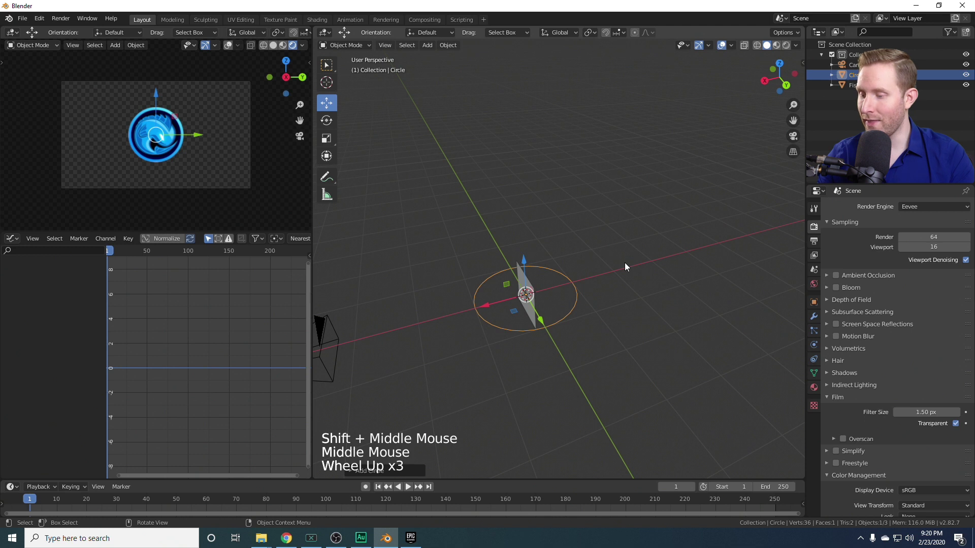
key("r")
type("y")
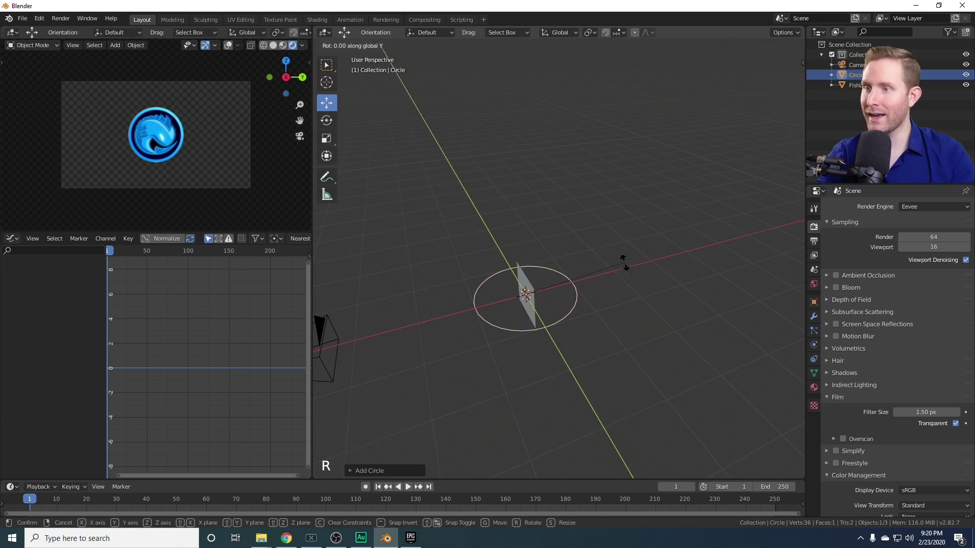
type("90")
key("Return")
Fill the circle's outline with a single face in Edit Mode and return to Object Mode
middle_click_drag(569, 277, 617, 287)
scroll(632, 275, "up", 1)
middle_click_drag(617, 287, 608, 298, "shift")
scroll(637, 267, "up", 2)
key("Tab")
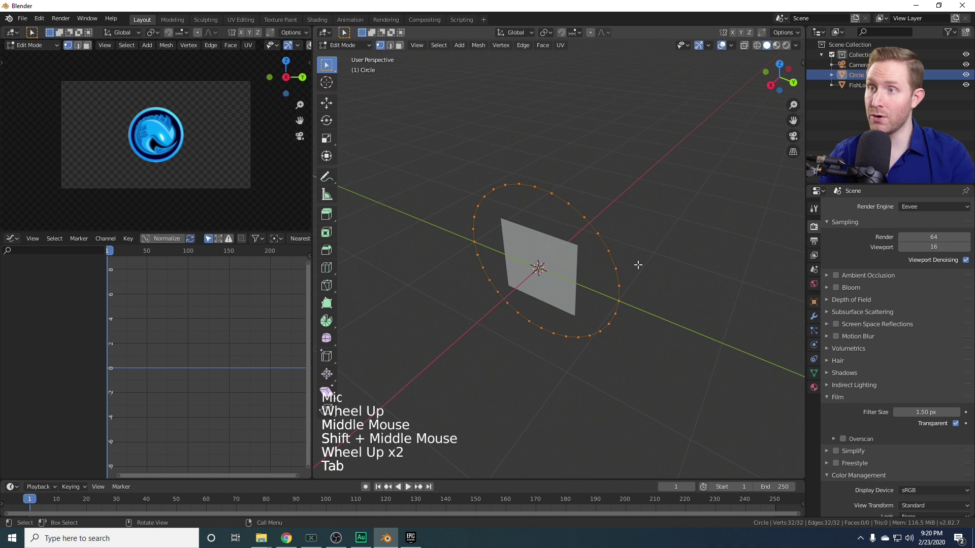
key("f")
middle_click_drag(617, 270, 626, 244)
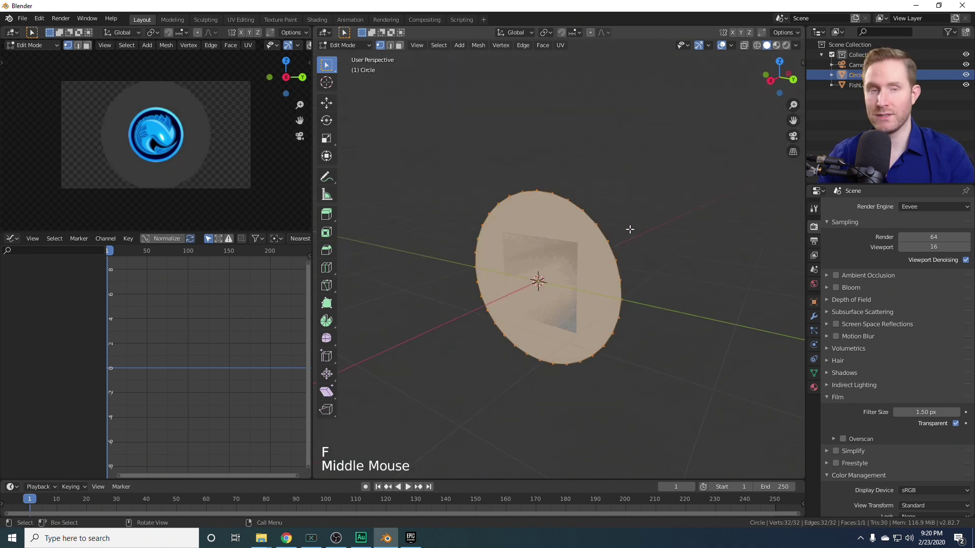
key("Tab")
Smooth the circle's edge with a level 2 Subdivision Surface modifier and check the modifier's settings
middle_click_drag(529, 262, 563, 228, "shift")
scroll(604, 198, "up", 3)
middle_click_drag(563, 229, 589, 281)
scroll(550, 315, "up", 7)
scroll(589, 282, "down", 2)
scroll(584, 263, "down", 8)
key("ctrl+2")
middle_click_drag(612, 308, 597, 249)
scroll(609, 286, "up", 5)
scroll(607, 282, "up", 3)
middle_click_drag(607, 283, 599, 254)
left_click(813, 317)
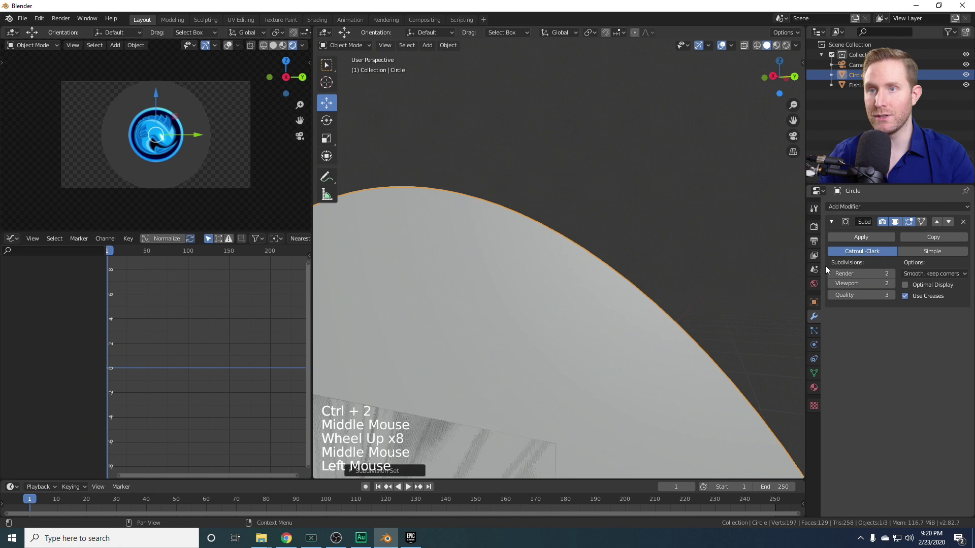
left_click(813, 227)
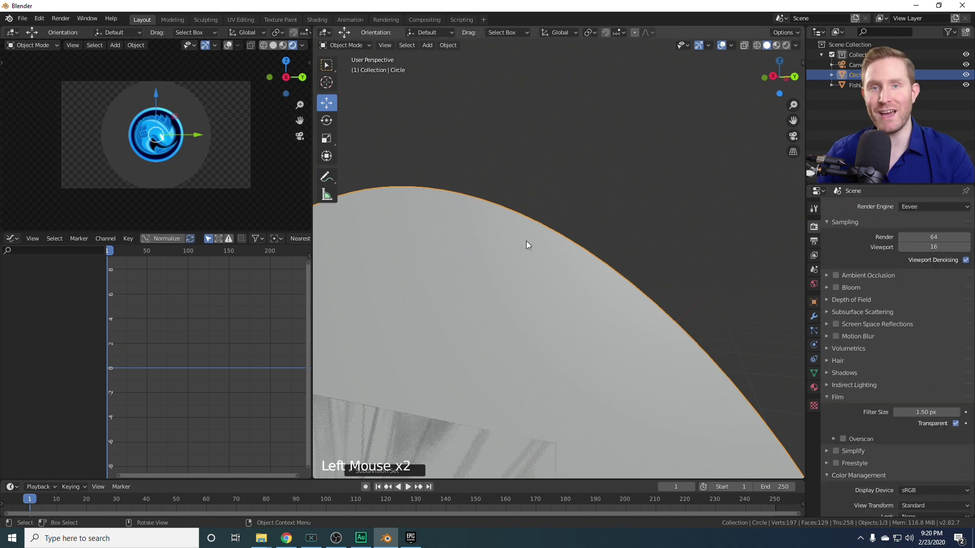
Move the circle along X behind the logo plane and scale it up until it covers the whole camera frame
scroll(461, 214, "down", 2)
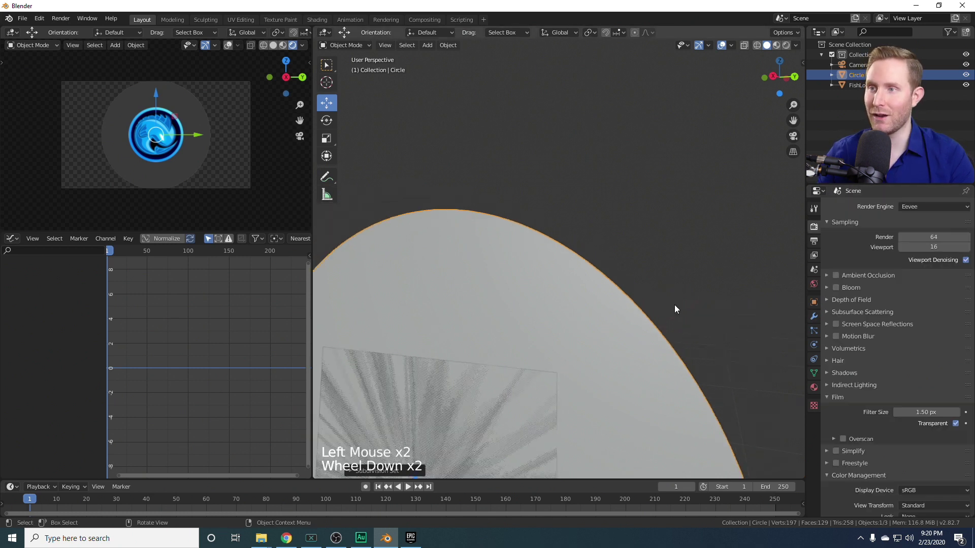
scroll(620, 265, "down", 5)
middle_click_drag(620, 265, 604, 279)
scroll(604, 279, "down", 1)
middle_click_drag(604, 279, 577, 302)
left_click_drag(487, 329, 560, 305)
left_click(327, 141)
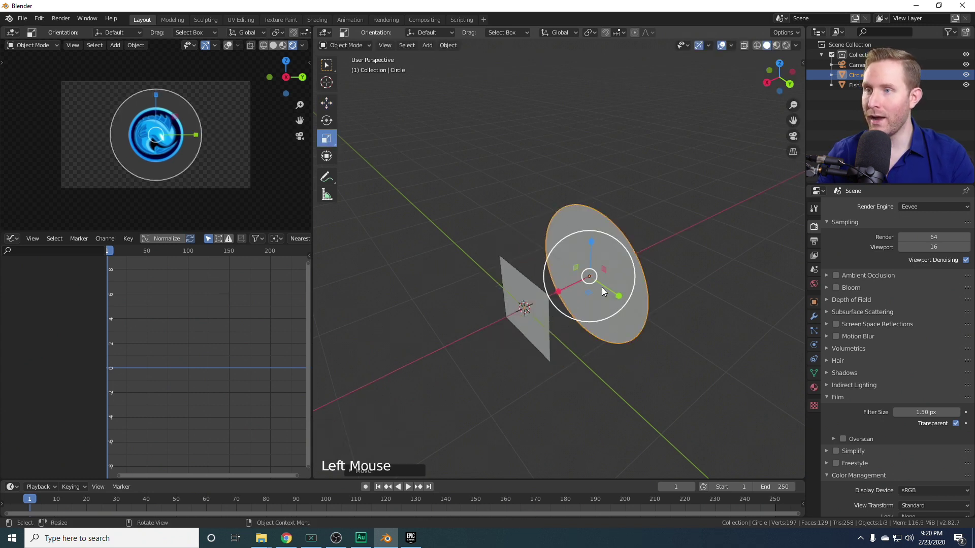
left_click_drag(596, 273, 615, 275)
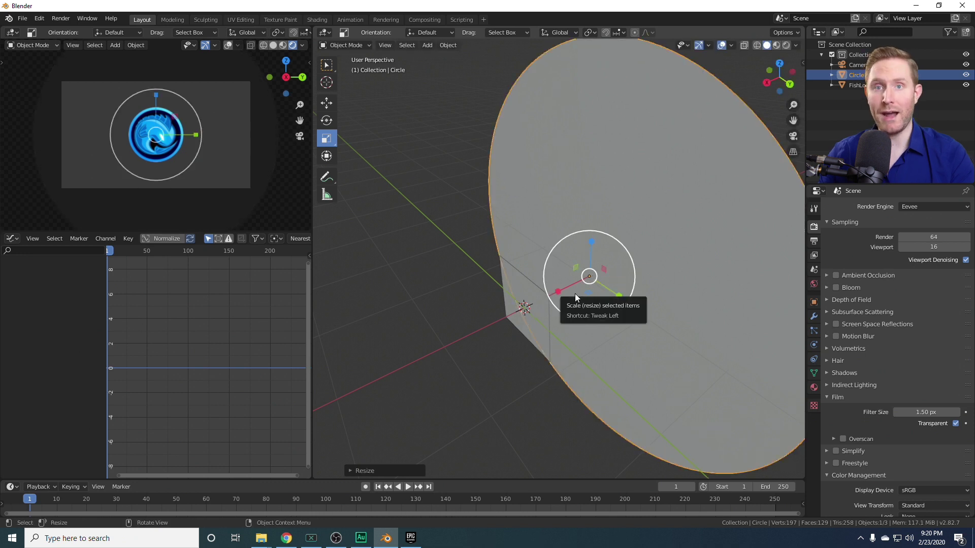
Create a new material on the circle and set its surface to Emission
scroll(575, 294, "down", 5)
left_click(814, 388)
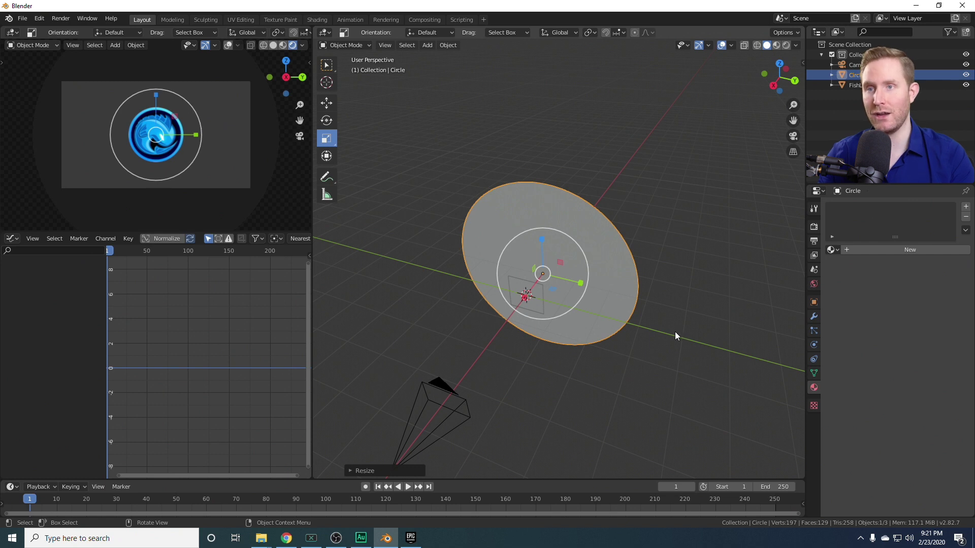
left_click(898, 250)
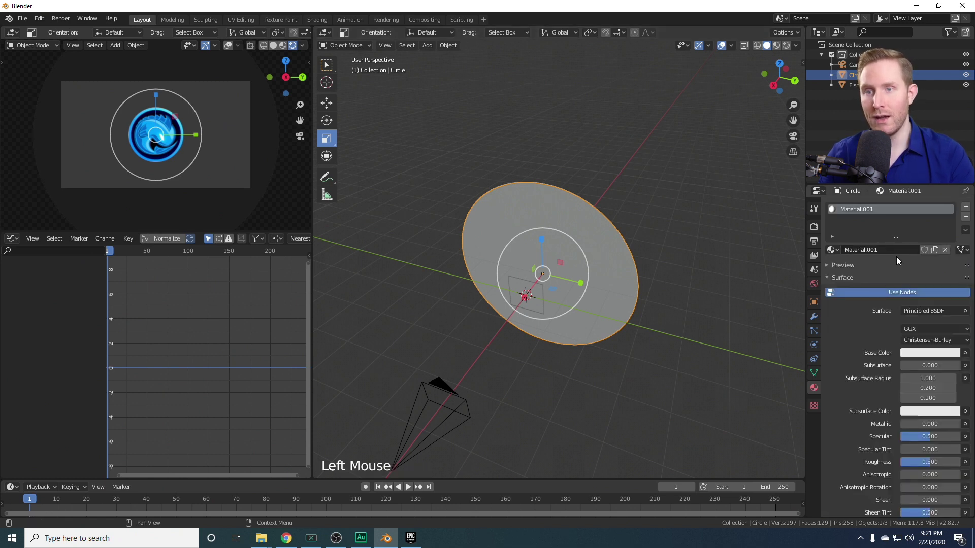
left_click(912, 310)
left_click(858, 109)
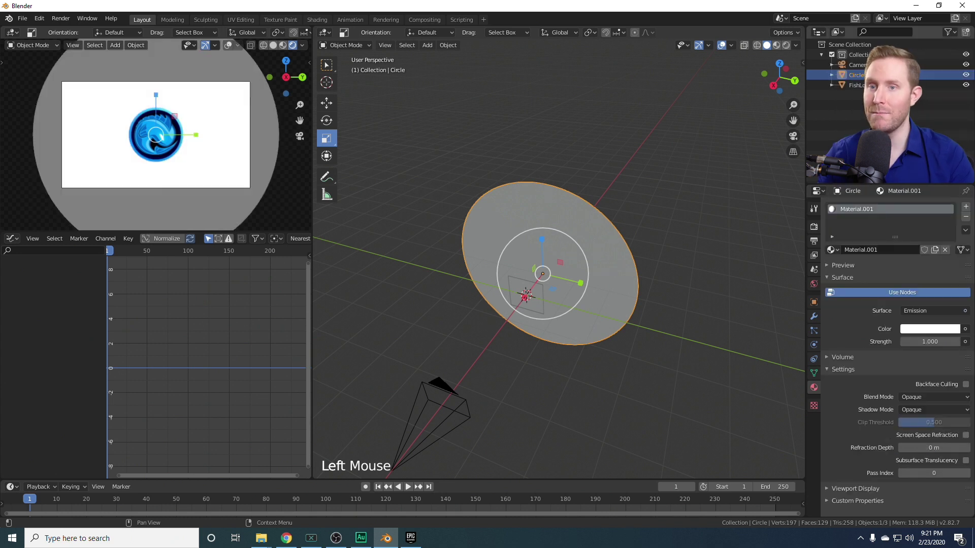
Set the circle's emission color to a medium blue sampled from the fish logo with the eyedropper
middle_click_drag(583, 214, 594, 197)
scroll(594, 198, "up", 3)
middle_click_drag(594, 198, 599, 183, "shift")
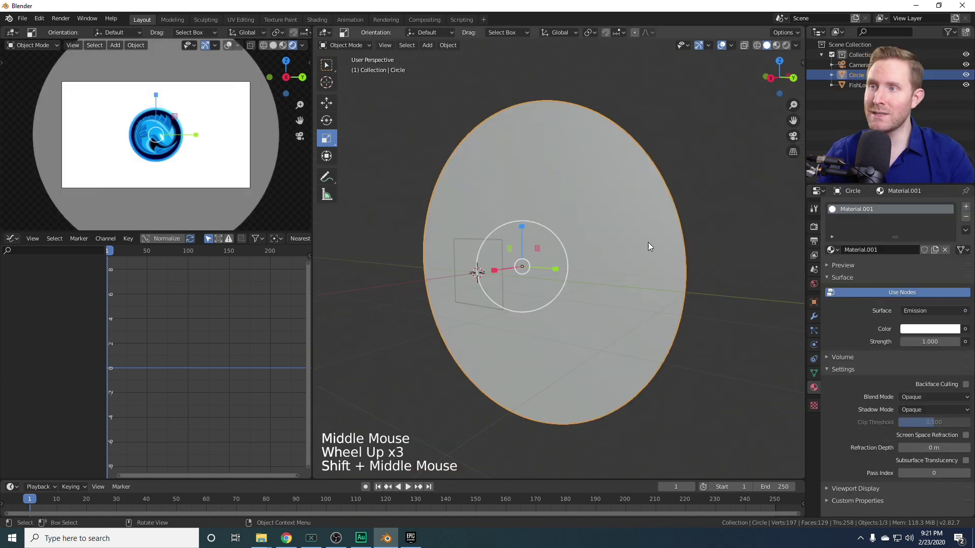
scroll(641, 239, "up", 3)
middle_click(623, 249)
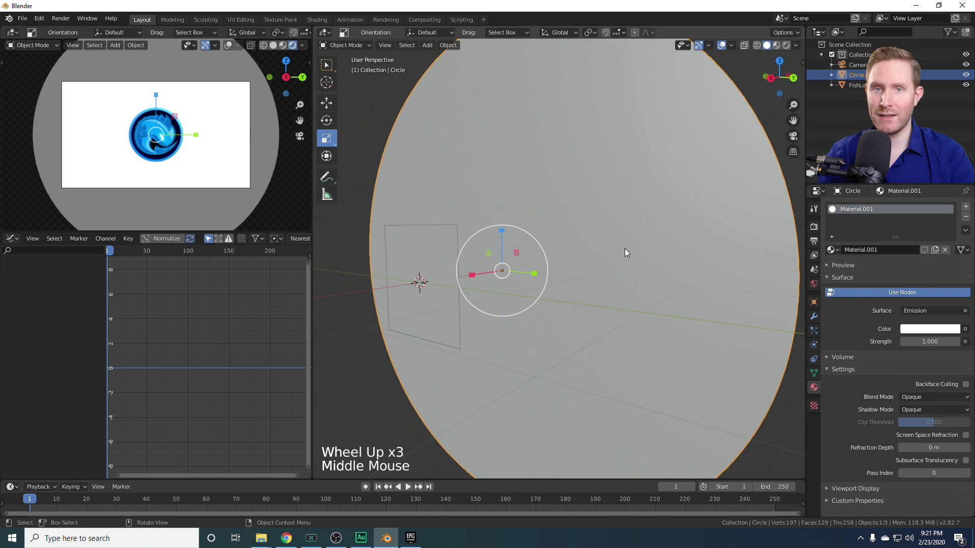
scroll(156, 135, "up", 6)
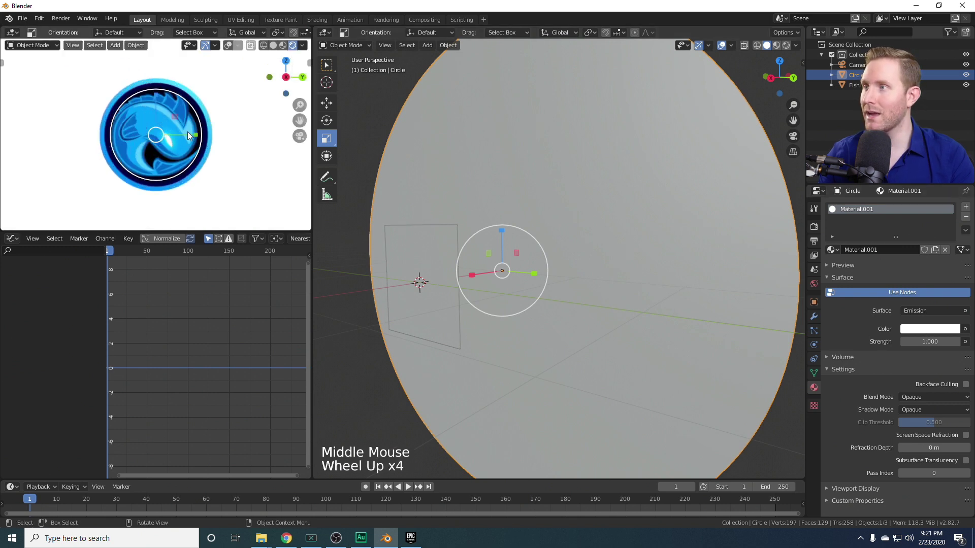
left_click(930, 330)
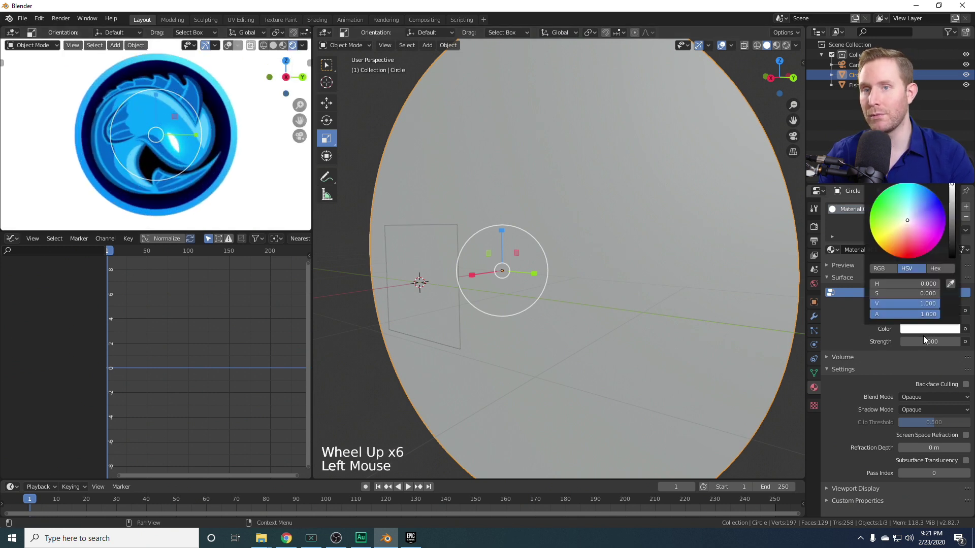
left_click(950, 284)
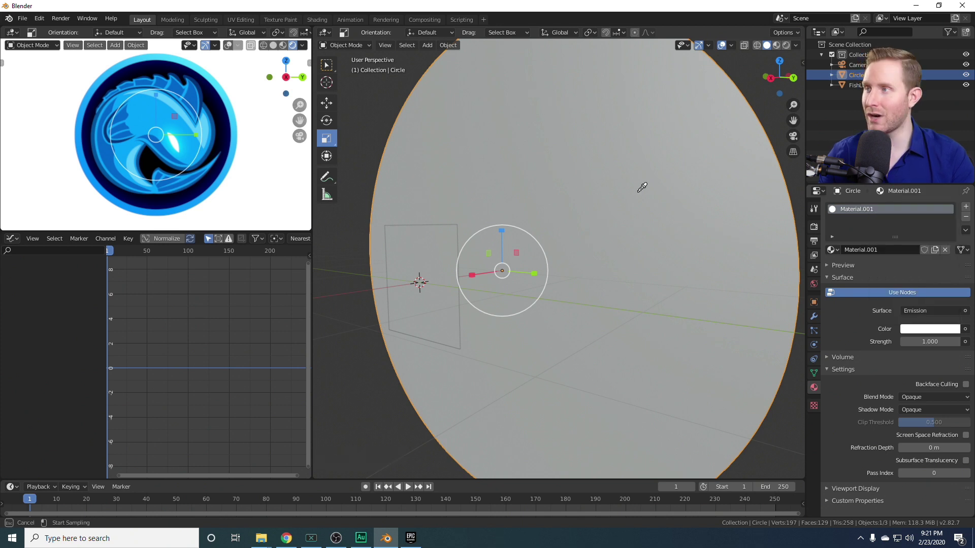
left_click(106, 147)
scroll(135, 129, "down", 7)
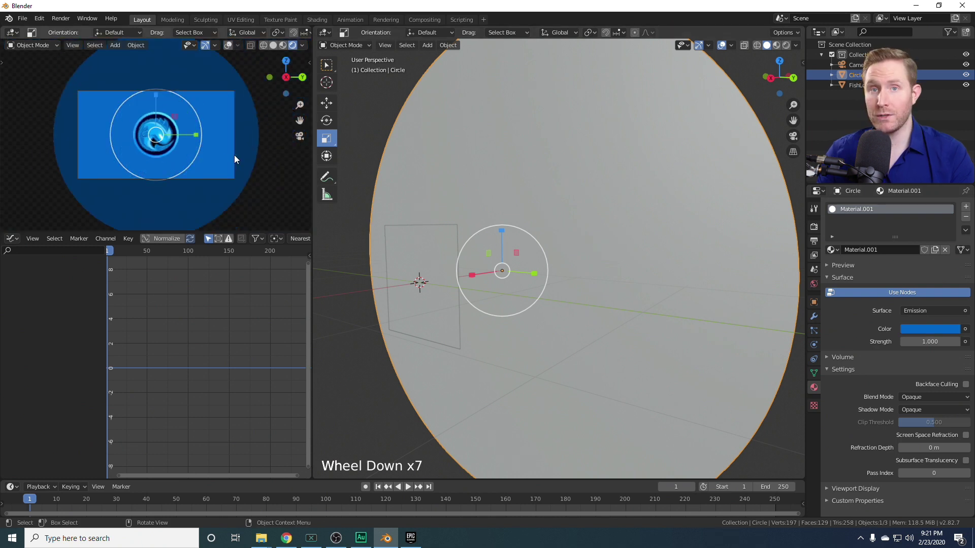
Duplicate the blue circle, leaving the copy in its original place
middle_click_drag(356, 193, 508, 254)
scroll(445, 222, "down", 4)
scroll(532, 263, "up", 1)
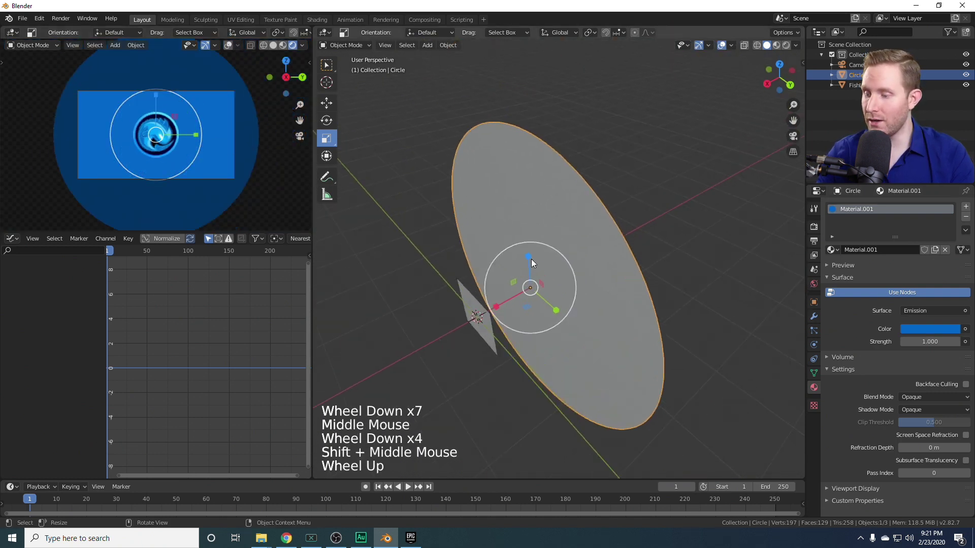
scroll(531, 262, "up", 1)
key("shift+d")
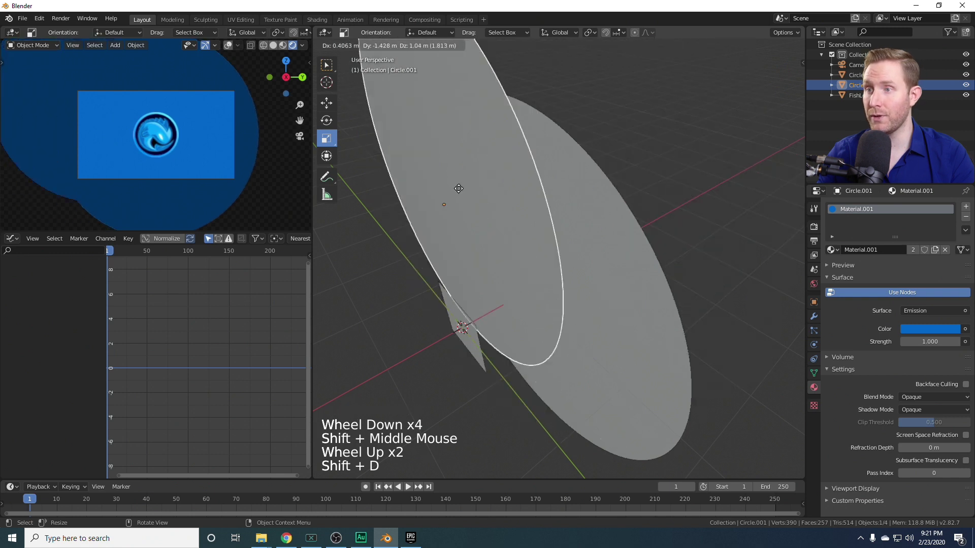
key("Escape")
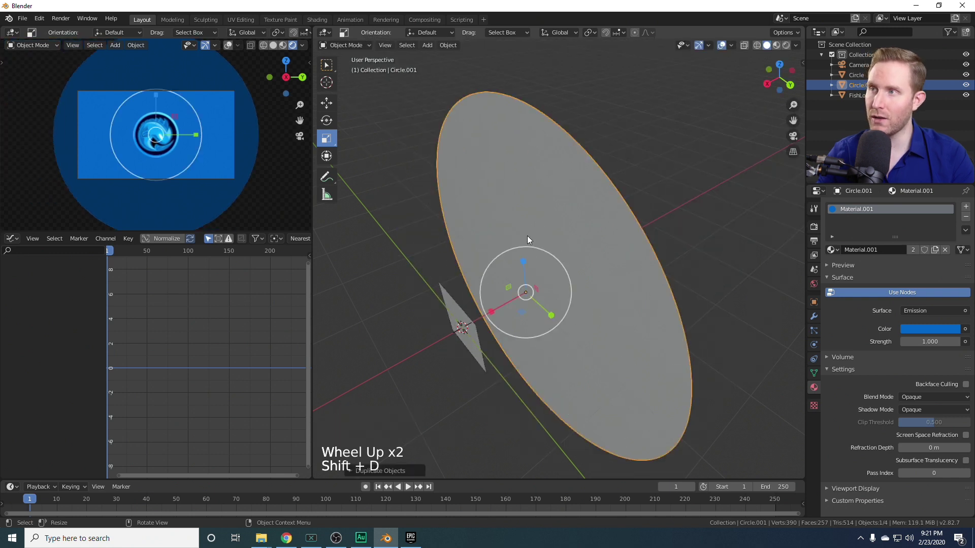
Move the duplicate circle slightly along X toward the logo and scale it down smaller than the first circle
left_click(326, 103)
scroll(620, 334, "down", 2)
middle_click_drag(620, 334, 592, 292, "shift")
middle_click_drag(591, 292, 512, 238)
left_click_drag(512, 238, 492, 235)
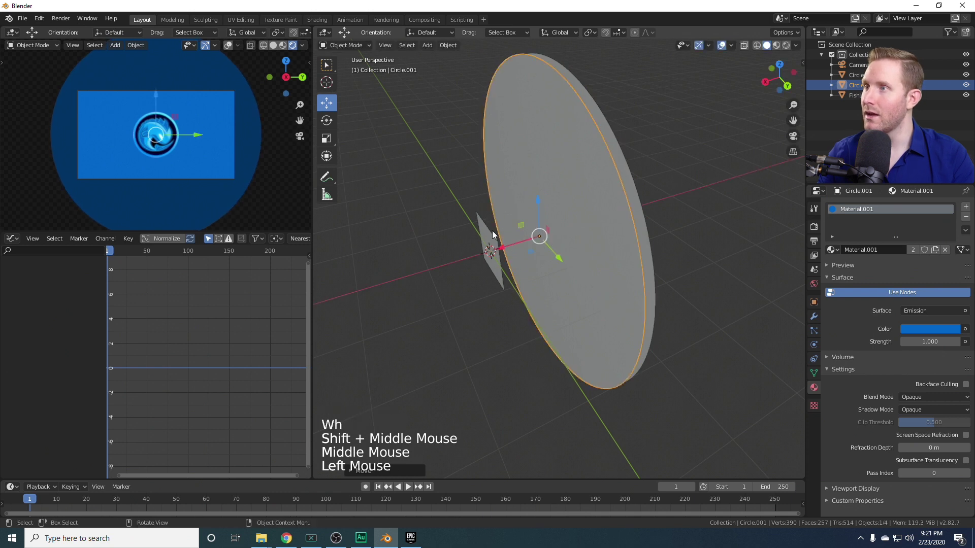
left_click(326, 138)
left_click_drag(546, 236, 534, 232)
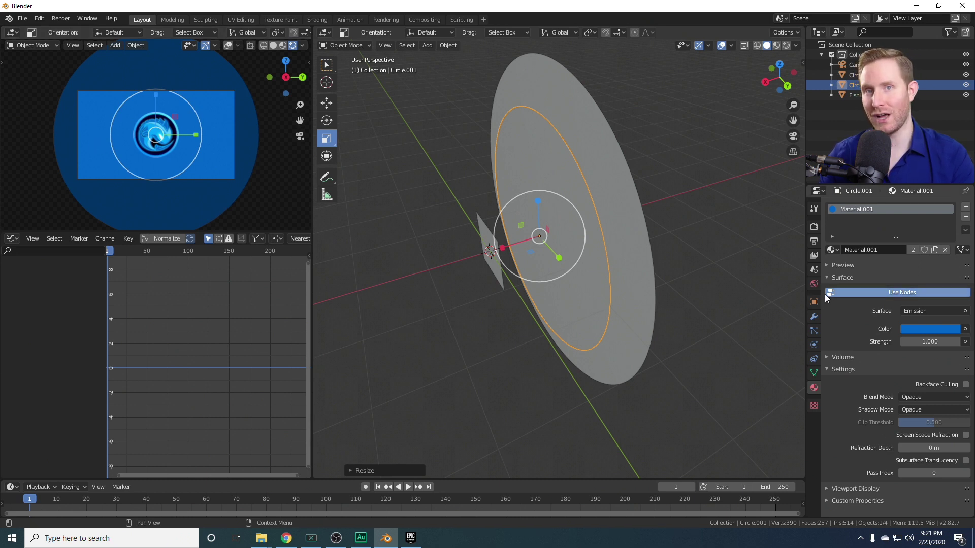
Make the duplicate's material a single-user copy and set its emission color to a lighter blue sampled from the logo
left_click(914, 250)
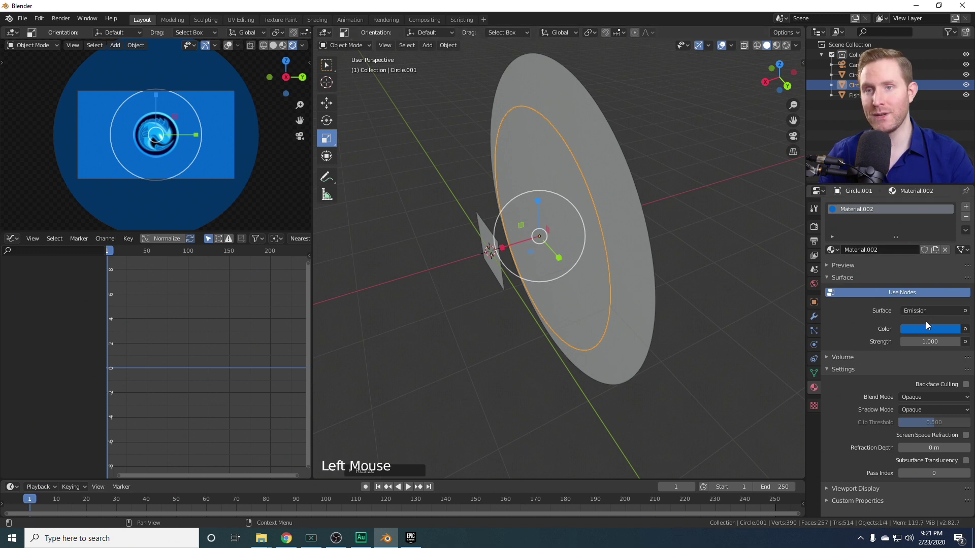
scroll(202, 147, "up", 7)
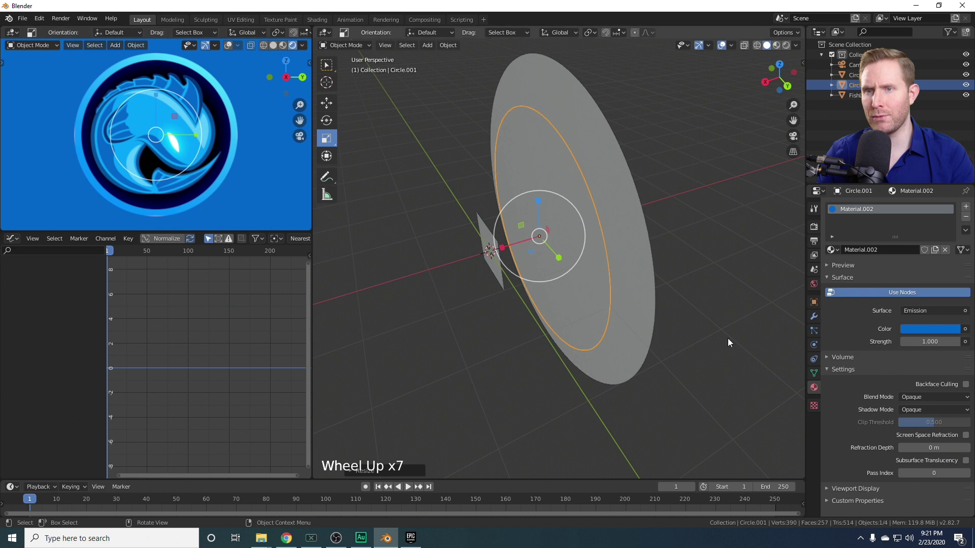
left_click(924, 330)
left_click(951, 282)
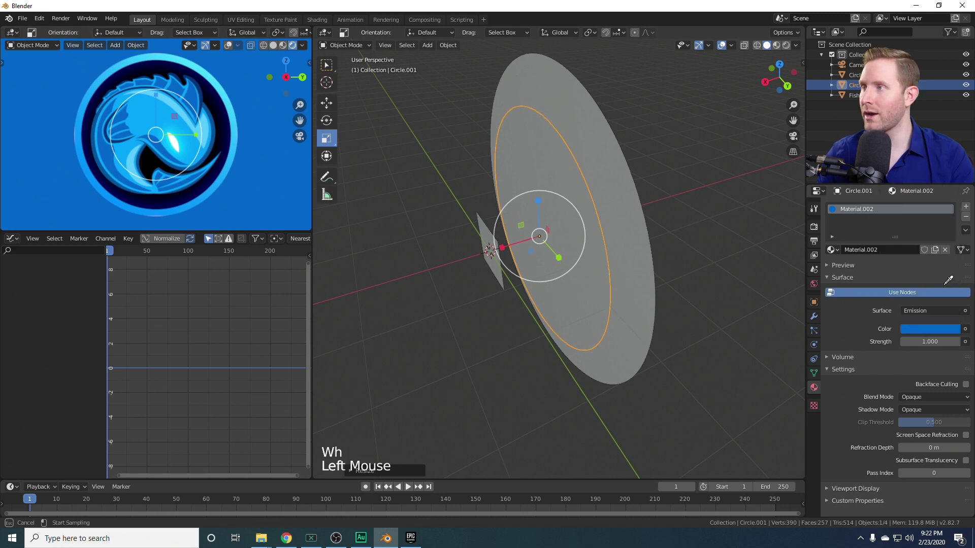
left_click(143, 105)
scroll(177, 144, "down", 7)
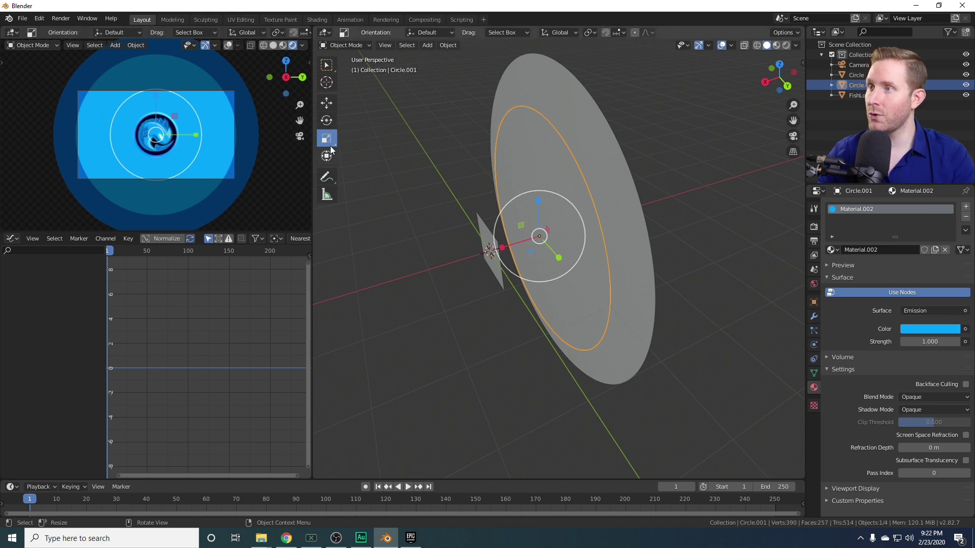
Shrink the light blue circle slightly so the darker circle shows at both sides of the camera frame
left_click(546, 239)
left_click(541, 243)
mouse_move(540, 244)
left_mouse_down()
mouse_move(556, 240)
mouse_move(537, 236)
mouse_move(545, 239)
left_mouse_up()
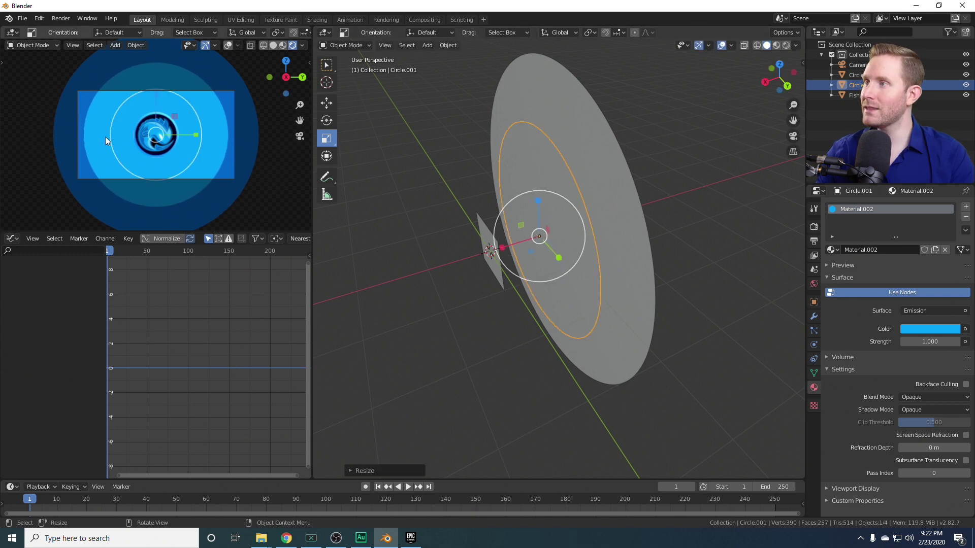
Duplicate the light blue circle, leaving the copy in its original place
scroll(188, 155, "up", 1)
scroll(188, 155, "up", 1)
middle_click_drag(614, 218, 592, 229)
scroll(632, 226, "up", 2)
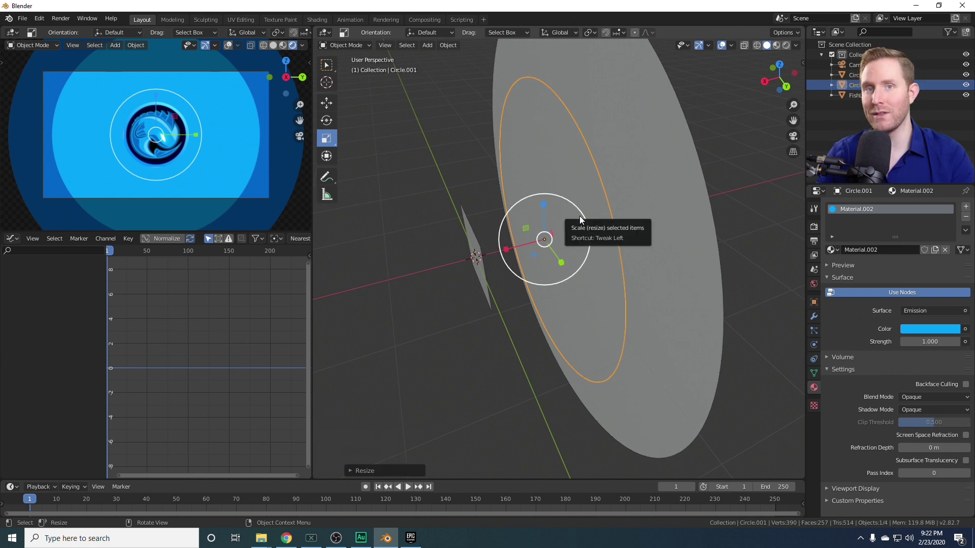
middle_click_drag(579, 217, 635, 228)
scroll(635, 231, "up", 1)
key("shift+d")
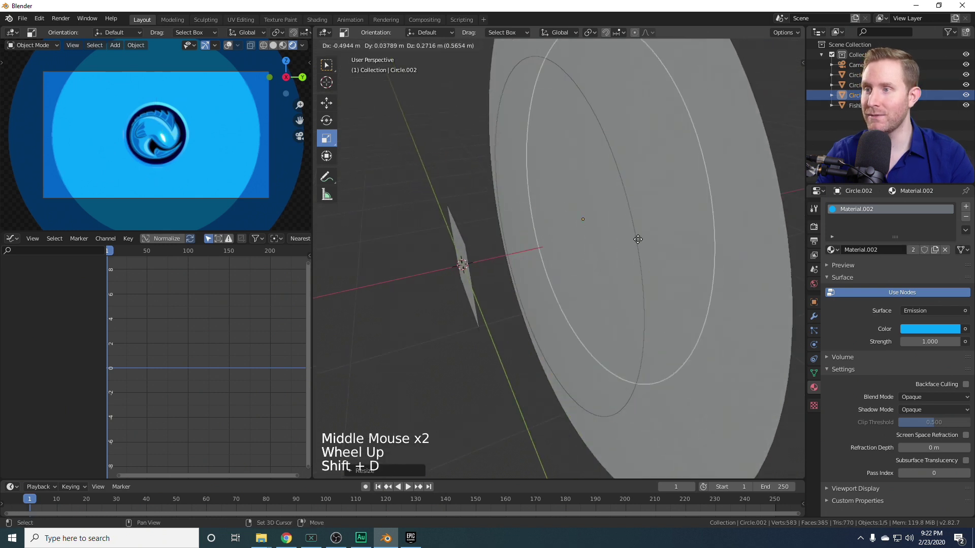
right_click(544, 255)
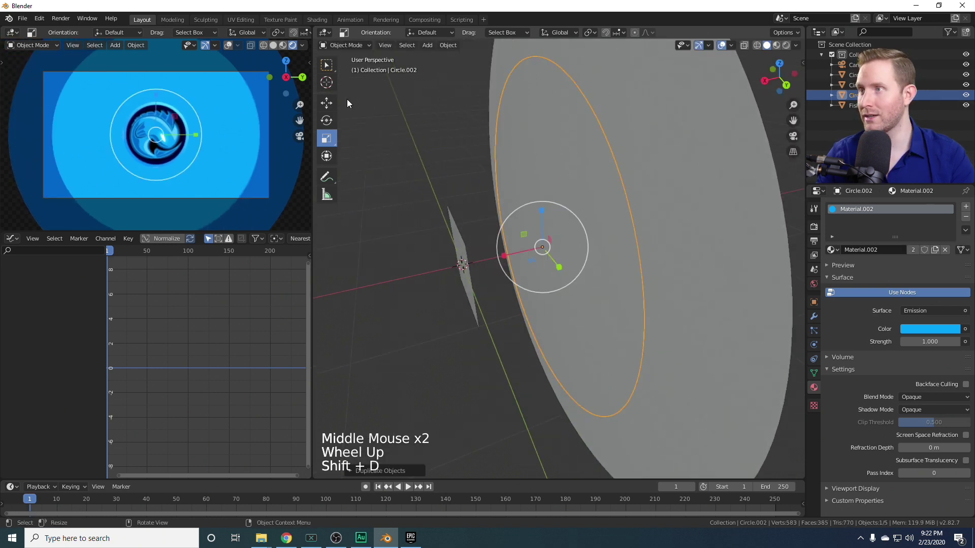
Move the light blue copy slightly along X toward the logo and scale it down smaller than the circle behind it
left_click(327, 104)
mouse_move(540, 247)
left_mouse_down()
mouse_move(494, 259)
mouse_move(523, 256)
left_mouse_up()
left_click(327, 138)
Make the front circle's material a single-user copy and set its emission color to white
left_click(912, 250)
left_click(939, 328)
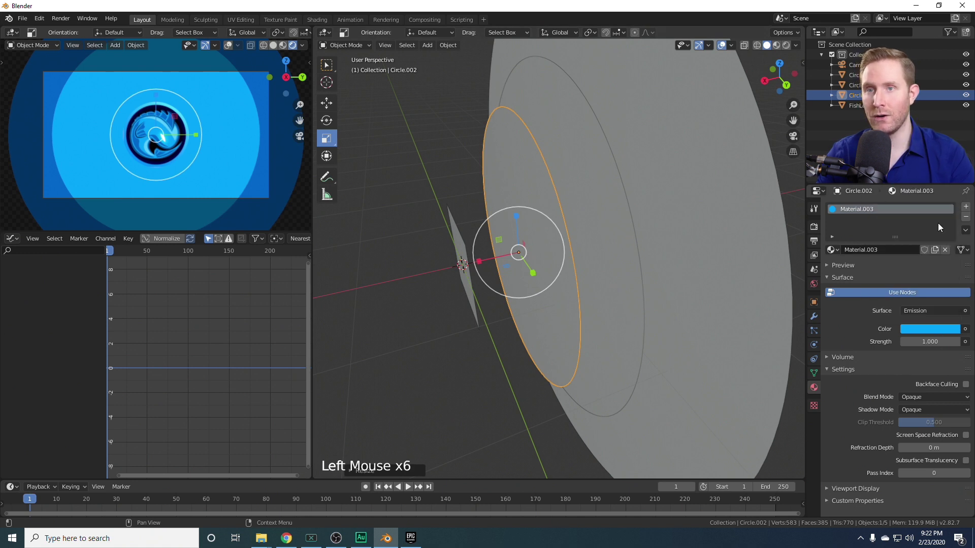
left_click(940, 329)
left_click_drag(920, 185, 907, 220)
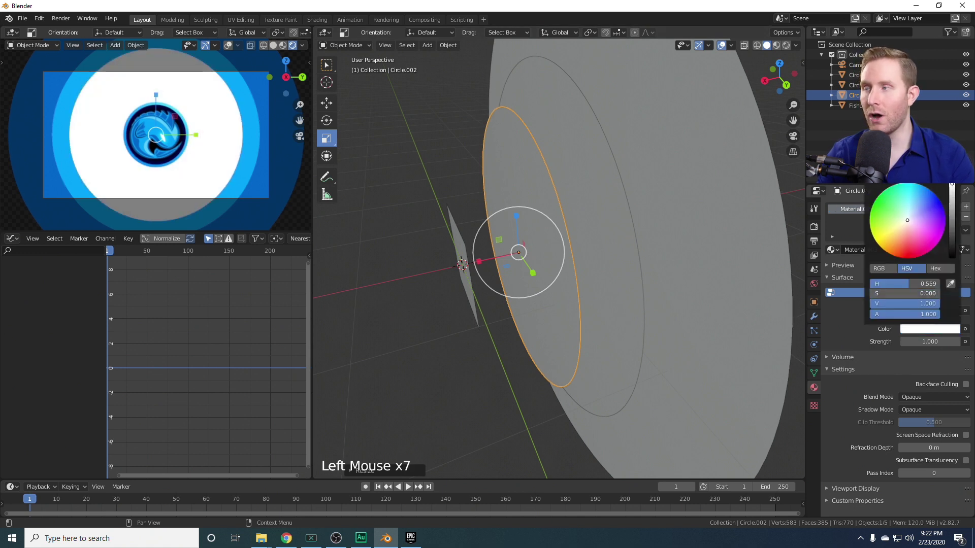
scroll(163, 139, "down", 3)
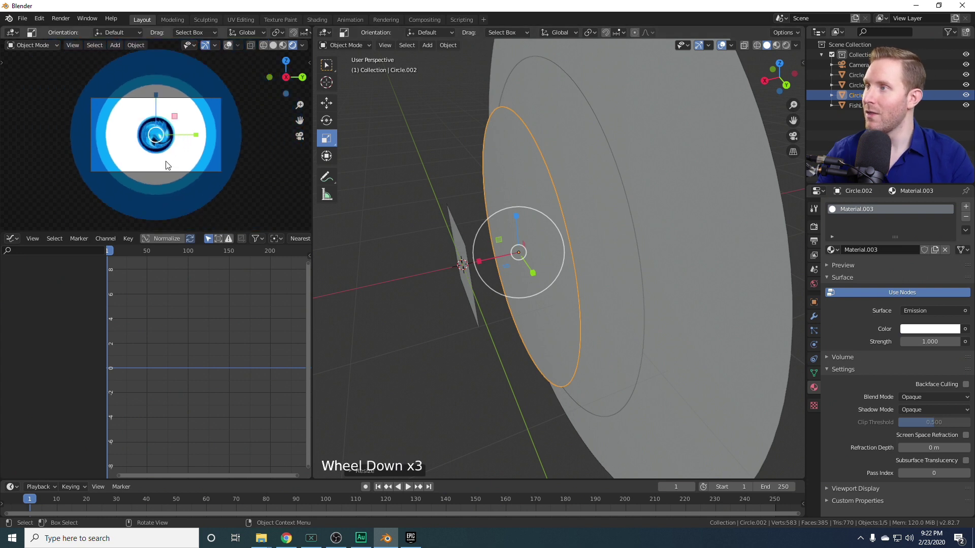
scroll(170, 170, "up", 4)
Duplicate the white circle, leaving the copy practically in place
middle_click_drag(508, 254, 455, 230)
scroll(559, 251, "down", 4)
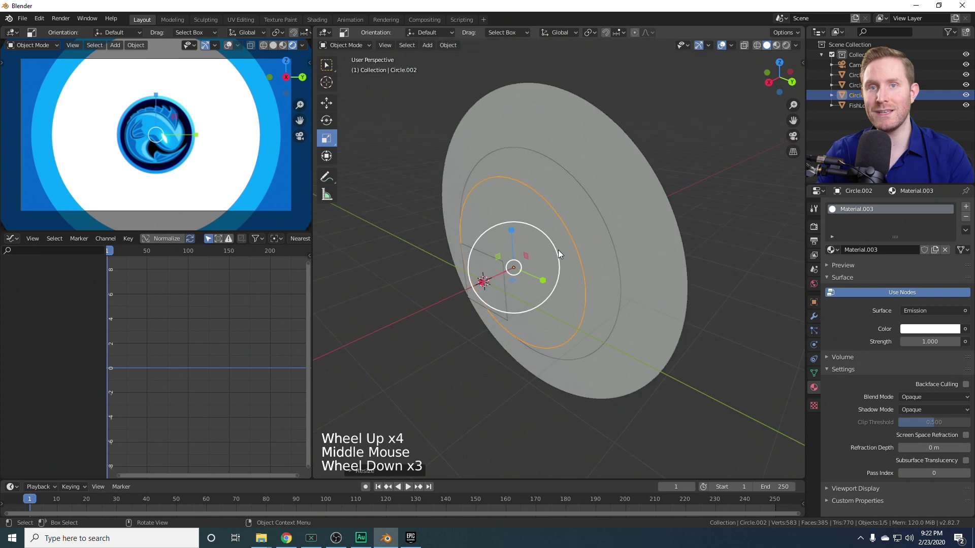
middle_click_drag(570, 236, 574, 244, "shift")
scroll(575, 245, "up", 2)
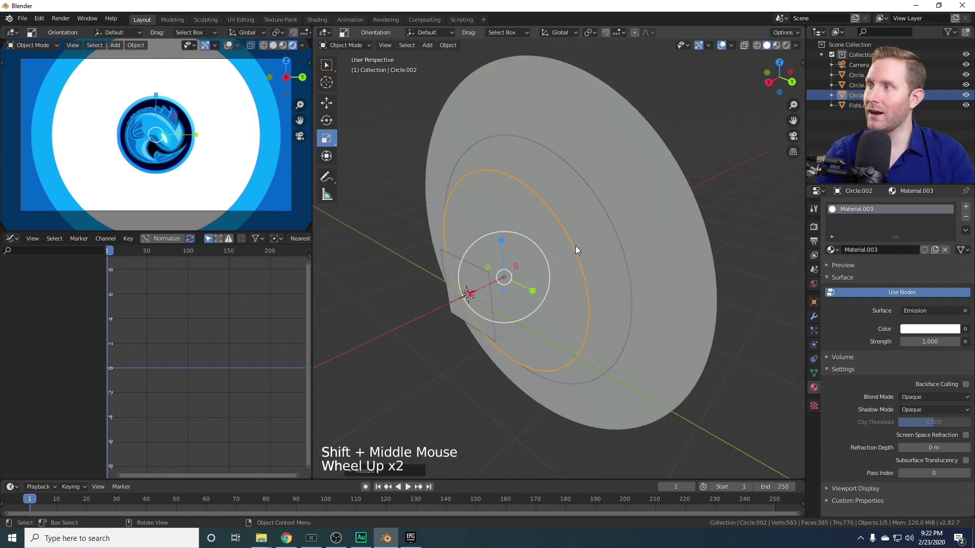
scroll(580, 249, "up", 2)
middle_click_drag(645, 223, 584, 252)
middle_click_drag(583, 253, 589, 254, "shift")
scroll(589, 254, "up", 2)
key("shift+d")
left_click(615, 271)
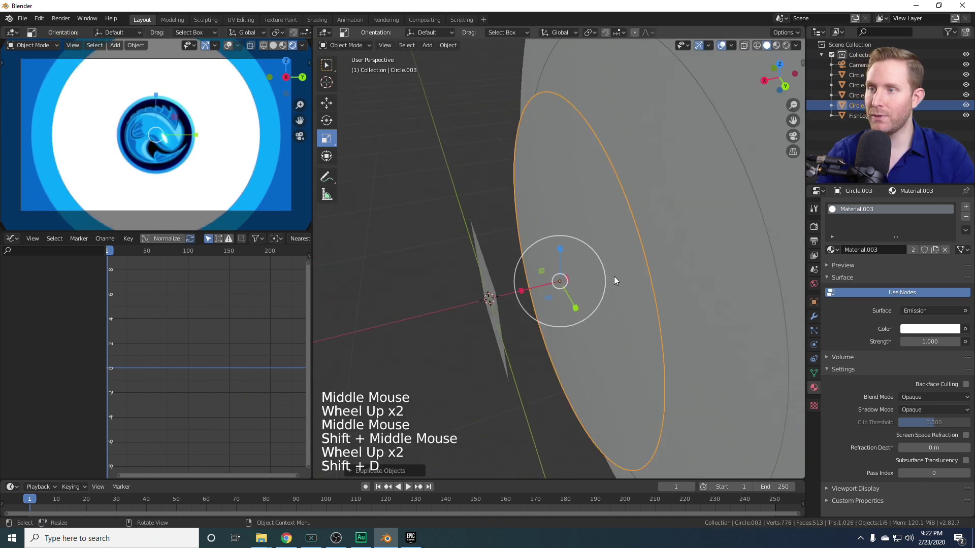
Move the white circle's copy slightly along X toward the logo and scale it down a little
key("w")
left_click(326, 103)
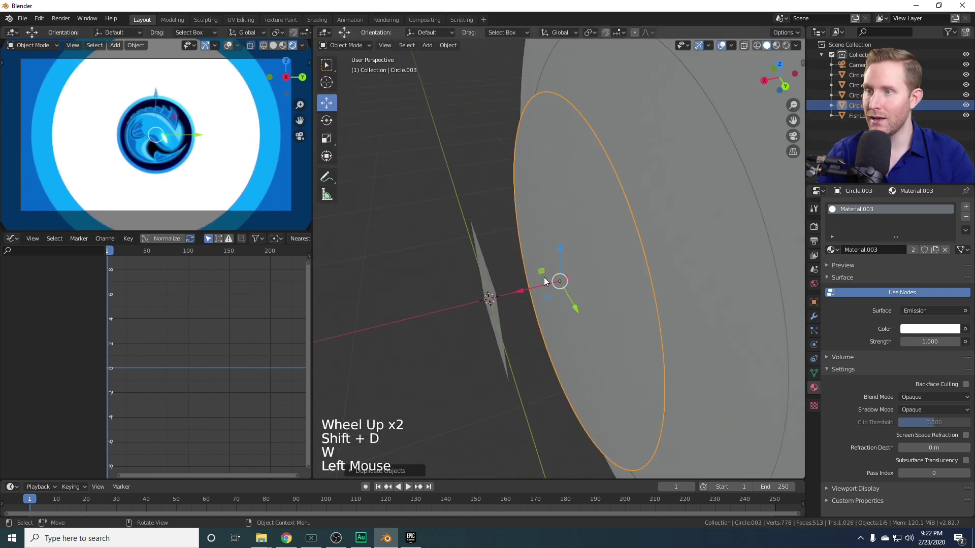
mouse_move(530, 292)
left_mouse_down()
mouse_move(549, 310)
mouse_move(537, 283)
mouse_move(543, 288)
left_mouse_up()
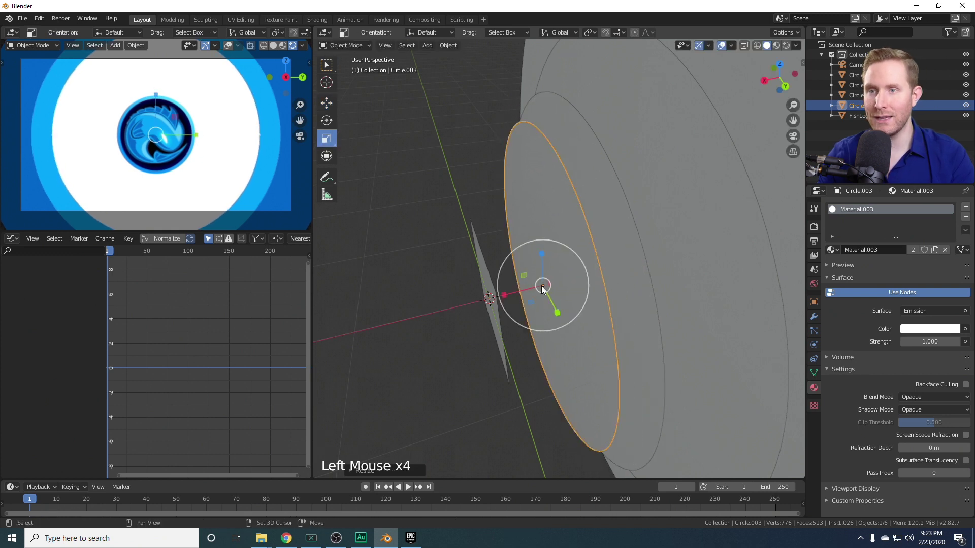
Assign the existing light blue Material.002 to the new front circle
left_click(834, 248)
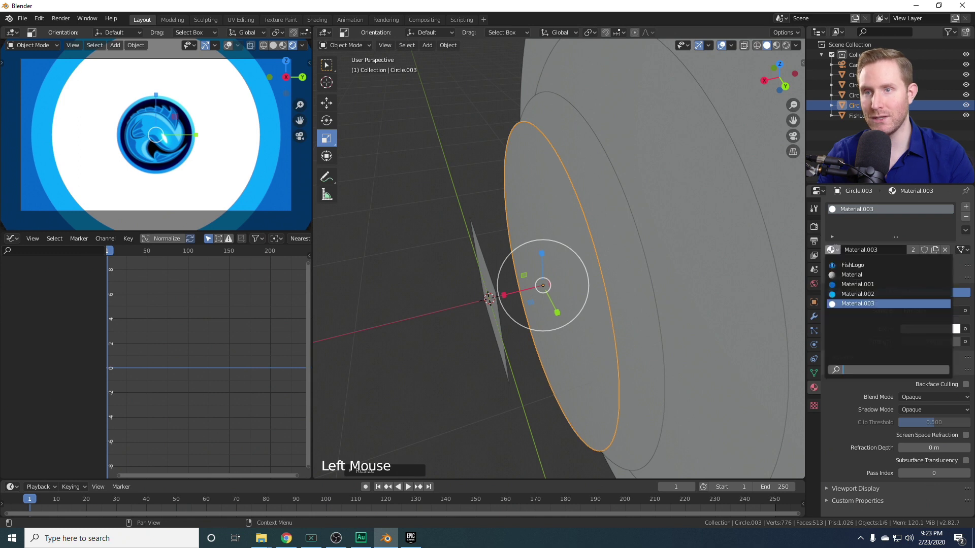
left_click(853, 295)
Inset the front circle's face by about 0.046 and delete the inner face to leave a thin light blue ring
middle_click_drag(535, 336, 635, 318)
scroll(632, 331, "down", 4)
key("Tab")
middle_click_drag(635, 317, 632, 307, "shift")
middle_click_drag(632, 307, 627, 298, "shift")
middle_click_drag(627, 298, 625, 295, "shift")
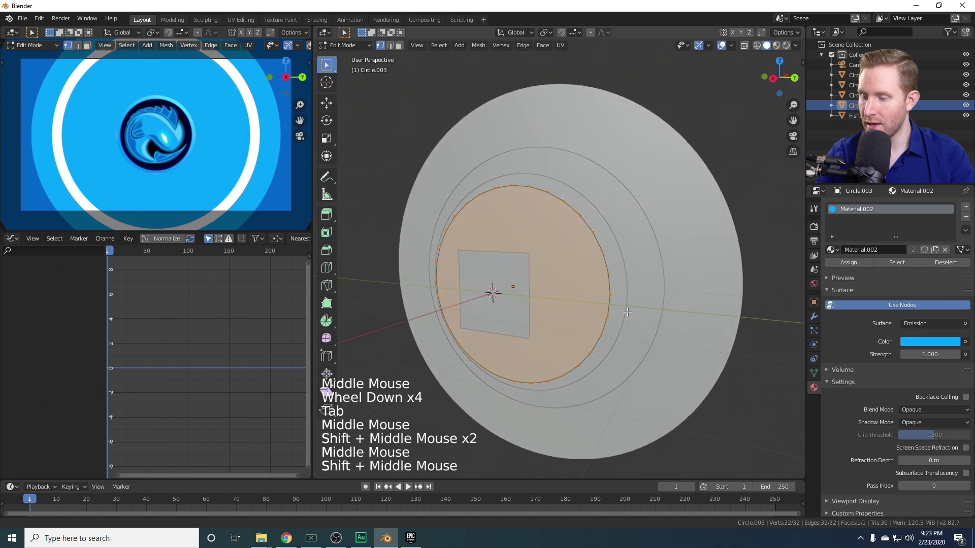
scroll(622, 293, "up", 3)
key("i")
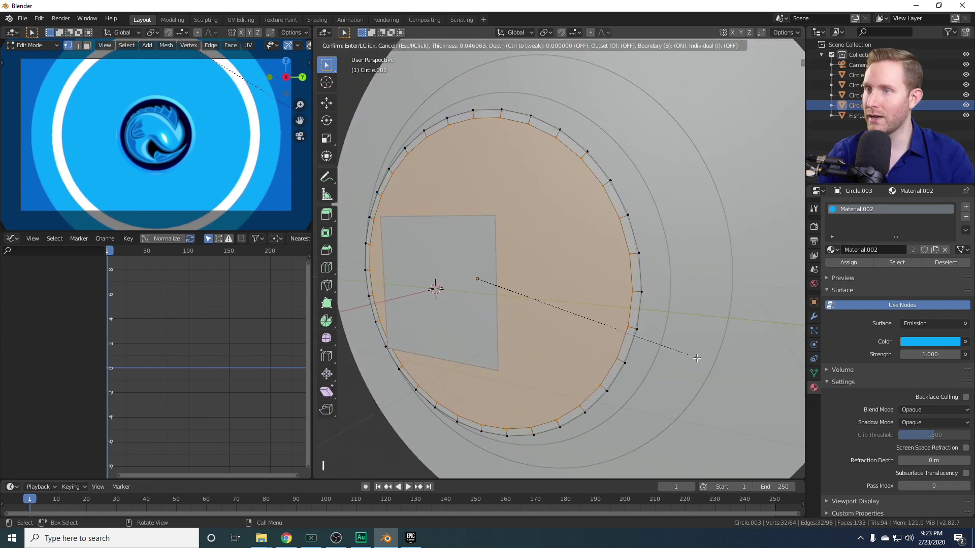
left_click(696, 358)
key("x")
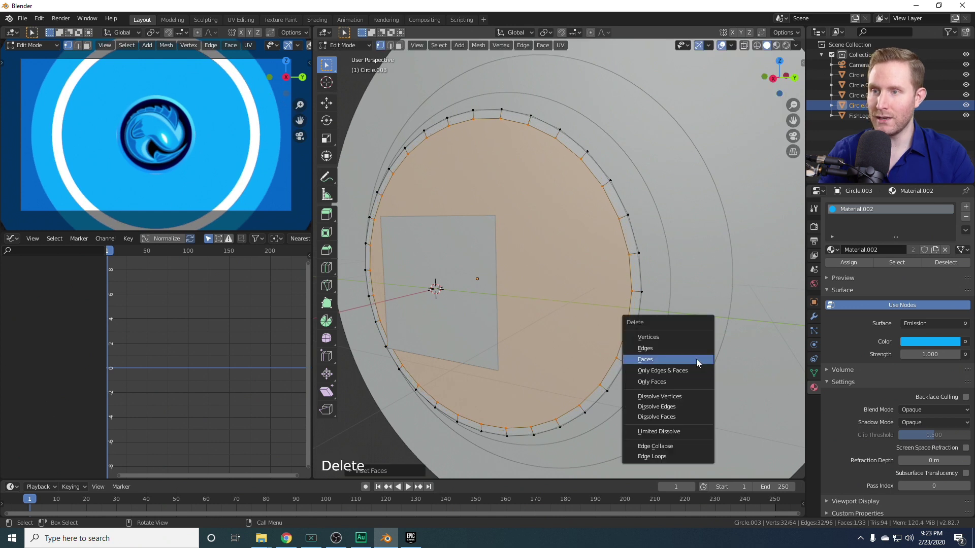
left_click(696, 358)
key("Tab")
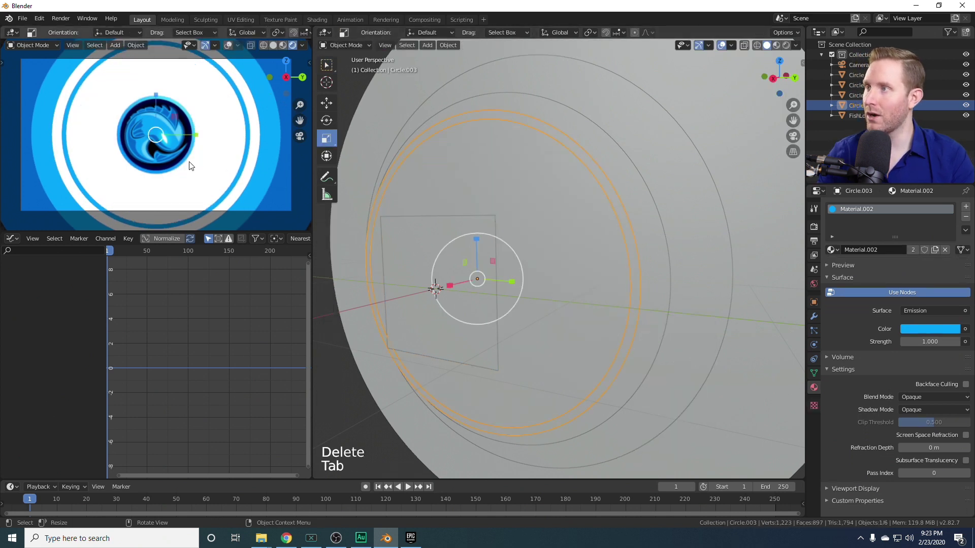
Duplicate the thin light blue ring in place and scale the copy down slightly inside the first one
scroll(198, 165, "down", 3)
middle_click_drag(198, 165, 192, 134, "shift")
scroll(192, 134, "up", 2)
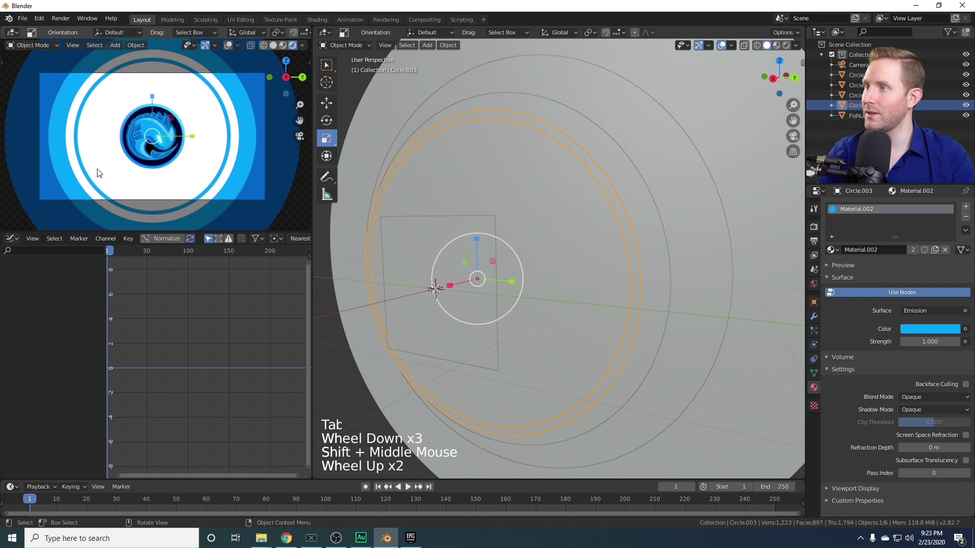
middle_click_drag(628, 295, 640, 282, "shift")
mouse_move(639, 282)
middle_mouse_down()
mouse_move(650, 272)
mouse_move(652, 290)
middle_mouse_up()
scroll(650, 273, "up", 1, "shift")
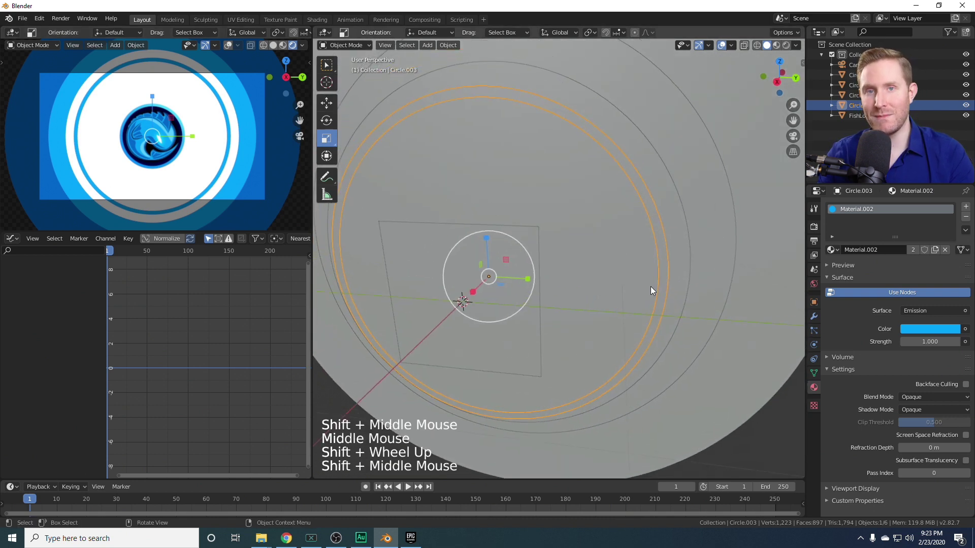
scroll(650, 286, "down", 1)
mouse_move(650, 286)
middle_mouse_down()
mouse_move(659, 275)
mouse_move(607, 300)
mouse_move(641, 291)
middle_mouse_up()
key("shift+d")
right_click(485, 265)
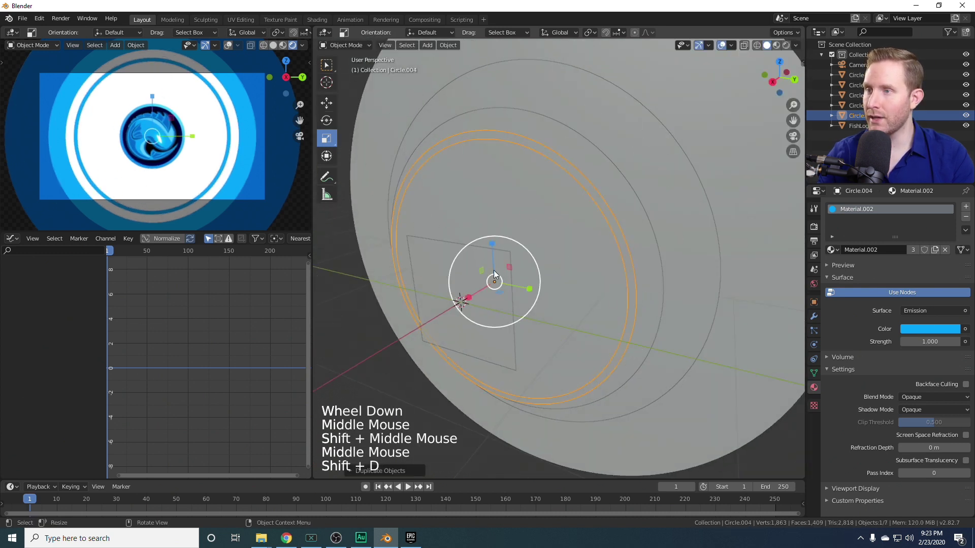
mouse_move(501, 281)
left_mouse_down()
mouse_move(491, 279)
mouse_move(496, 314)
mouse_move(492, 283)
mouse_move(502, 283)
left_mouse_up()
Duplicate the newest ring in place twice more, scaling each copy smaller to nest concentric rings around the logo
key("shift+d")
right_click(515, 273)
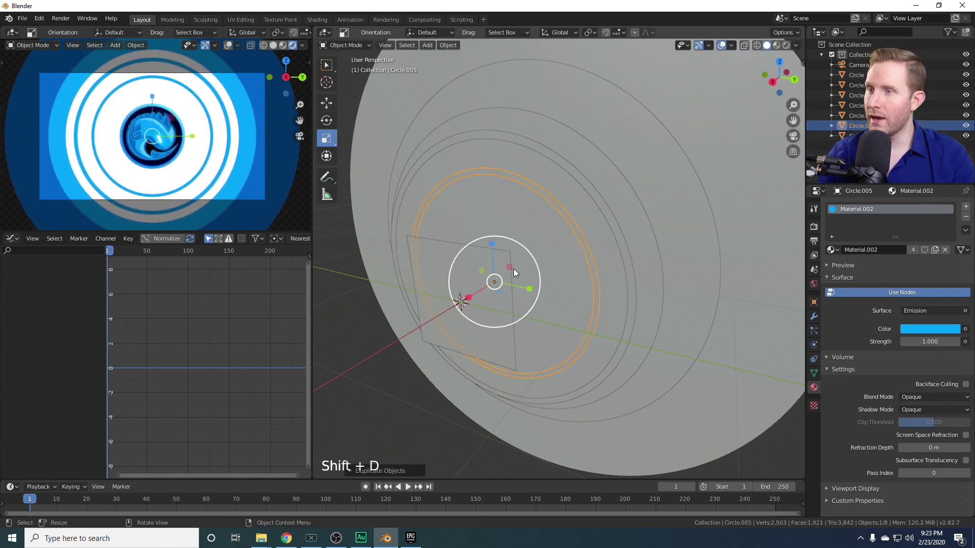
left_click(499, 282)
mouse_move(494, 275)
left_mouse_down()
mouse_move(504, 276)
mouse_move(496, 279)
left_mouse_up()
key("shift+d")
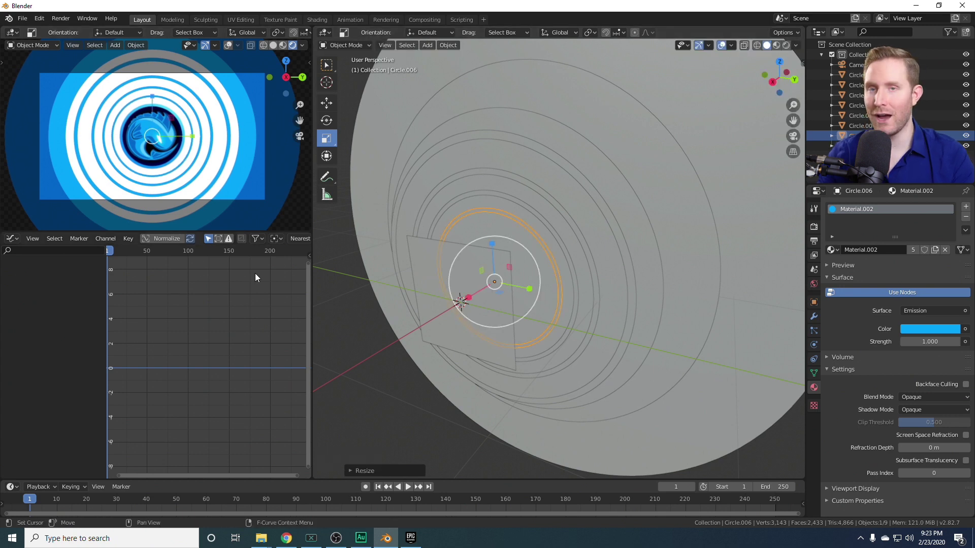
Move the smallest ring along X toward the logo, and the next larger ring a shorter distance behind it
middle_click_drag(434, 266, 546, 293)
middle_click_drag(545, 292, 533, 236)
middle_click_drag(533, 236, 543, 296)
scroll(543, 296, "up", 3)
key("w")
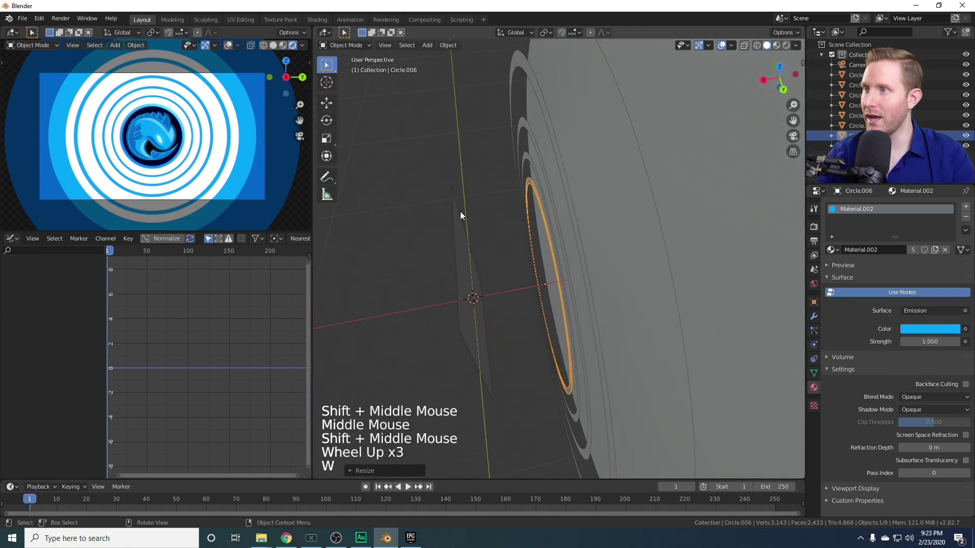
left_click(326, 103)
left_click(515, 293)
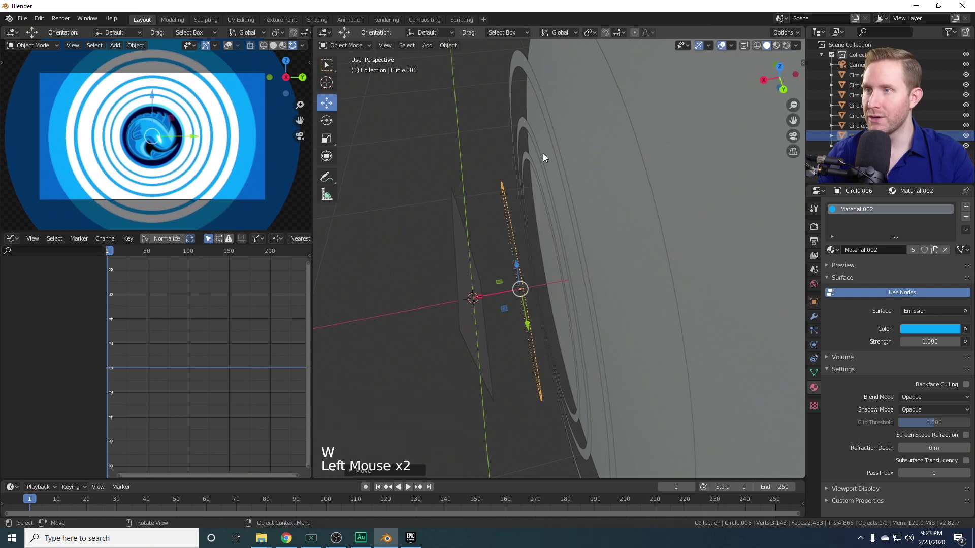
left_click(526, 158)
left_click_drag(504, 292, 490, 291)
Select the three smallest rings together and move them along X closer to the logo
left_click(519, 144)
left_click(506, 187, "shift")
left_click(491, 246, "shift")
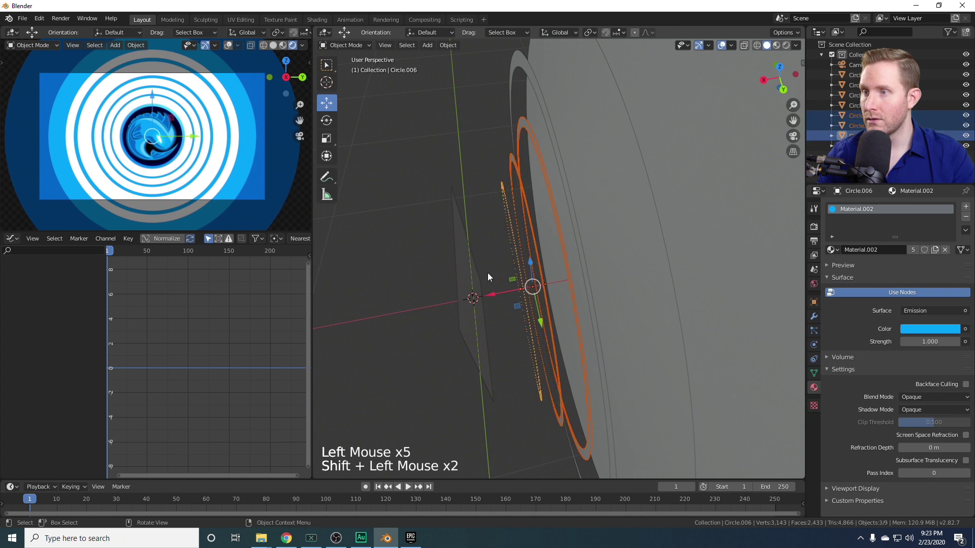
left_click_drag(501, 291, 488, 292)
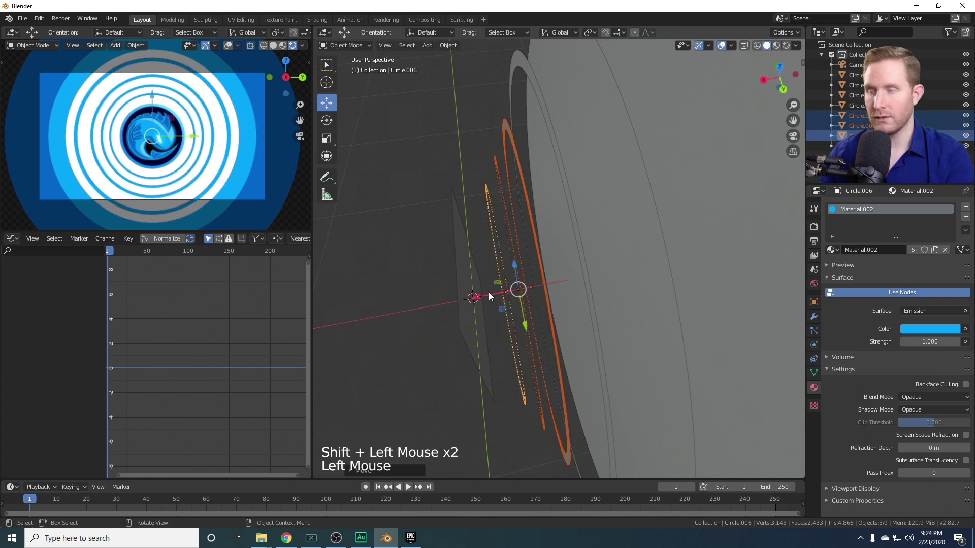
right_click(489, 291)
In the right orthographic view, circle-select the innermost ring's faces on both sides and delete them, leaving an upper and a lower arc
middle_click_drag(566, 70, 541, 202)
scroll(484, 266, "down", 4)
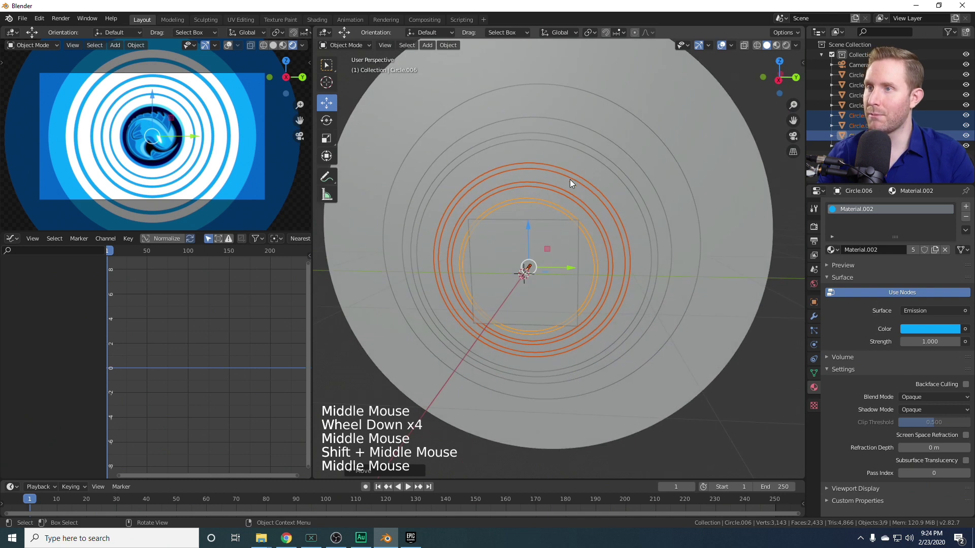
left_click(540, 206)
left_click(538, 203)
key("KP_1")
key("KP_3")
key("Tab")
middle_click_drag(632, 252, 576, 312, "shift")
scroll(599, 256, "up", 2)
key("3")
scroll(575, 312, "up", 1)
scroll(576, 312, "down", 3)
key("c")
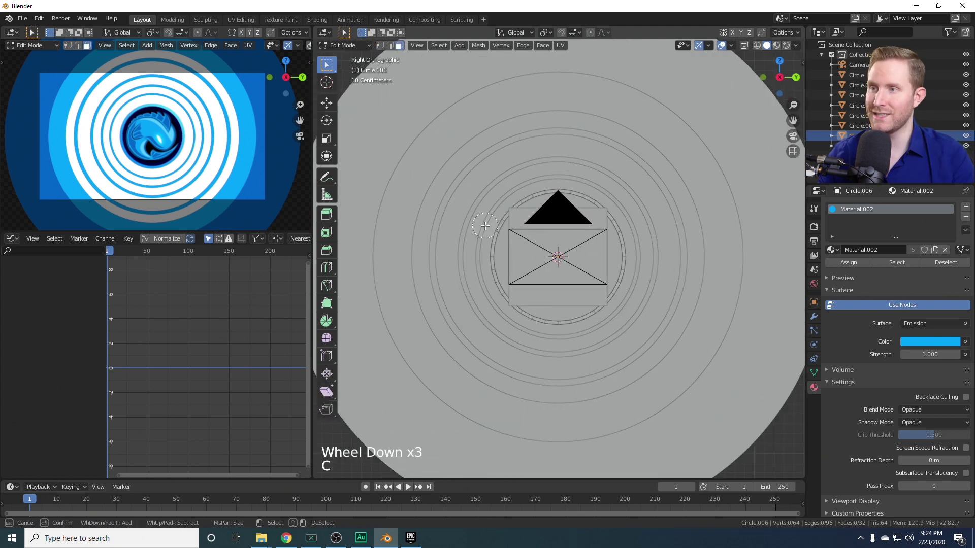
left_click_drag(493, 237, 495, 237)
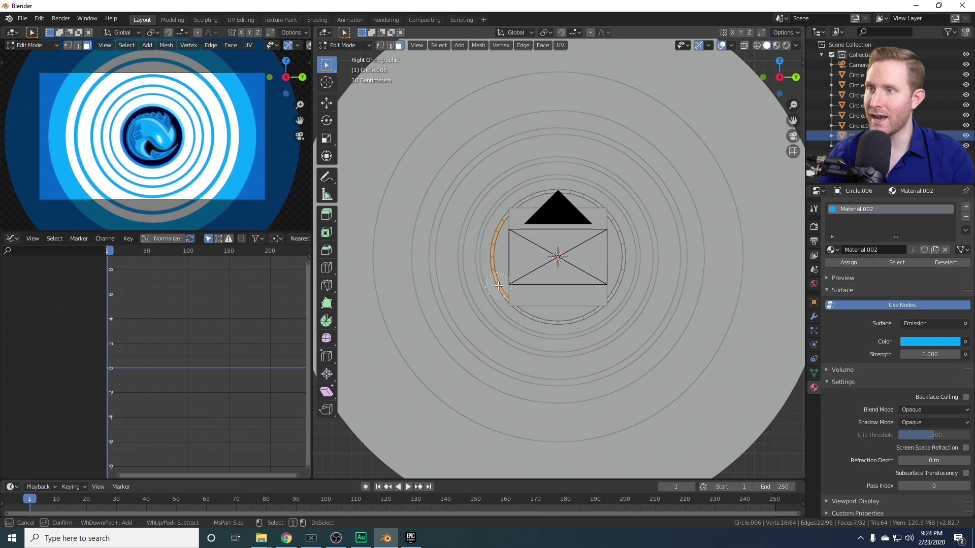
left_click_drag(639, 252, 631, 257)
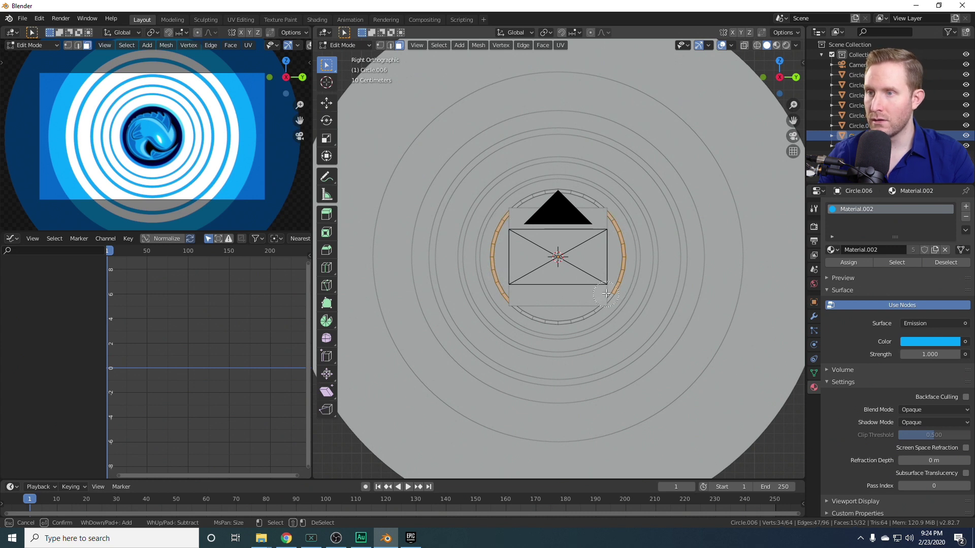
right_click(635, 255)
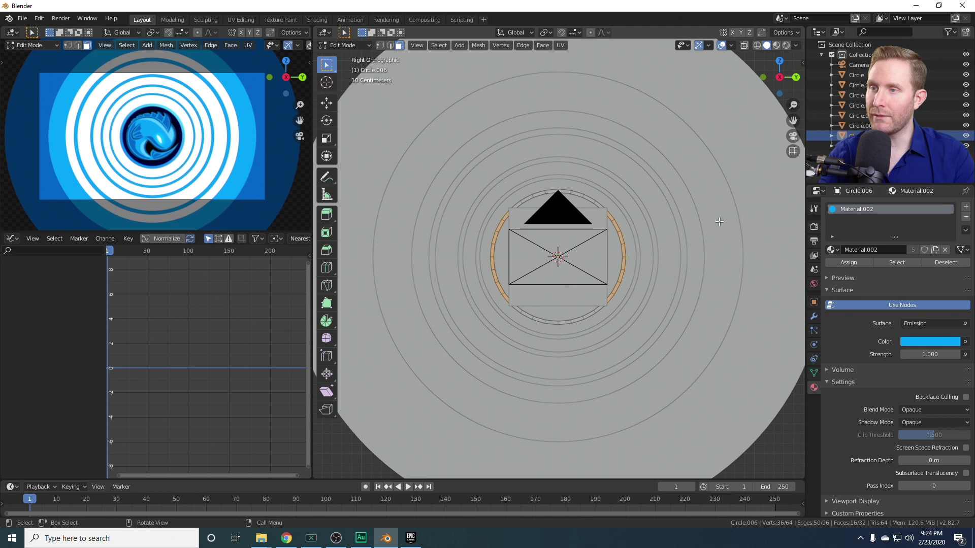
scroll(624, 248, "down", 3)
scroll(617, 241, "up", 2)
key("Delete")
left_click(611, 233)
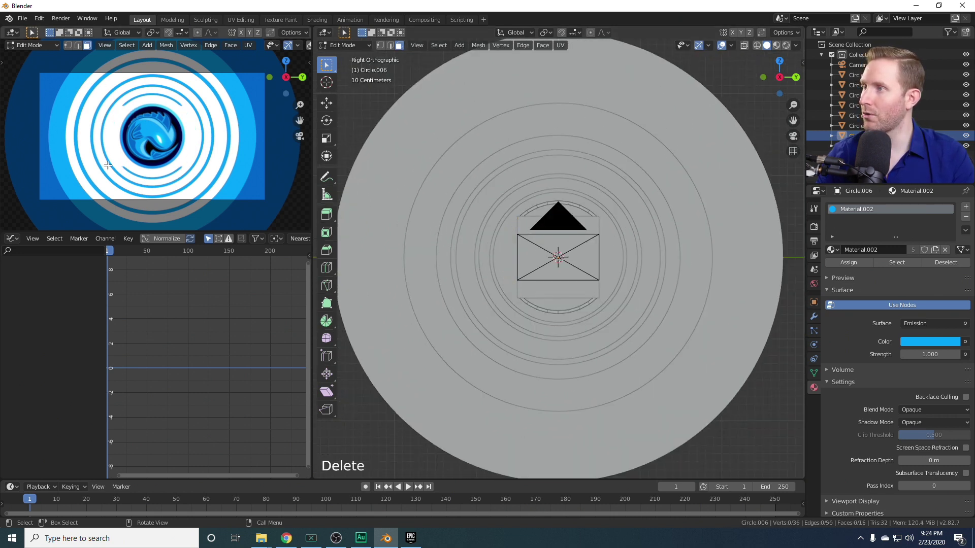
Select the open end edges of the innermost ring's two arcs and crease them so the arc ends become square
scroll(137, 115, "up", 2)
middle_click_drag(670, 218, 635, 246)
scroll(635, 245, "up", 4)
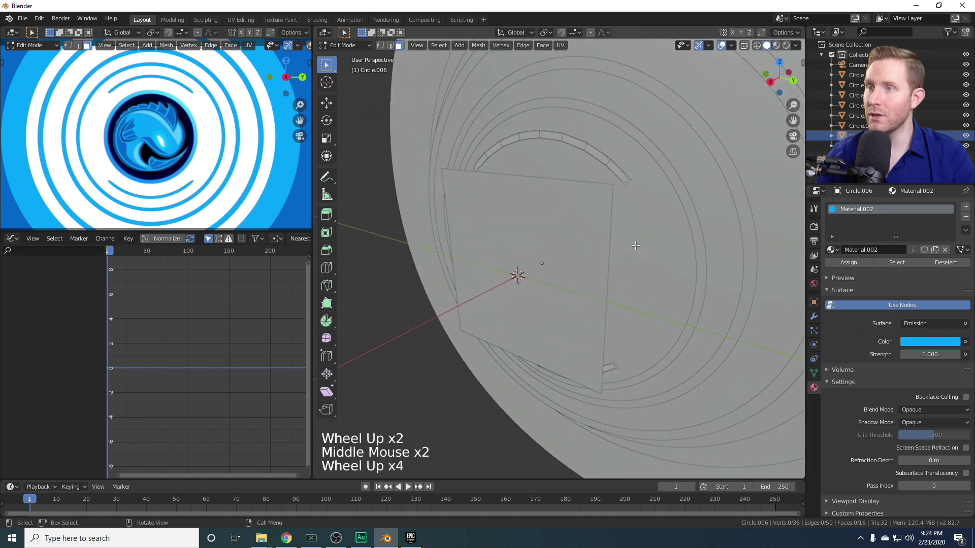
middle_click_drag(660, 192, 640, 195, "shift")
scroll(640, 196, "up", 1)
scroll(638, 197, "down", 1)
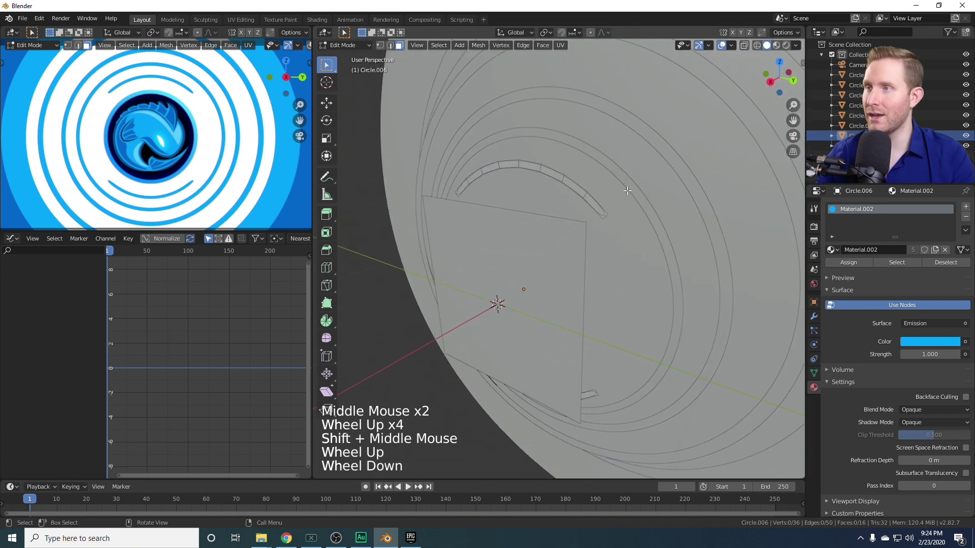
key("2")
mouse_move(609, 221)
middle_mouse_down()
mouse_move(619, 206)
mouse_move(613, 213)
middle_mouse_up()
key("c")
key("c")
left_click(610, 197)
middle_click_drag(609, 197, 561, 243)
key("c")
left_click(493, 367)
key("c")
scroll(562, 244, "down", 4)
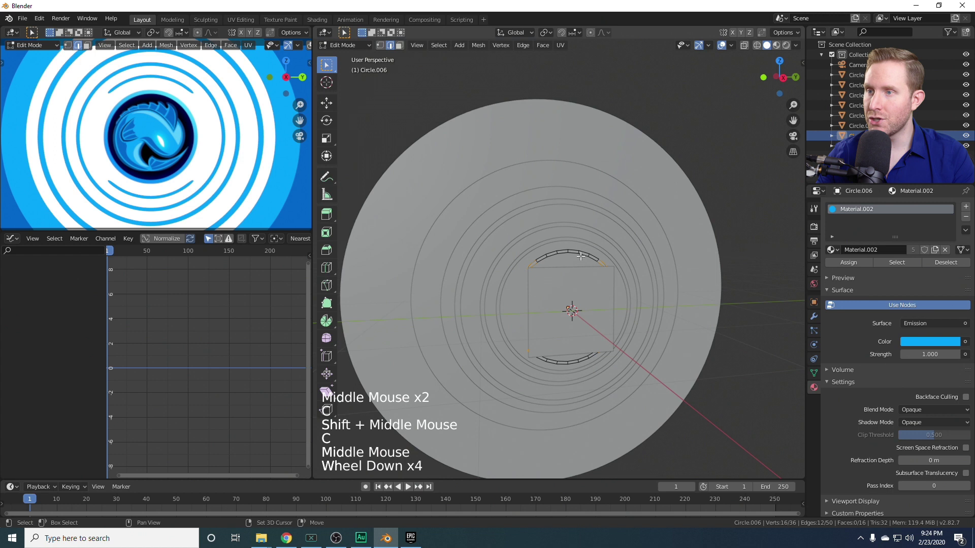
key("shift+e")
left_click(699, 177)
key("Tab")
middle_click_drag(699, 176, 598, 236)
scroll(598, 236, "up", 5)
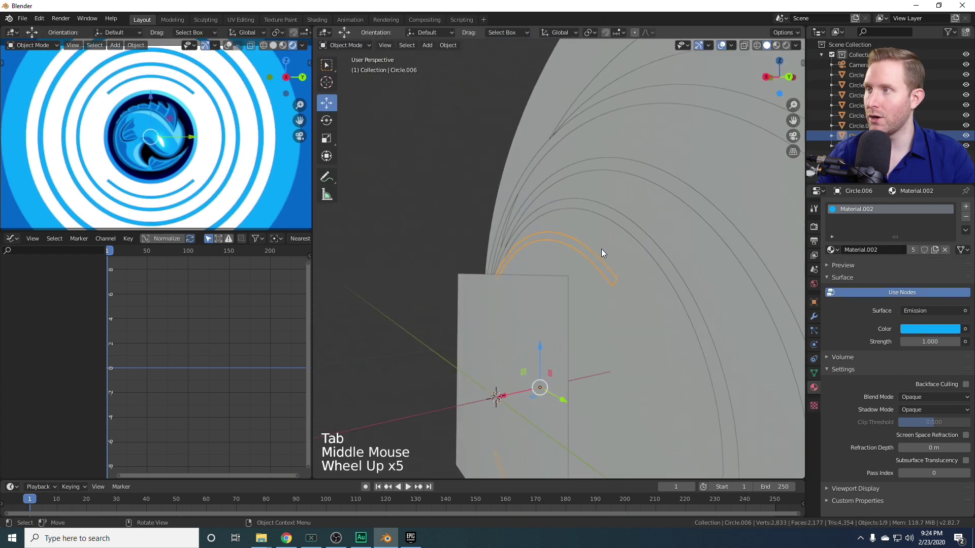
In the right orthographic view, circle-select the upper and lower faces of the second-smallest ring and delete them, leaving two side arcs
scroll(644, 257, "down", 5)
mouse_move(647, 280)
middle_mouse_down()
mouse_move(644, 257)
mouse_move(653, 294)
middle_mouse_up()
left_click(628, 293)
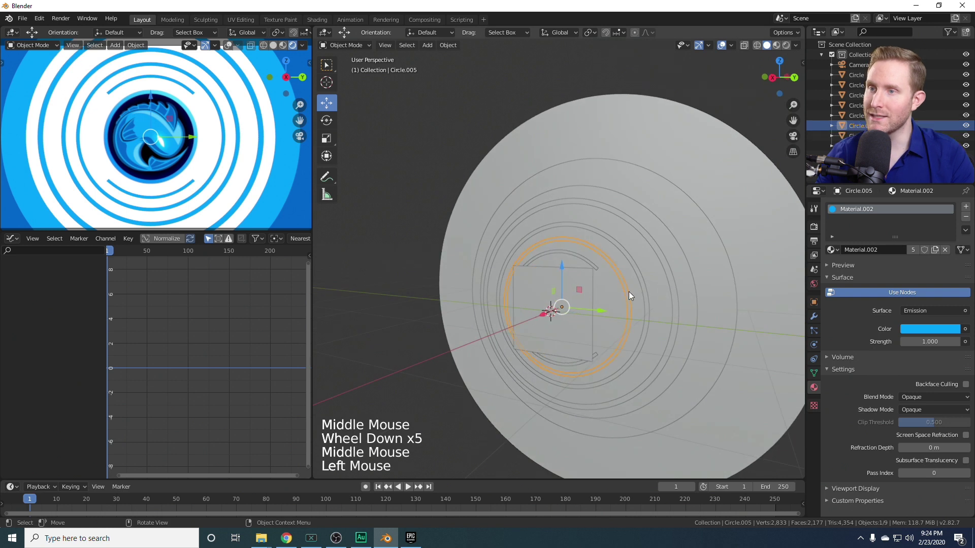
key("Tab")
key("KP_1")
key("KP_3")
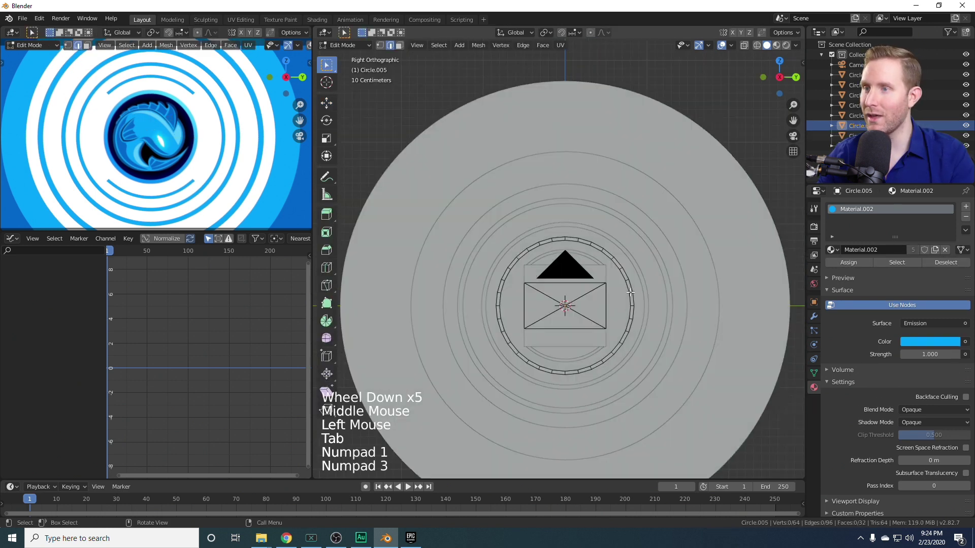
scroll(633, 274, "up", 2)
key("c")
key("3")
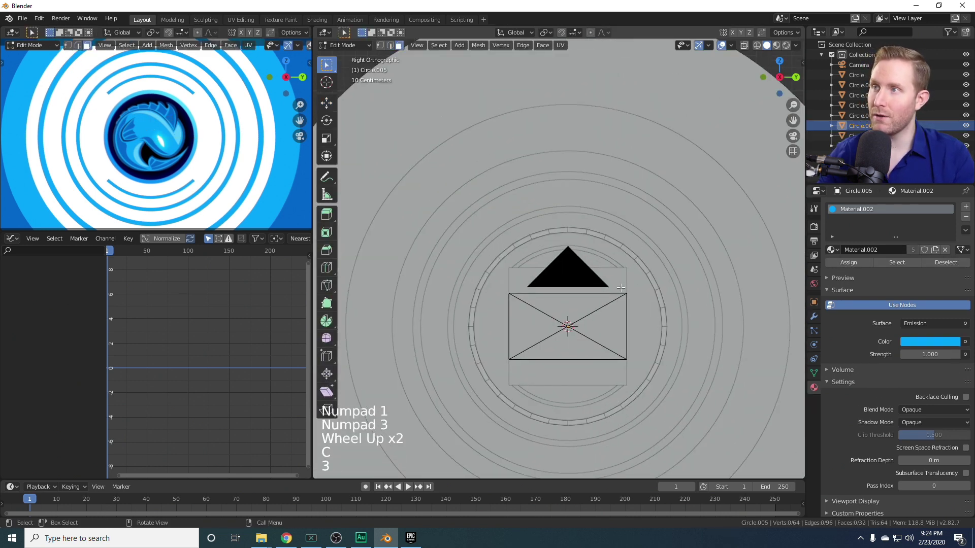
key("c")
mouse_move(629, 259)
left_mouse_down()
mouse_move(573, 235)
mouse_move(506, 257)
left_mouse_up()
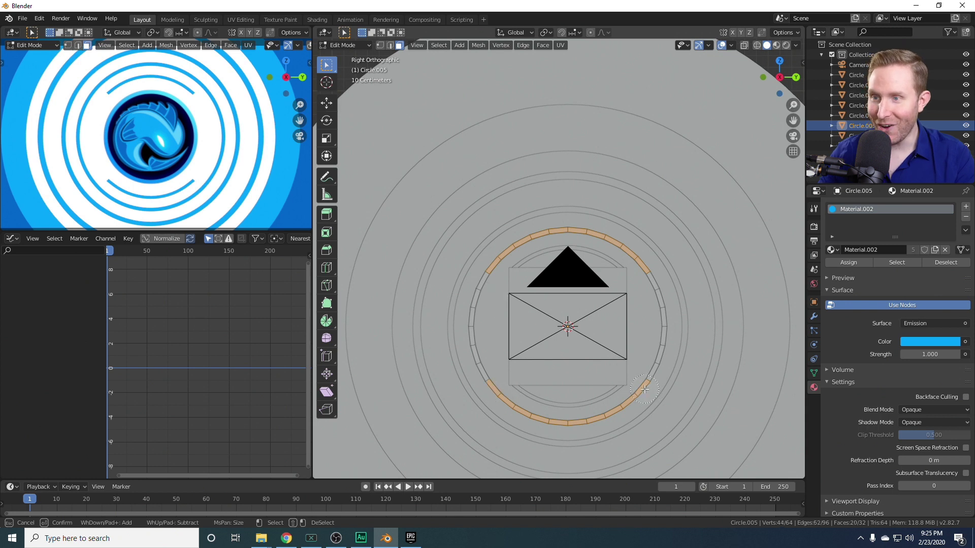
key("Escape")
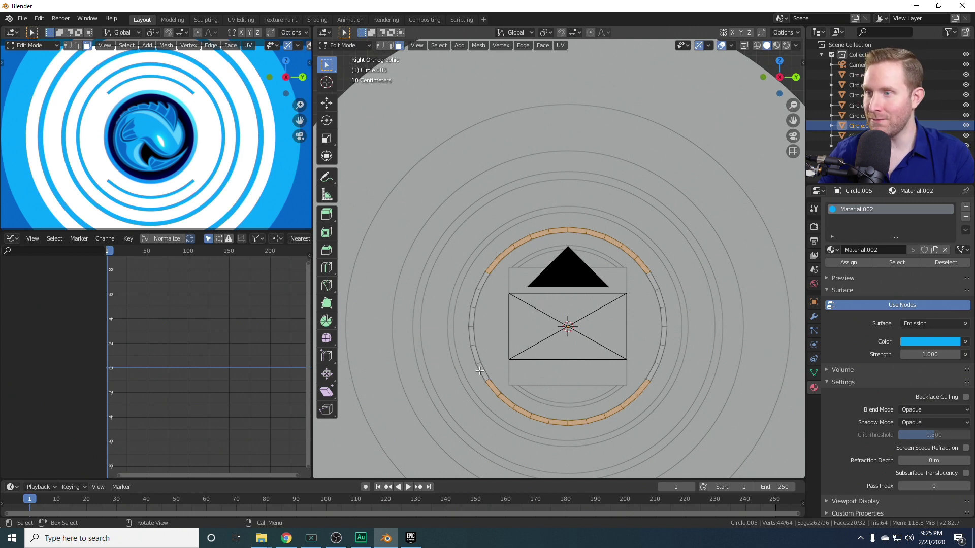
scroll(642, 319, "down", 1)
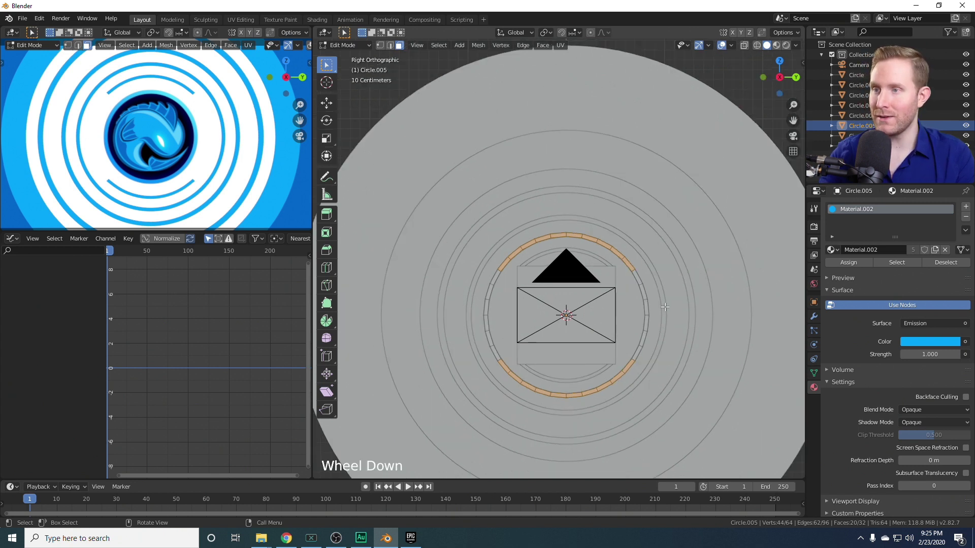
key("Delete")
left_click(660, 304)
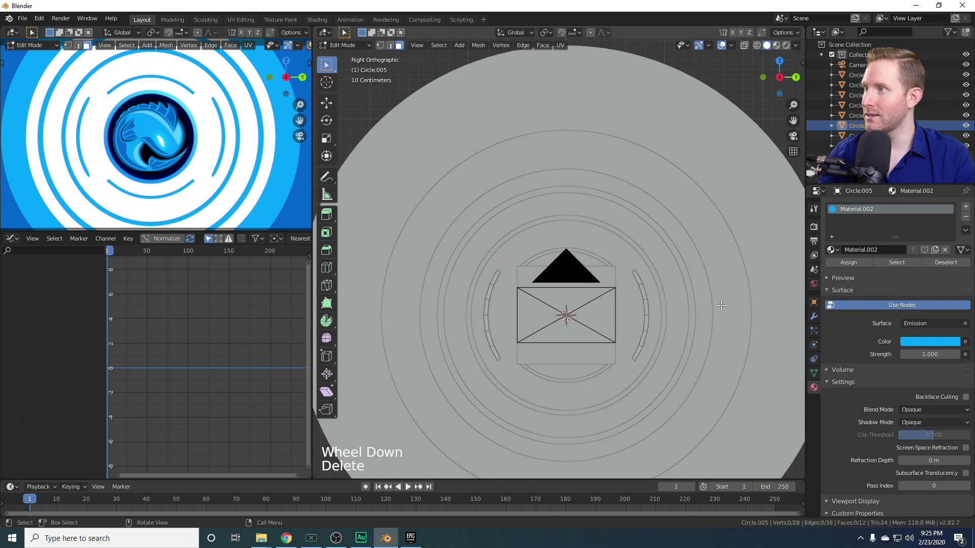
scroll(678, 299, "up", 2)
key("Tab")
scroll(675, 297, "down", 1)
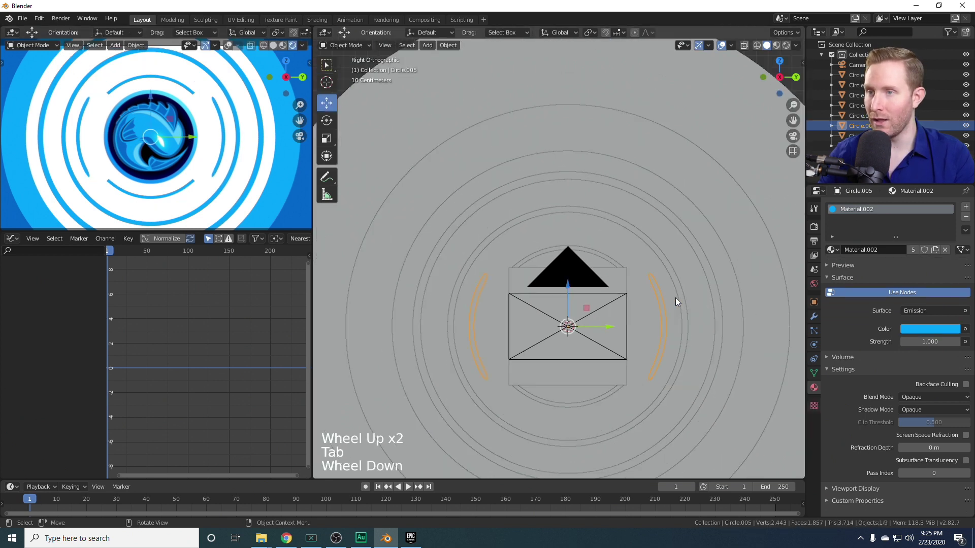
Select the open end edges of the two side arcs and crease them so the arc ends become square
key("Tab")
key("alt+a")
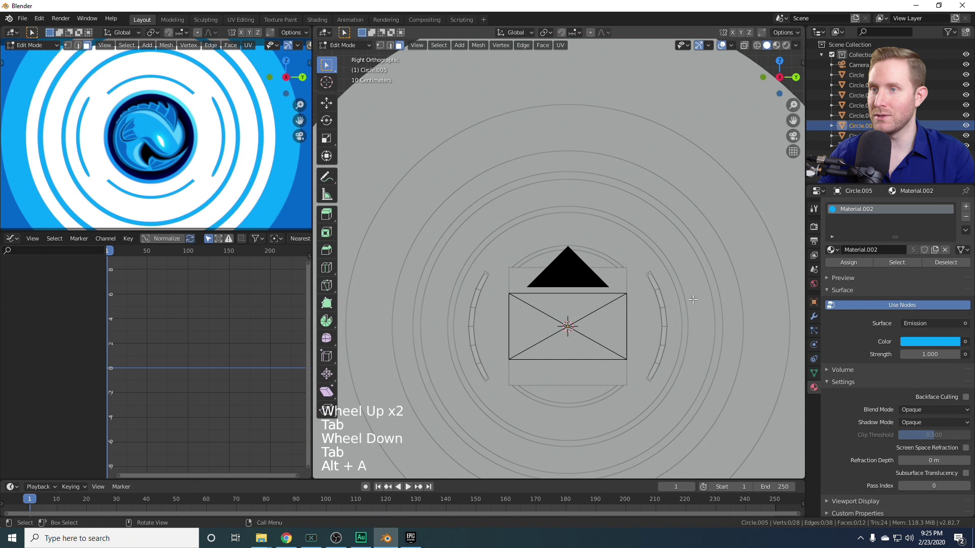
middle_click_drag(693, 299, 654, 242, "shift")
scroll(654, 243, "up", 3)
key("2")
key("c")
left_click(648, 185)
key("c")
left_click(646, 382)
middle_click_drag(528, 289, 703, 256, "shift")
key("c")
left_click(544, 145)
key("c")
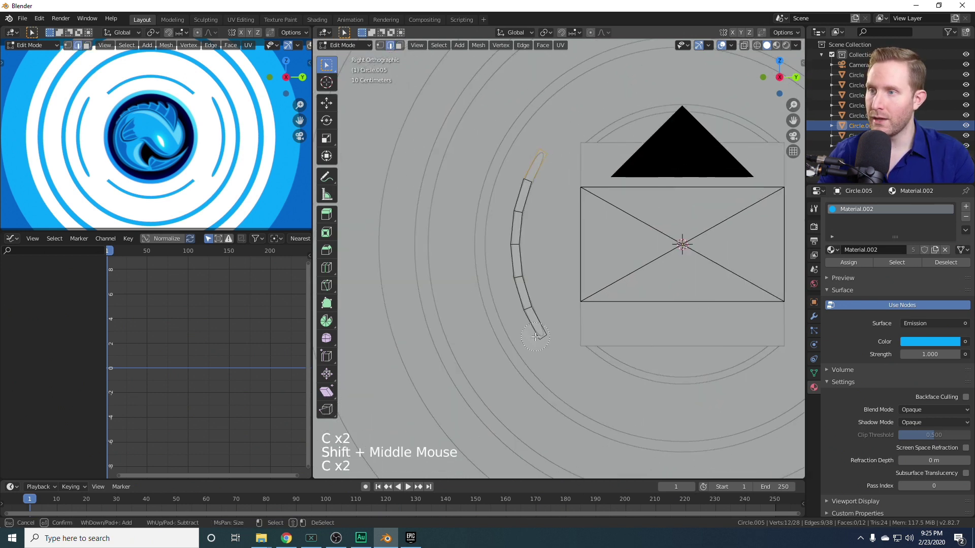
left_click(538, 327)
scroll(538, 328, "down", 2)
key("shift+e")
left_click(704, 198)
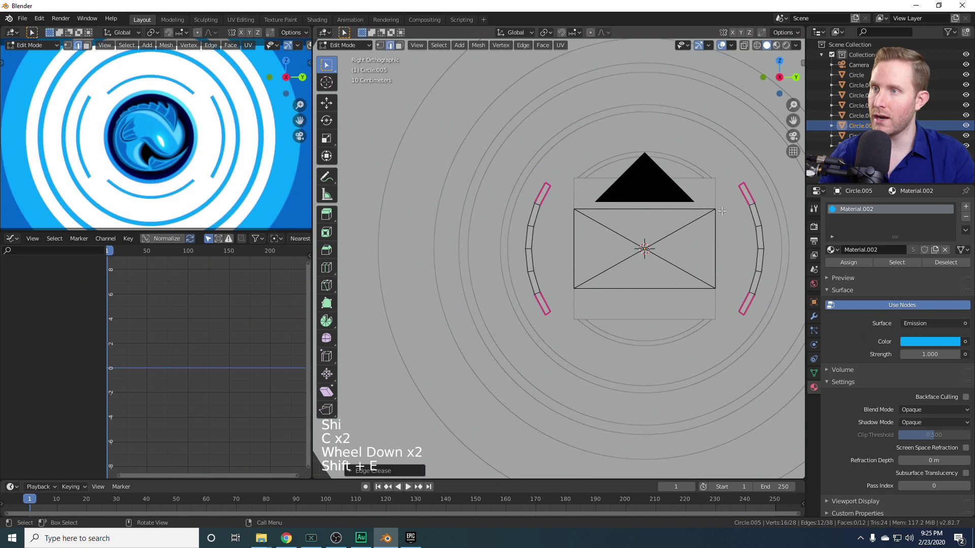
key("Tab")
Select the next larger ring outside the side arcs and scale it up slightly
scroll(153, 137, "down", 3)
middle_click_drag(682, 185, 591, 202, "shift")
scroll(556, 118, "up", 1)
scroll(557, 118, "down", 2)
left_click(561, 147)
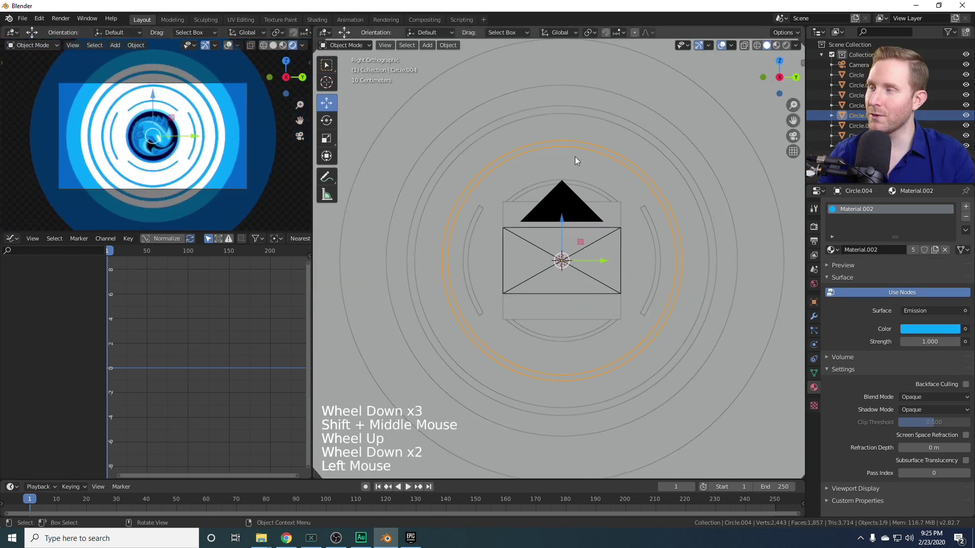
scroll(675, 185, "up", 1)
key("s")
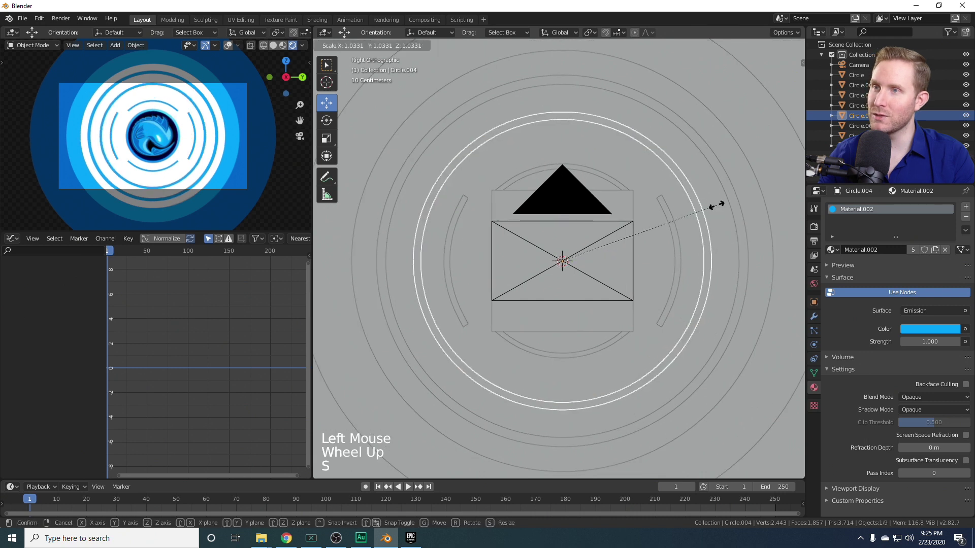
Circle-select five separate patches of faces around the enlarged ring and delete them, leaving five uneven arc segments
key("Tab")
middle_click_drag(716, 205, 681, 241, "shift")
scroll(660, 193, "down", 2)
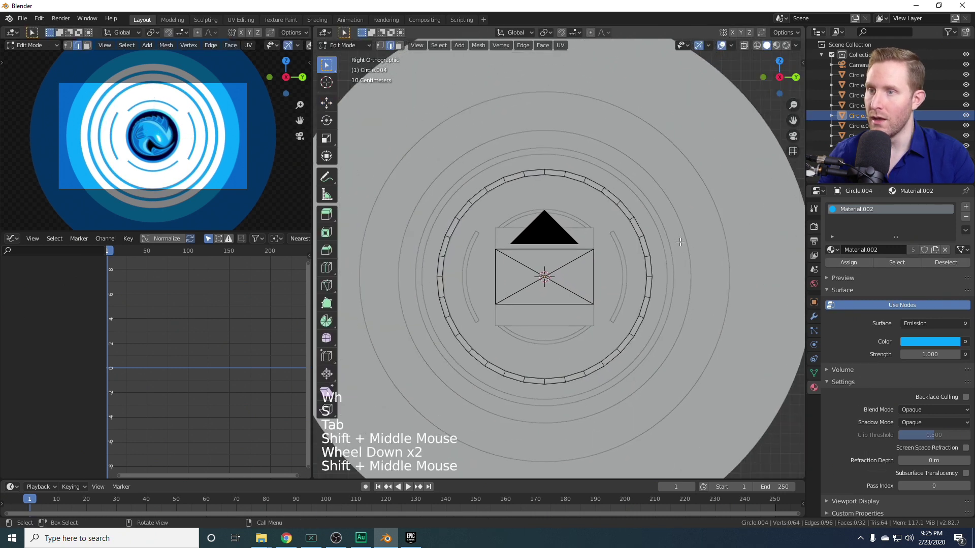
key("alt+a")
key("3")
key("c")
left_click_drag(568, 378, 617, 355)
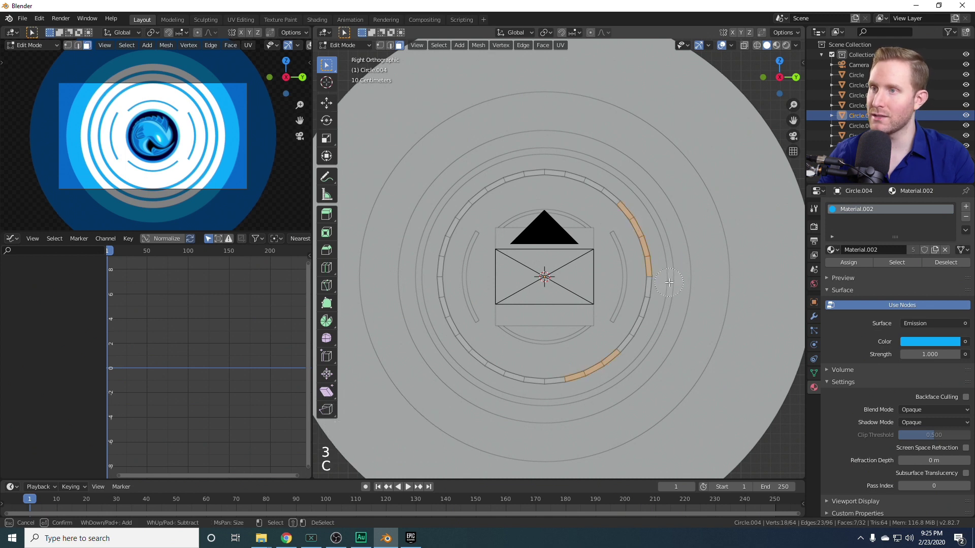
left_click_drag(539, 173, 556, 184)
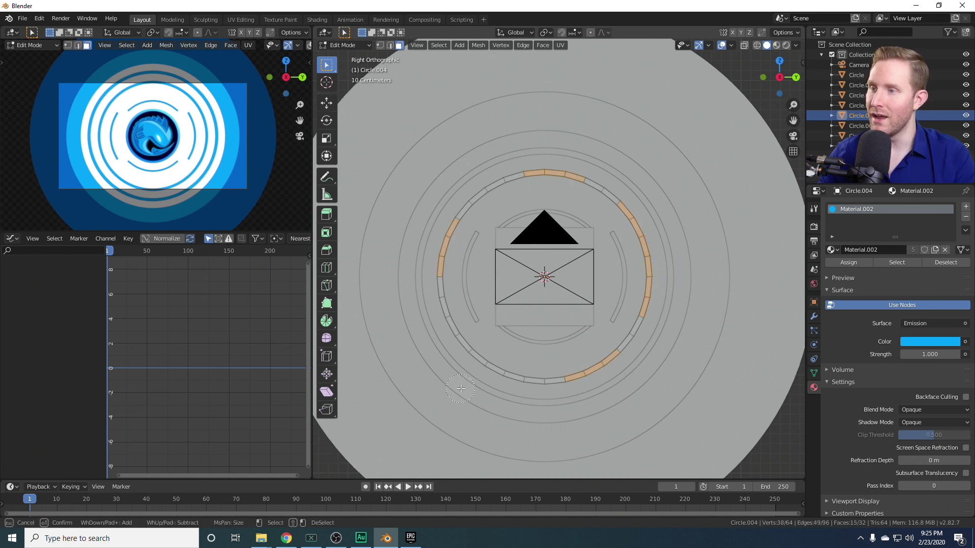
key("Escape")
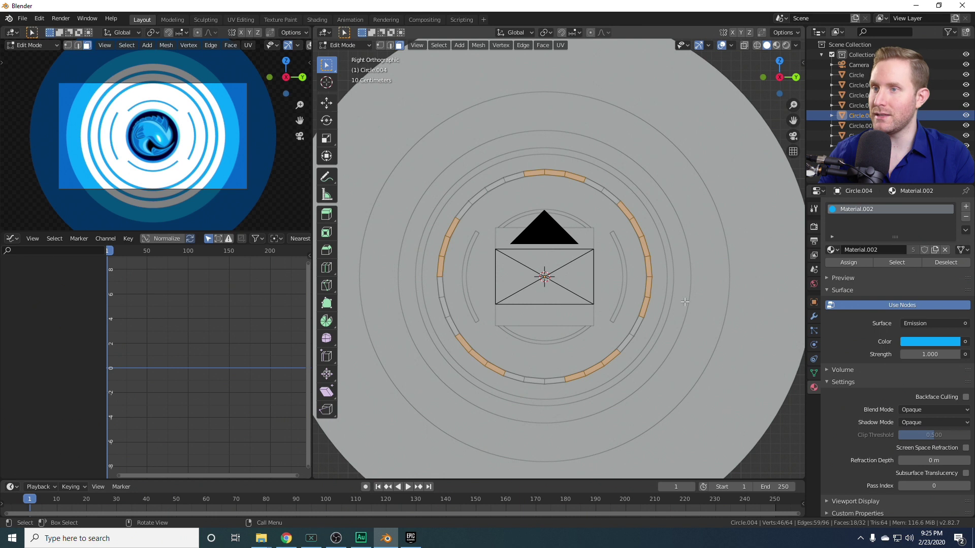
key("Delete")
left_click(653, 276)
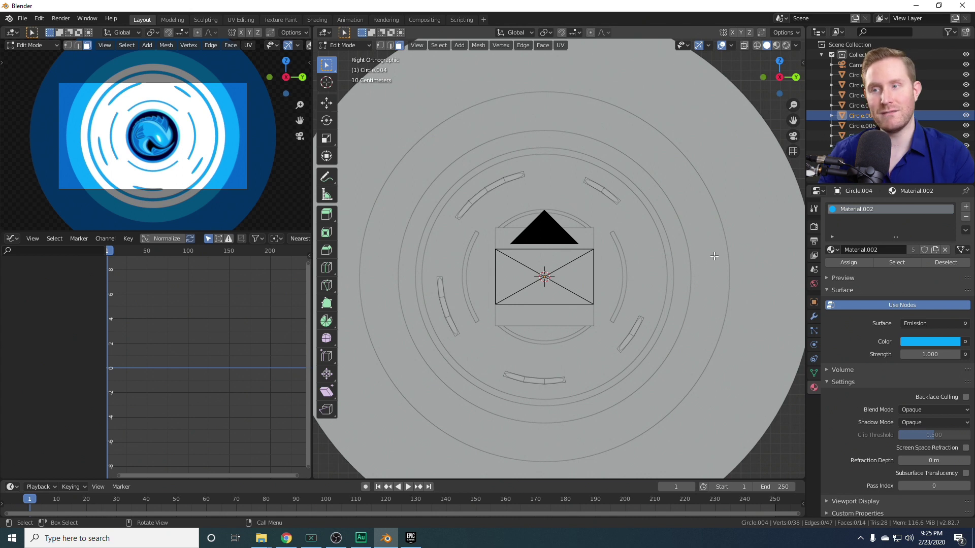
Select the end edges of all five arc segments and crease them by 1.000 to square their ends
middle_click_drag(714, 257, 713, 216, "shift")
scroll(713, 216, "up", 2)
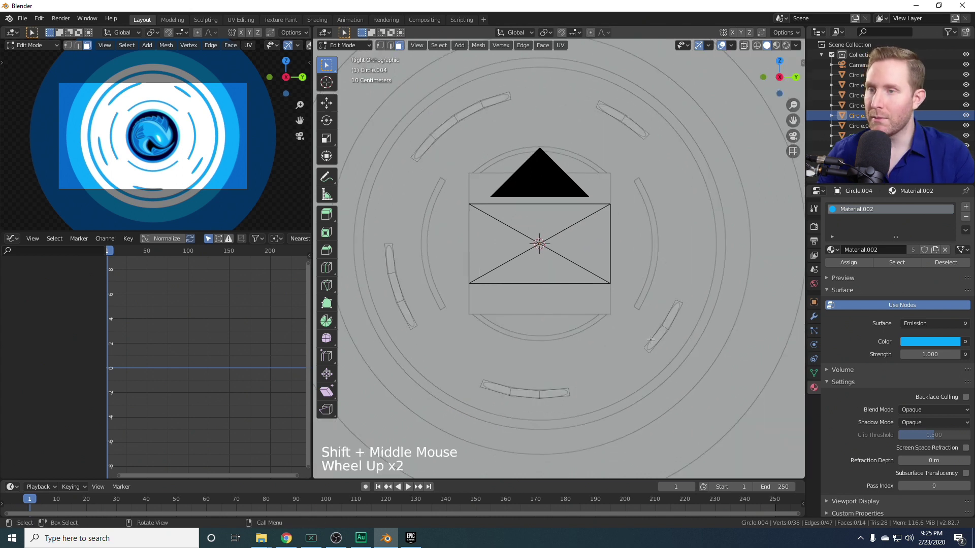
key("2")
key("c")
left_click_drag(478, 382, 417, 322)
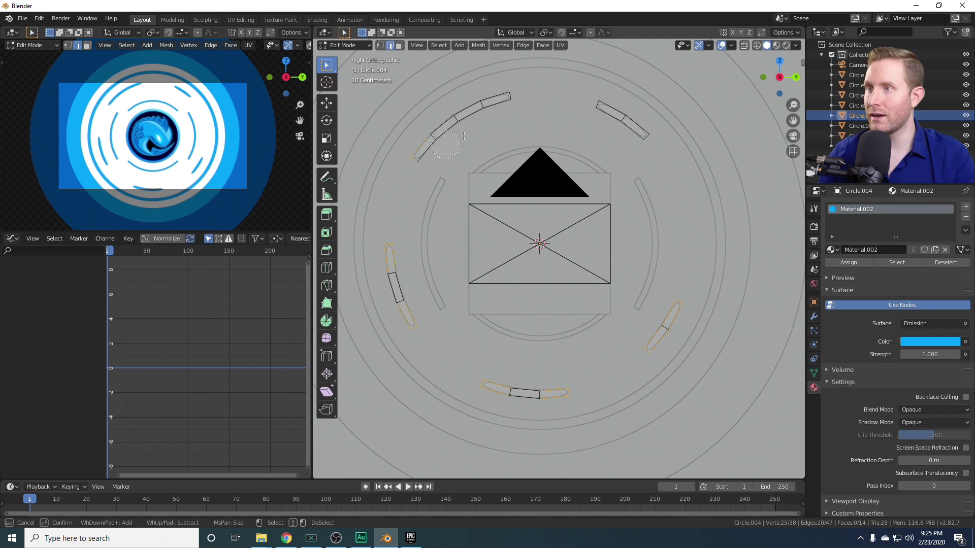
mouse_move(545, 102)
left_mouse_down()
mouse_move(612, 115)
mouse_move(643, 140)
left_mouse_up()
right_click(642, 140)
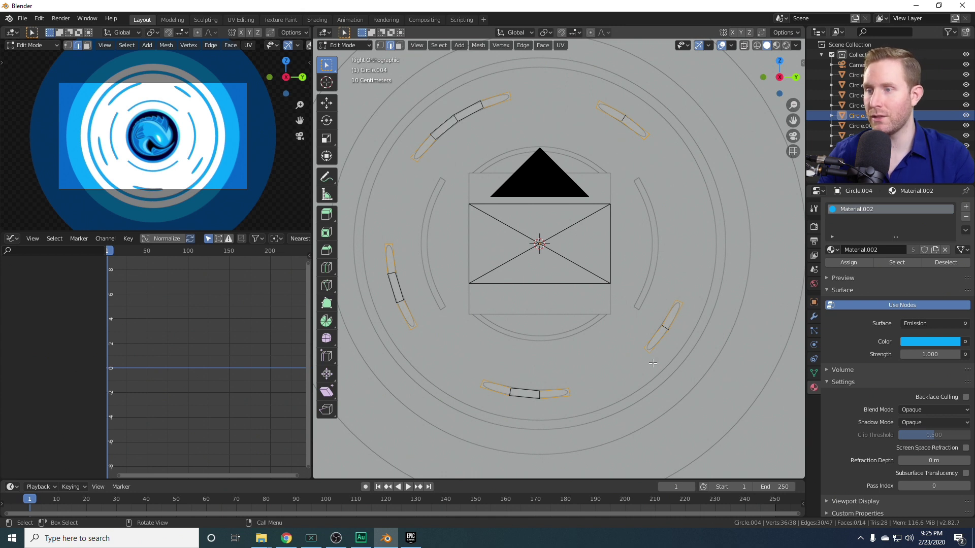
scroll(430, 343, "down", 3)
key("shift+e")
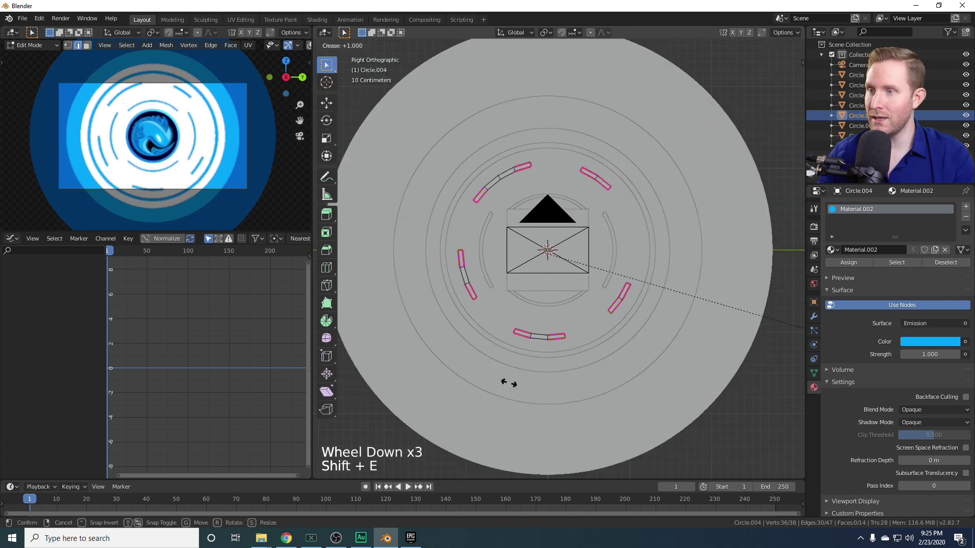
left_click(769, 404)
key("Tab")
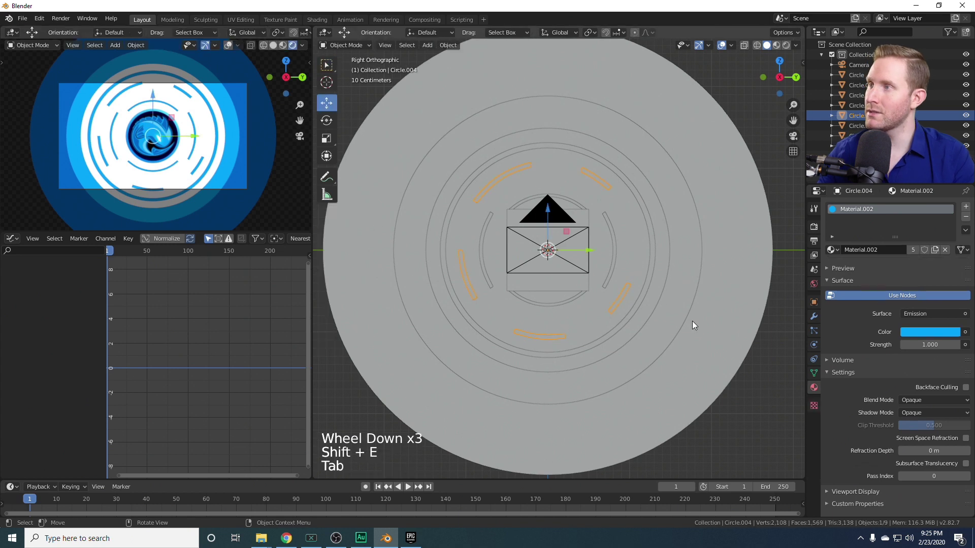
Examine the layered circles, rings and arcs behind the logo from an angled perspective
middle_click_drag(690, 321, 620, 343)
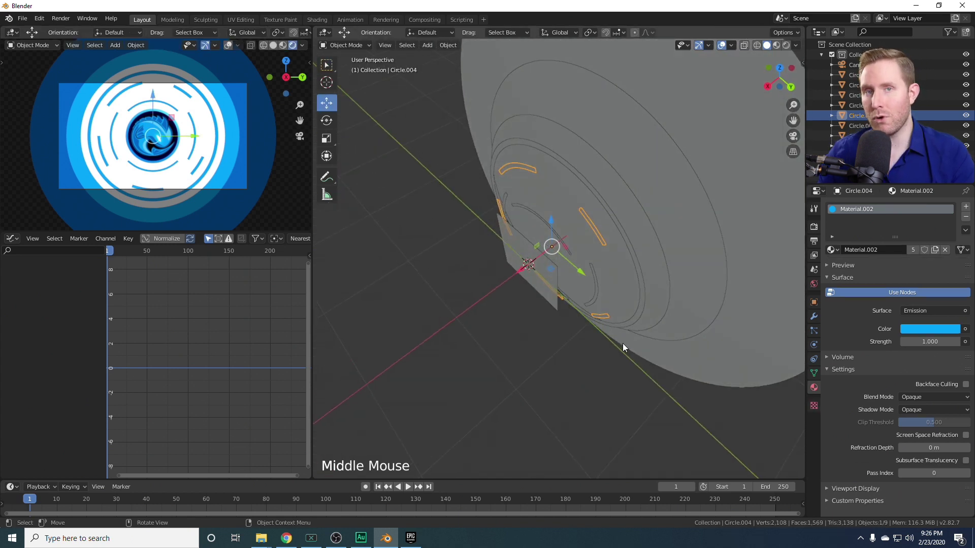
scroll(619, 339, "down", 2)
middle_click_drag(611, 276, 583, 292, "shift")
mouse_move(583, 292)
middle_mouse_down()
mouse_move(554, 306)
mouse_move(608, 234)
mouse_move(567, 288)
middle_mouse_up()
scroll(605, 234, "up", 2)
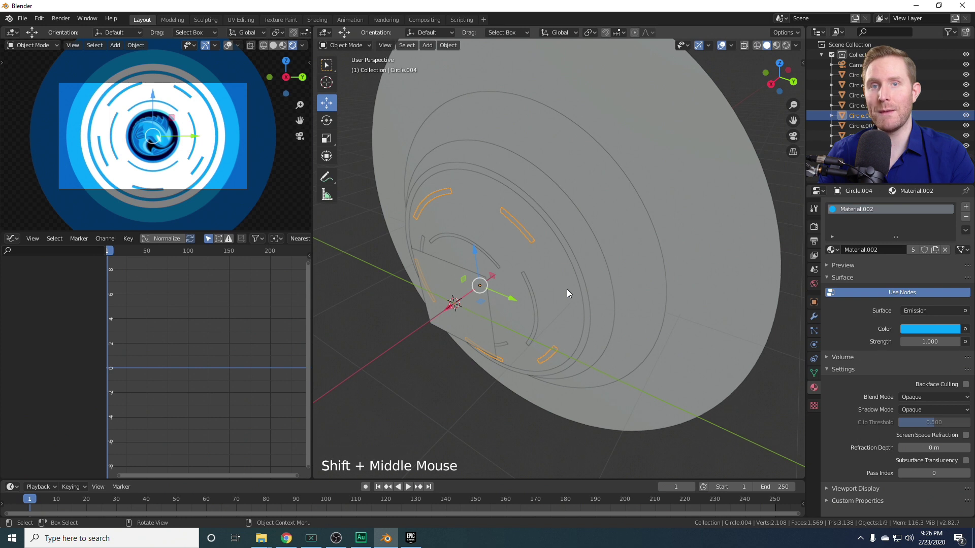
scroll(566, 288, "down", 3)
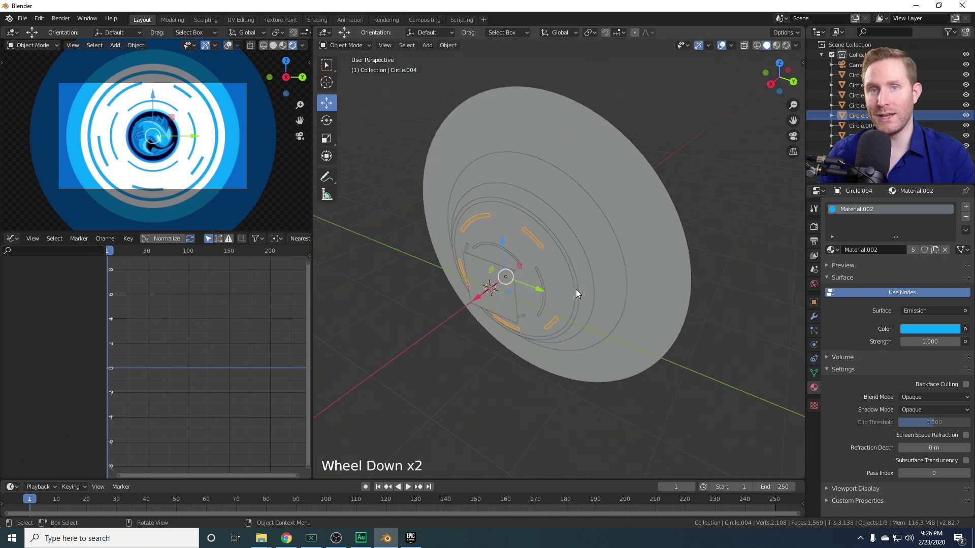
middle_click_drag(599, 250, 629, 282, "shift")
scroll(628, 282, "up", 2)
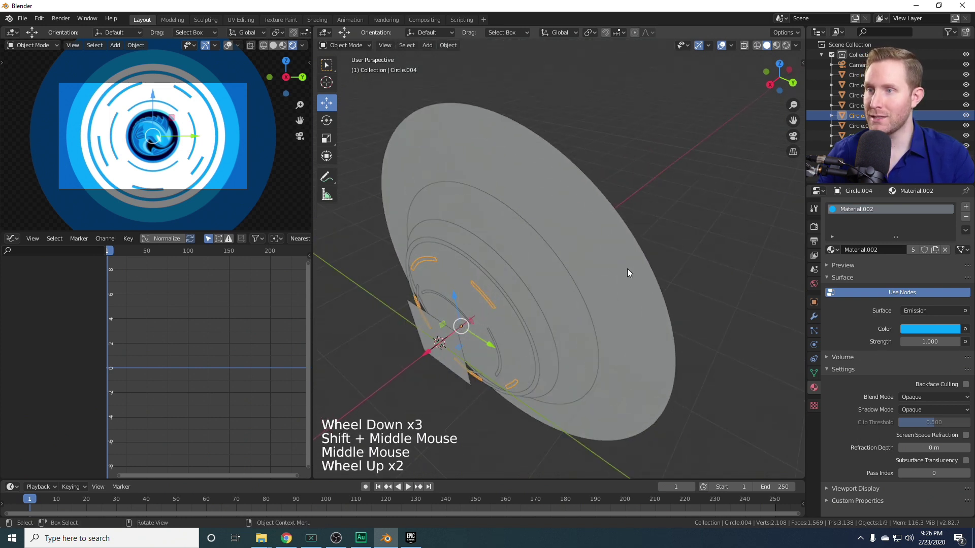
Try applying all transforms to the large background circle, and undo it
left_click(629, 273)
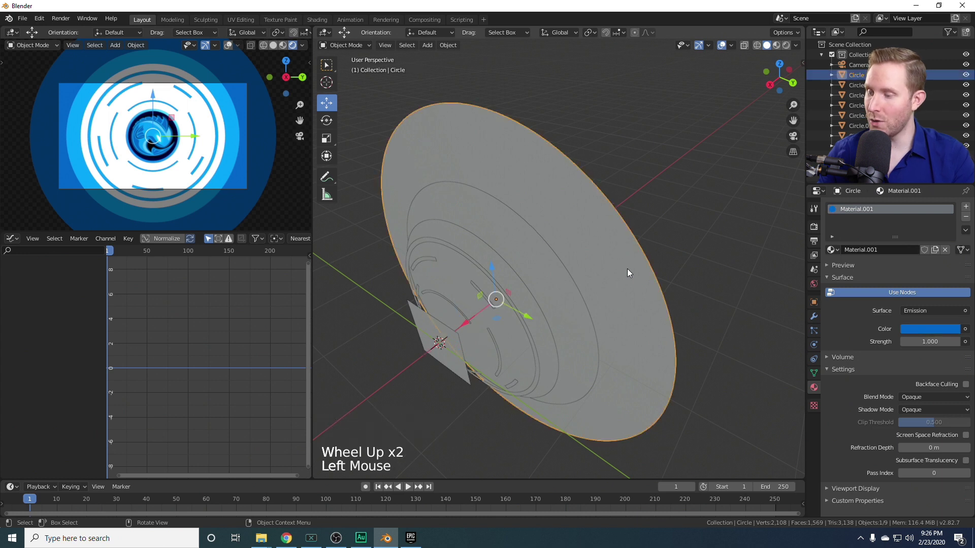
key("ctrl+a")
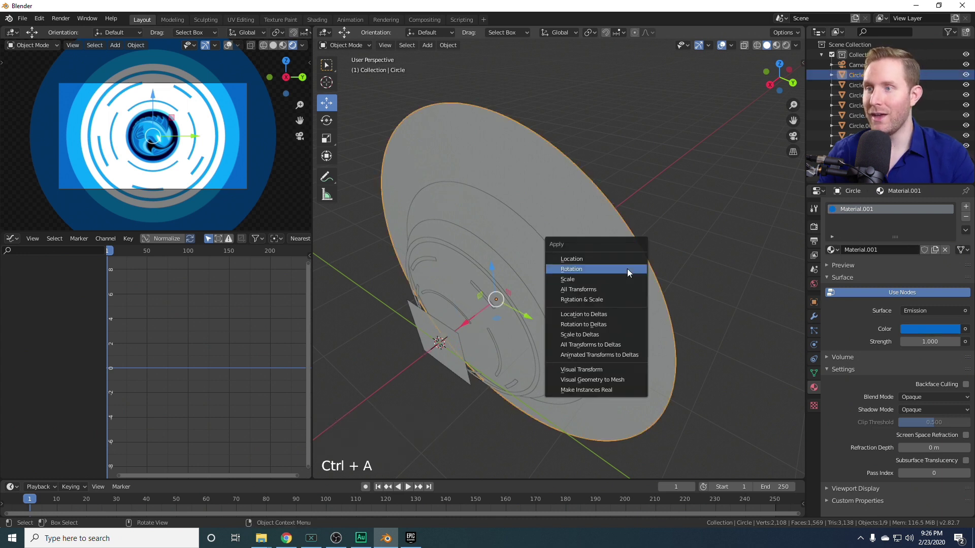
left_click(598, 289)
mouse_move(592, 304)
middle_mouse_down("shift")
mouse_move(626, 300)
mouse_move(598, 314)
middle_mouse_up("shift")
key("ctrl+z")
Apply the rotation of the large background circle and of the two next smaller discs in front of it
key("ctrl+a")
left_click(559, 257)
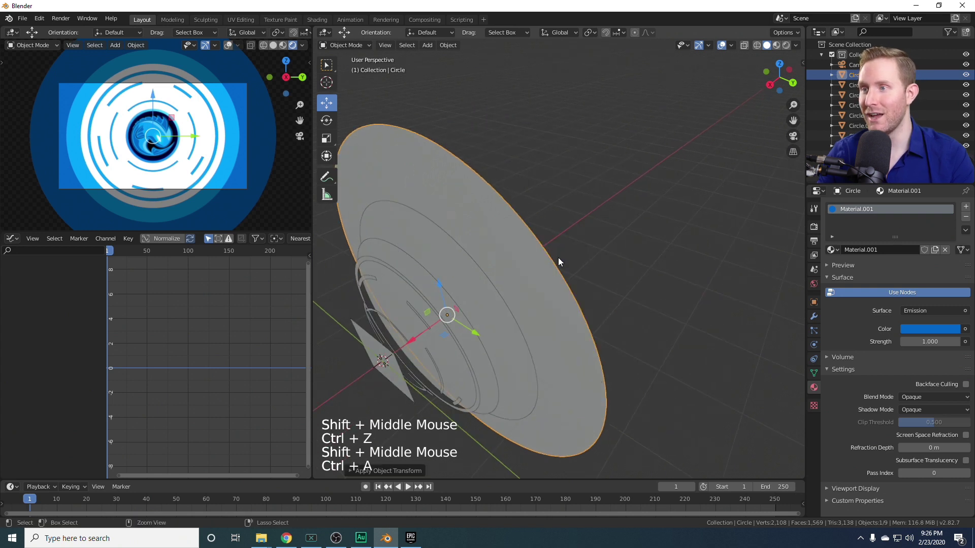
key("ctrl+a")
left_click(492, 305)
key("ctrl+a")
key("ctrl+a")
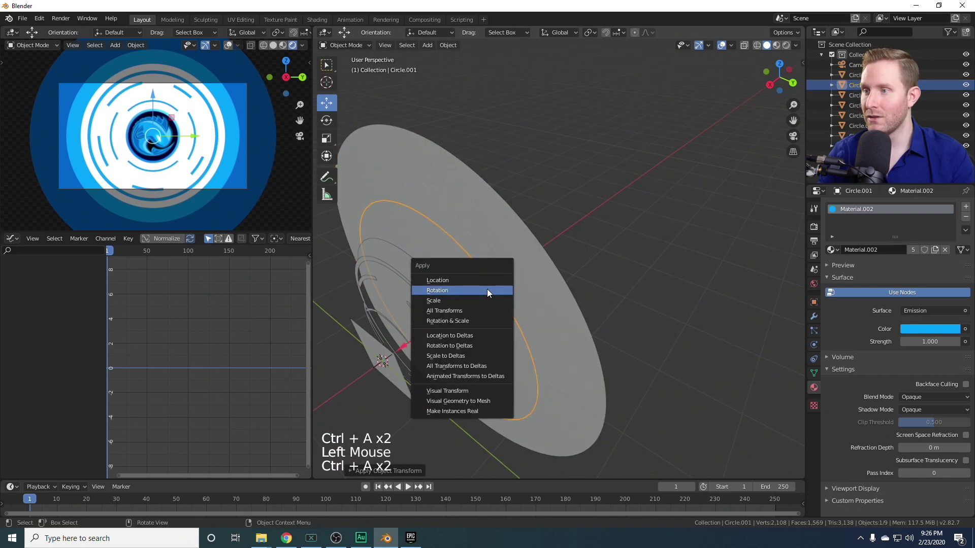
middle_click_drag(487, 288, 546, 281, "shift")
left_click(535, 258)
key("ctrl+a")
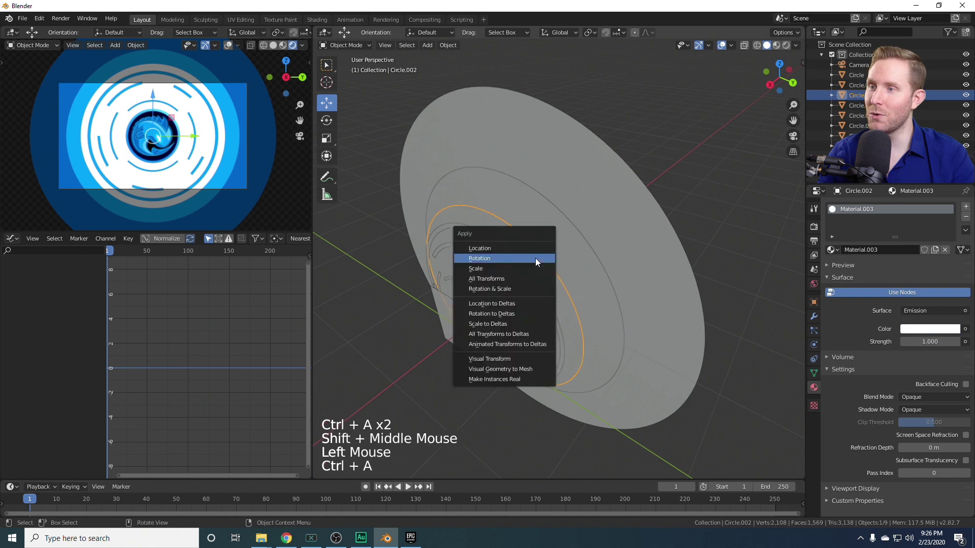
left_click(487, 289)
Apply the rotation of each remaining object around the logo: the thin ring, the five-segment ring and the inner arcs
left_click(543, 289)
key("ctrl+a")
left_click(541, 289)
left_click(512, 284)
key("ctrl+a")
left_click(511, 282)
left_click(514, 320)
key("ctrl+a")
left_click(513, 319)
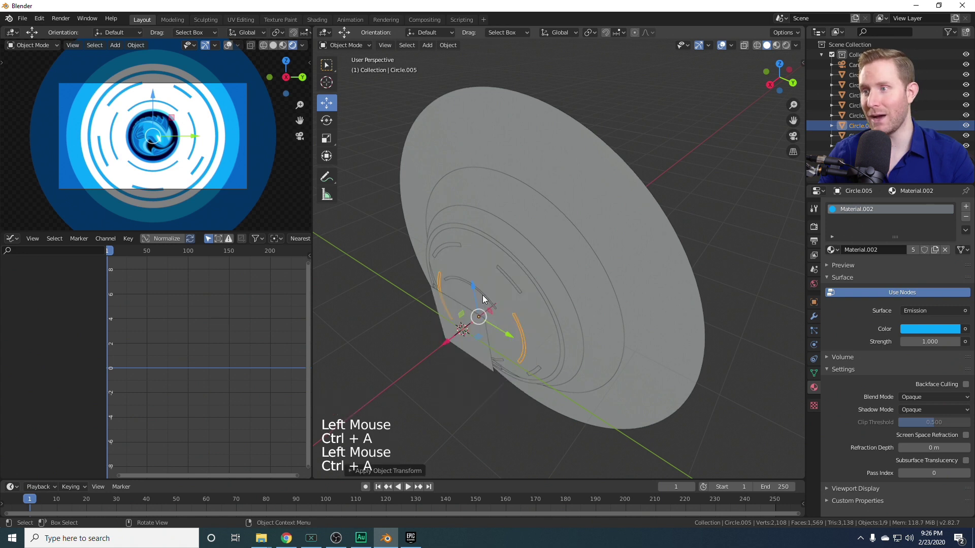
left_click(483, 299)
key("ctrl+a")
left_click(438, 299)
key("ctrl+a")
left_click(437, 299)
Examine the location, rotation and scale values of the large background circle
left_click(599, 254)
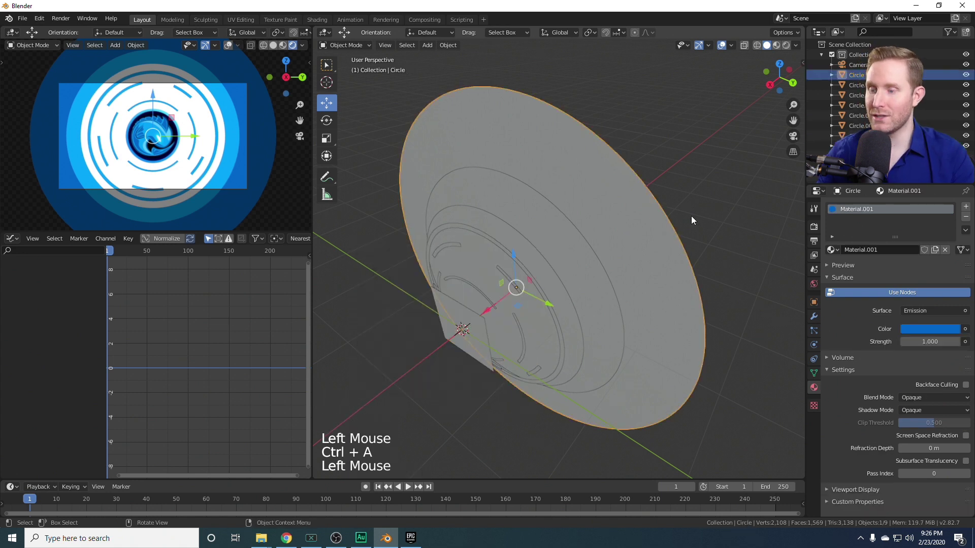
key("n")
middle_click_drag(598, 248, 553, 298, "shift")
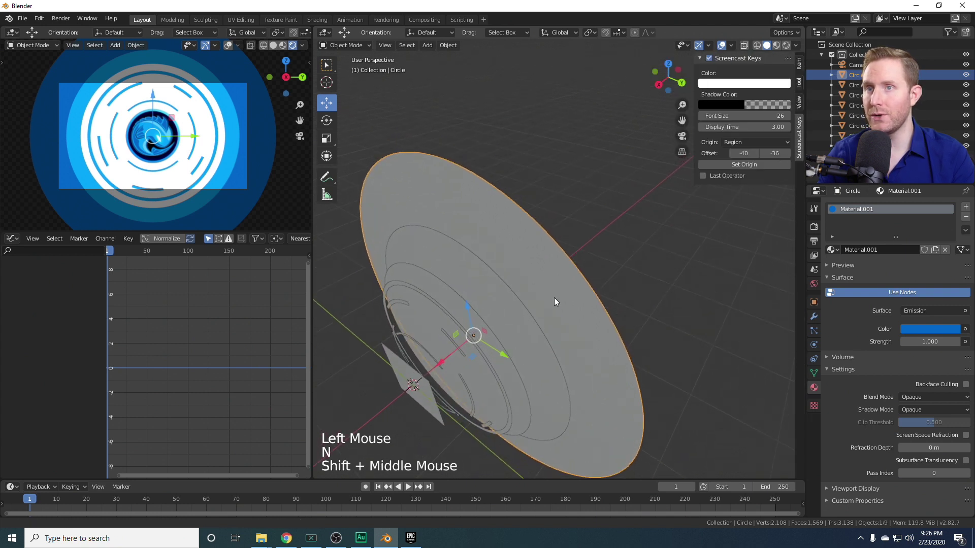
left_click(799, 63)
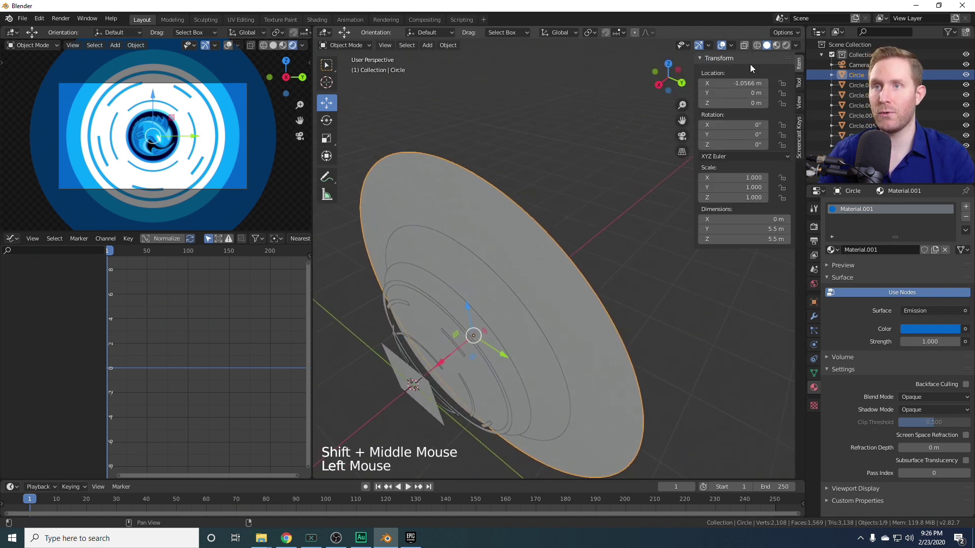
key("n")
key("n")
key("n")
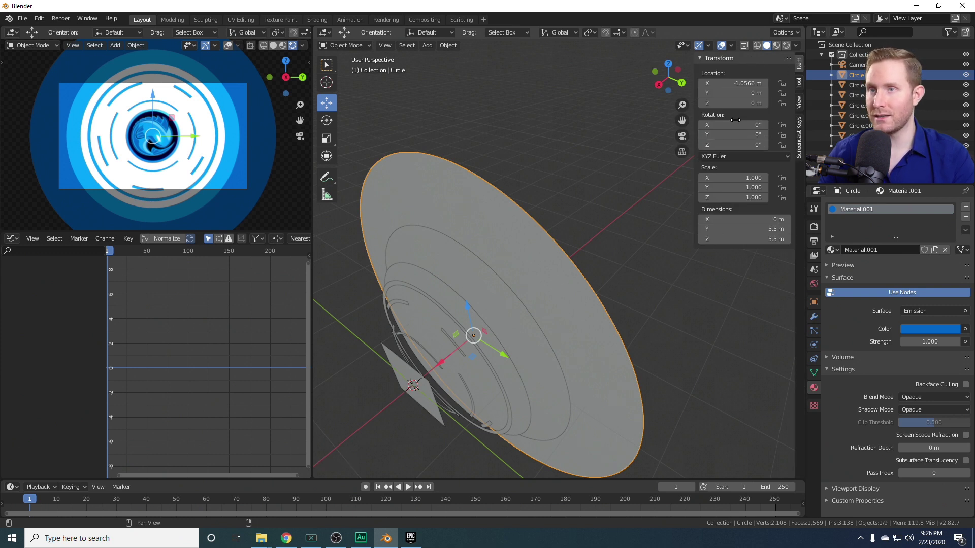
Examine the rotation and scale values of each remaining disc, ring and arc object and of the logo plane
left_click(442, 292)
left_click(440, 291)
left_click(420, 303)
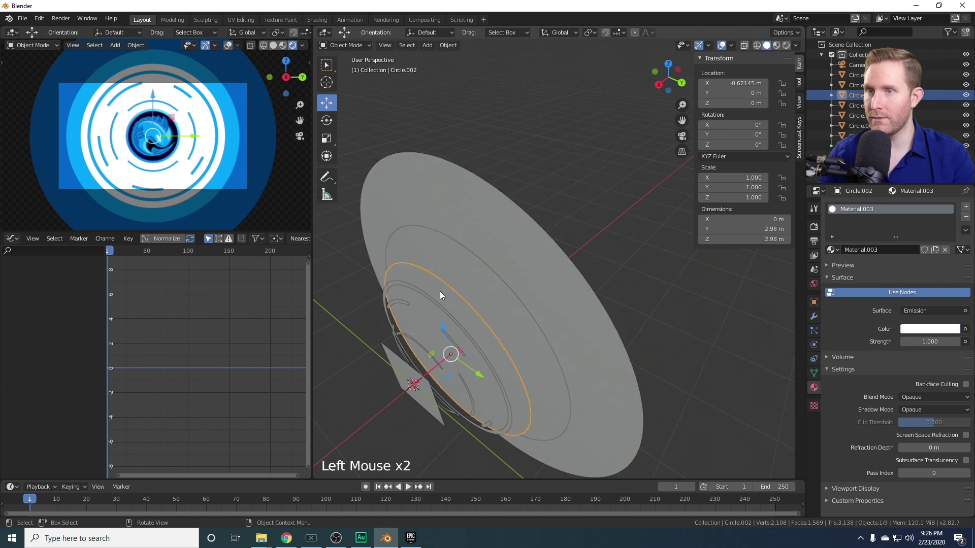
left_click(422, 291)
left_click(403, 302)
left_click(403, 301)
middle_click_drag(406, 305, 528, 295, "shift")
scroll(543, 276, "up", 2)
left_click(542, 273)
left_click(488, 241)
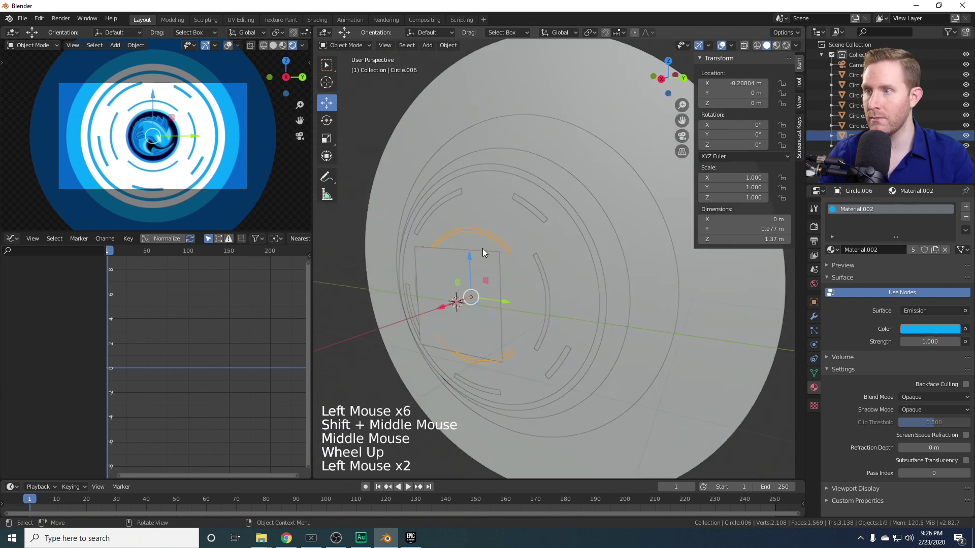
left_click(434, 272)
scroll(539, 270, "down", 6)
middle_click_drag(538, 270, 585, 229, "shift")
scroll(592, 233, "up", 1)
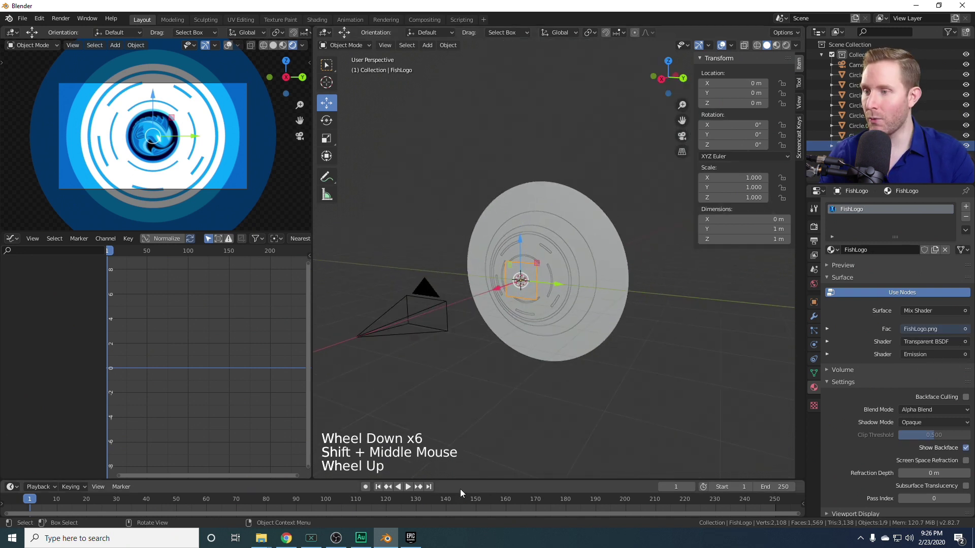
Enlarge the timeline area and set the scene's frame rate to 60 fps
left_click_drag(457, 479, 440, 403)
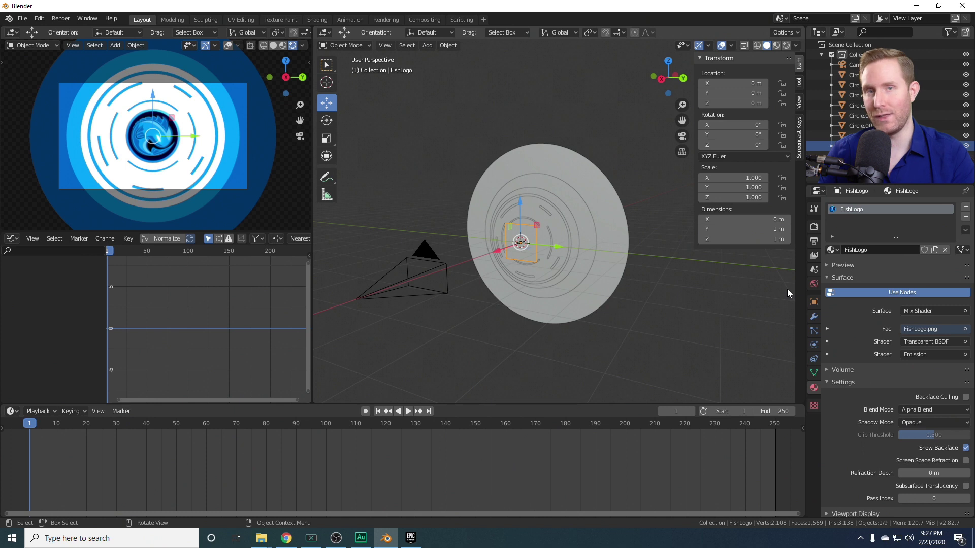
left_click(813, 241)
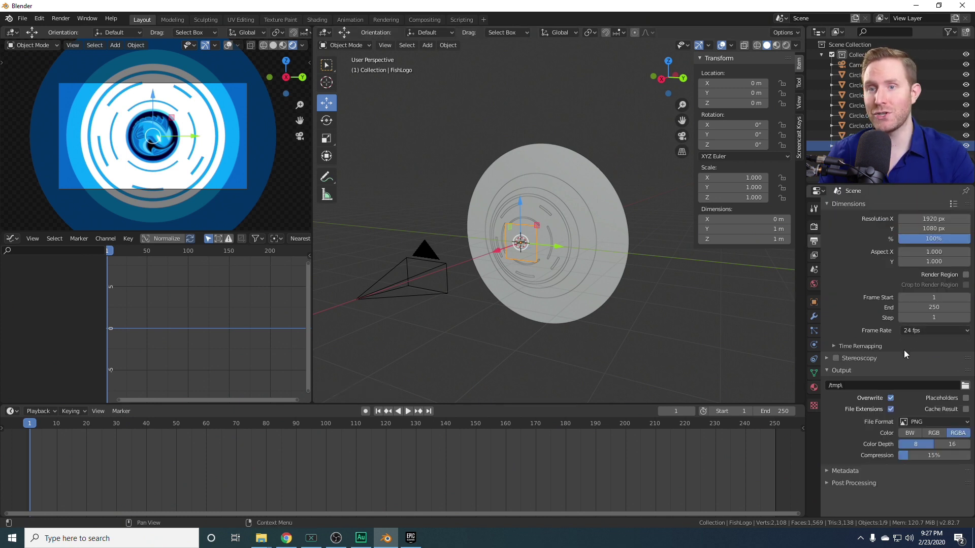
left_click(921, 331)
left_click(917, 413)
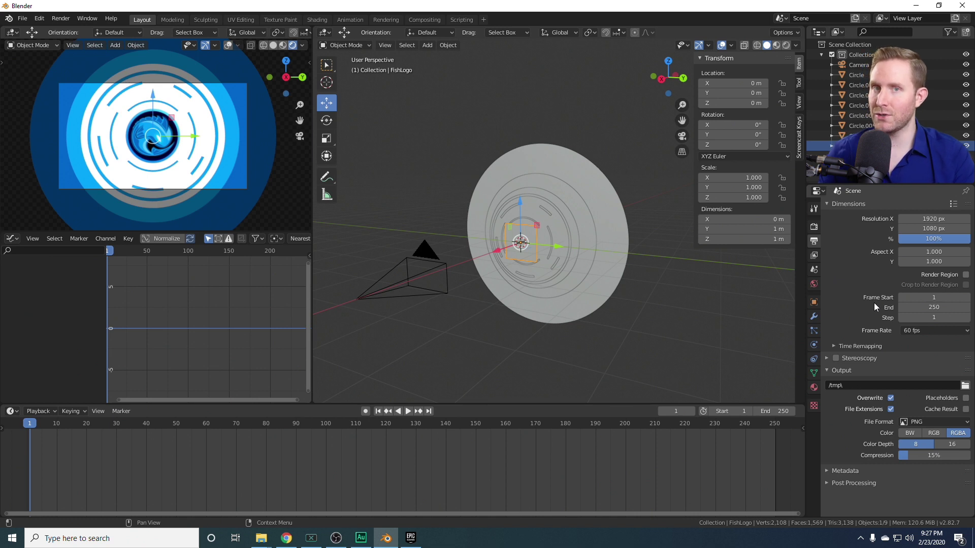
Set the animation's end frame to 90 and fit the frame range in the timeline
left_click(773, 410)
type("90")
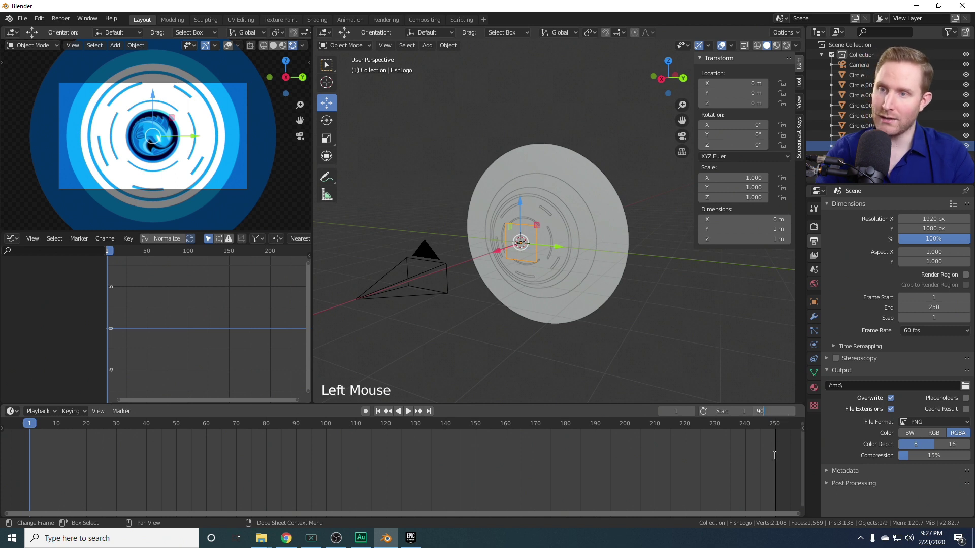
middle_click_drag(447, 477, 482, 475)
scroll(483, 475, "up", 5)
scroll(482, 470, "up", 1)
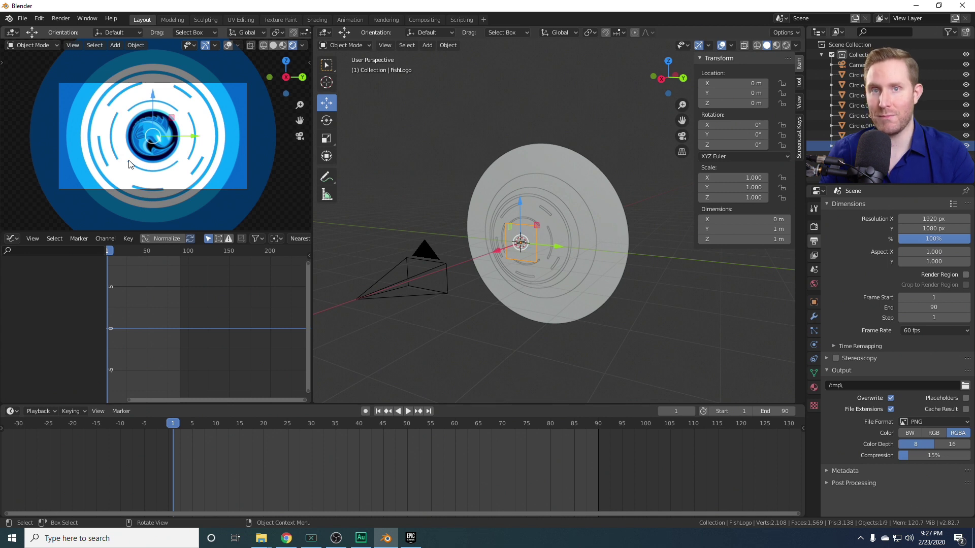
scroll(173, 113, "down", 1)
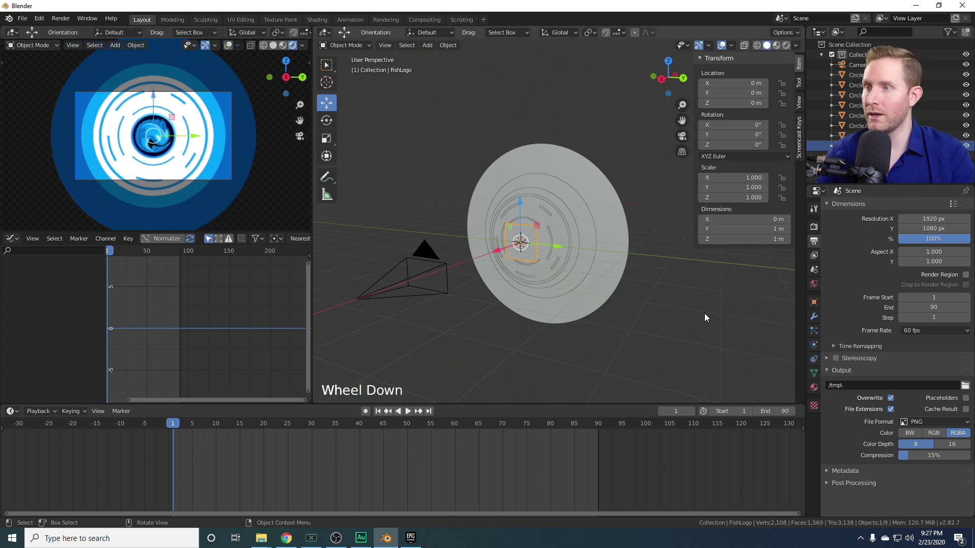
Go to frame 20 and switch the large 3D viewport to wireframe shading with nothing selected
middle_click_drag(520, 274, 501, 290, "shift")
left_click(263, 424)
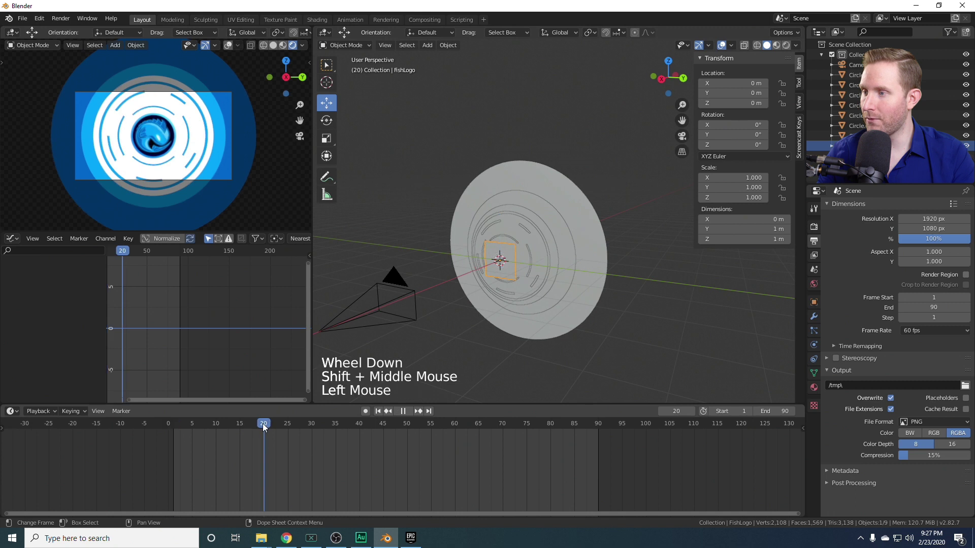
mouse_move(562, 265)
middle_mouse_down()
mouse_move(546, 234)
mouse_move(607, 233)
mouse_move(566, 229)
mouse_move(571, 239)
mouse_move(601, 221)
mouse_move(574, 233)
middle_mouse_up()
key("alt+a")
key("z")
scroll(580, 229, "down", 3)
key("z")
scroll(619, 183, "up", 1)
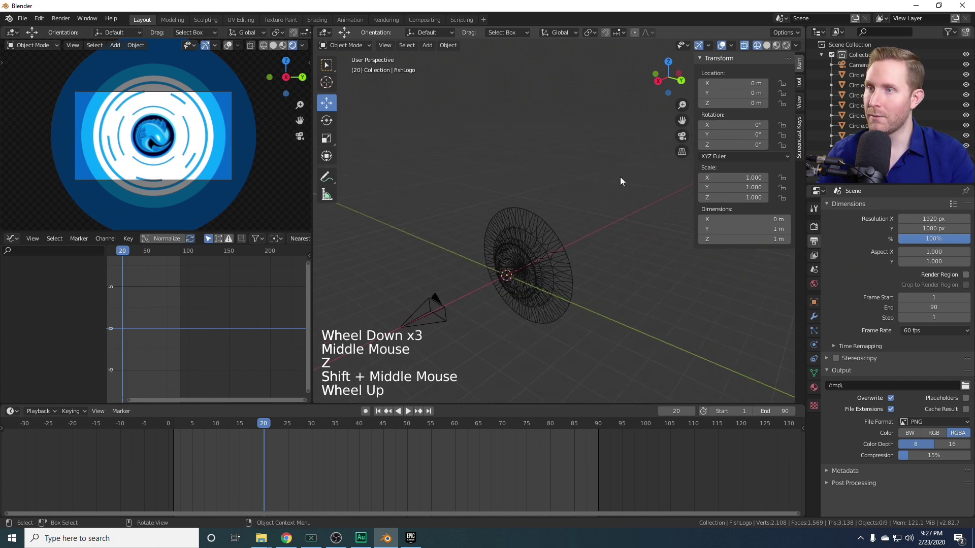
Insert a Scaling keyframe at frame 20 on the logo and all circle objects, leaving out the camera
key("b")
left_click_drag(632, 152, 478, 361)
key("i")
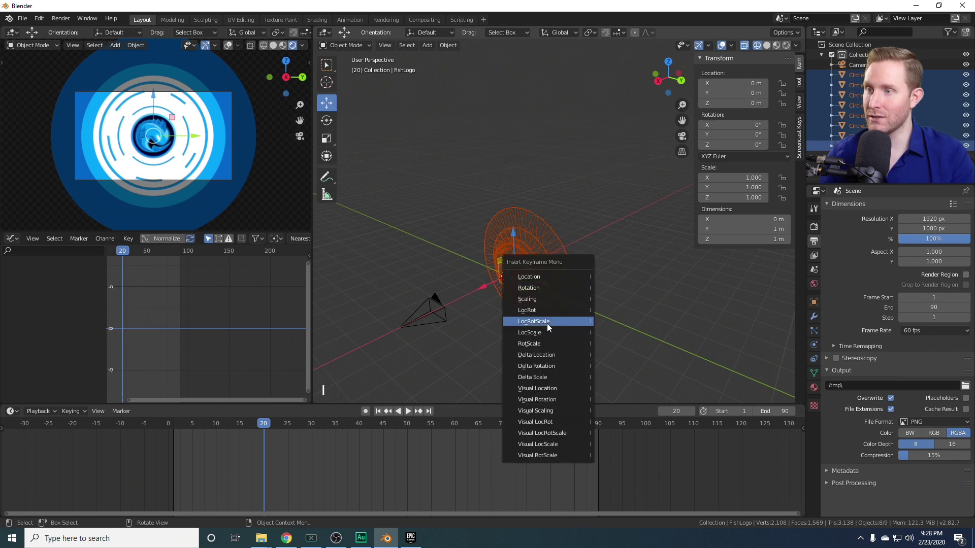
left_click(527, 299)
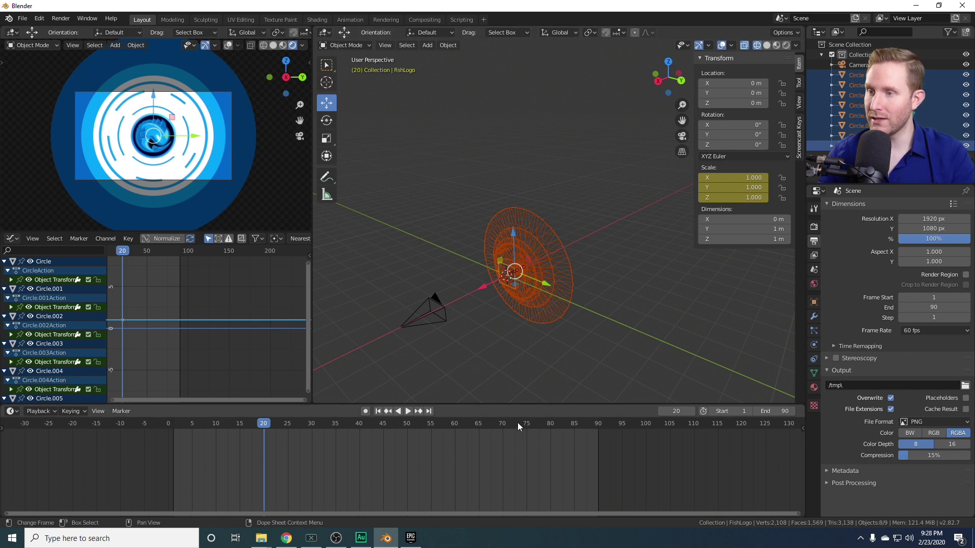
Insert a Scaling keyframe at frame 70 on the logo and all circle objects
left_click(502, 425)
key("i")
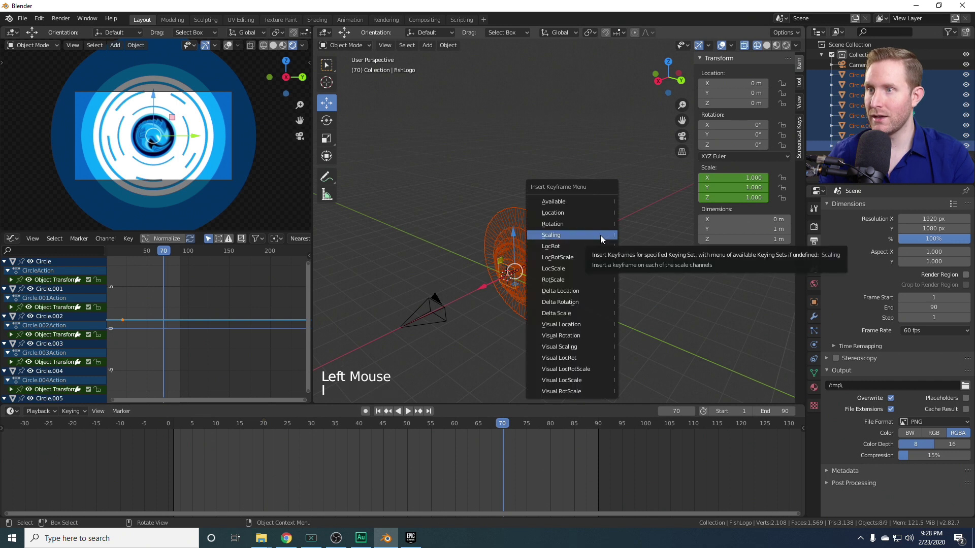
left_click(600, 235)
scroll(324, 478, "up", 1)
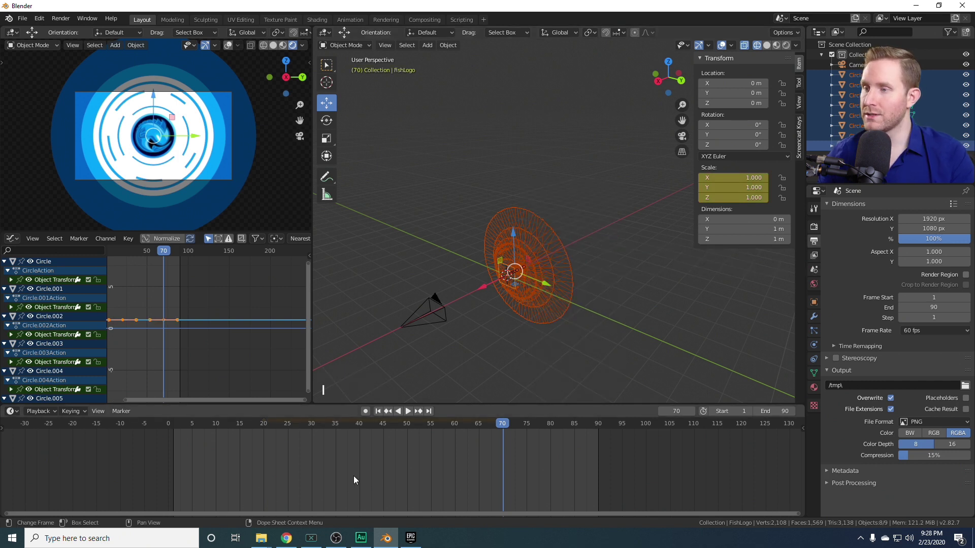
middle_click_drag(376, 499, 372, 499)
scroll(371, 498, "down", 1)
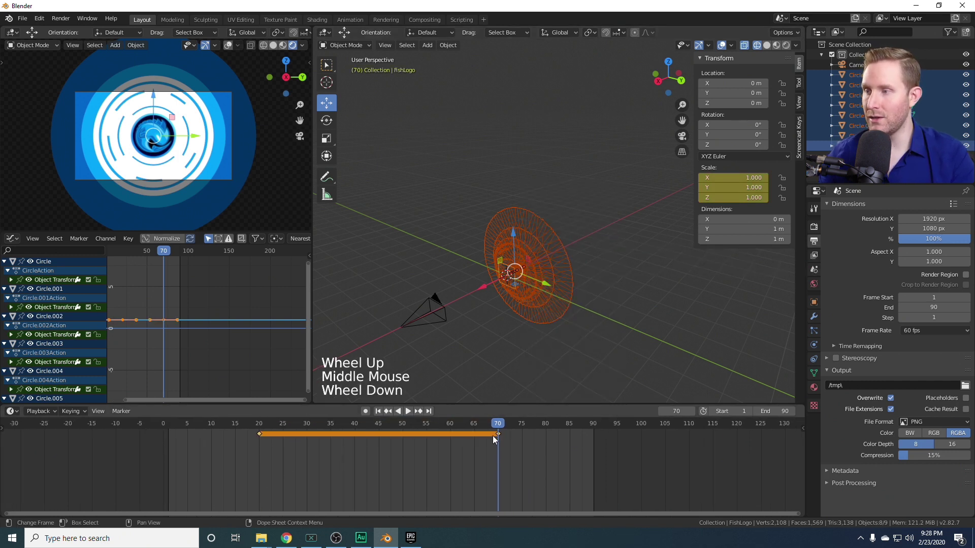
Scrub through the frames between the two keyframes to check the hold
left_click(267, 431)
key("space")
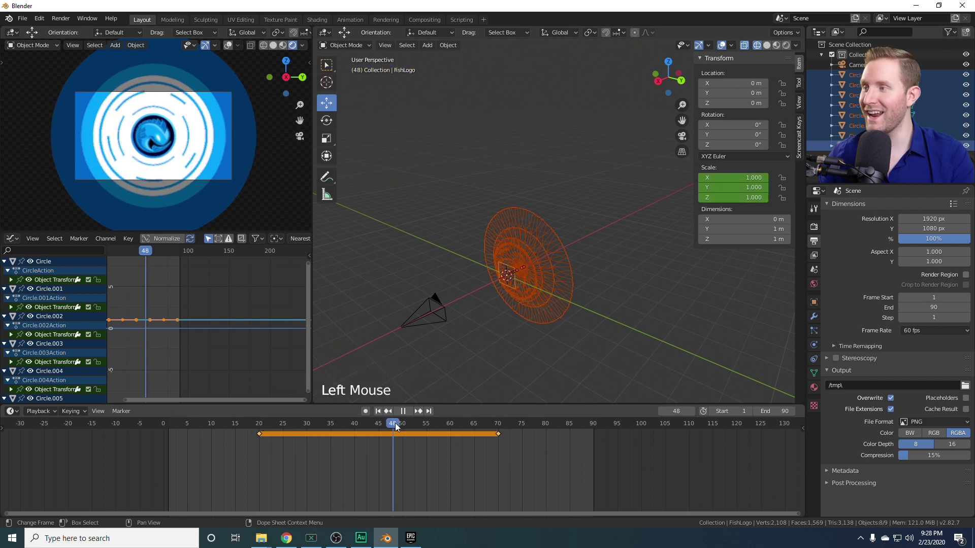
key("Escape")
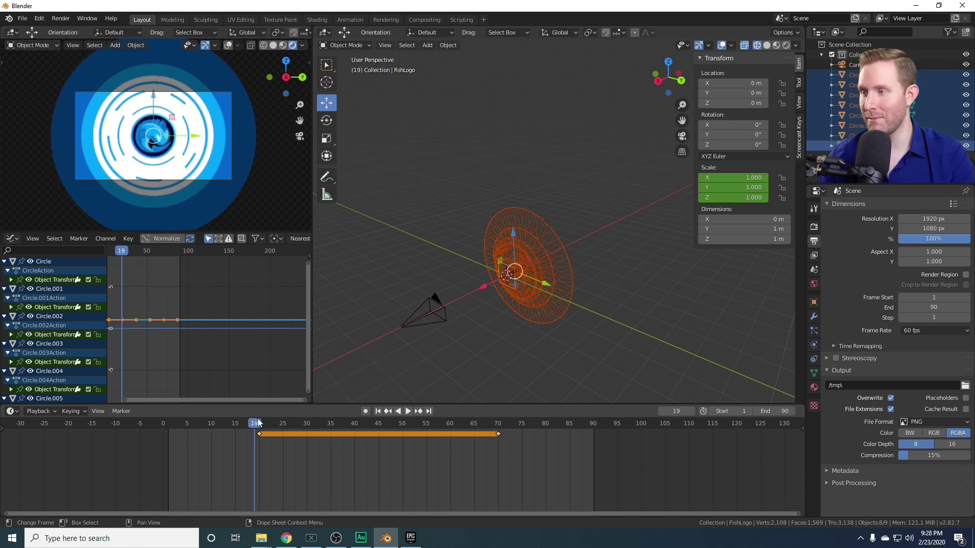
Return to frame 1 and set the transform pivot point to Individual Origins
left_click(170, 424)
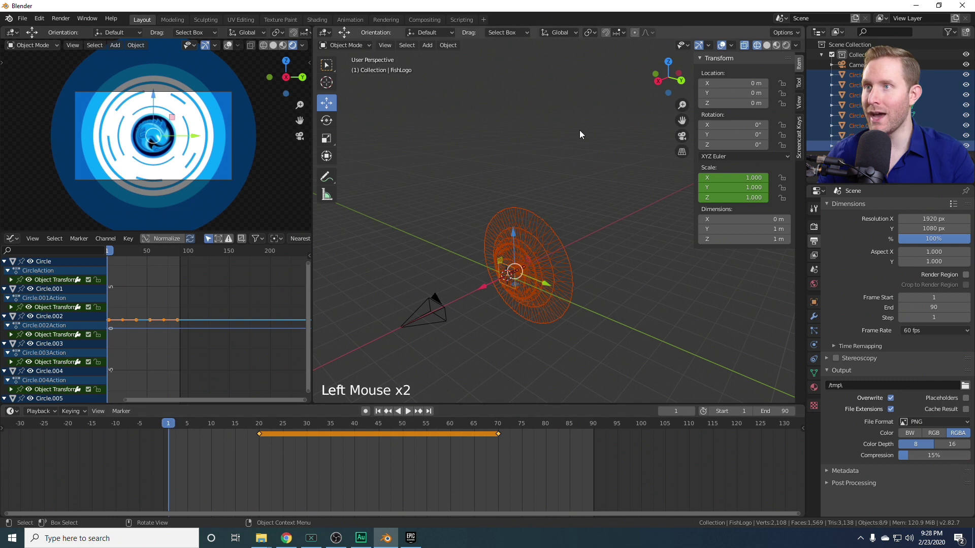
left_click(592, 33)
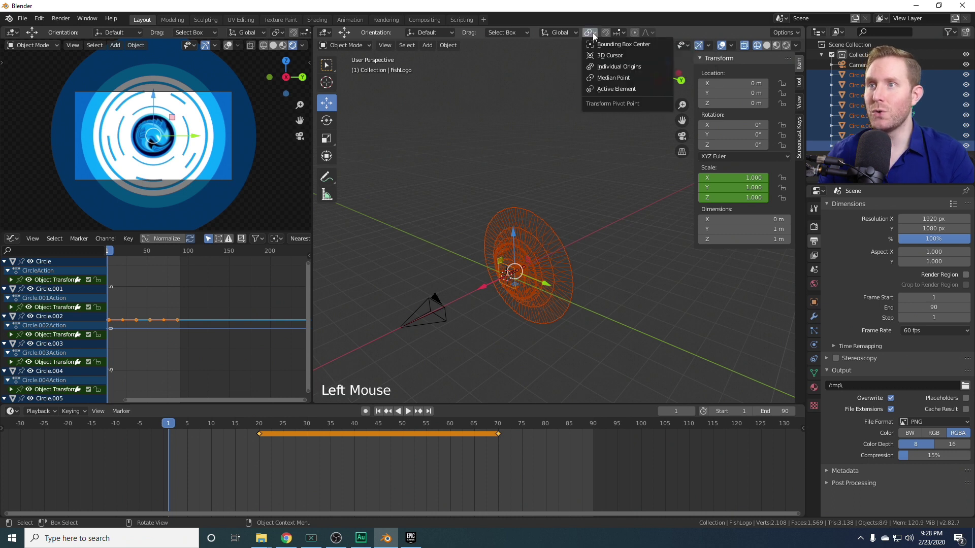
left_click(609, 66)
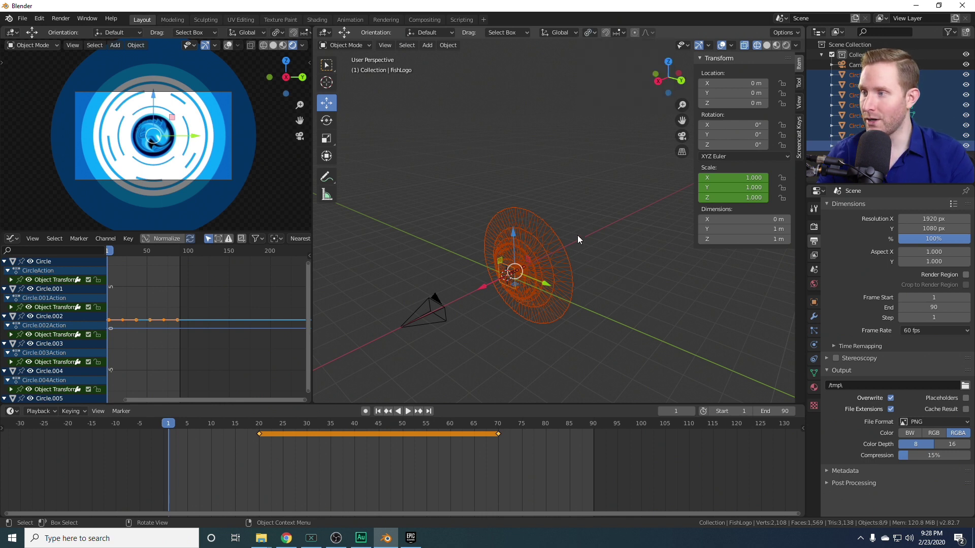
Scale the logo and all circle objects to 0 at frame 1 and insert a Scaling keyframe
key("s")
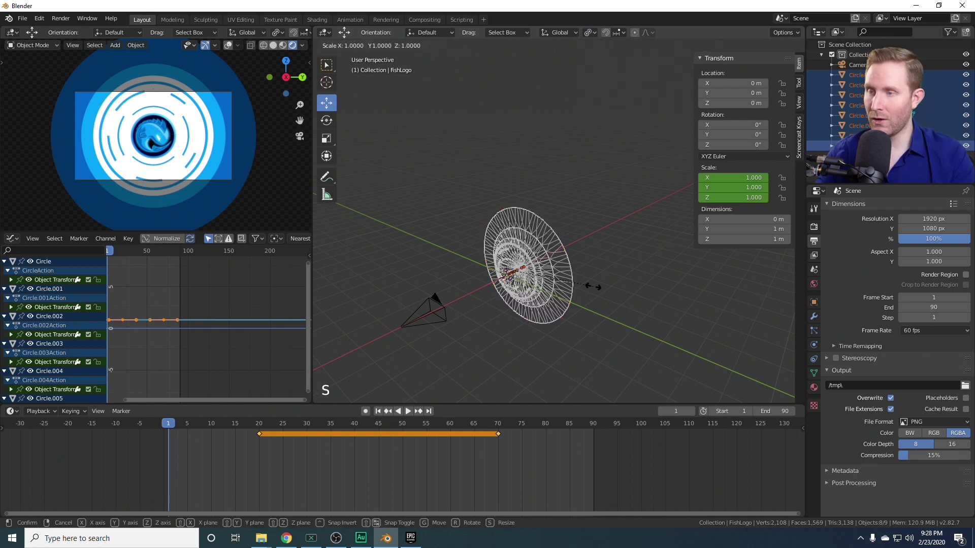
key("0")
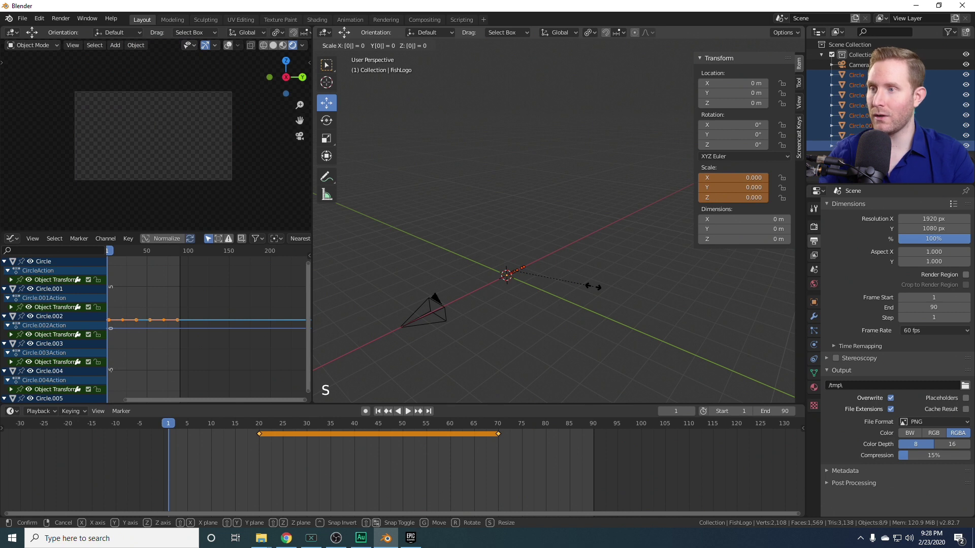
left_click(593, 287)
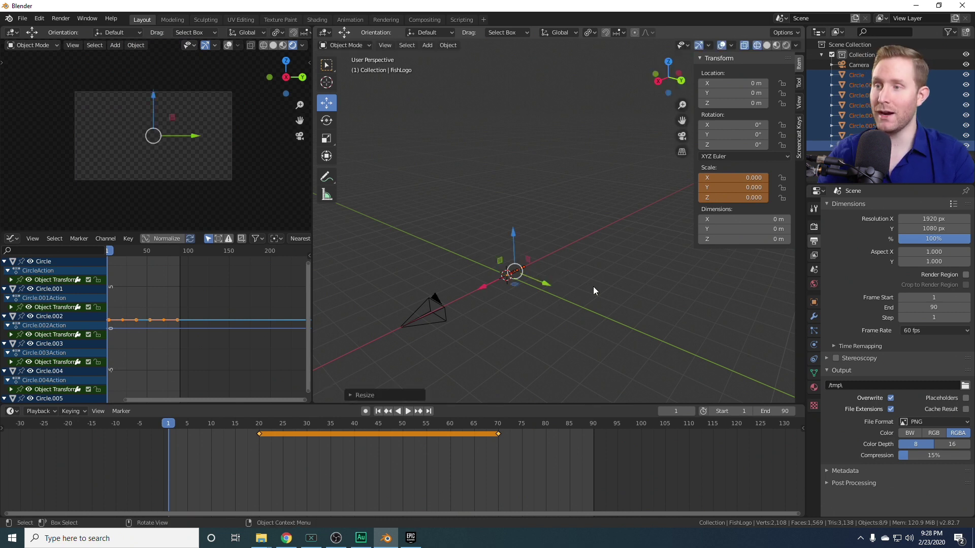
key("i")
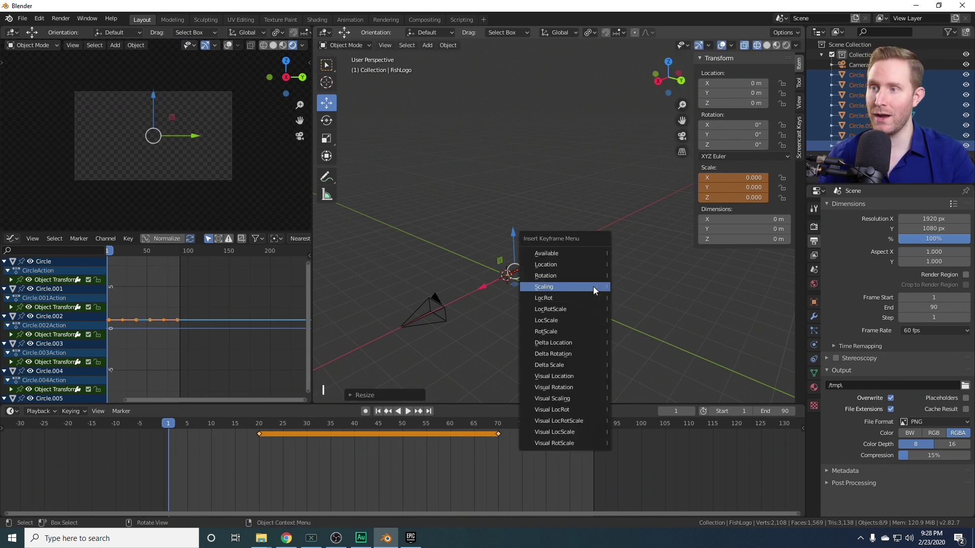
left_click(592, 287)
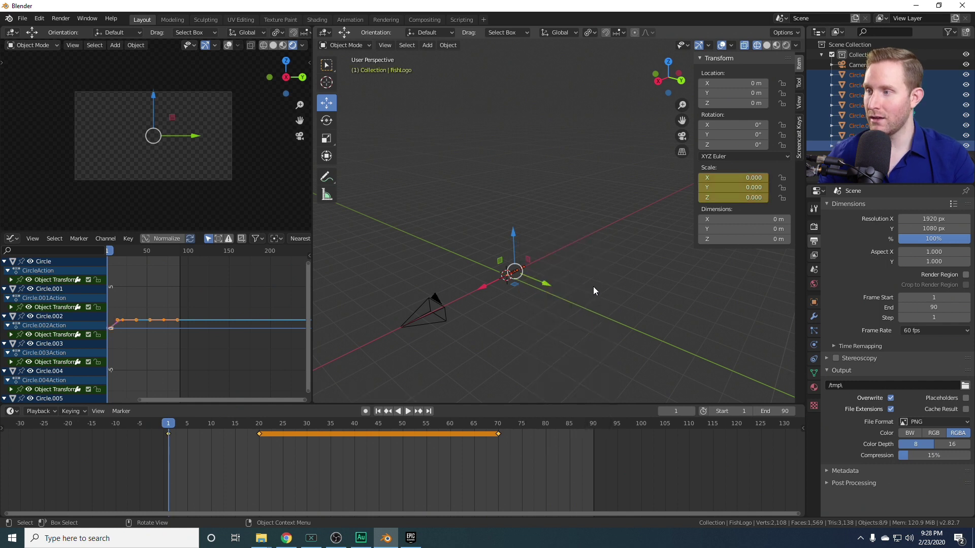
Key the logo and all circle objects at scale 0 on frame 90 and scrub through the animation
left_click_drag(171, 426, 595, 431)
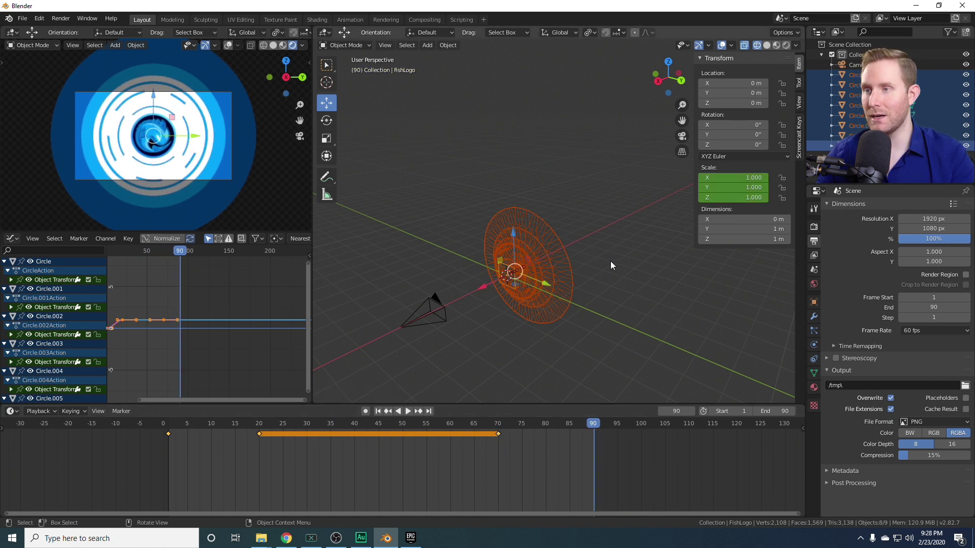
type("s0")
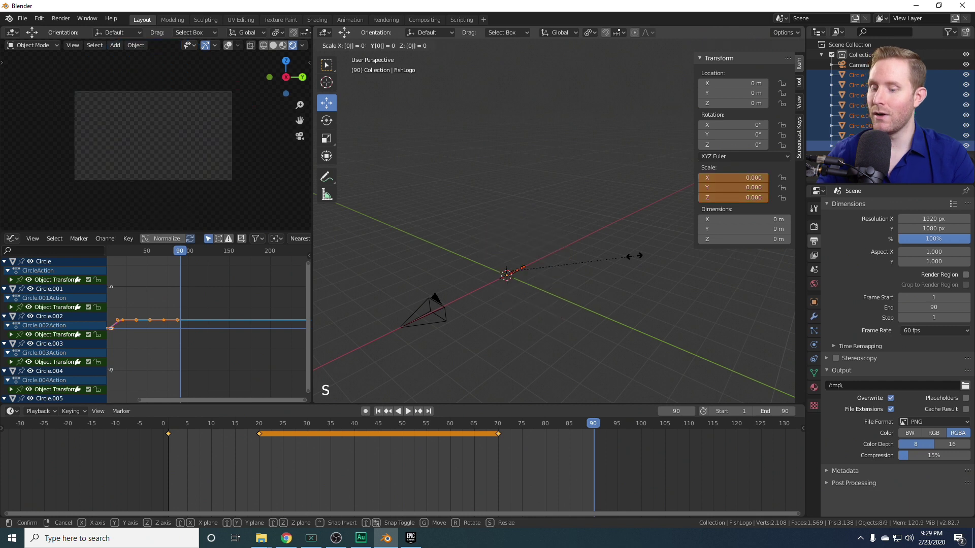
key("Return")
key("i")
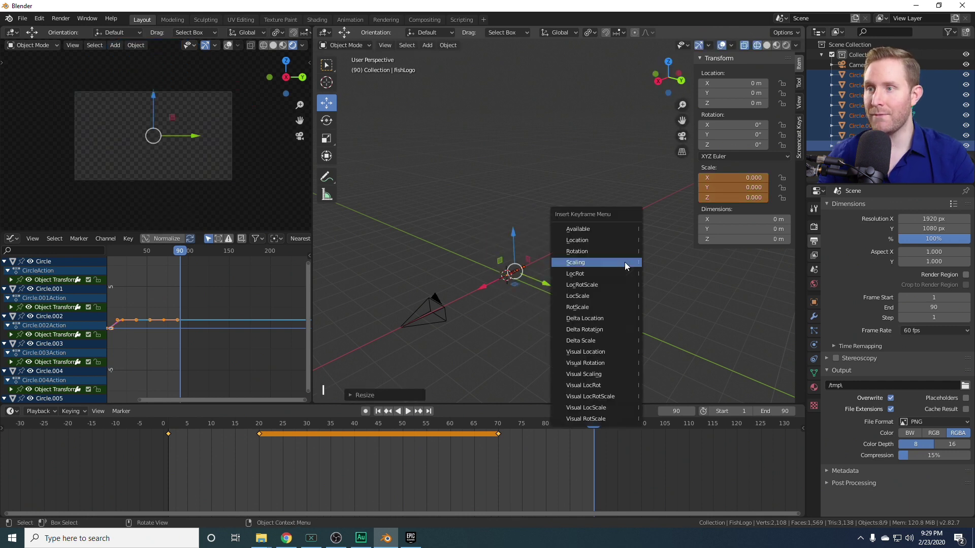
left_click(624, 261)
left_click_drag(169, 426, 592, 413)
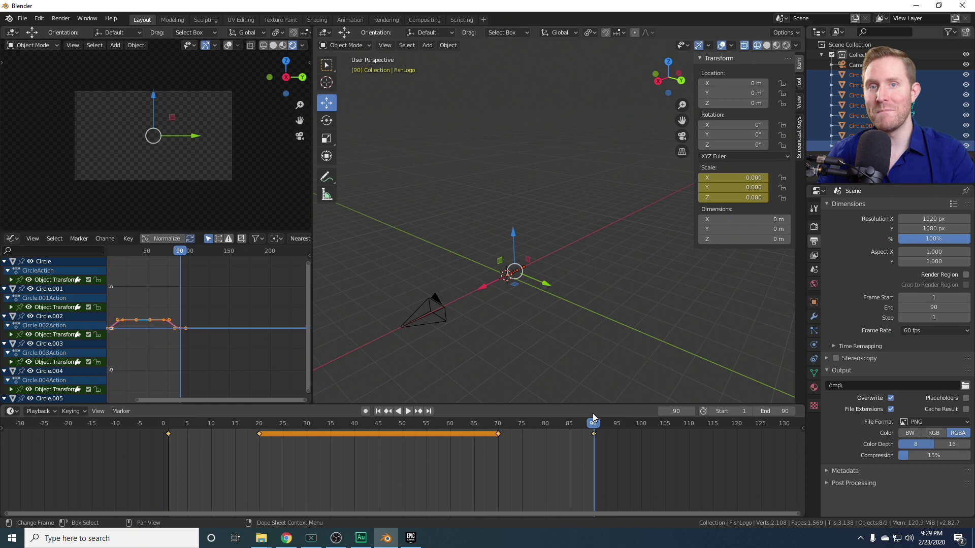
left_click(361, 422)
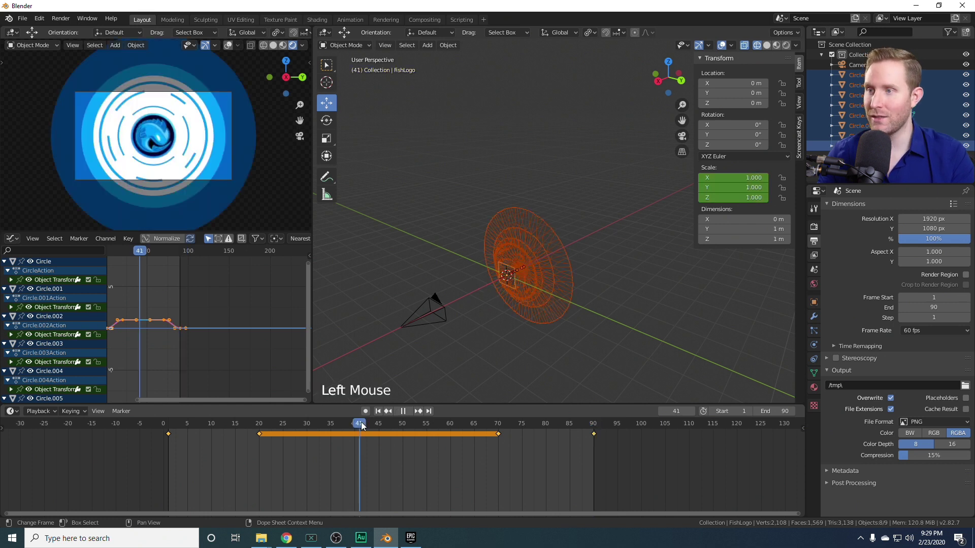
Deselect all objects, switch the 3D viewport to Solid shading and select the logo plane
middle_click_drag(577, 226, 573, 237)
mouse_move(574, 238)
middle_mouse_down("shift")
mouse_move(570, 246)
mouse_move(577, 240)
middle_mouse_up("shift")
middle_click_drag(578, 239, 583, 234, "shift")
scroll(583, 239, "up", 3)
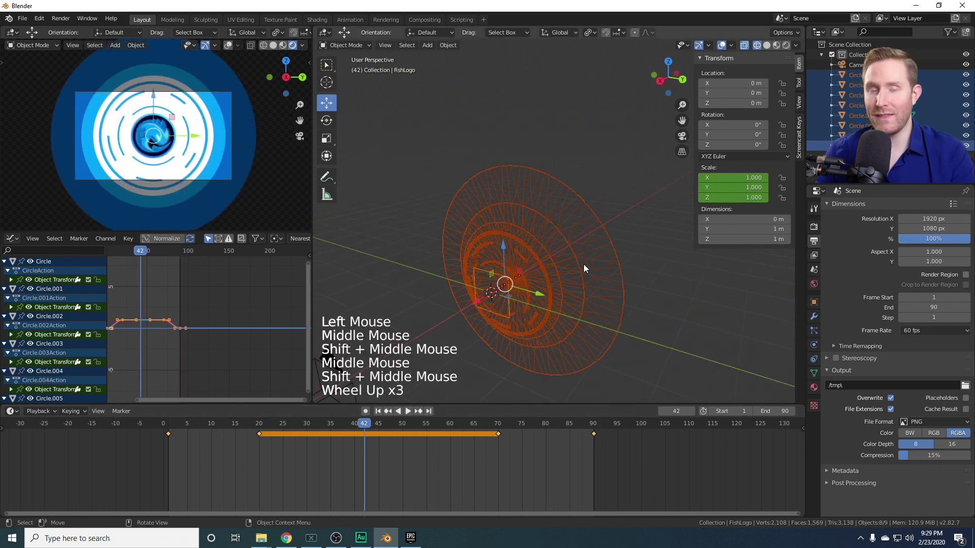
scroll(533, 289, "up", 2)
scroll(511, 312, "down", 3)
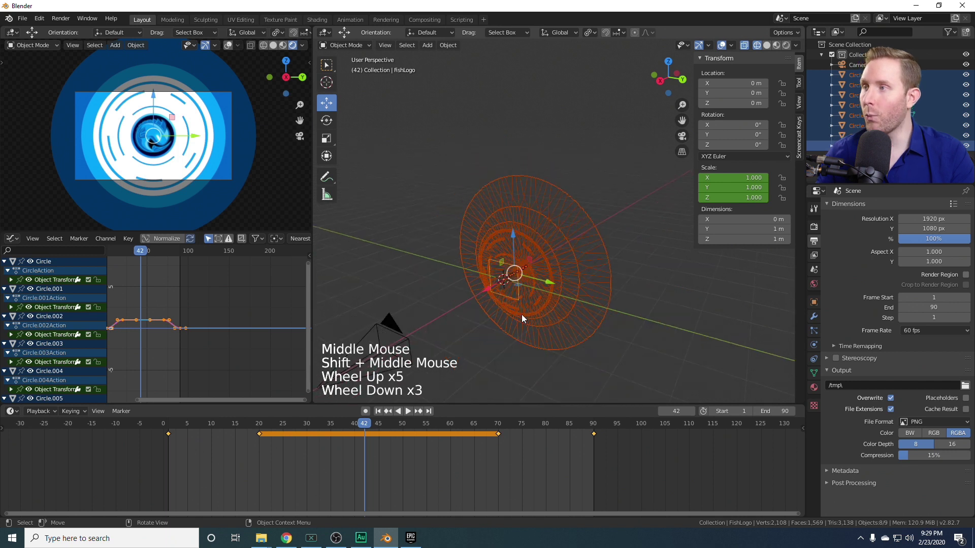
scroll(517, 310, "up", 1)
middle_click_drag(515, 309, 510, 280, "shift")
scroll(510, 279, "up", 1)
key("alt+a")
key("z")
left_click(515, 287)
scroll(509, 280, "up", 1)
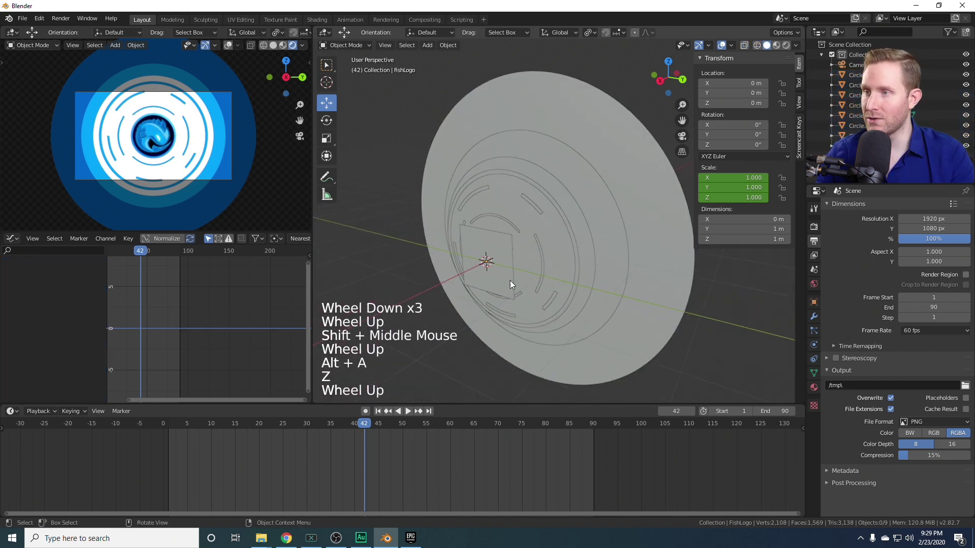
left_click(494, 280)
mouse_move(495, 280)
middle_mouse_down()
mouse_move(485, 258)
mouse_move(477, 274)
middle_mouse_up()
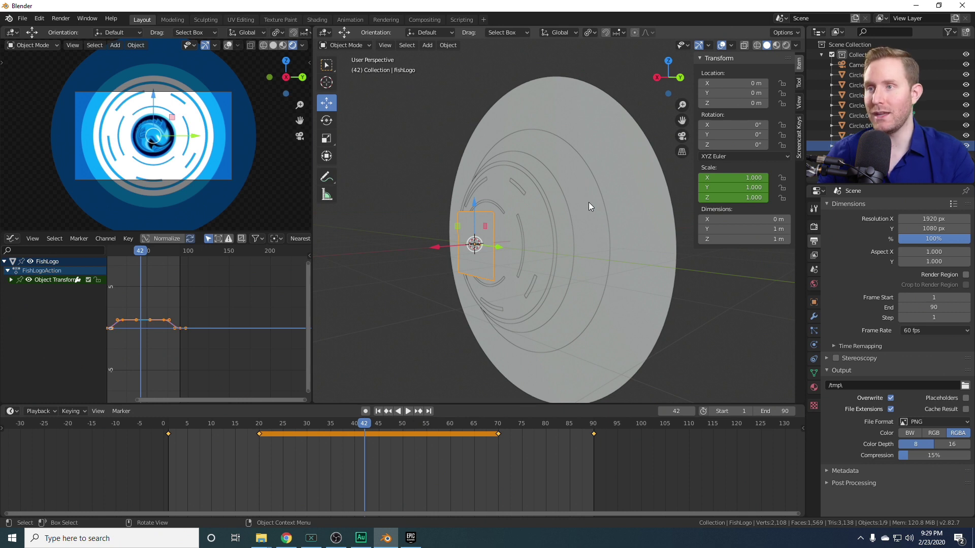
scroll(565, 180, "down", 2)
middle_click_drag(564, 180, 574, 212)
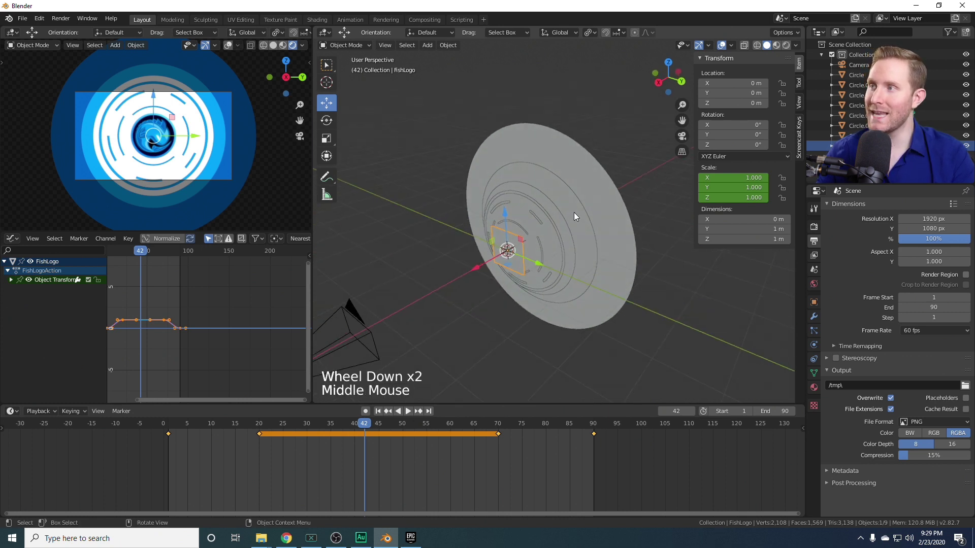
Move the first two scaling keyframes of the largest circle 5 frames later
left_click(617, 213)
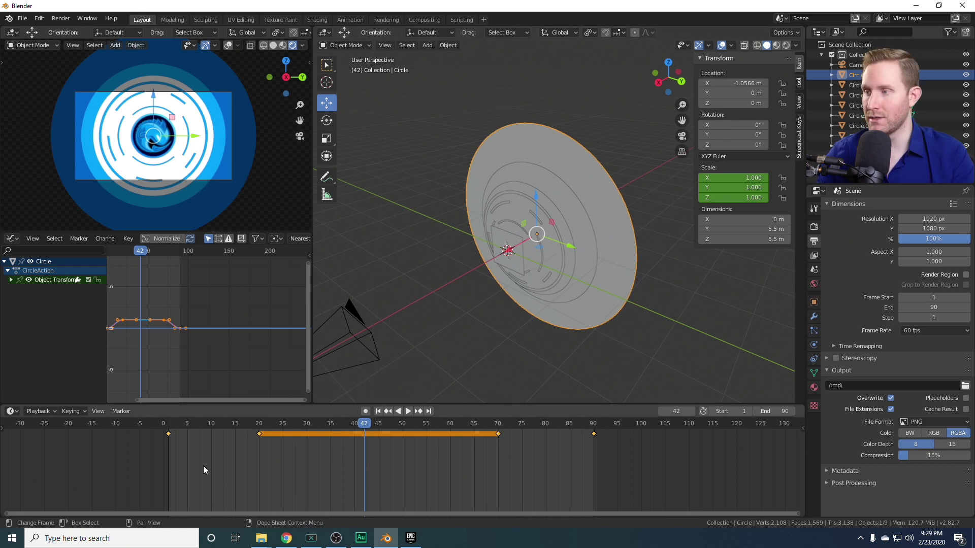
key("alt+a")
left_click(260, 435)
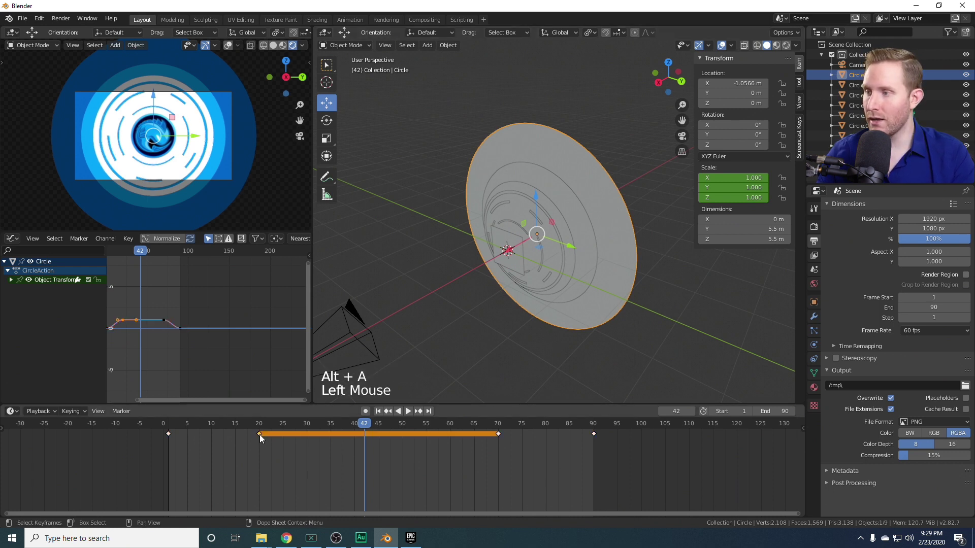
left_click(169, 434, "shift")
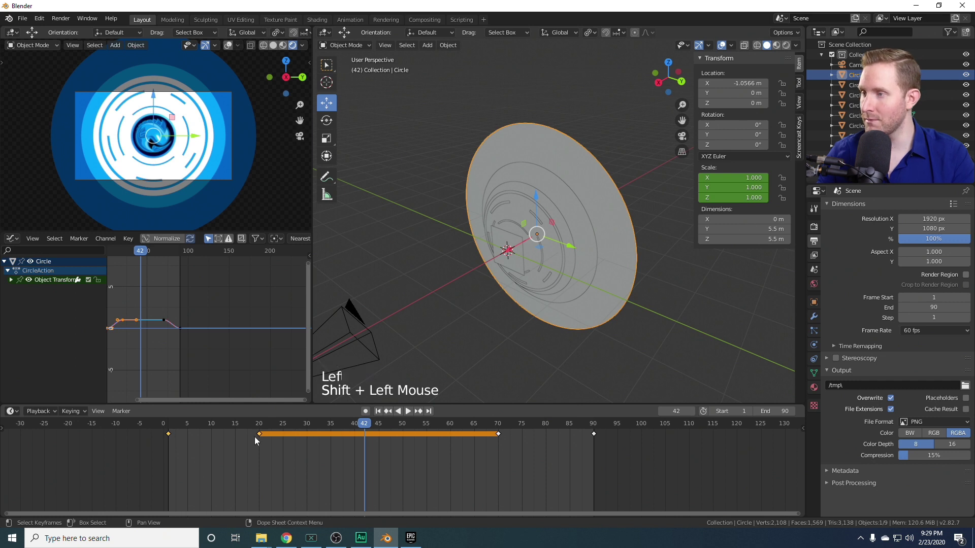
mouse_move(260, 433)
left_mouse_down()
mouse_move(284, 433)
mouse_move(260, 435)
left_mouse_up()
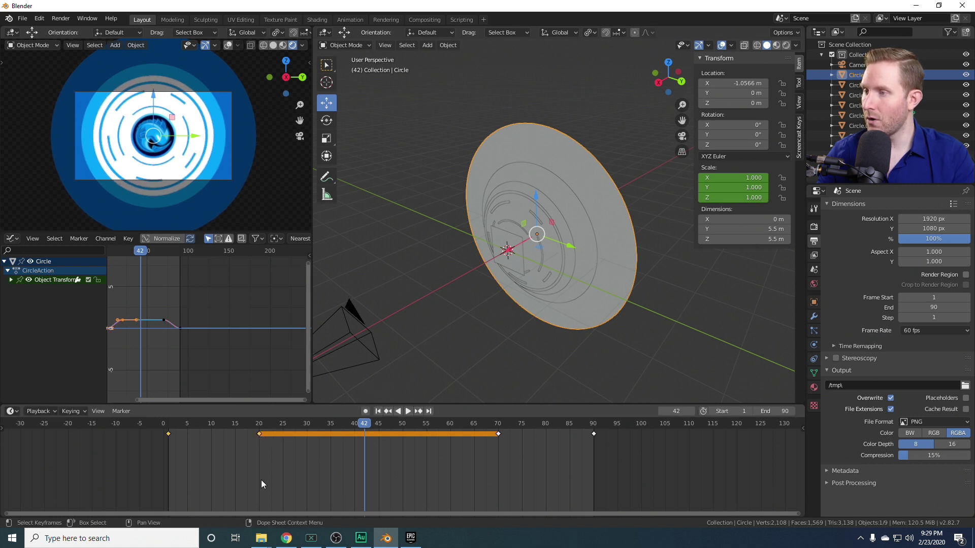
scroll(359, 467, "up", 13)
scroll(252, 461, "down", 8)
middle_click_drag(252, 461, 269, 474)
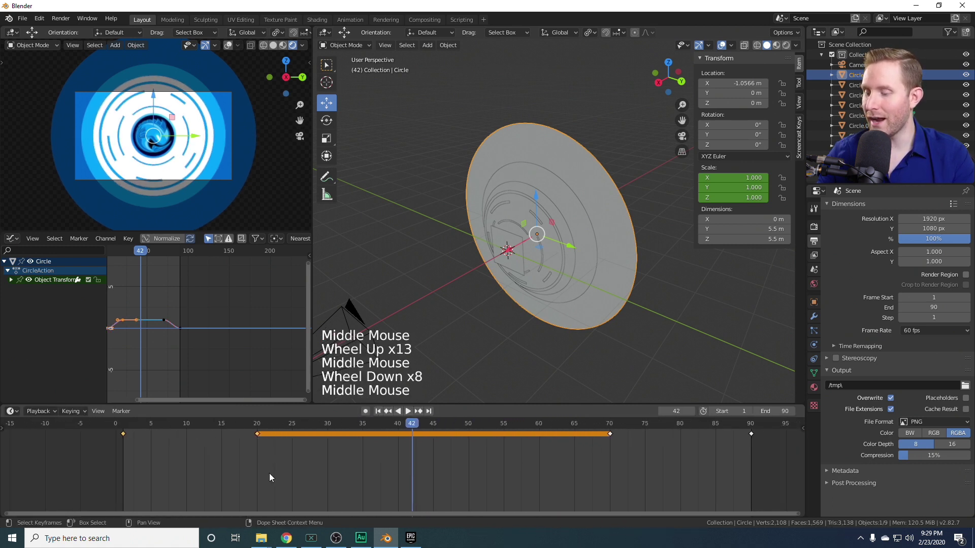
scroll(277, 468, "down", 4)
scroll(277, 468, "up", 1)
key("g")
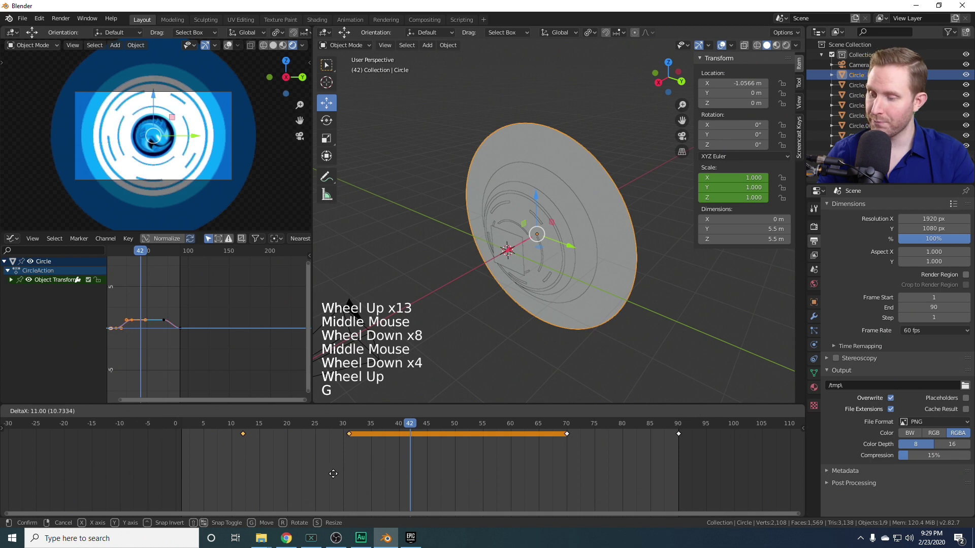
key("5")
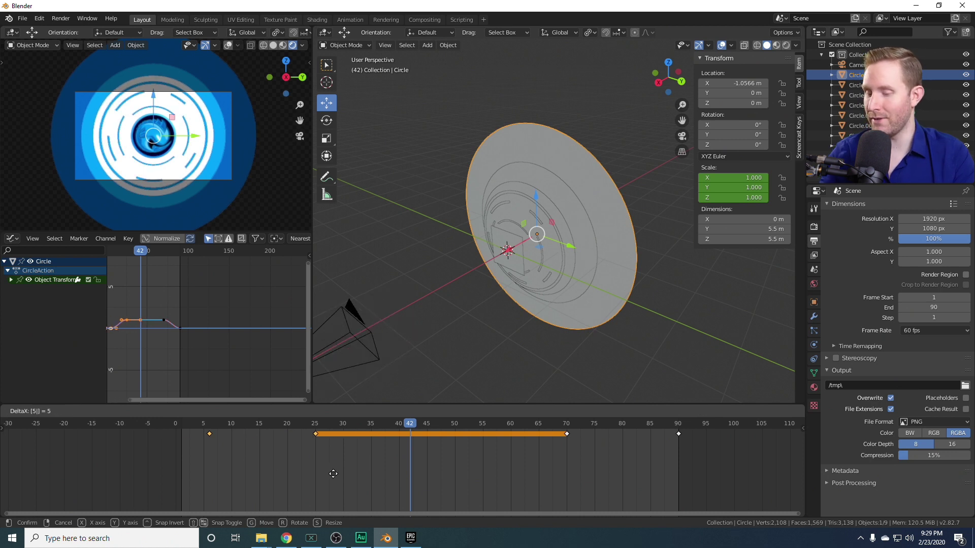
key("Return")
Move the last two scaling keyframes of the largest circle 5 frames earlier
left_click(565, 433)
left_click(678, 434, "shift")
middle_click_drag(675, 443, 580, 474)
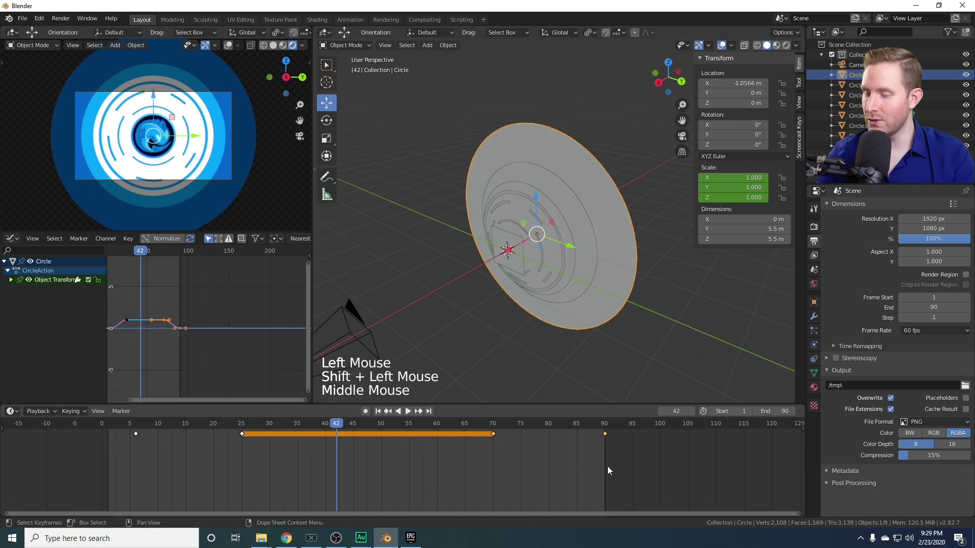
key("g")
key("minus")
key("5")
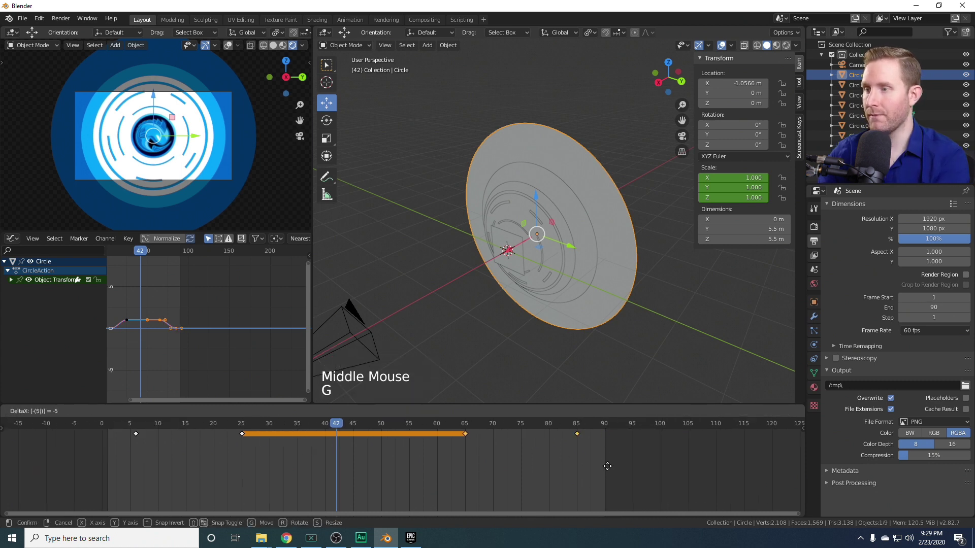
key("Return")
Scrub through the opening frames in wireframe shading to check the largest circle's scale-in, ending in Solid shading
mouse_move(558, 253)
middle_mouse_down()
mouse_move(548, 254)
mouse_move(599, 254)
middle_mouse_up()
key("z")
left_click_drag(111, 429, 261, 425)
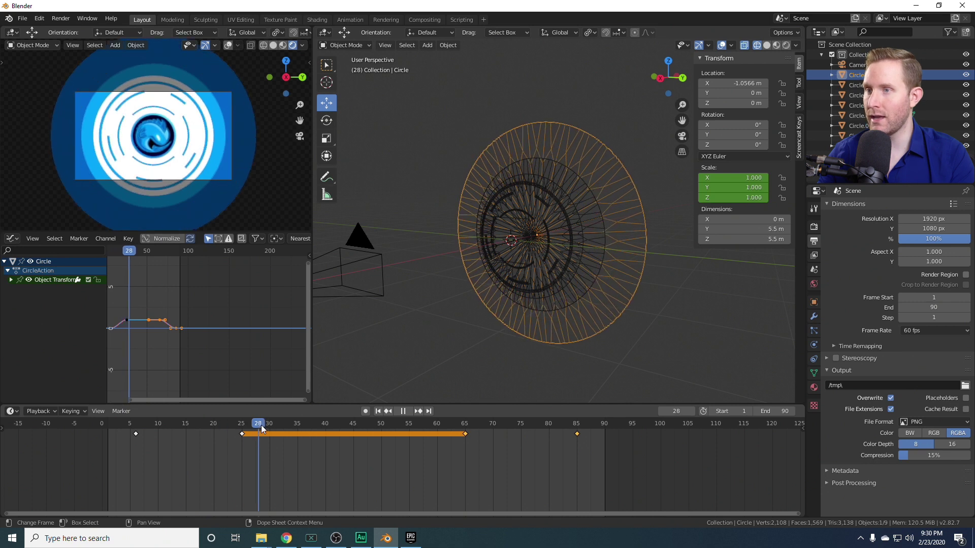
key("z")
For the second-largest circle, move the first two keyframes 10 frames later and the last two 10 frames earlier
middle_click_drag(558, 277, 605, 266)
scroll(605, 261, "up", 1)
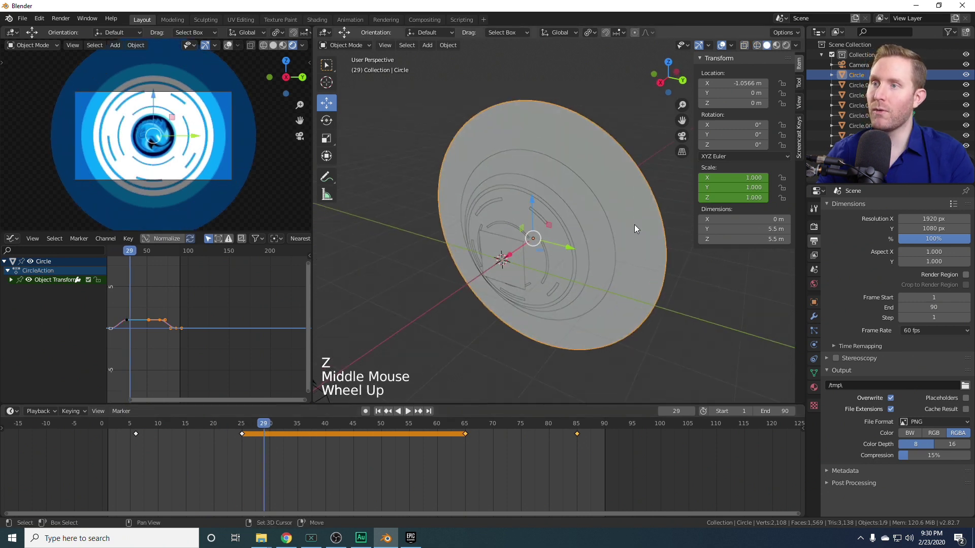
middle_click_drag(634, 224, 623, 247, "shift")
scroll(623, 247, "up", 1)
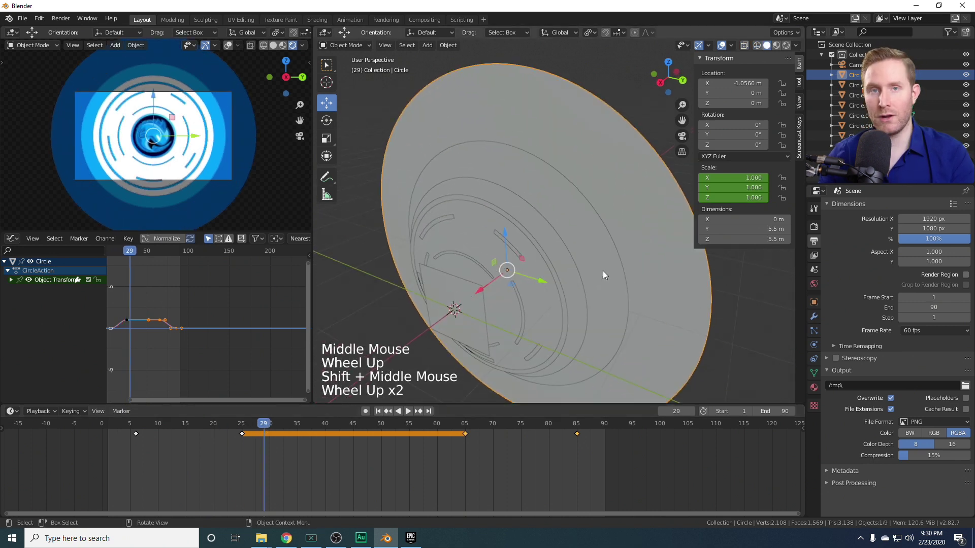
left_click(570, 227)
left_click(169, 430)
left_click(108, 434, "shift")
key("g")
left_click(358, 480)
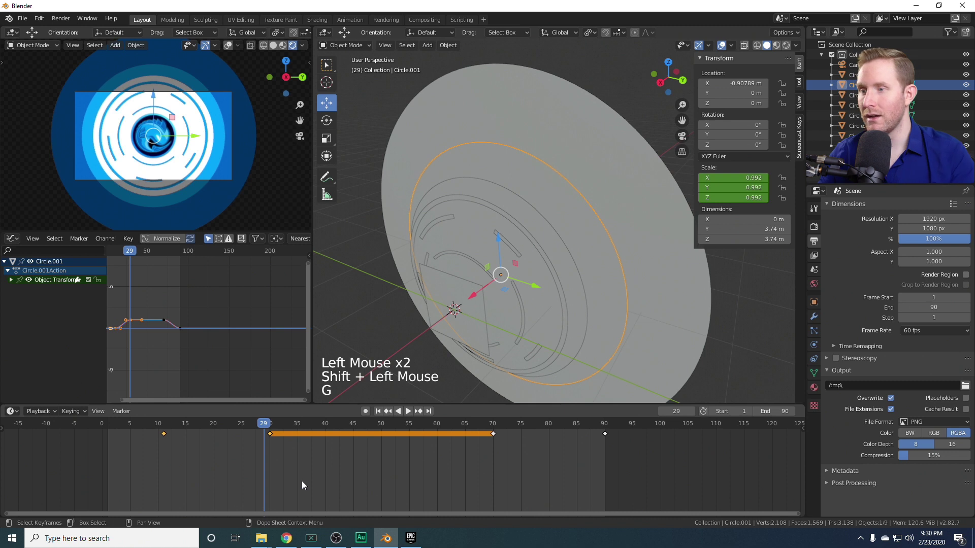
left_click(604, 433, "shift")
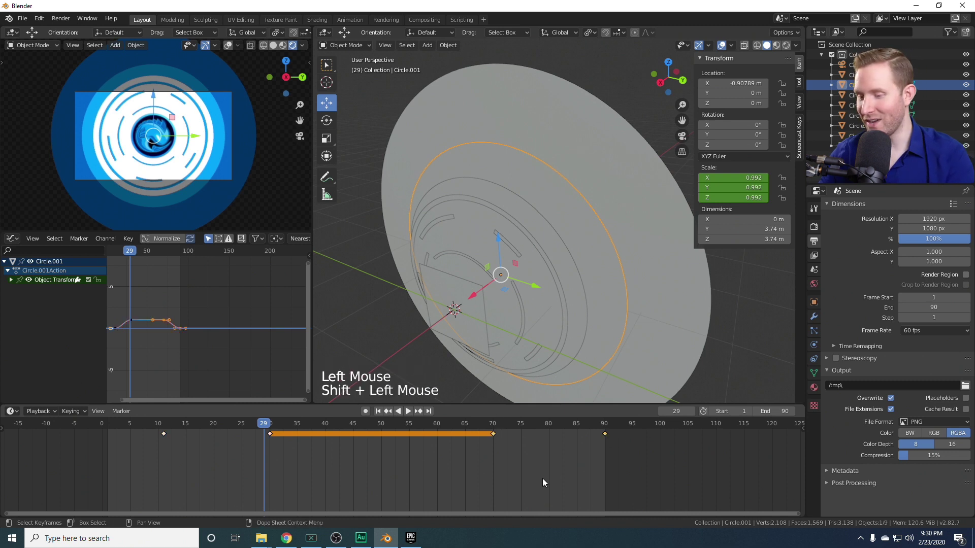
key("g")
For the third-largest circle, Circle.002, move the first two keyframes 15 frames later and the last two 15 frames earlier
scroll(507, 244, "up", 1)
scroll(508, 244, "down", 1)
middle_click_drag(538, 247, 488, 237, "shift")
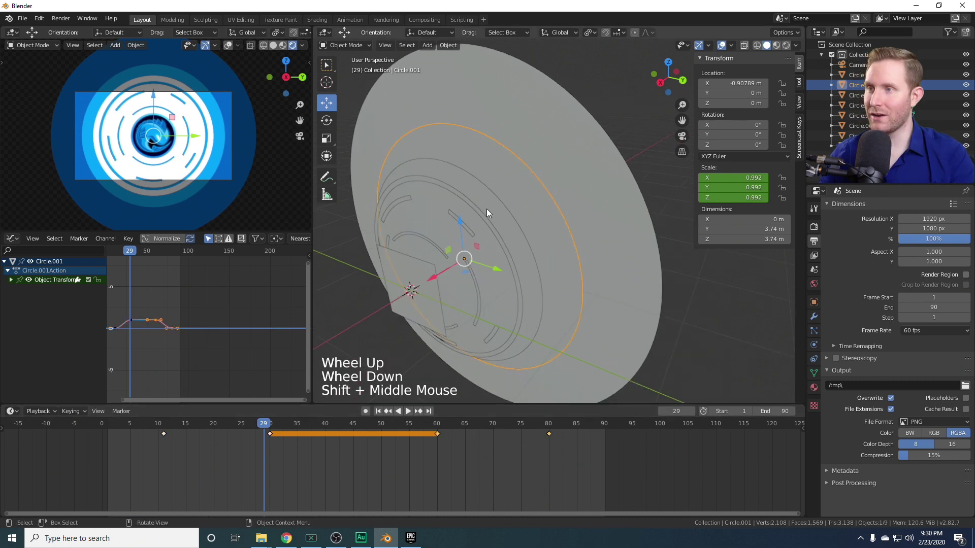
left_click(481, 215)
double_click(214, 434)
left_click(108, 433, "shift")
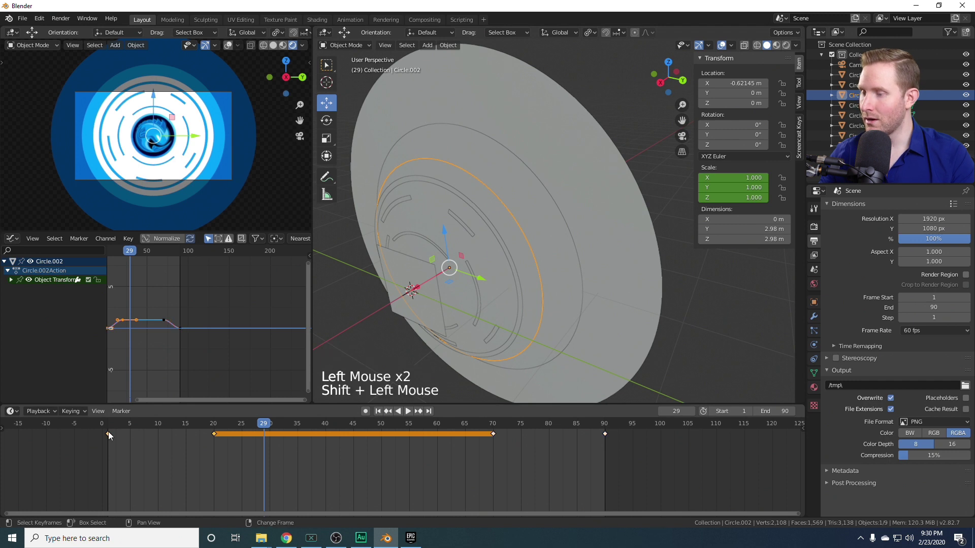
key("g")
left_click(302, 481)
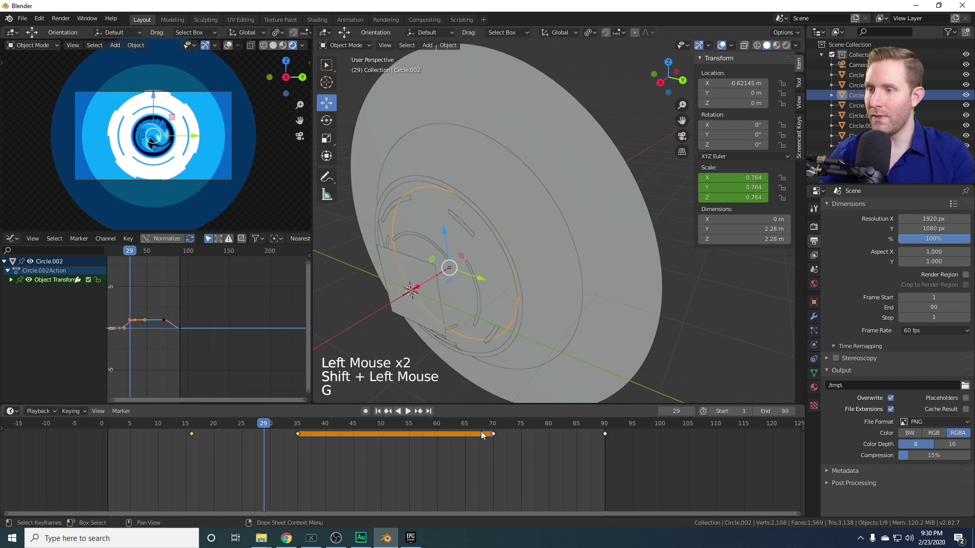
left_click(605, 433, "shift")
left_click(608, 442, "shift")
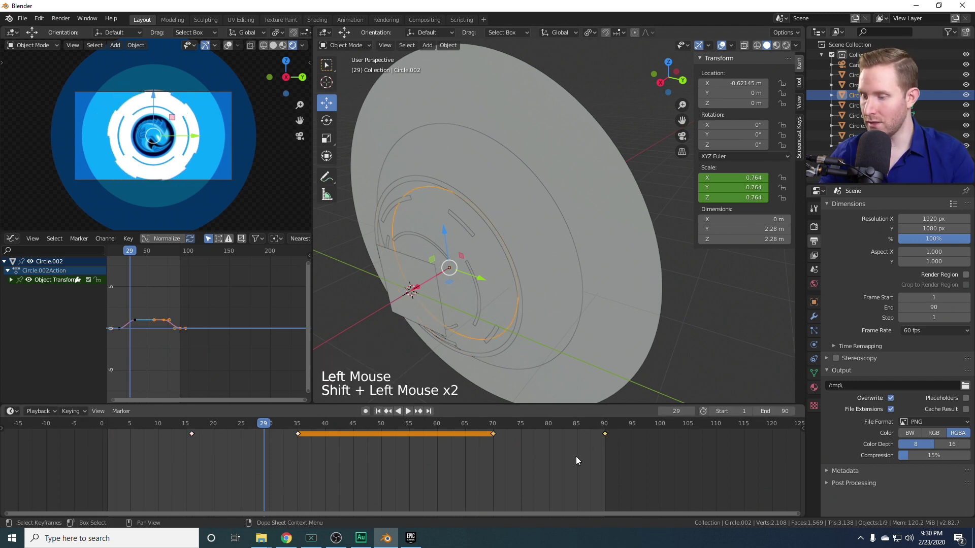
key("g")
For the thin ring, Circle.003, move the first two keyframes 17 frames later and the last two 17 frames earlier
middle_click_drag(493, 234, 507, 147, "shift")
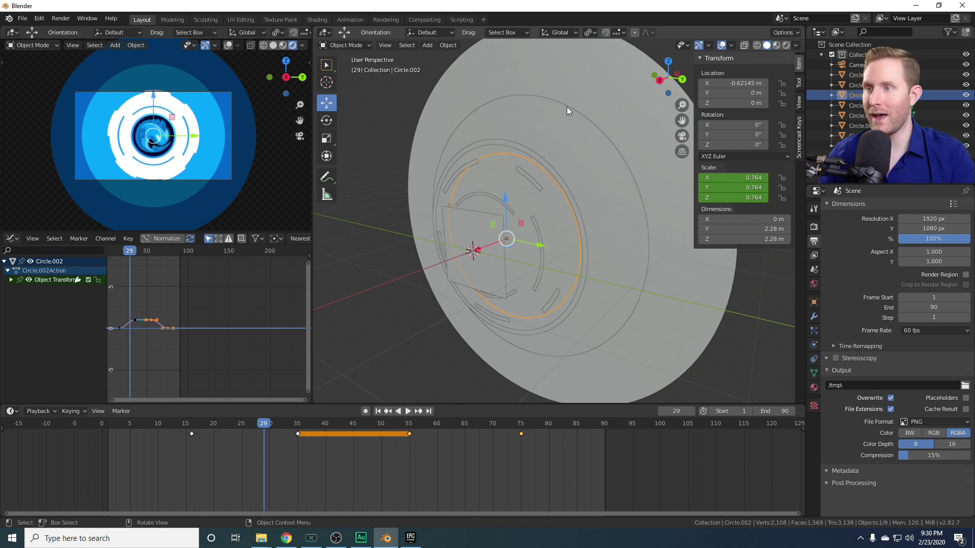
left_click(572, 197)
left_click(214, 435)
left_click(108, 434, "shift")
key("g")
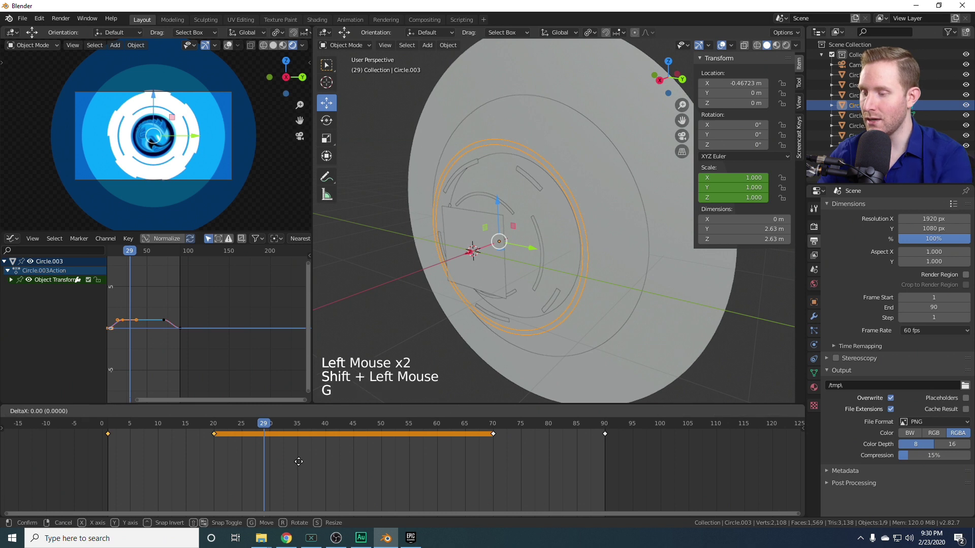
left_click(298, 461)
left_click(604, 434, "shift")
key("g")
left_click(560, 477)
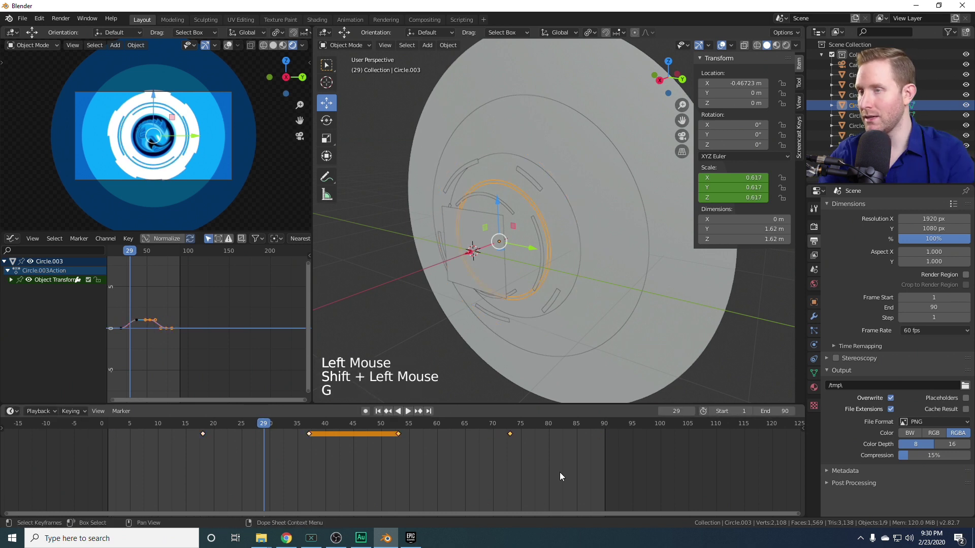
Select the first two scaling keyframes, at frames 1 and 20, of the segmented ring Circle.004
middle_click_drag(518, 147, 522, 181)
left_click(517, 181)
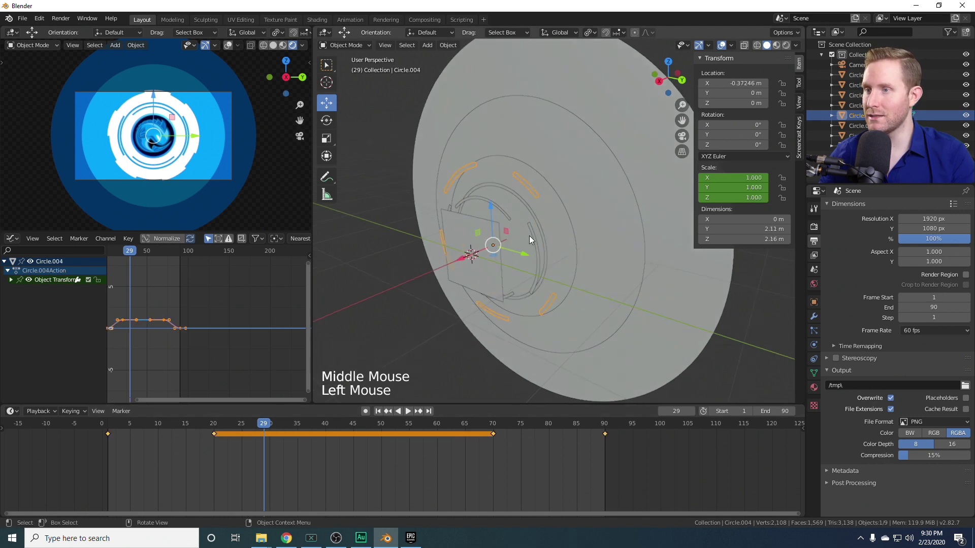
left_click(184, 431)
left_click(108, 433, "shift")
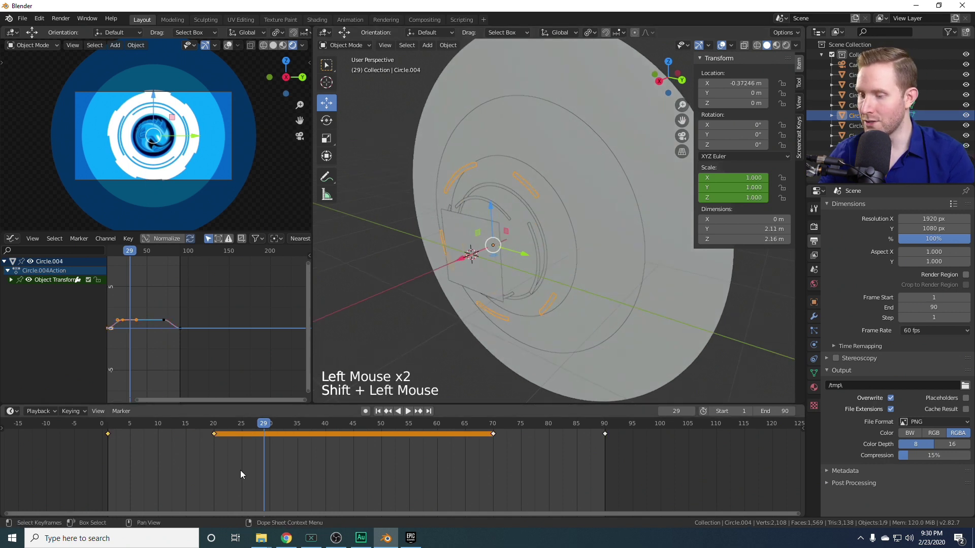
type("g")
type("19")
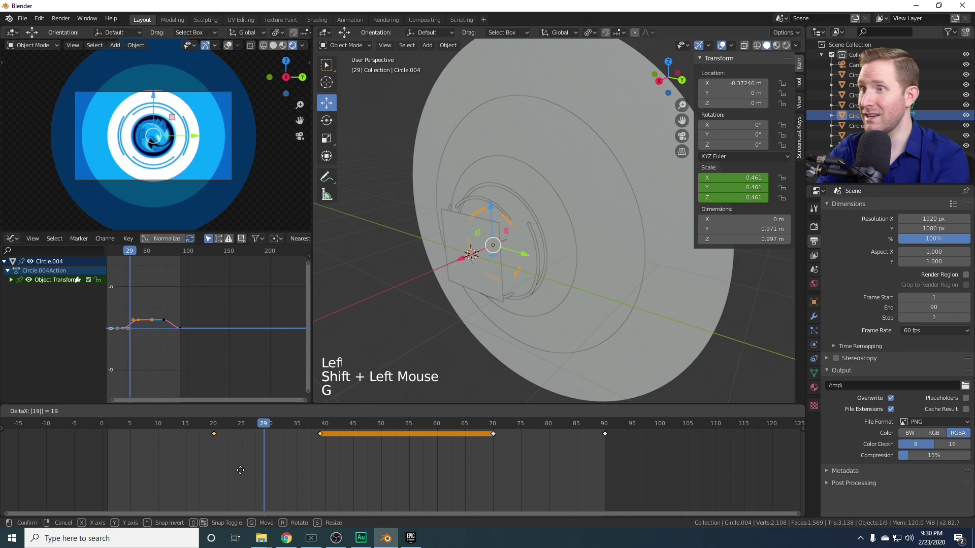
key("Escape")
Move the segmented ring's first two keyframes 20 frames later and its last two 20 frames earlier
type("g20")
key("Return")
left_click(493, 433)
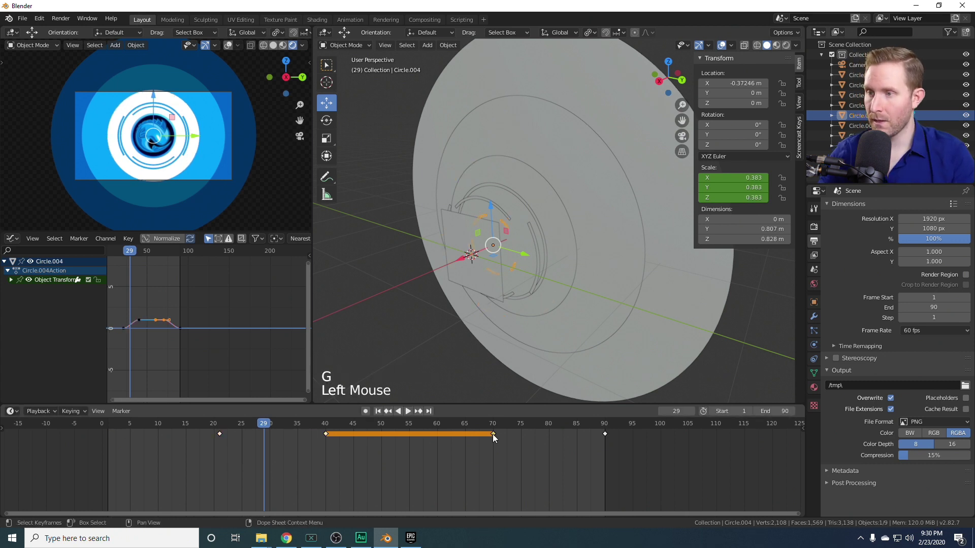
left_click(605, 434, "shift")
type("g-20")
key("Return")
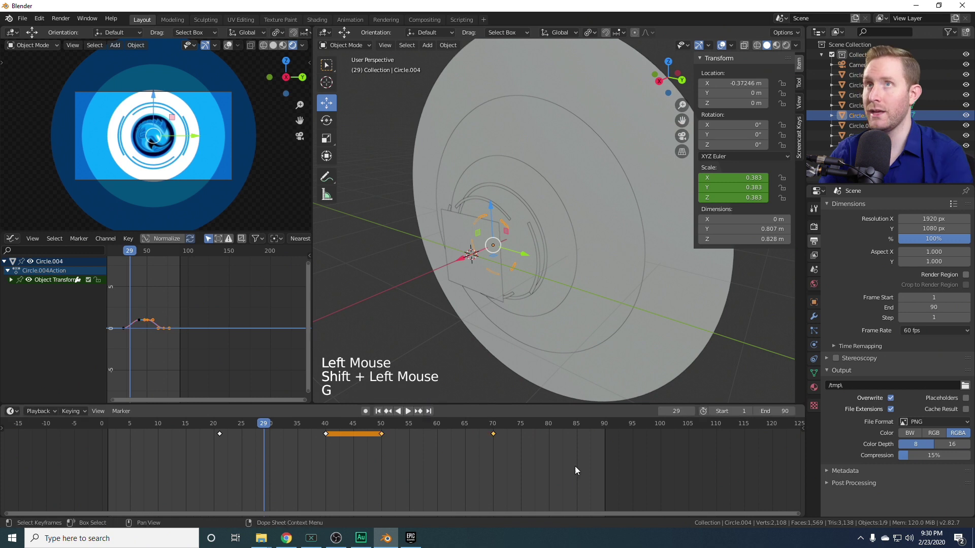
Go to frame 75 and move the first two keyframes of the side arcs, Circle.005, 22 frames later
middle_click_drag(574, 284, 609, 207)
scroll(475, 235, "up", 2)
middle_click_drag(475, 235, 490, 252)
scroll(471, 291, "down", 1)
left_click_drag(556, 427, 520, 424)
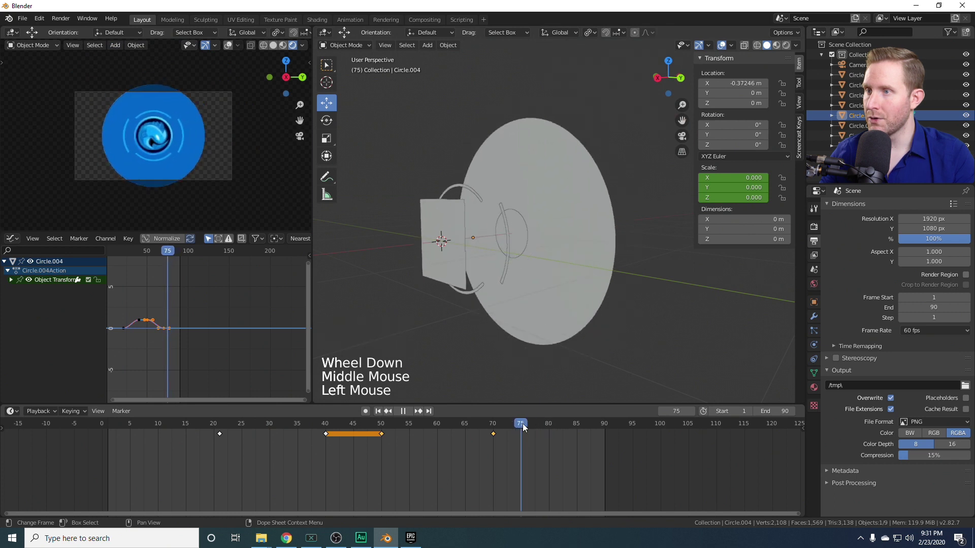
left_click(506, 268)
left_click(214, 434)
left_click(108, 434, "shift")
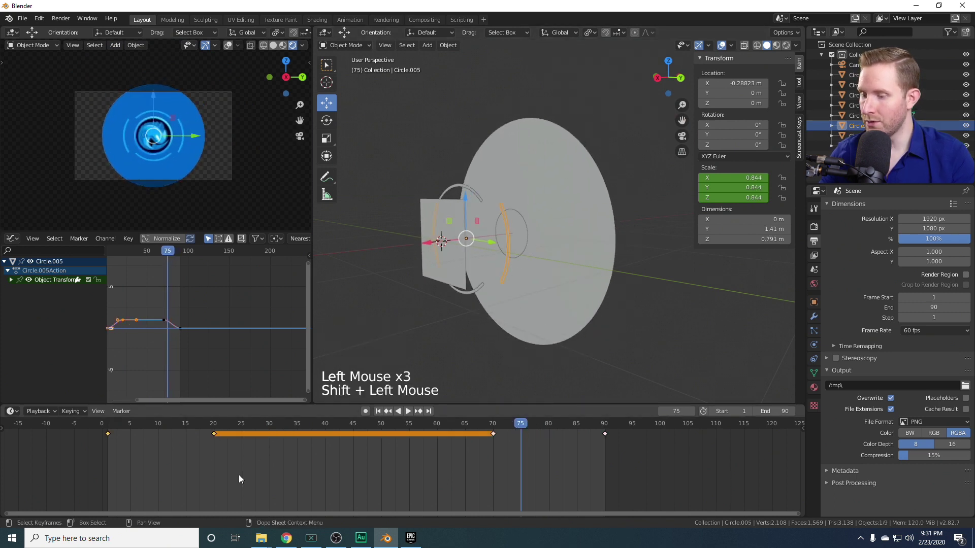
key("g")
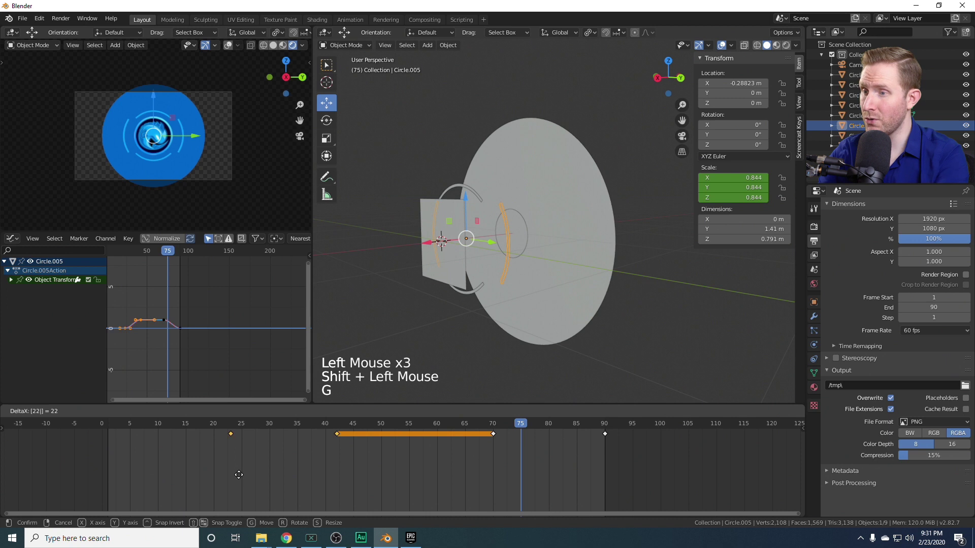
Move the last two scaling keyframes of the side arcs, Circle.005, 22 frames earlier
left_click(495, 435)
left_click(600, 440, "shift")
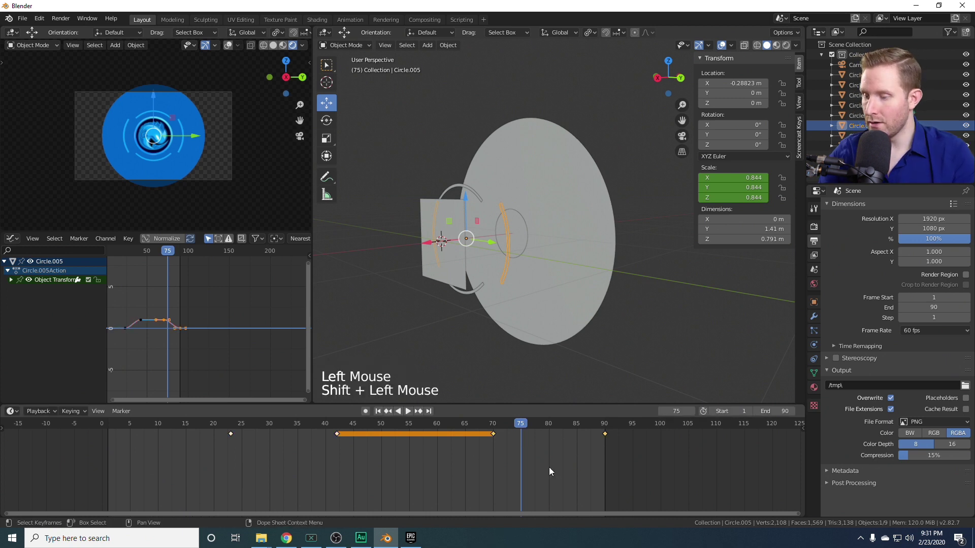
key("g")
type("g")
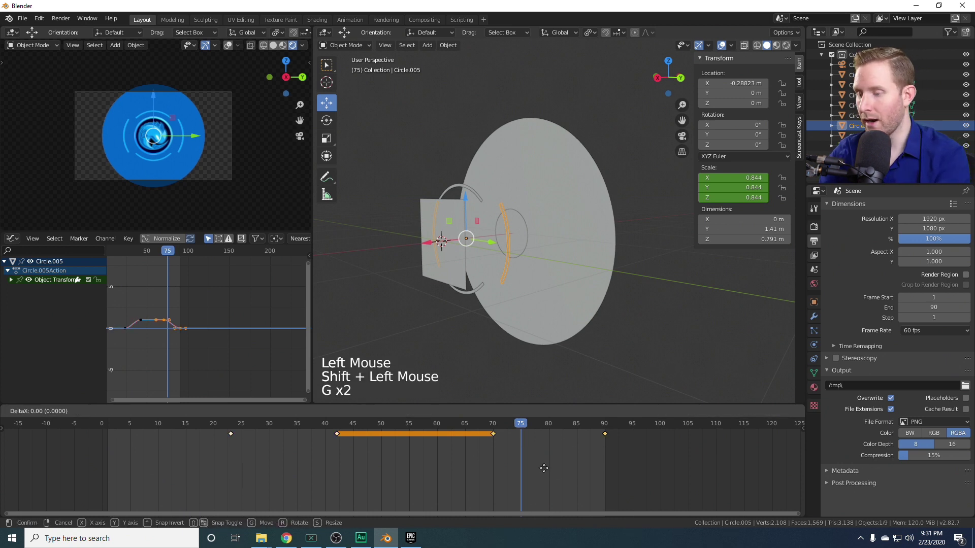
type("-22")
key("Return")
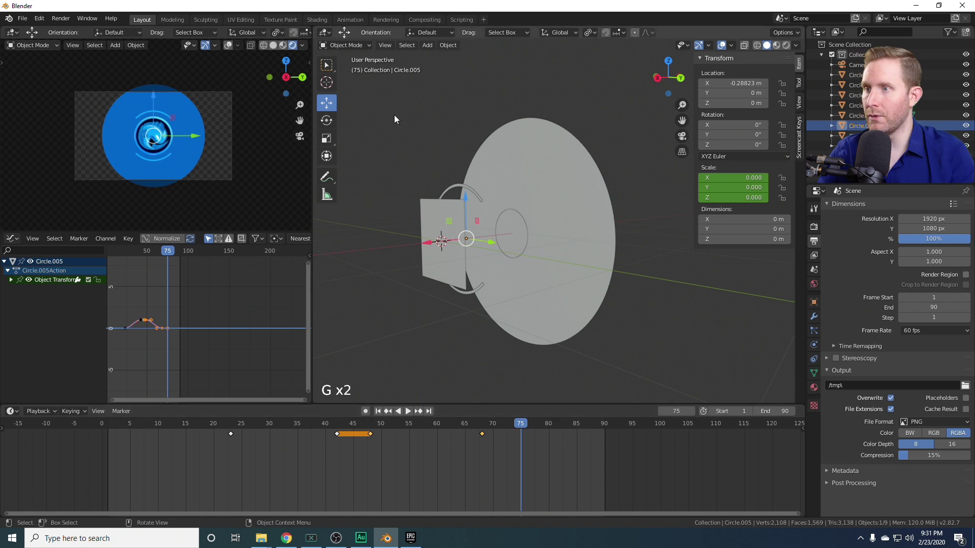
Select the upper and lower arcs, Circle.006, and move their first two scaling keyframes 23 frames later
middle_click_drag(447, 138, 448, 182)
left_click(449, 189)
left_click(214, 434)
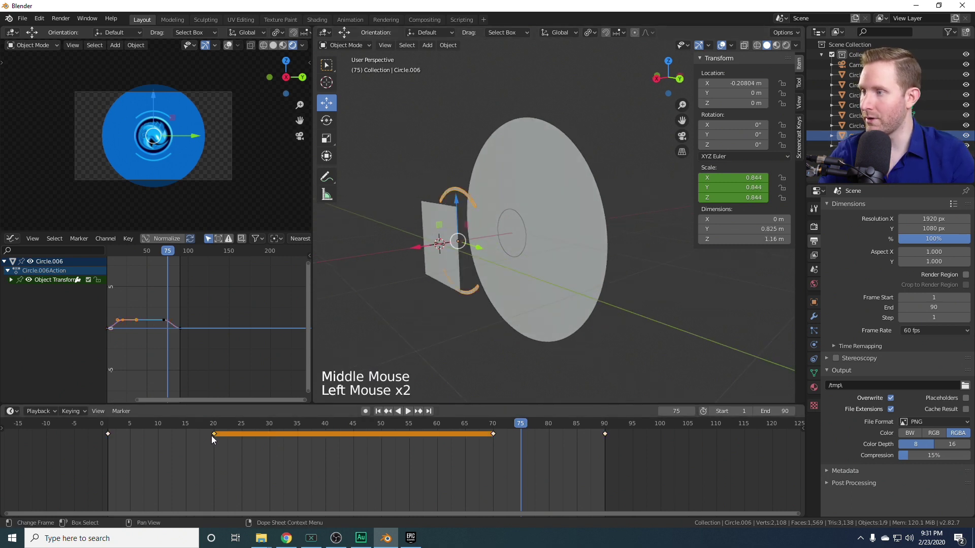
left_click(109, 434, "shift")
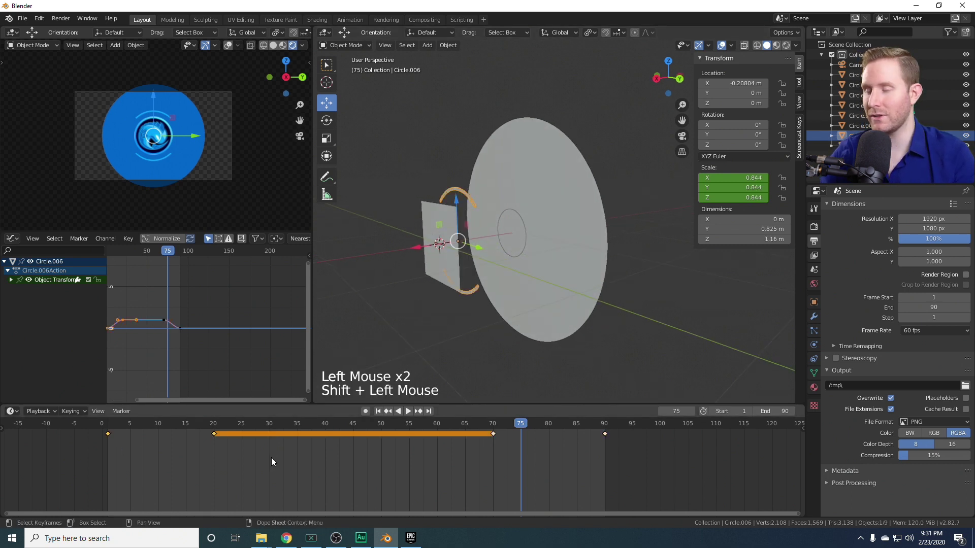
middle_click_drag(381, 448, 428, 468)
scroll(428, 468, "down", 1)
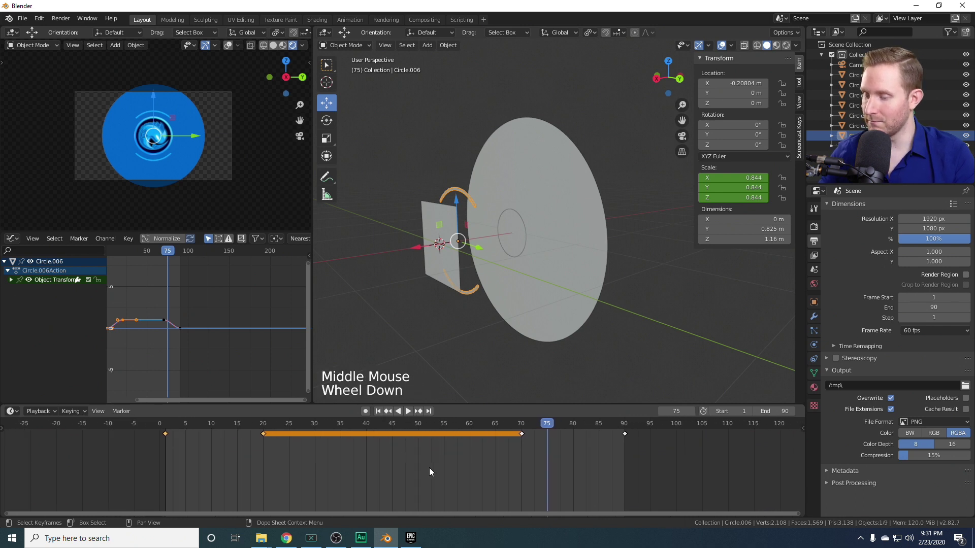
key("g")
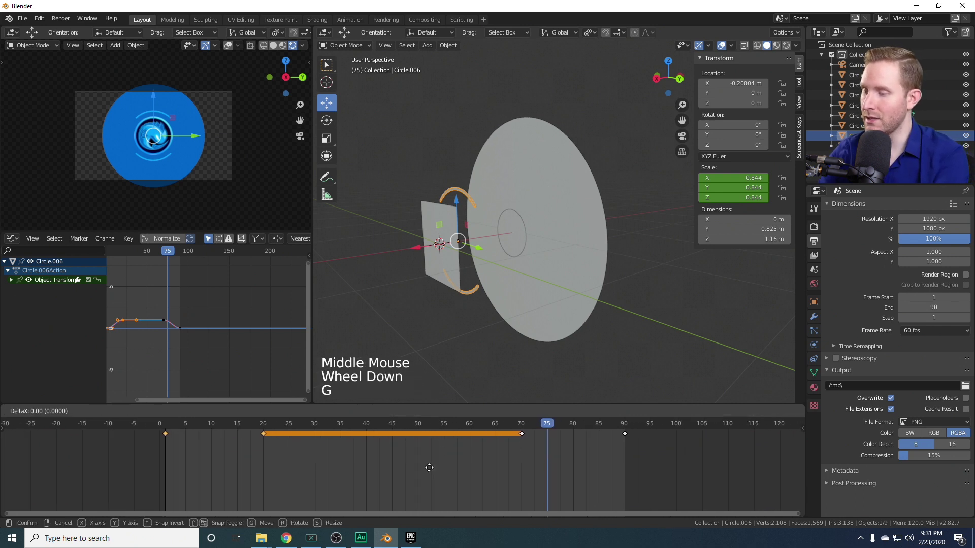
left_click(428, 467)
Move the last two scaling keyframes of Circle.006 23 frames earlier
left_click(519, 434)
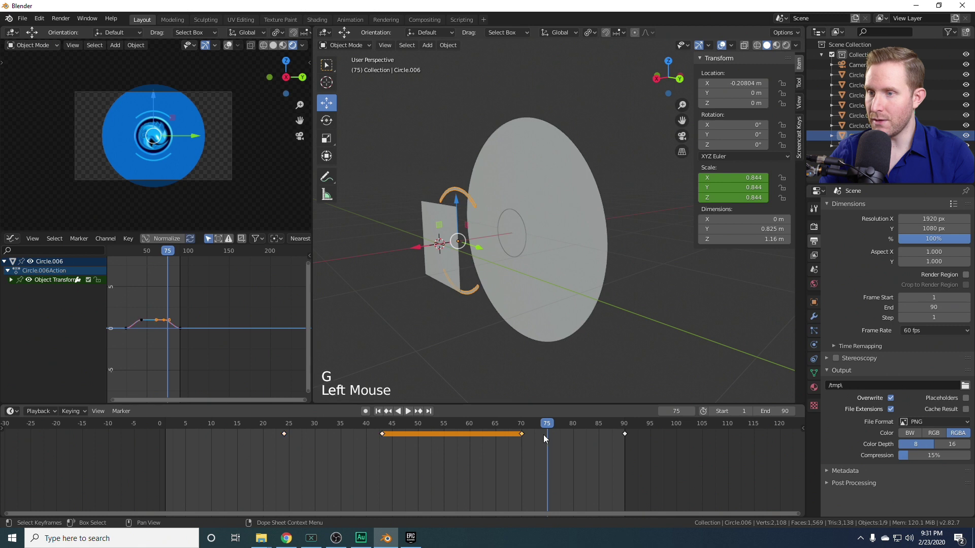
left_click(624, 434, "shift")
key("g")
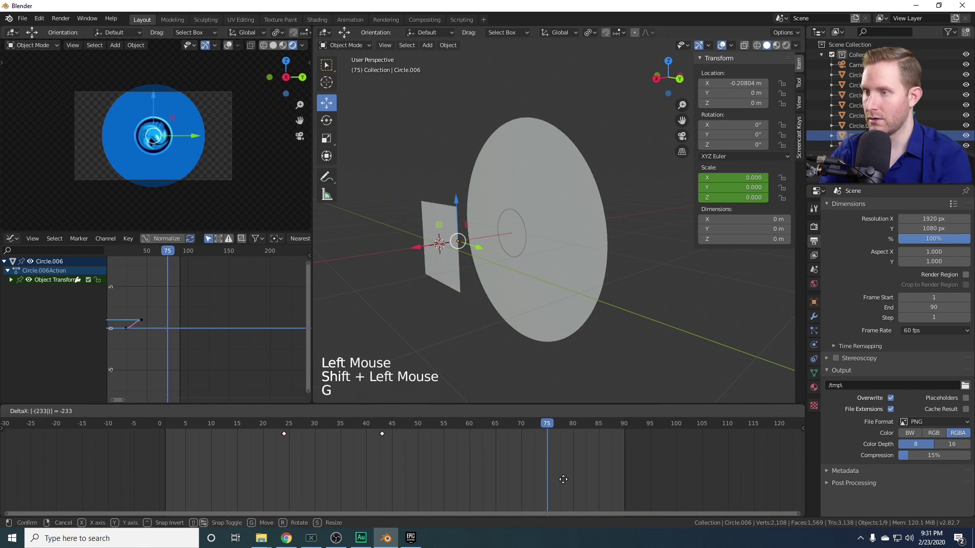
right_click(548, 479)
key("g")
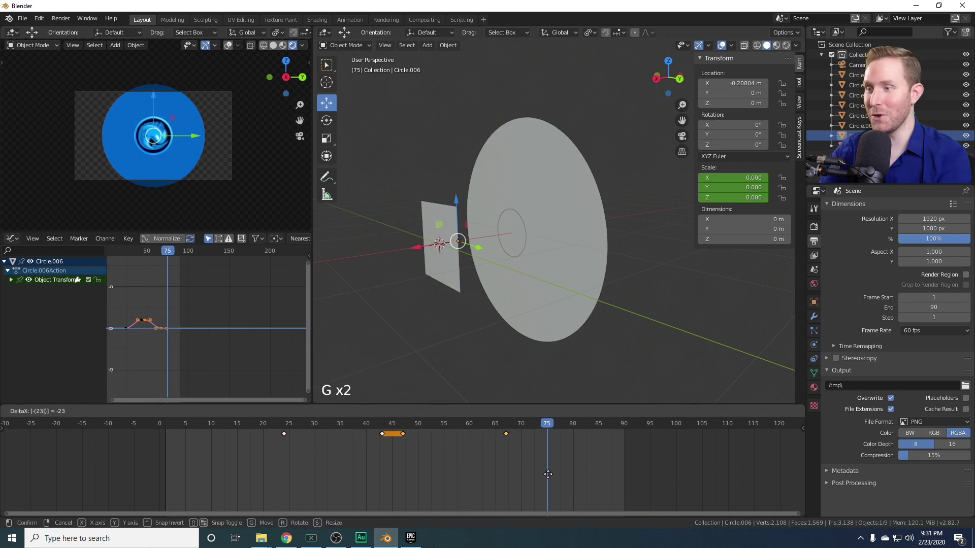
left_click(547, 474)
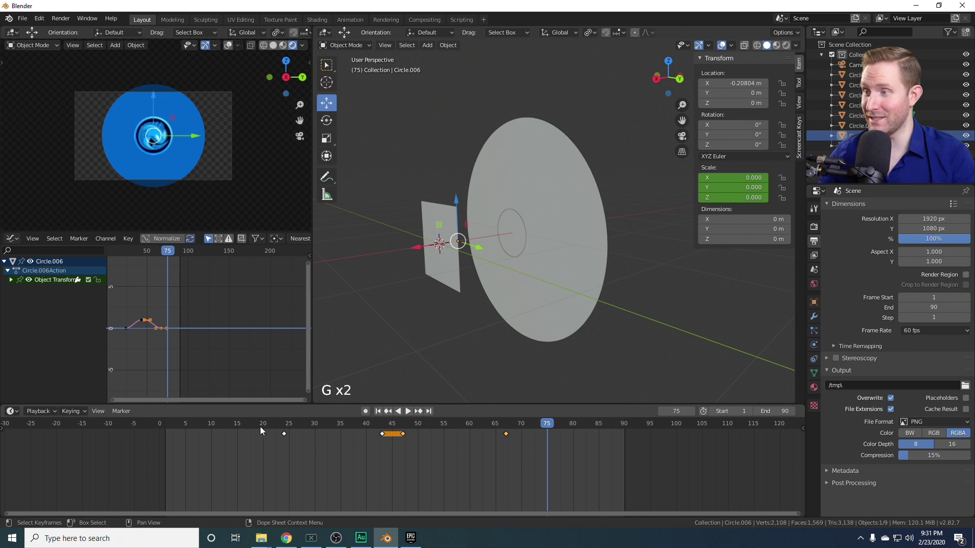
Play the animation from frame 1 to preview the staggered scaling of all the layers
left_click(166, 423)
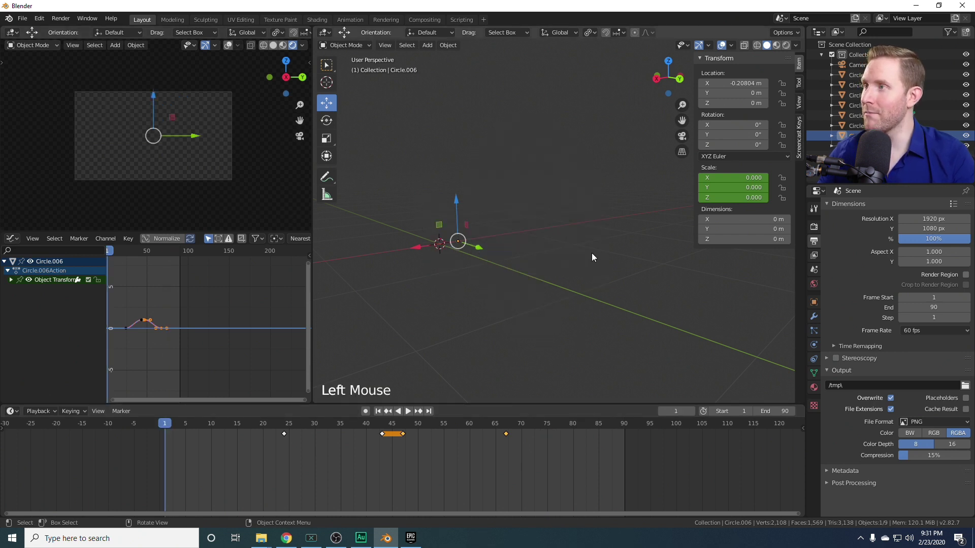
key("space")
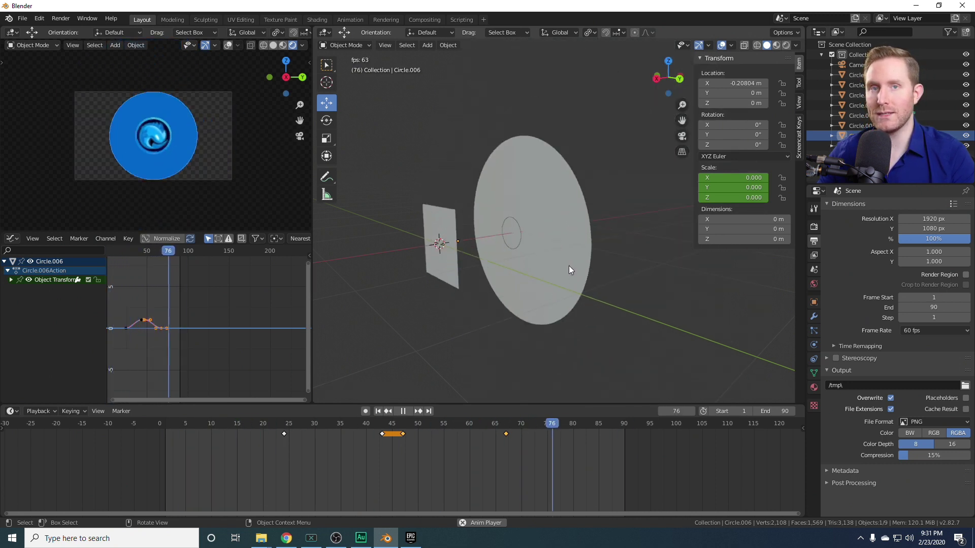
key("space")
Examine how FishLogo's scale curve eases out of its first keyframe around frames 3 to 5
left_click(183, 431)
scroll(542, 250, "down", 2)
middle_click_drag(542, 250, 569, 254, "shift")
scroll(619, 261, "up", 3)
middle_click_drag(569, 254, 607, 265)
scroll(608, 248, "up", 4)
middle_click_drag(607, 265, 595, 276, "shift")
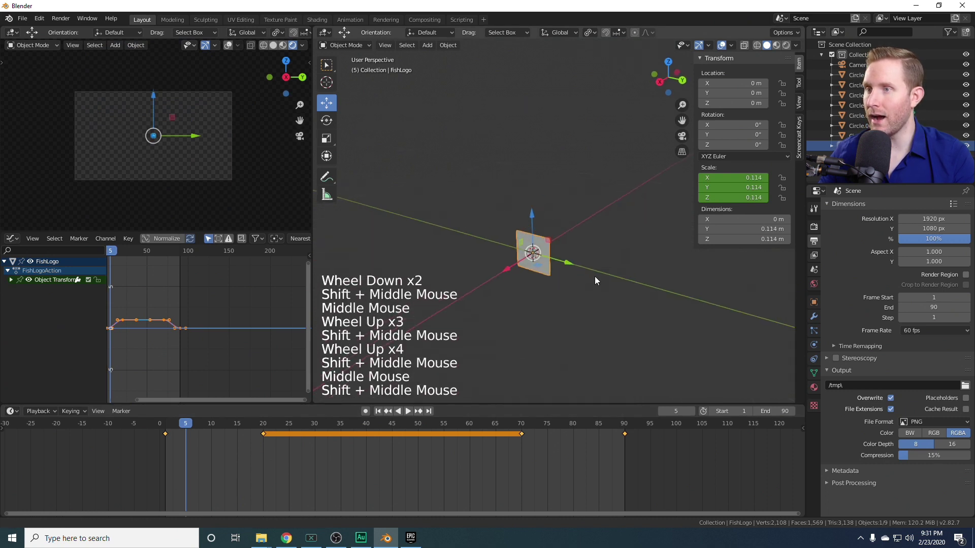
scroll(594, 276, "up", 1)
mouse_move(169, 426)
left_mouse_down()
mouse_move(254, 426)
mouse_move(175, 428)
left_mouse_up()
scroll(226, 330, "up", 6)
middle_click_drag(157, 346, 219, 336)
scroll(226, 330, "up", 5)
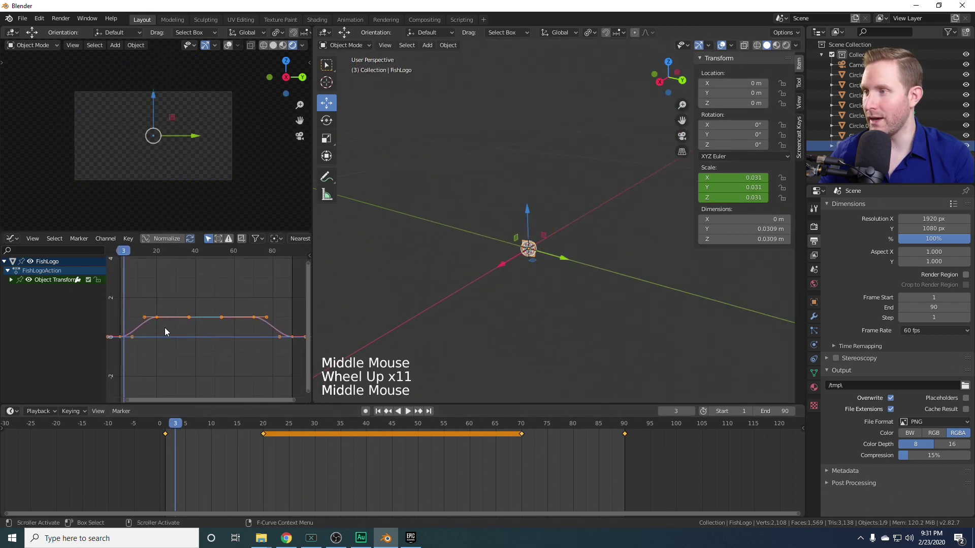
scroll(217, 339, "down", 10)
At frame 45, show the viewport in wireframe and select the logo together with all the circles, rings and arcs
left_click(196, 429)
left_click_drag(198, 429, 394, 429)
scroll(571, 241, "down", 15)
key("alt+a")
middle_click_drag(619, 235, 618, 209)
key("z")
scroll(533, 253, "up", 4)
key("b")
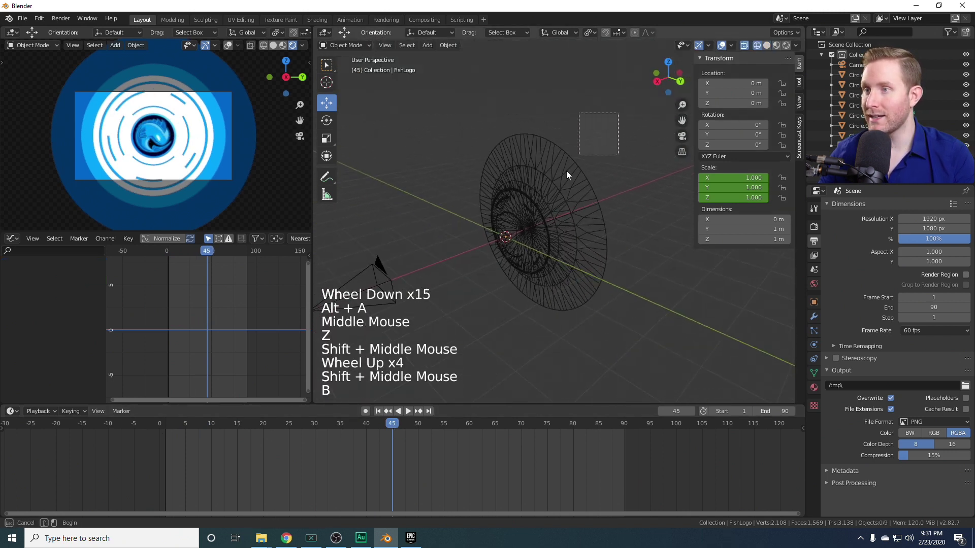
left_click_drag(595, 138, 474, 326)
Select only the zero-value keyframes on the scale curves of all the selected objects
scroll(206, 348, "up", 7)
key("alt+a")
scroll(172, 336, "down", 2)
key("b")
left_click_drag(116, 326, 290, 345)
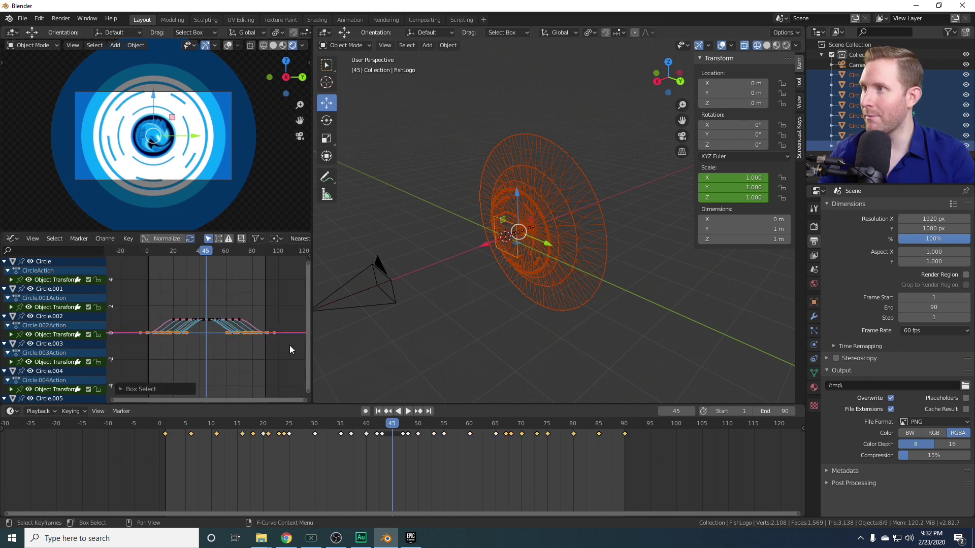
Set the Graph Editor's pivot point to Individual Centers
middle_click_drag(284, 239, 227, 238)
left_click(218, 238)
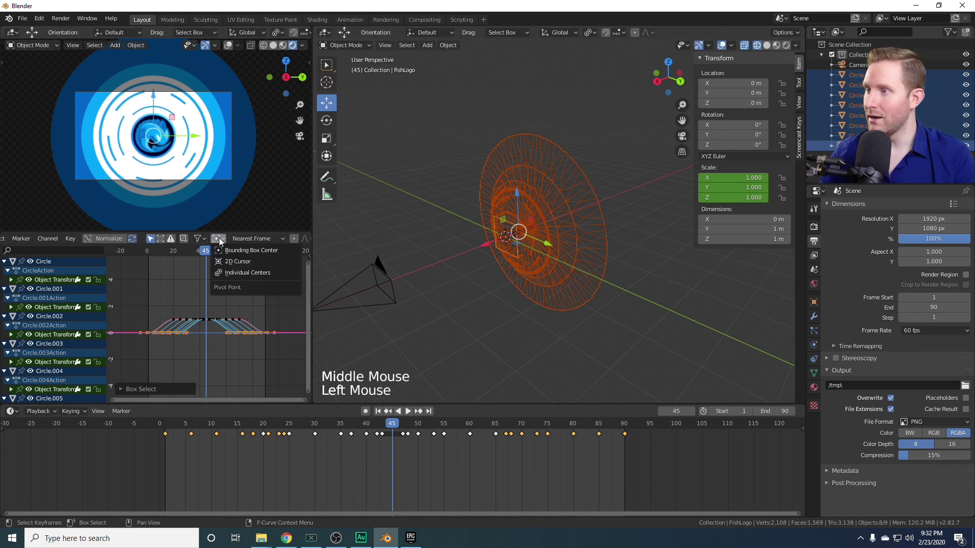
left_click(228, 274)
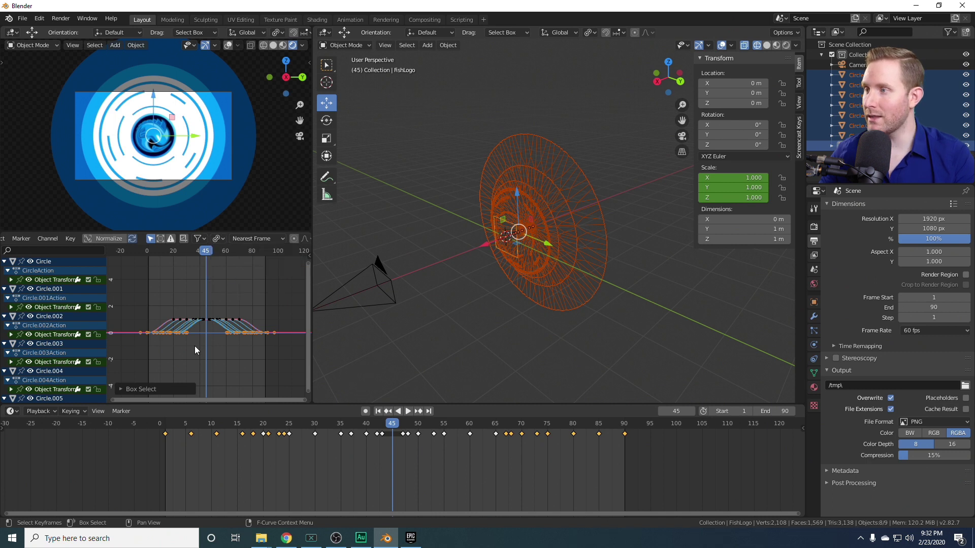
scroll(203, 355, "up", 6)
scroll(220, 361, "down", 2)
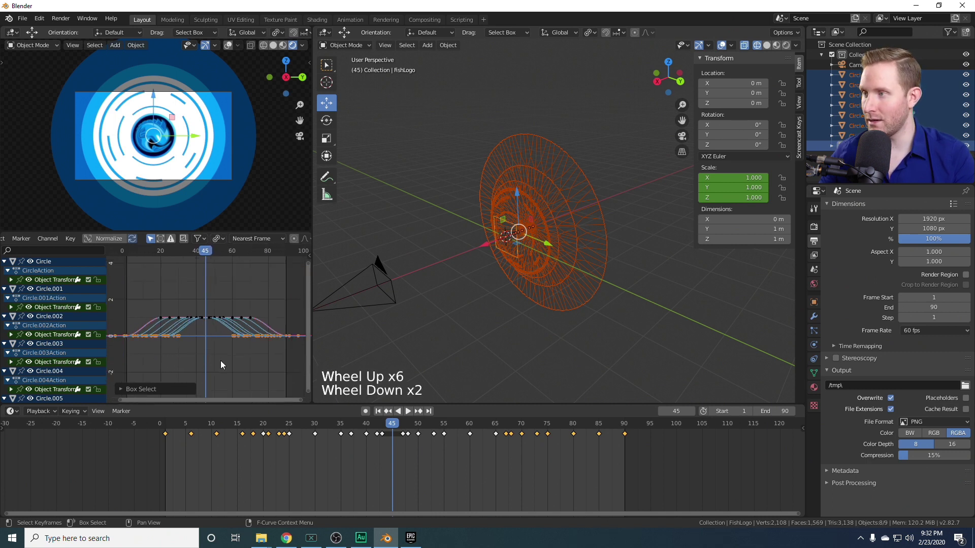
middle_click_drag(232, 358, 193, 315, "ctrl")
scroll(194, 315, "down", 1)
scroll(193, 315, "down", 1)
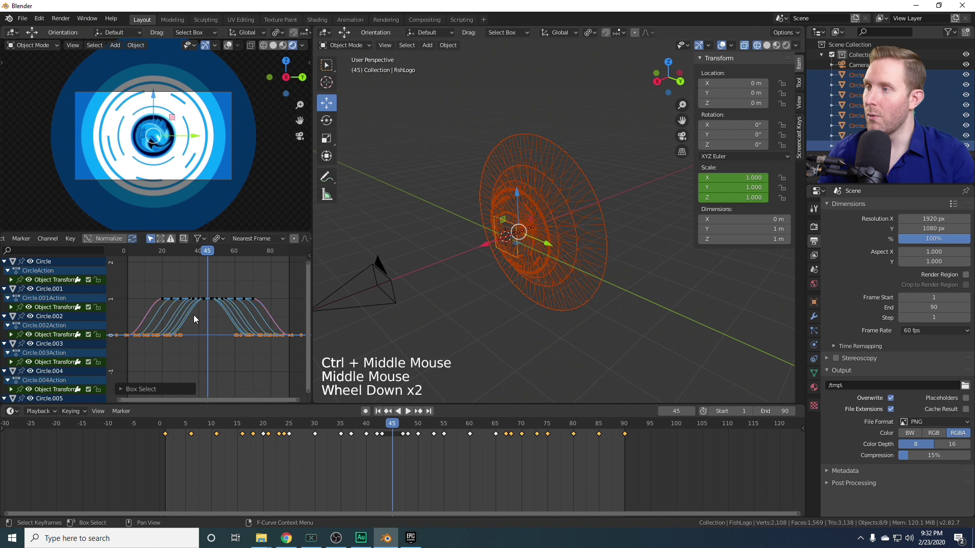
Widen and heighten the Graph Editor area to give the scale curves more room
left_click_drag(313, 293, 435, 293)
left_click_drag(349, 233, 343, 173)
middle_click_drag(229, 355, 301, 337)
scroll(302, 337, "up", 1)
scroll(307, 324, "up", 8)
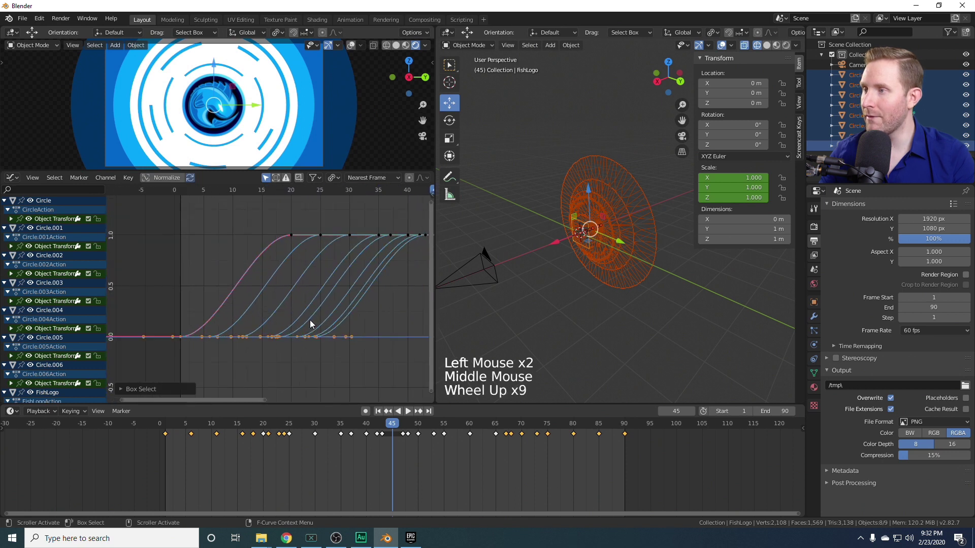
scroll(290, 322, "up", 2)
scroll(269, 324, "down", 3)
Compare the logo's size at frames 1 and 2 with the start of its scale curve
left_click(186, 190)
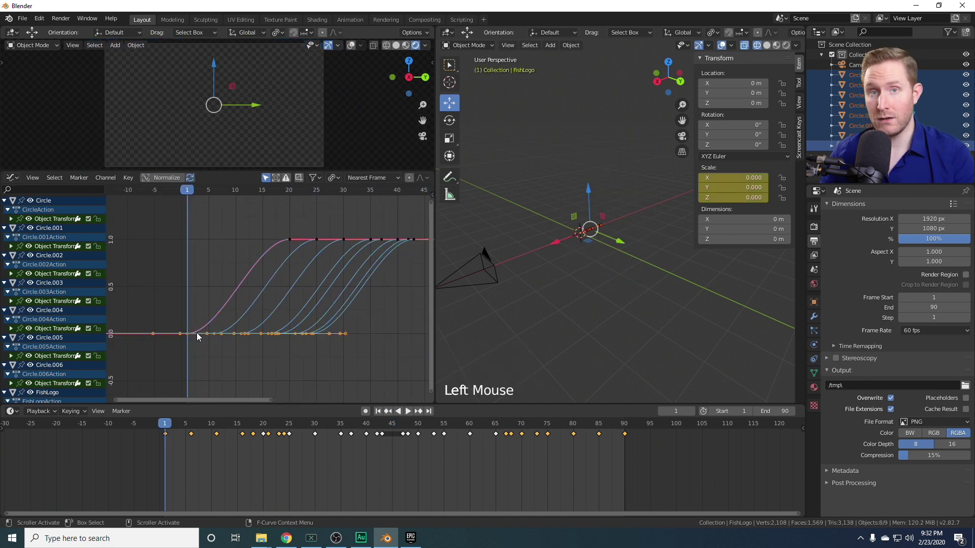
left_click(194, 191)
left_click_drag(194, 191, 192, 317)
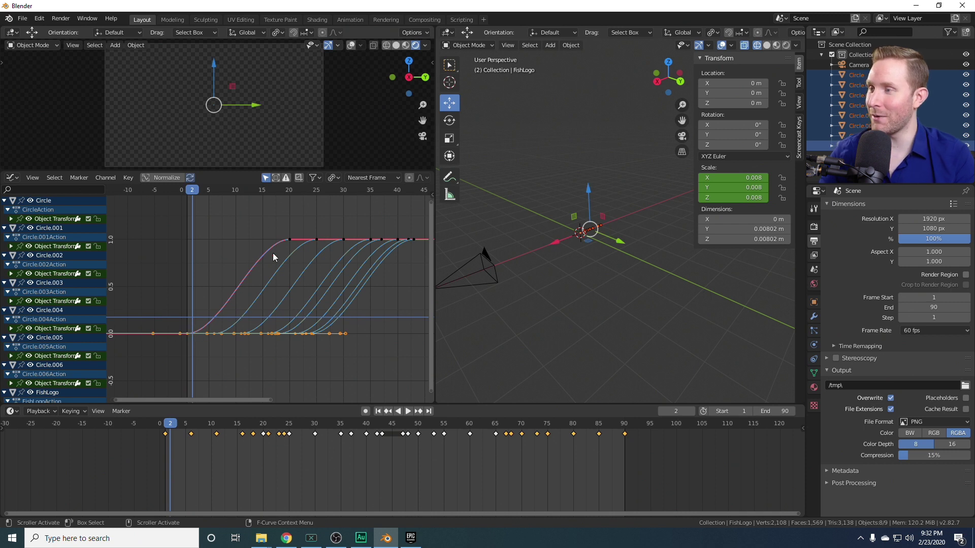
Scale the handles of the selected zero-value keyframes to 0 so the curves start and end abruptly
scroll(319, 333, "down", 3)
middle_click_drag(319, 333, 301, 311)
scroll(310, 324, "down", 6)
scroll(304, 315, "up", 3)
scroll(362, 308, "up", 3)
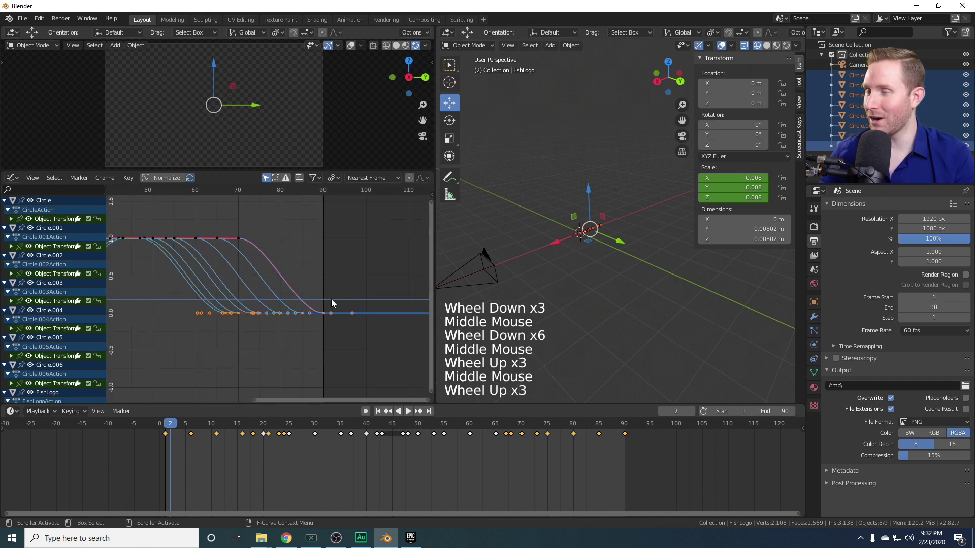
key("s")
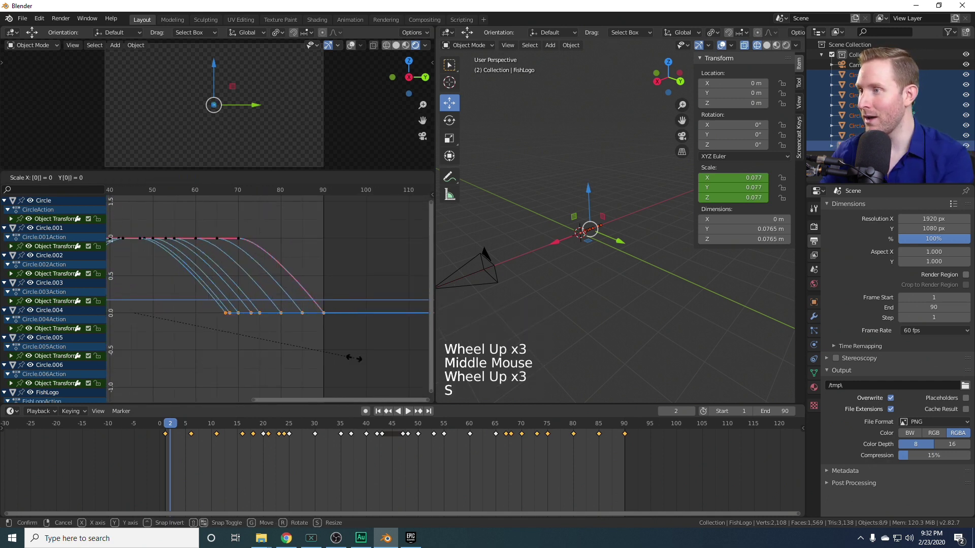
left_click(354, 358)
scroll(355, 355, "down", 2)
middle_click_drag(355, 355, 166, 310)
scroll(352, 302, "up", 1)
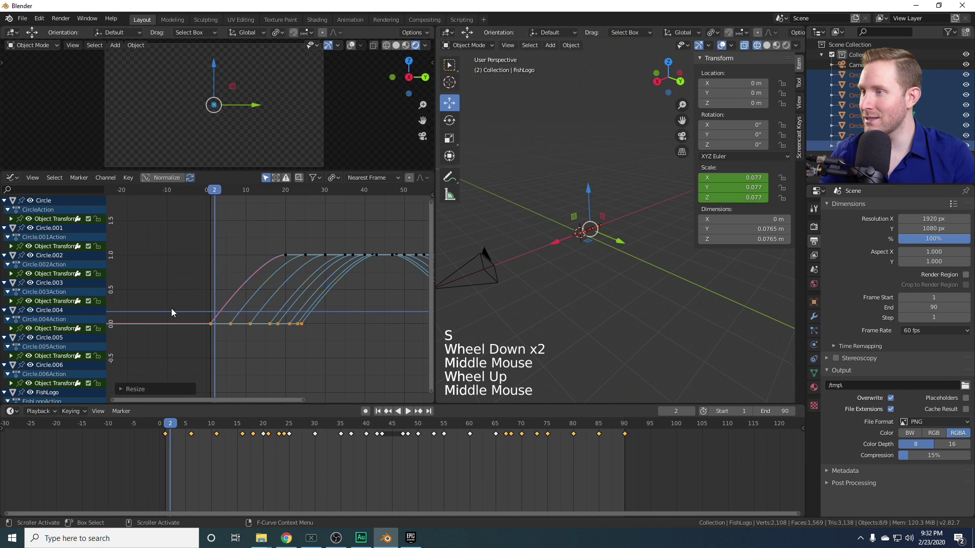
middle_click_drag(317, 258, 259, 282)
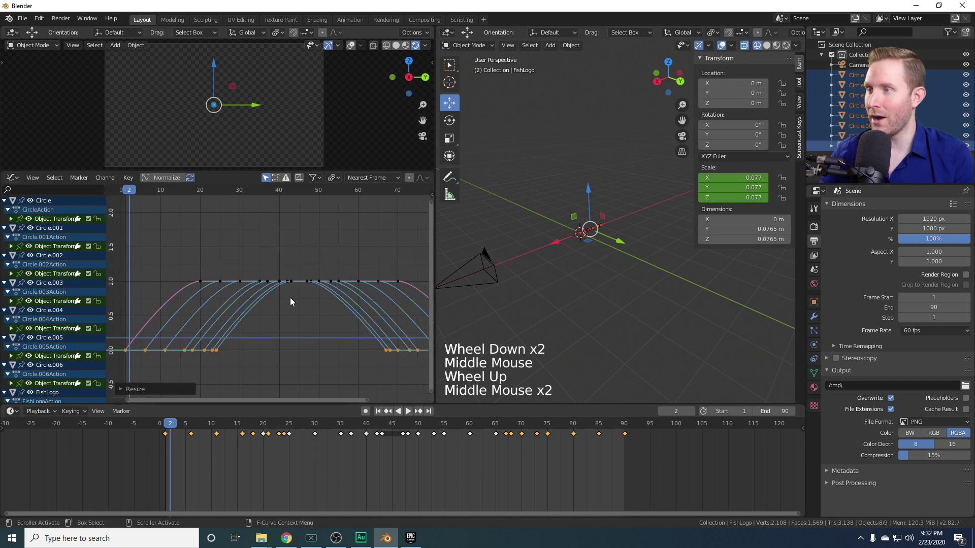
Select the keyframes at value 1 on all the scale curves and lengthen their handles by a factor of about 2.3
scroll(337, 311, "down", 5)
key("alt+a")
key("b")
left_click_drag(196, 266, 407, 304)
scroll(282, 303, "up", 3)
middle_click_drag(282, 304, 295, 318)
scroll(295, 318, "up", 2)
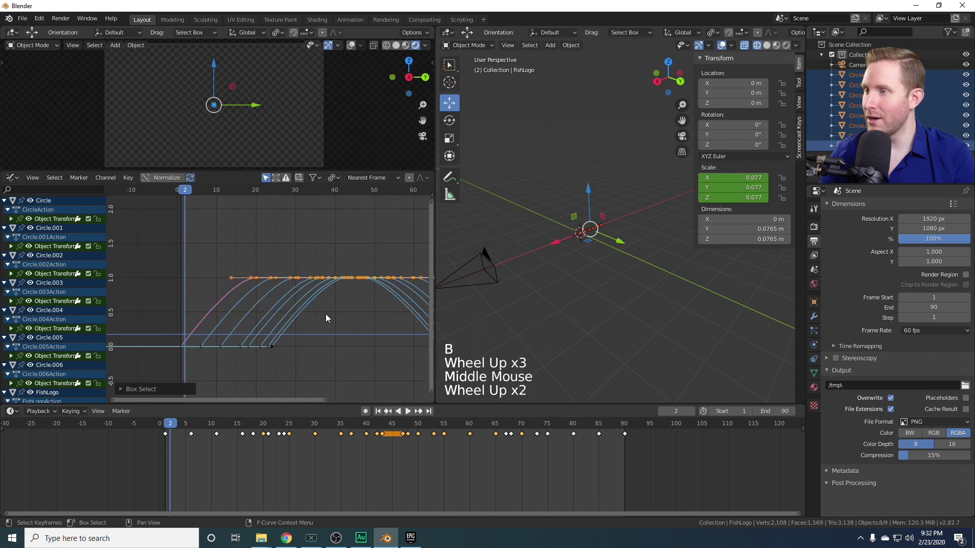
key("s")
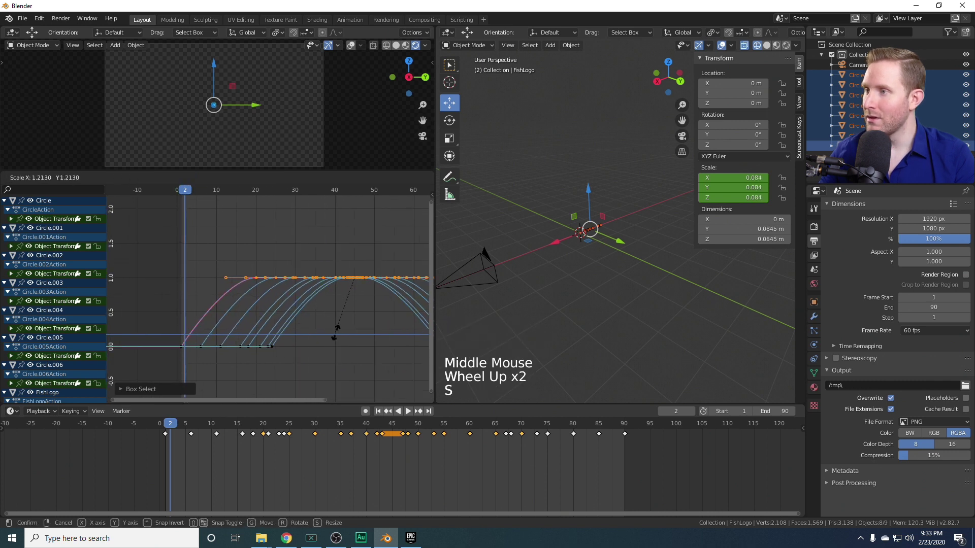
left_click(345, 335)
key("s")
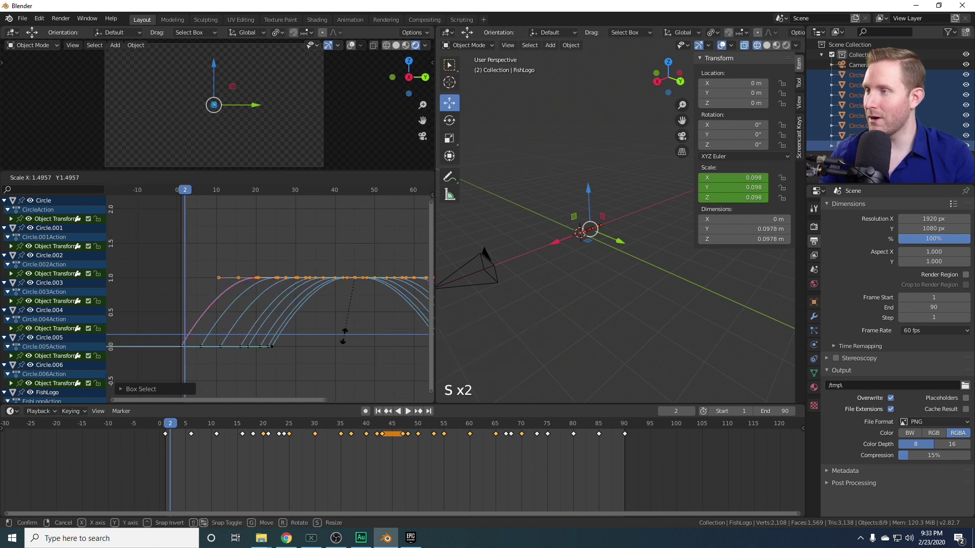
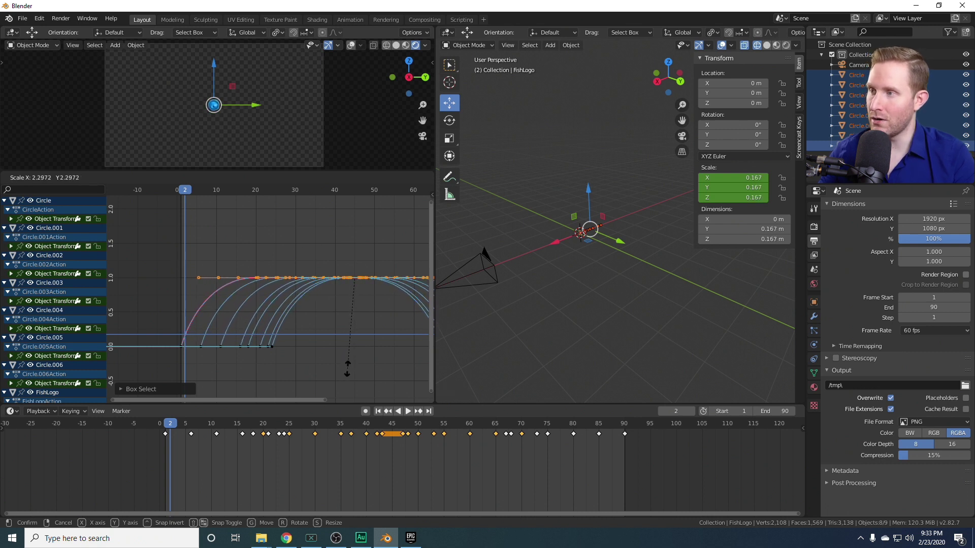
left_click(290, 295)
Play the animation to review the new easing, stopping at frame 46
scroll(264, 92, "down", 1)
key("space")
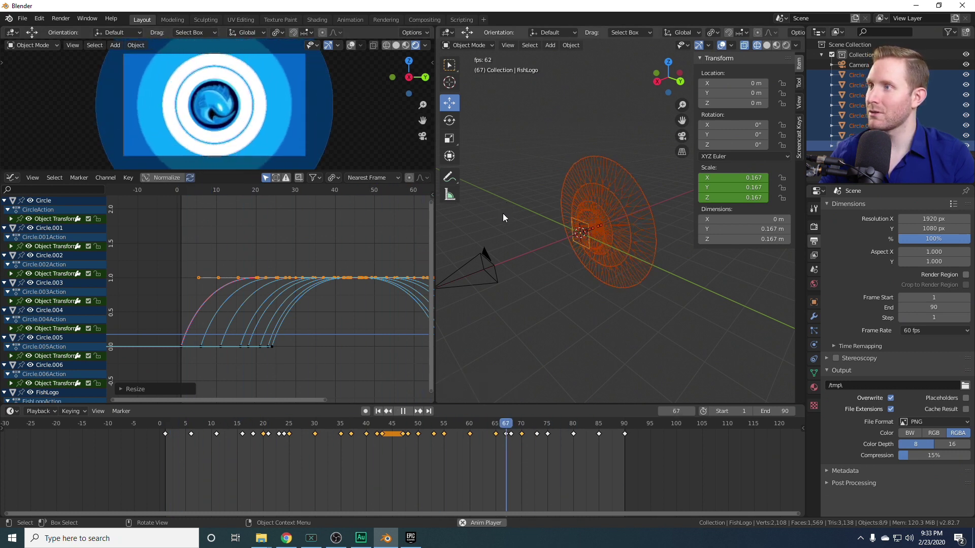
key("space")
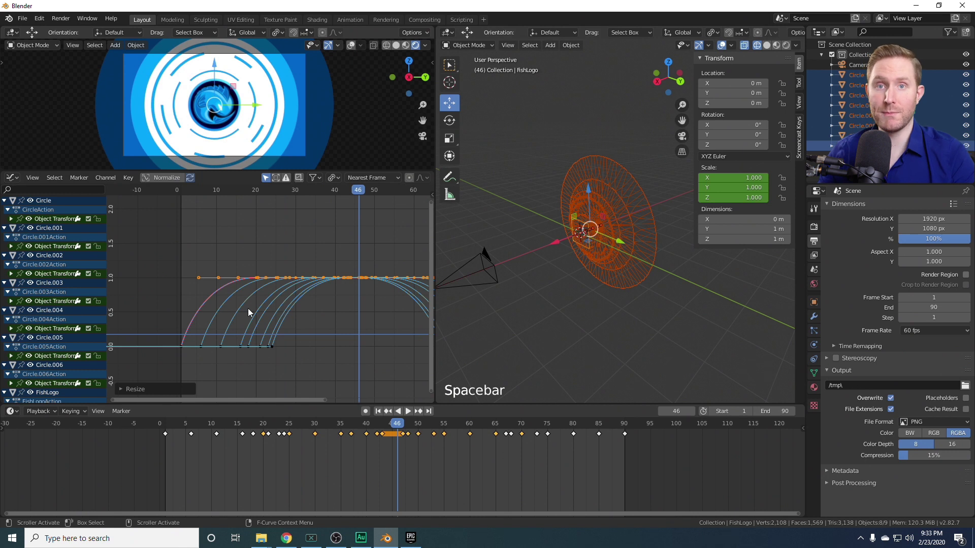
middle_click_drag(235, 318, 224, 339)
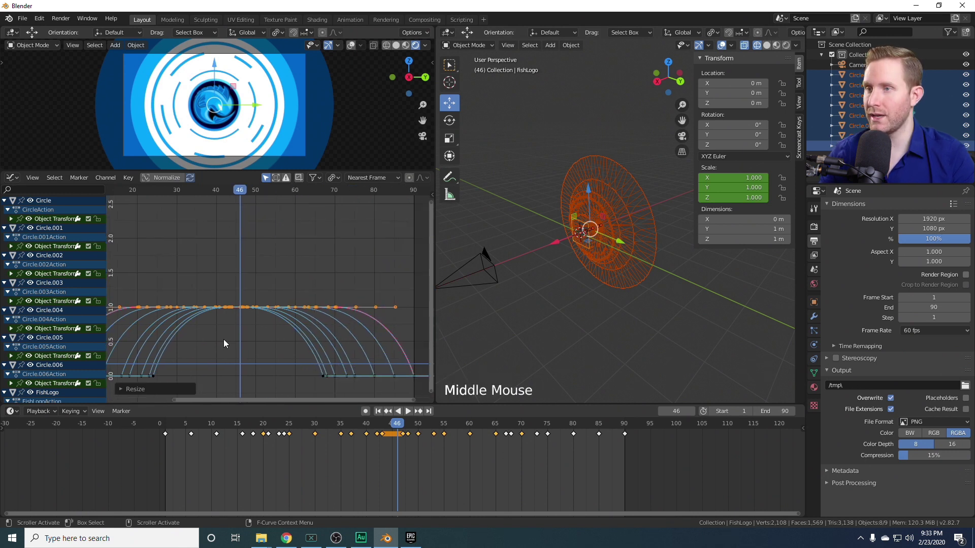
Select only the FishLogo image plane, move to frame 39 and bring its scale curve into view
scroll(233, 323, "down", 3)
middle_click_drag(635, 245, 568, 258)
scroll(568, 258, "up", 4)
key("alt+a")
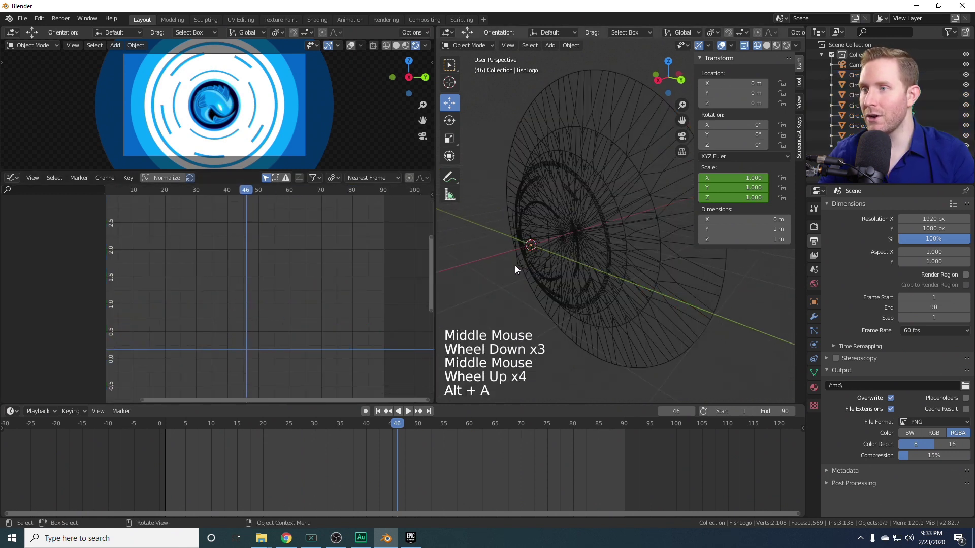
left_click(515, 265)
left_click_drag(172, 425, 359, 426)
scroll(276, 321, "down", 2)
middle_click_drag(224, 286, 299, 326)
key("alt+a")
key("b")
left_click_drag(199, 294, 232, 322)
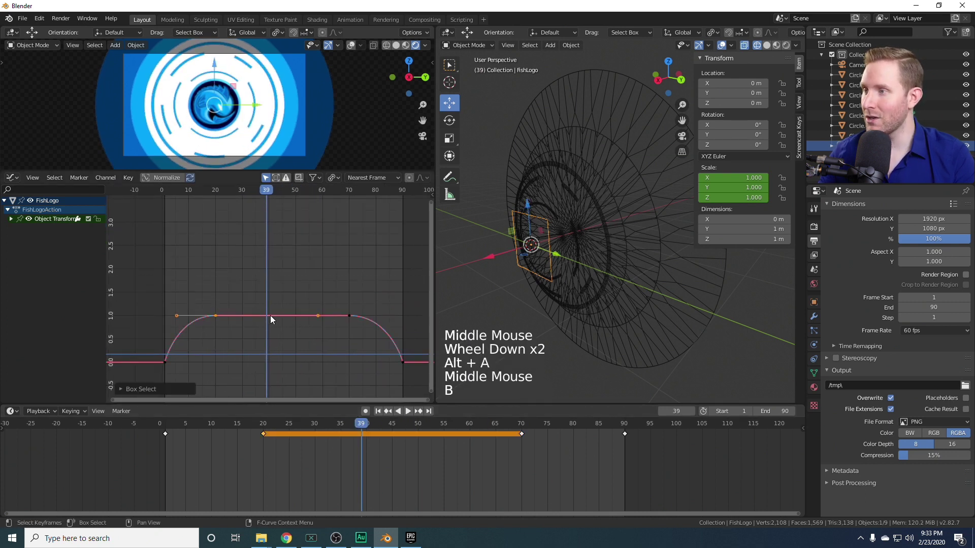
key("alt+a")
left_click(216, 316)
key("g")
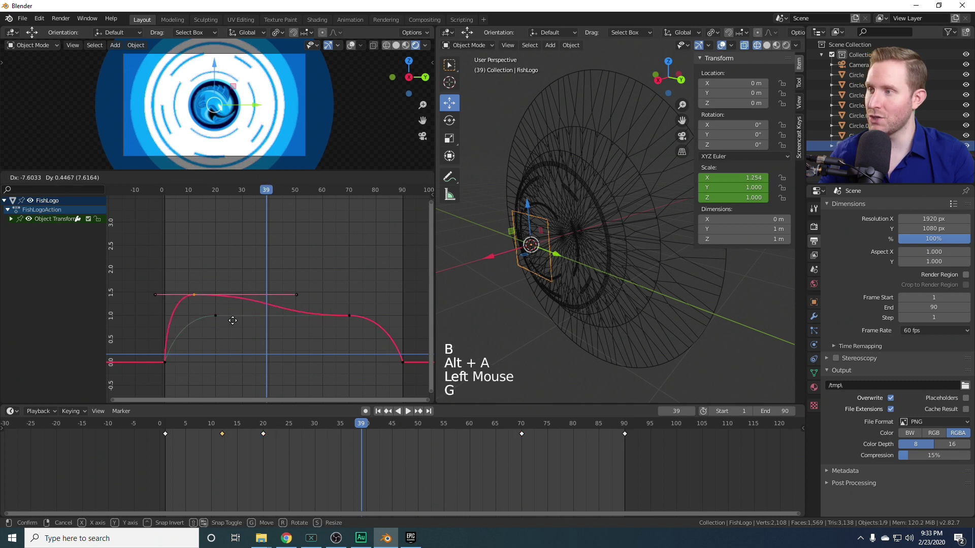
right_click(247, 319)
key("alt+a")
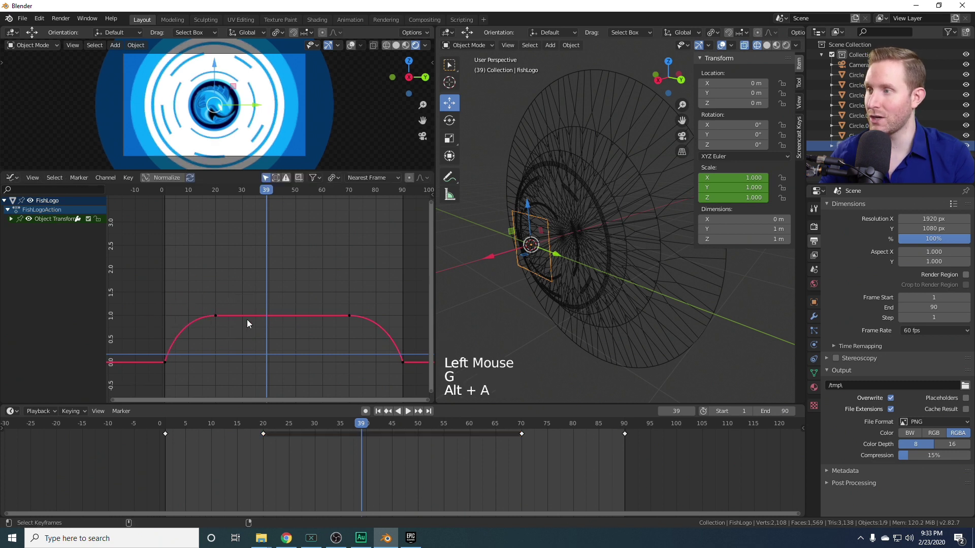
Rotate the handles of FishLogo's frame-20 scale keyframes by about -10° so the curve keeps rising past that keyframe
key("b")
left_click_drag(203, 274, 223, 320)
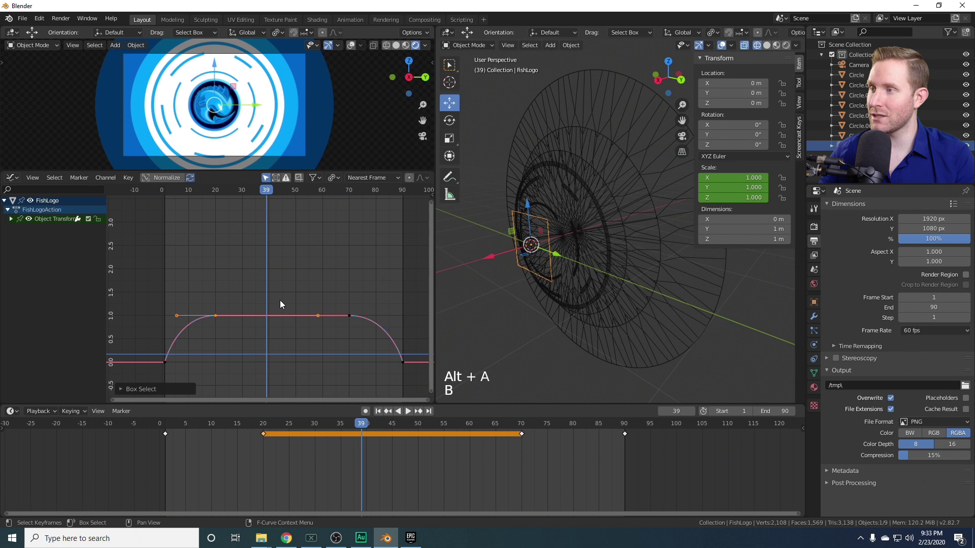
key("r")
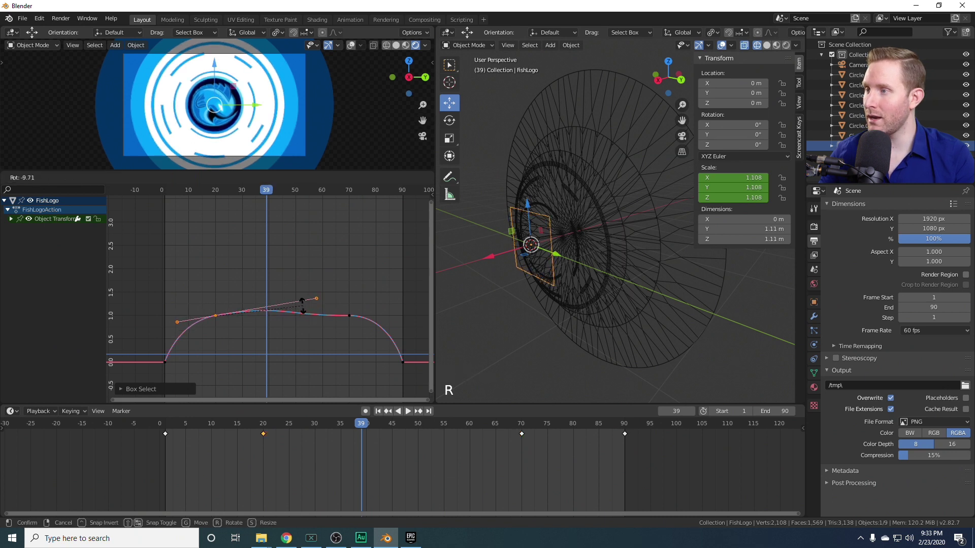
left_click(303, 308)
Rotate the handles of FishLogo's frame-70 scale keyframes by about 12° to form an arch between the two full-size keyframes
key("alt+a")
key("b")
left_click_drag(331, 301, 359, 325)
key("r")
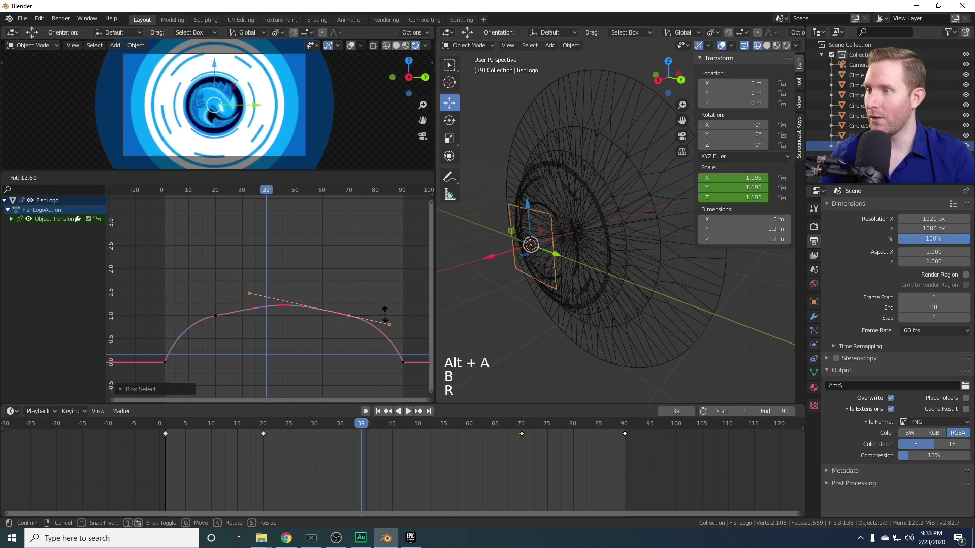
left_click(385, 323)
Shorten the inner handles of FishLogo's frame-70 scale keyframes by a factor of about 0.4
scroll(346, 313, "up", 1)
middle_click_drag(385, 322, 339, 316)
key("b")
left_click_drag(333, 288, 352, 331)
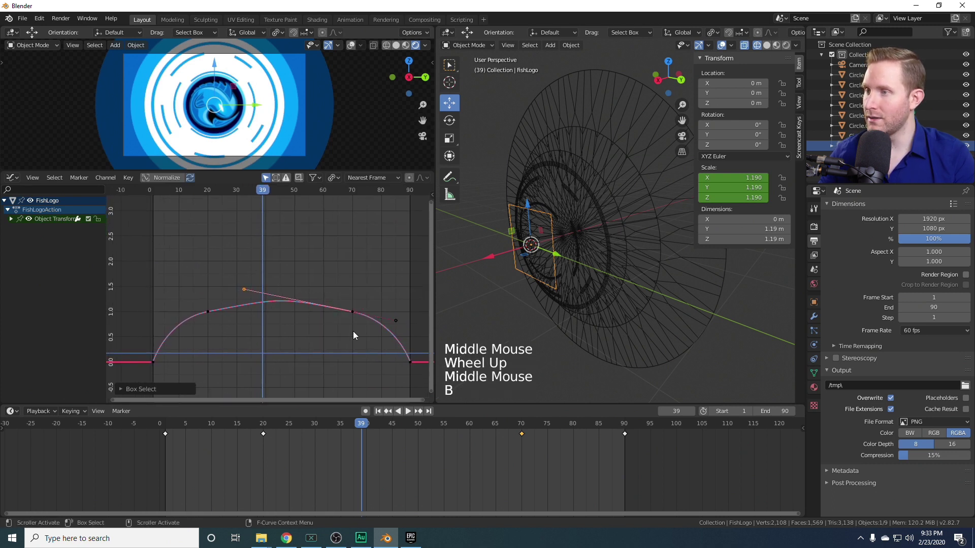
key("s")
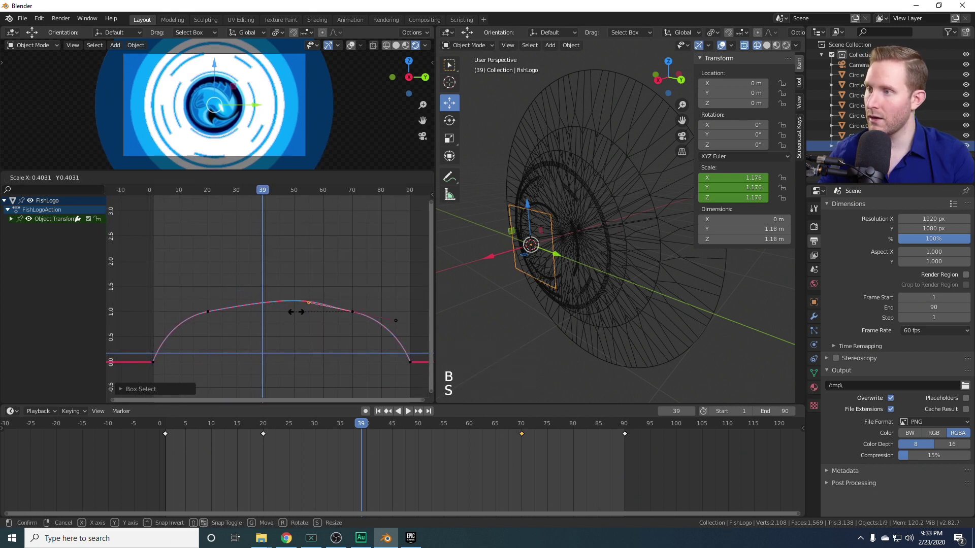
left_click(289, 311)
Shorten the inner handles of FishLogo's frame-20 scale keyframes to match the other side of the arch
key("alt+a")
key("b")
left_click_drag(190, 297, 244, 355)
key("b")
middle_click_drag(192, 242, 206, 324)
key("b")
key("s")
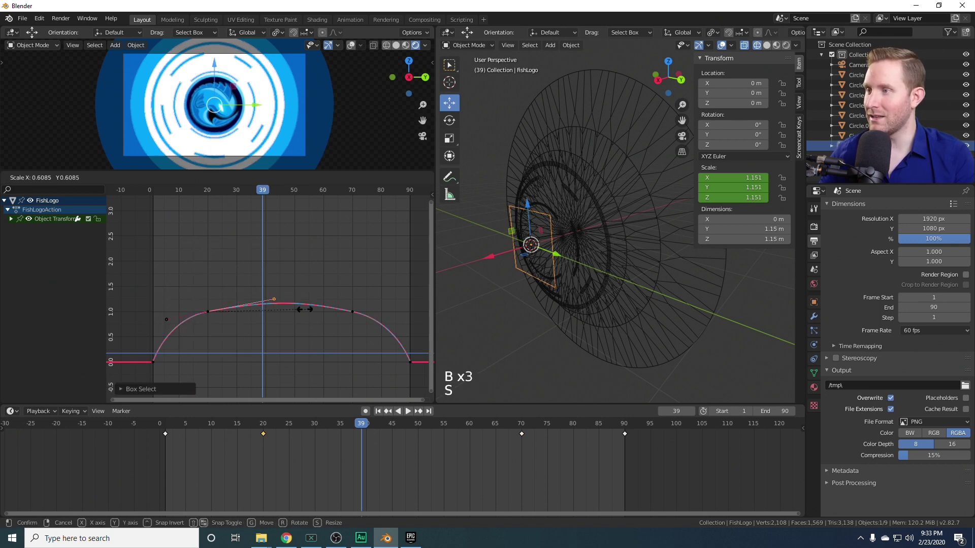
left_click(275, 320)
Play the animation from frame 1 to review the logo's arched scaling, stopping at frame 34
left_click(161, 431)
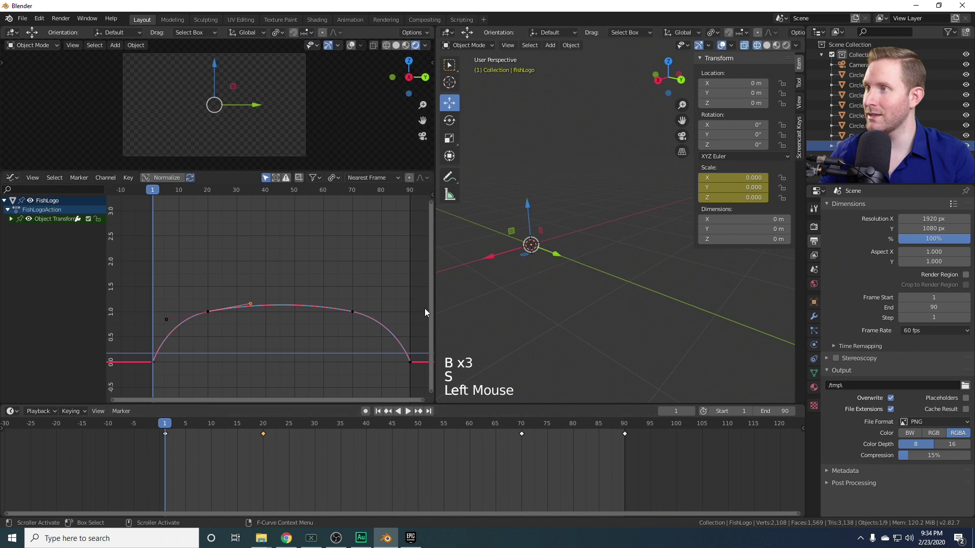
key("space")
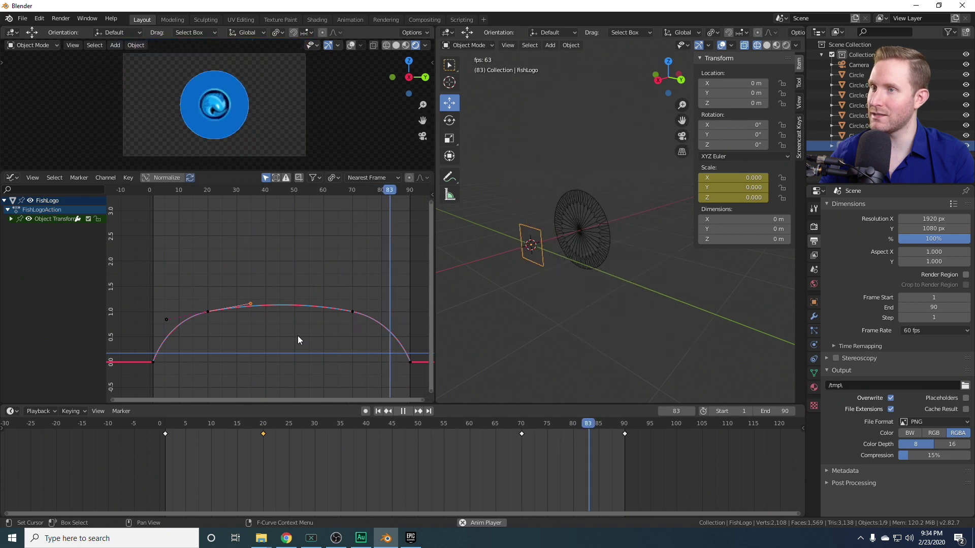
key("space")
Select the Circle.002 disc among the overlapping circles to edit its scale curve
left_click(558, 226)
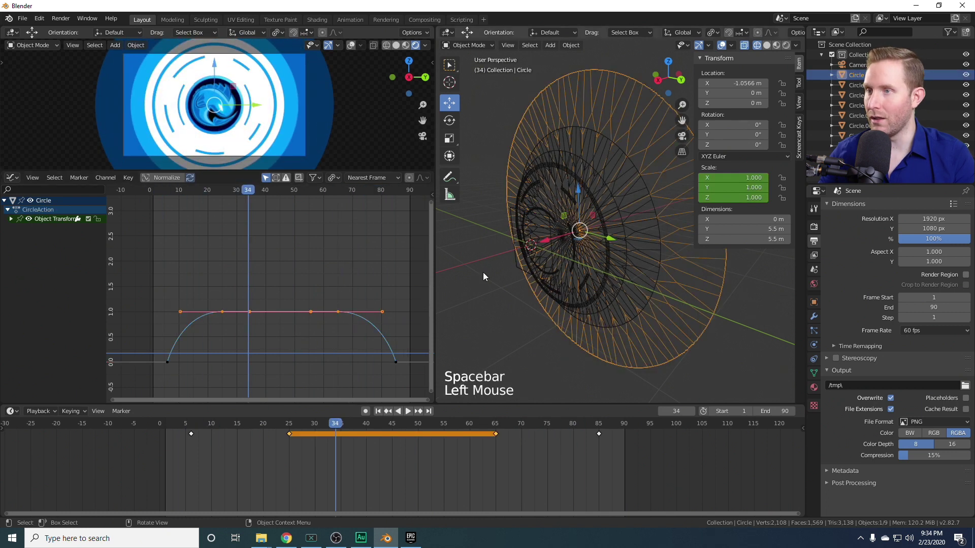
left_click(535, 208)
left_click(537, 208)
left_click(529, 215)
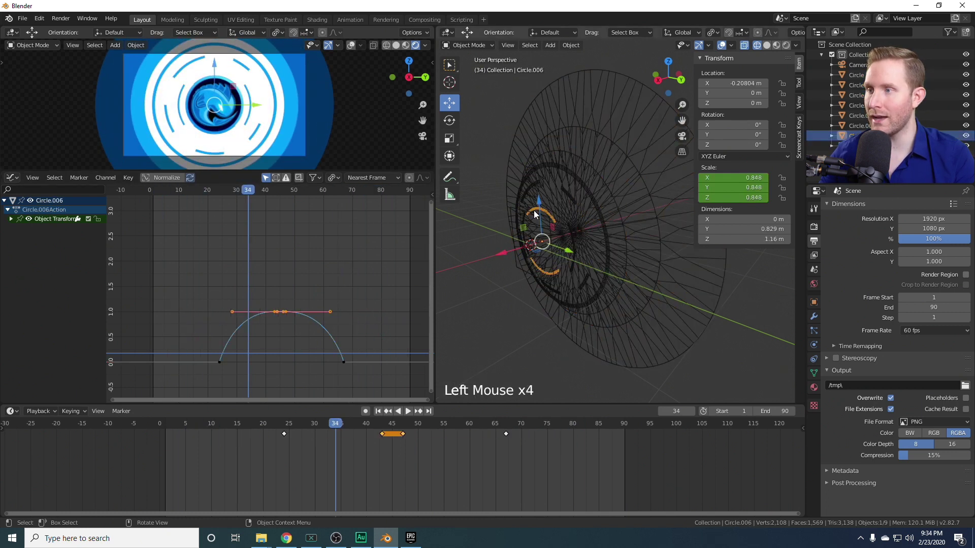
scroll(300, 321, "up", 11)
left_click(575, 244)
left_click(576, 244)
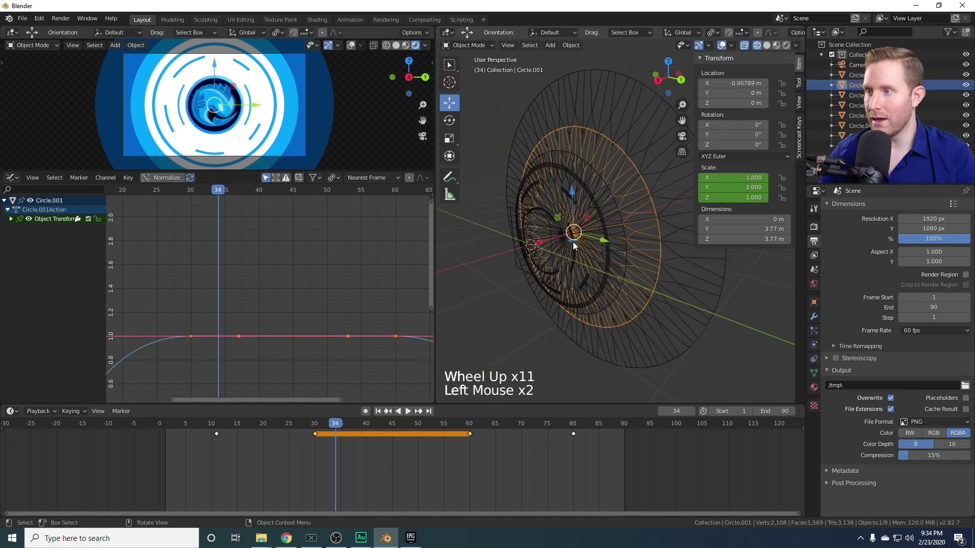
left_click(575, 244)
Tilt the handles of Circle.002's frame-35 scale keyframes upward toward the middle and shorten their inner handles
scroll(212, 352, "down", 2)
key("alt+a")
left_click(236, 329)
key("alt+a")
key("b")
left_click_drag(211, 317, 263, 364)
key("r")
key("b")
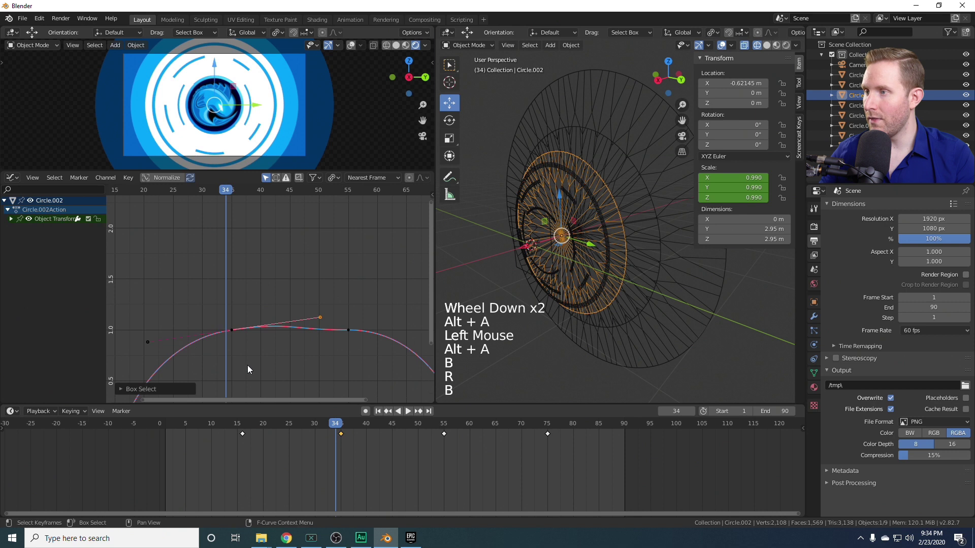
key("s")
left_click(306, 309)
Rotate the handles of Circle.002's frame-55 scale keyframes by about 10°
key("alt+a")
key("b")
left_click_drag(336, 317, 393, 359)
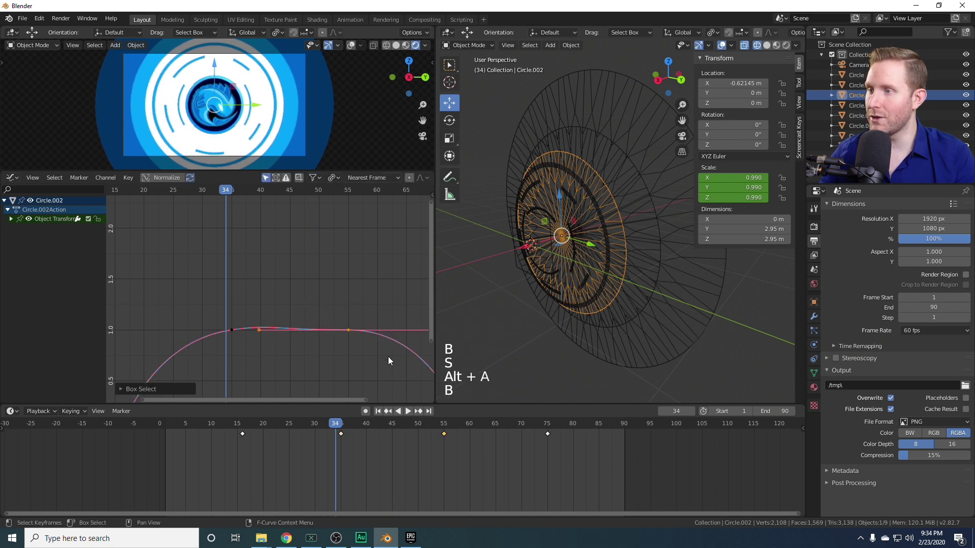
middle_click_drag(387, 343, 317, 333)
scroll(315, 331, "down", 3)
key("r")
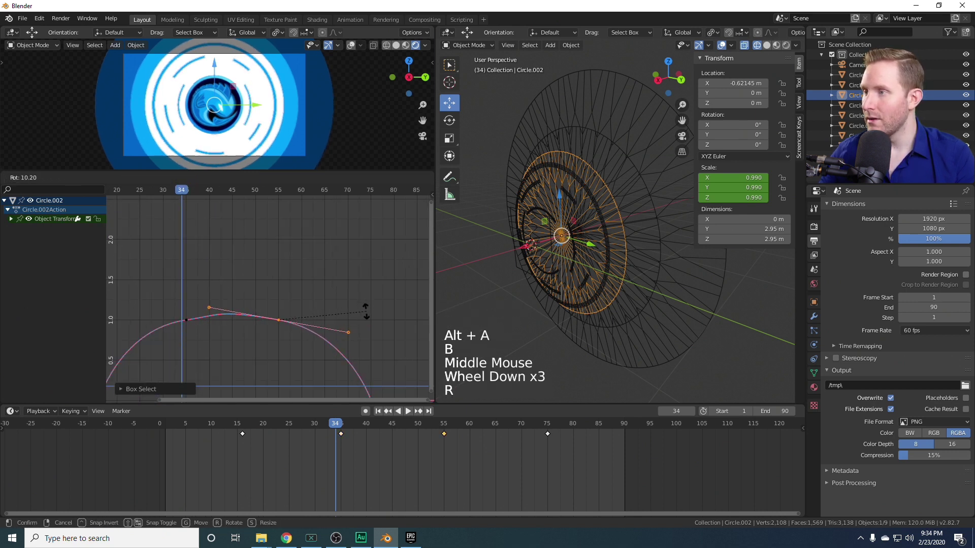
left_click(366, 311)
Shorten the inner handles of Circle.002's frame-55 scale keyframes
key("b")
key("b")
left_click_drag(257, 312, 320, 361)
key("s")
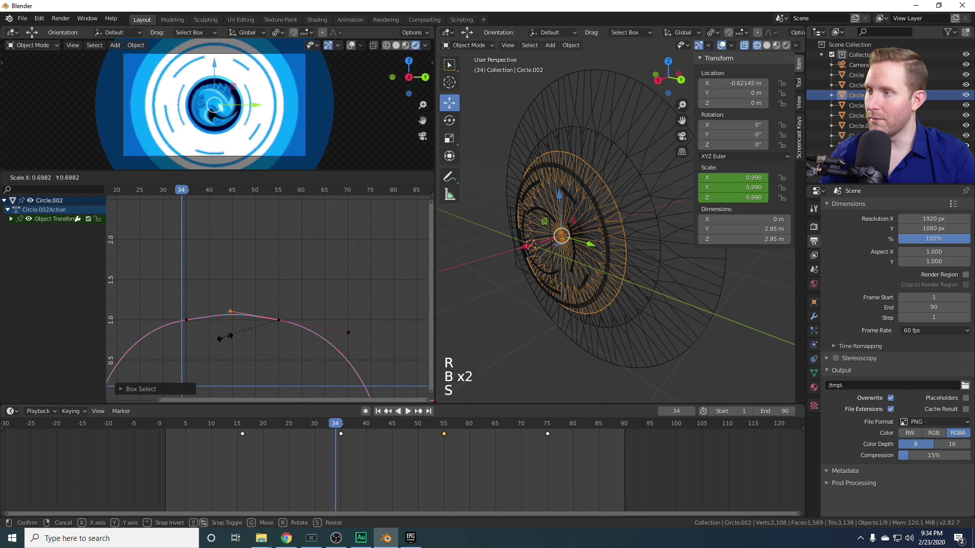
left_click(264, 349)
Select the Circle.001 disc and tilt the handles of its frame-60 scale keyframes so the curve arches before them
middle_click_drag(654, 220, 605, 235, "shift")
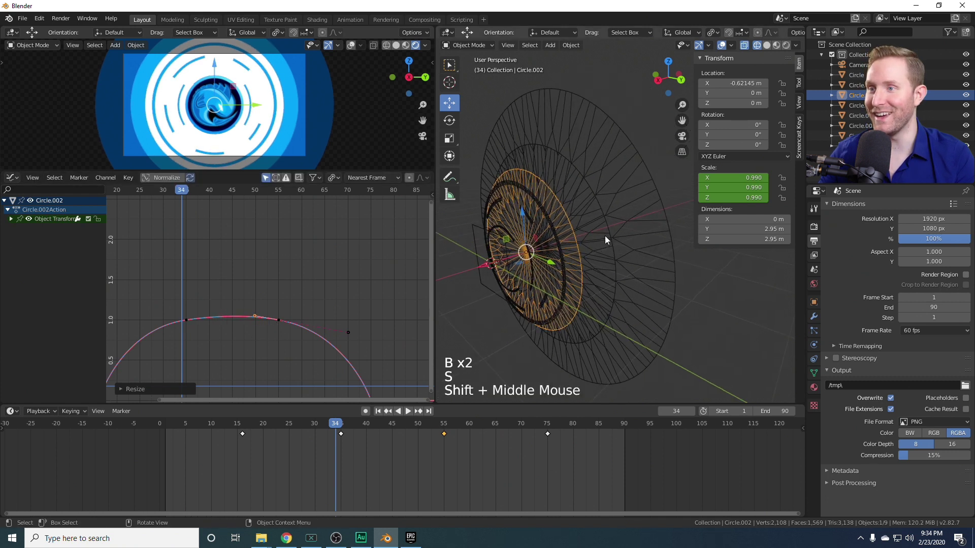
left_click(606, 236)
key("alt+a")
key("b")
left_click_drag(299, 296, 318, 337)
key("r")
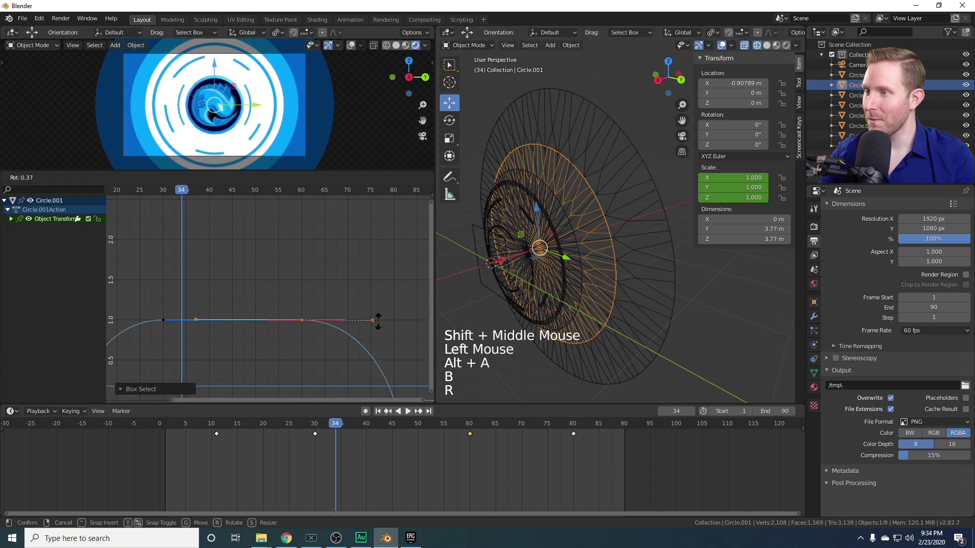
left_click(375, 338)
Tilt the handles of Circle.001's frame-30 scale keyframes upward toward the middle
middle_click_drag(302, 350, 390, 333, "shift")
key("alt+a")
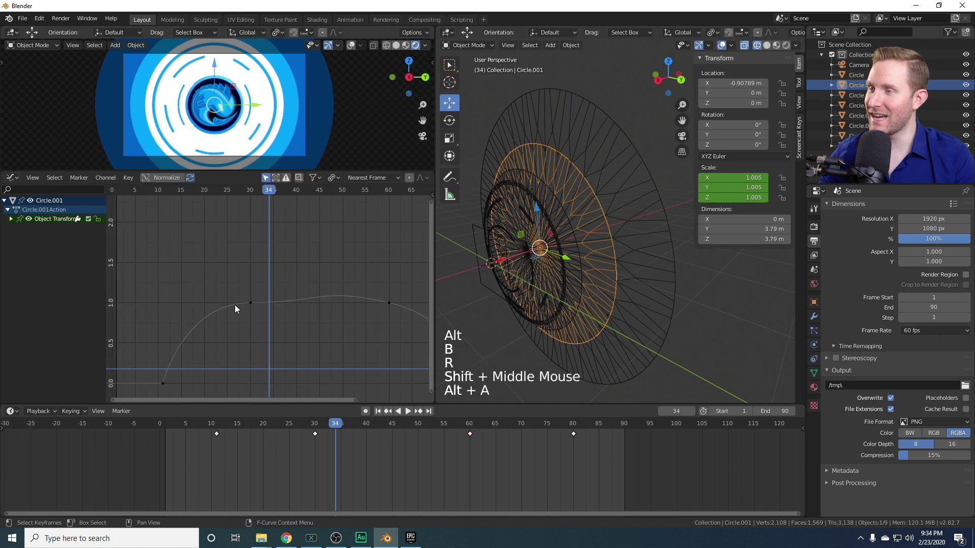
key("b")
left_click_drag(234, 285, 279, 325)
key("r")
left_click(324, 312)
Shorten the inner handles of Circle.001's frame-30 scale keyframes
key("b")
middle_click_drag(133, 259, 265, 331)
key("s")
left_click(303, 295)
Shorten the inner handles of Circle.001's frame-60 scale keyframes
middle_click_drag(367, 303, 282, 302, "shift")
key("alt+a")
key("b")
left_click_drag(295, 289, 320, 318)
key("b")
middle_click_drag(287, 279, 401, 358)
key("s")
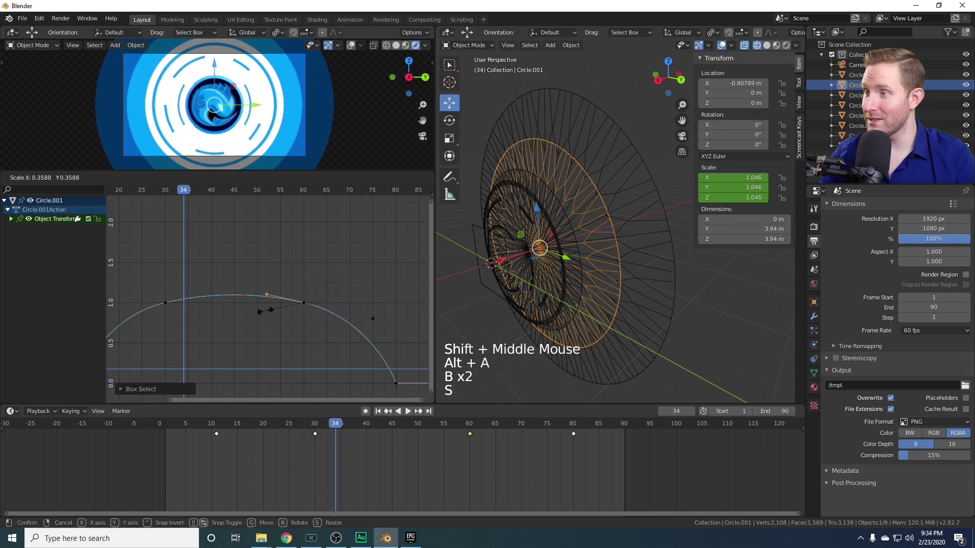
left_click(310, 314)
Select the largest disc, Circle, and tilt the handles of its frame-65 scale keyframes so the curve arches before them
left_click(661, 248)
key("alt+a")
key("b")
left_click_drag(307, 286, 352, 320)
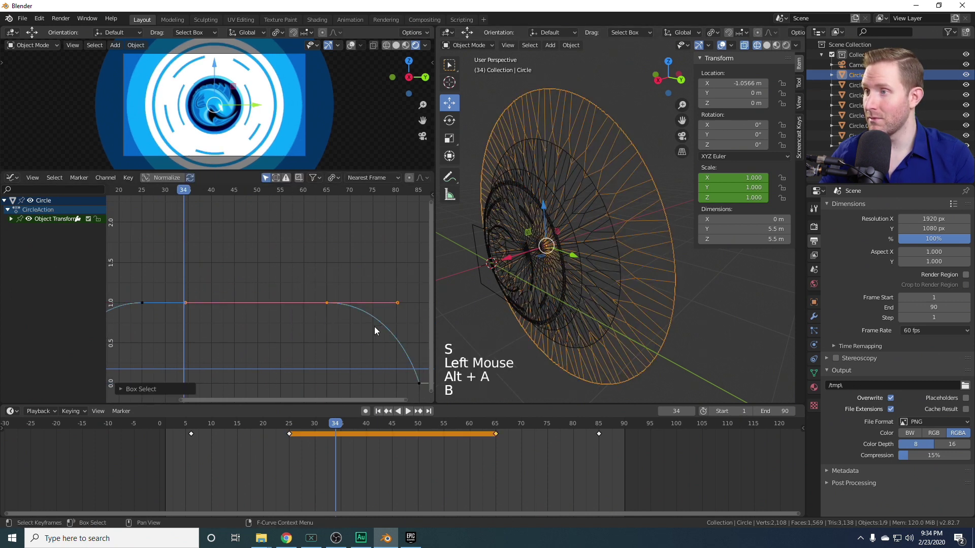
key("r")
left_click(370, 341)
Shorten the inner handles of the frame-65 scale keyframes on the largest disc, Circle
key("b")
middle_click_drag(289, 275, 407, 337)
key("s")
left_click(261, 308)
Tilt the handles of the frame-25 scale keyframes on the largest disc, Circle, upward toward the middle
middle_click_drag(245, 314, 329, 310)
scroll(309, 307, "down", 1)
key("alt+a")
key("b")
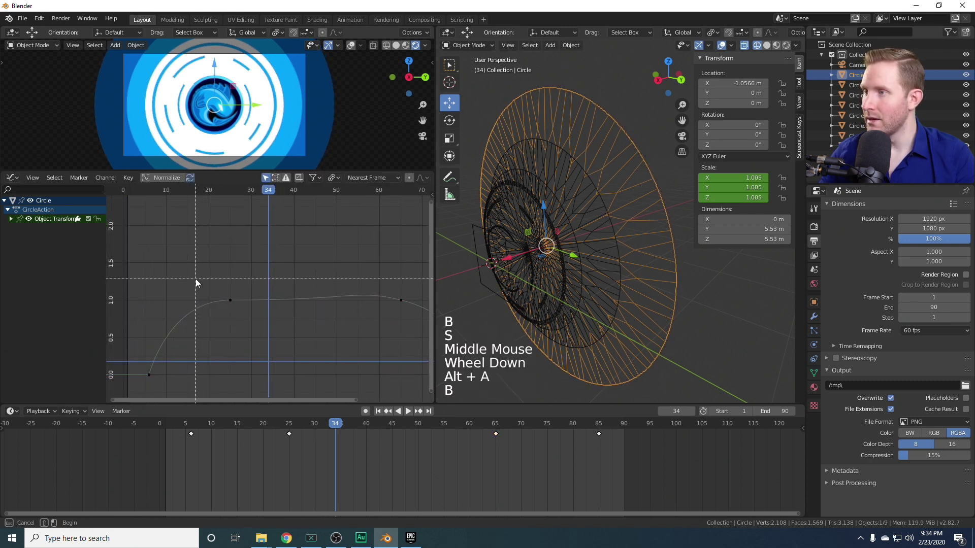
left_click_drag(197, 279, 260, 322)
key("r")
left_click(310, 286)
Shorten the inner handles of the frame-25 scale keyframes on the largest disc, Circle
key("b")
middle_click_drag(147, 279, 254, 330)
key("s")
left_click(283, 315)
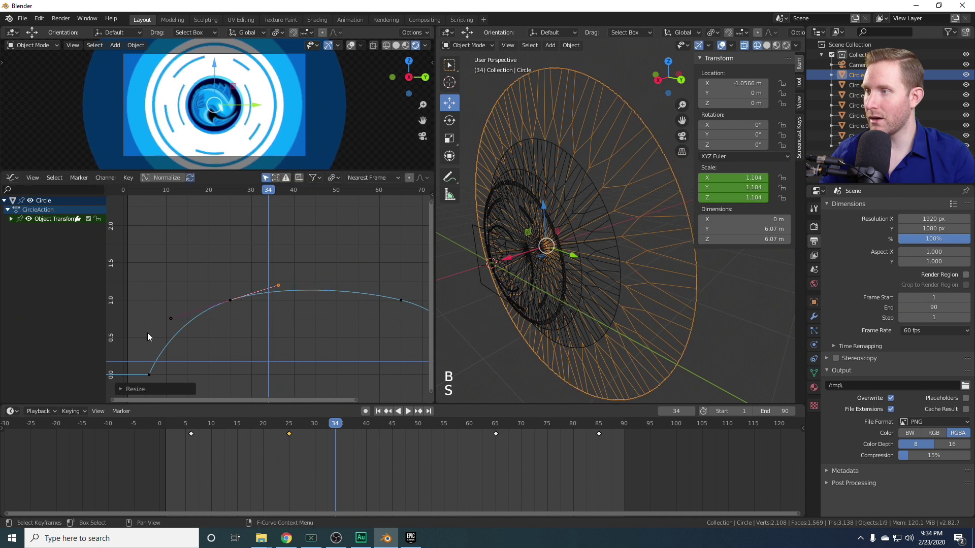
Play the animation from the start to review the discs' arched scaling, stopping at frame 37
scroll(207, 310, "down", 1)
left_click(169, 423)
key("space")
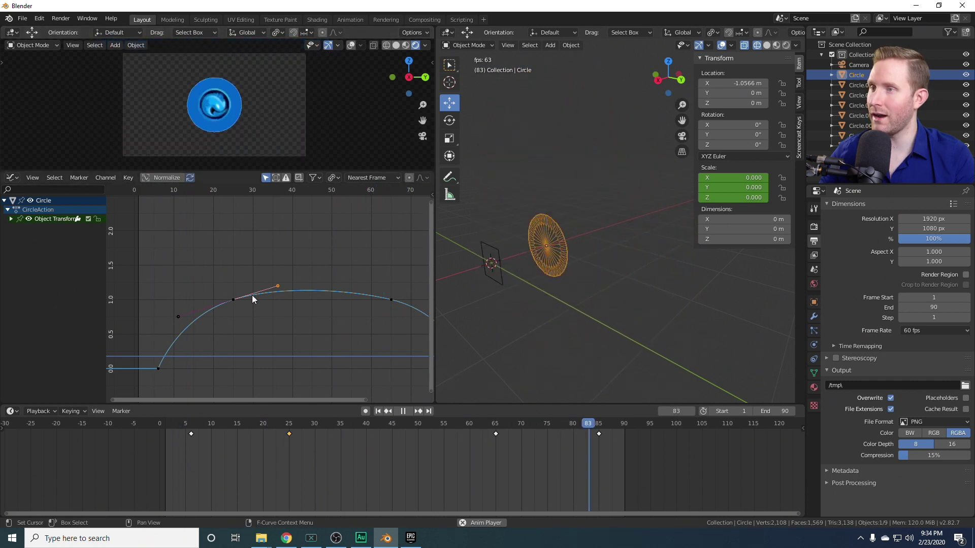
key("space")
Select the Circle.003 ring and rotate the handles of its frame-37 scale keyframes
left_click(564, 282)
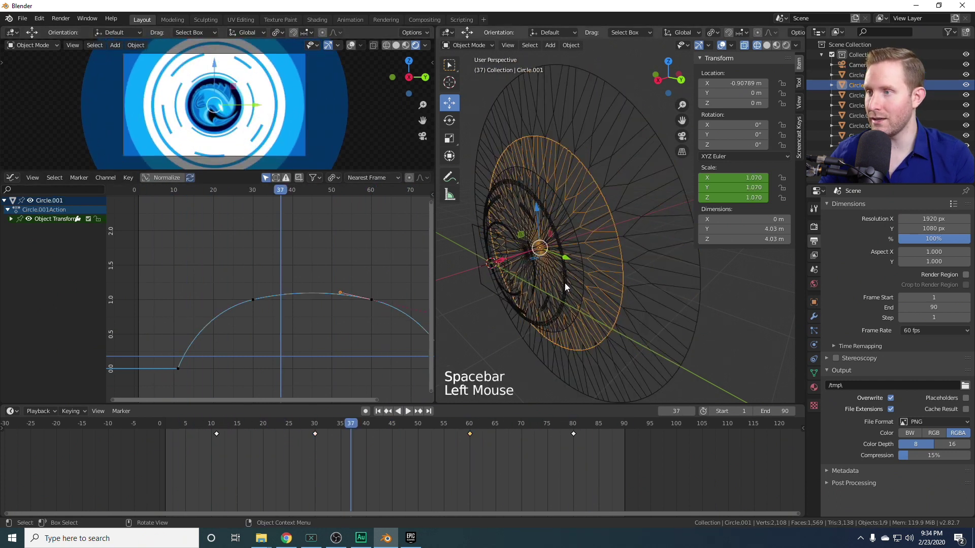
left_click(562, 283)
left_click(562, 284)
scroll(289, 308, "up", 3)
key("alt+a")
left_click(278, 300)
key("alt+a")
key("b")
left_click_drag(270, 288, 304, 311)
key("r")
left_click(367, 313)
Tilt the handles of Circle.003's frame-53 scale keyframes so the curve arches before them
key("alt+a")
key("b")
left_click_drag(359, 294, 382, 325)
key("r")
left_click(395, 331)
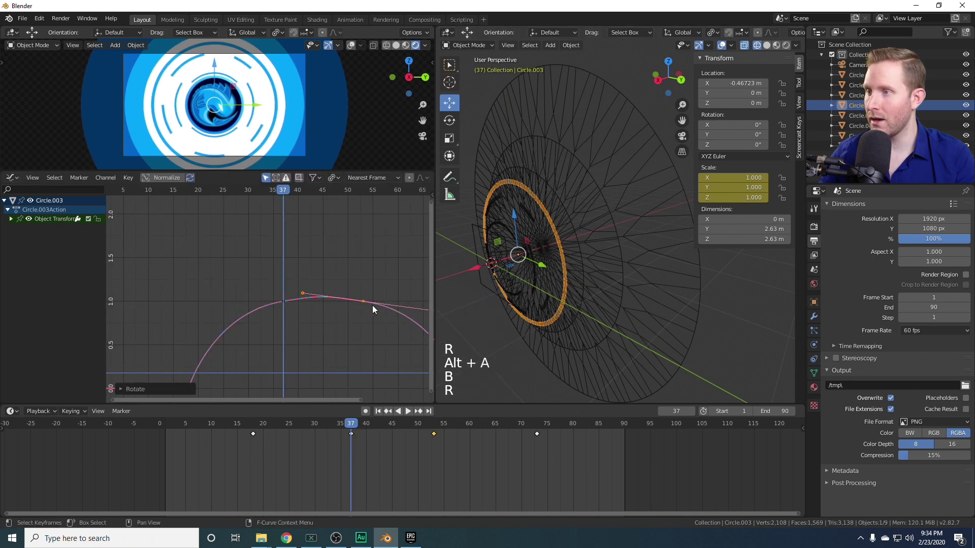
Shorten the inner handles of Circle.003's frame-53 scale keyframes
scroll(350, 292, "down", 4)
key("b")
scroll(284, 302, "up", 3)
left_click_drag(328, 276, 312, 327)
key("s")
left_click(316, 309)
Rotate the handles of Circle.003's frame-37 scale keyframes again and shorten their inner handles
key("alt+a")
key("b")
key("r")
left_click(391, 320)
key("b")
left_click_drag(195, 284, 304, 333)
key("s")
left_click(320, 318)
Play the animation to review the ring's arched scaling, stop at frame 47 and check frame 10
key("space")
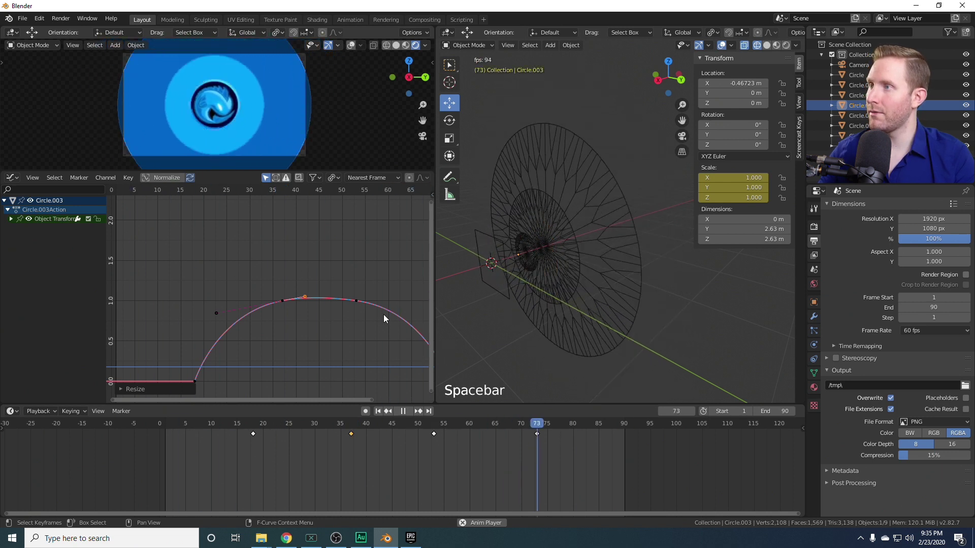
key("space")
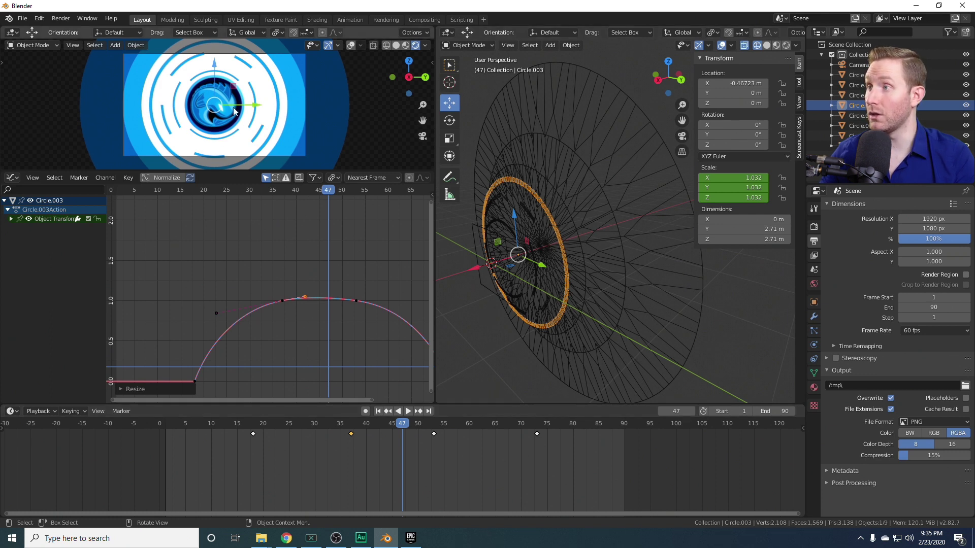
scroll(184, 148, "down", 2)
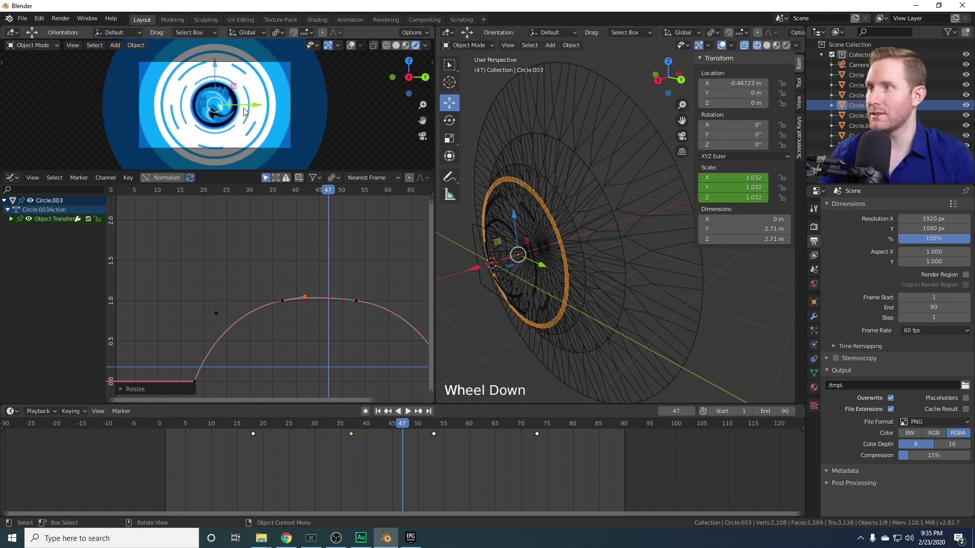
left_click(157, 191)
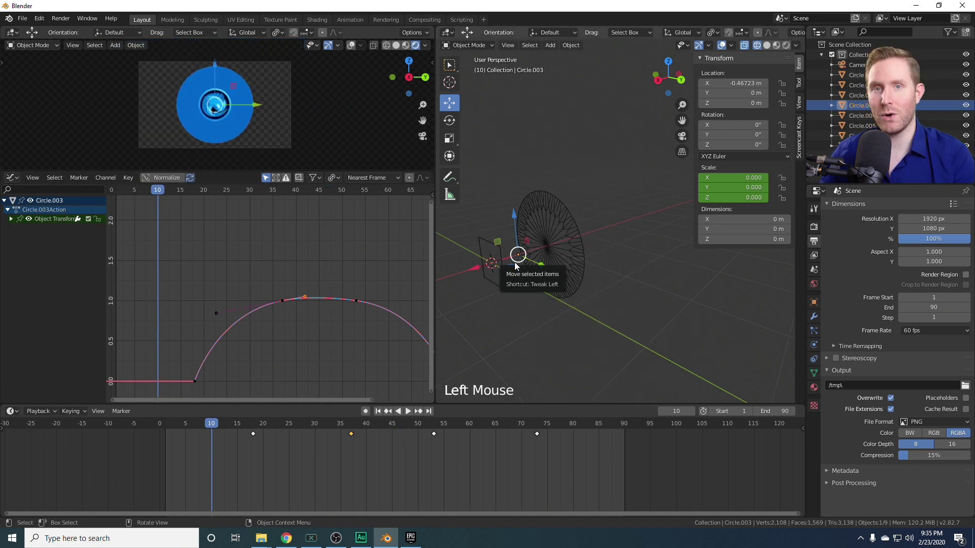
Save the project as Stinger_001 in the P:\StreamSchool\009_LogoStinger folder
key("ctrl+s")
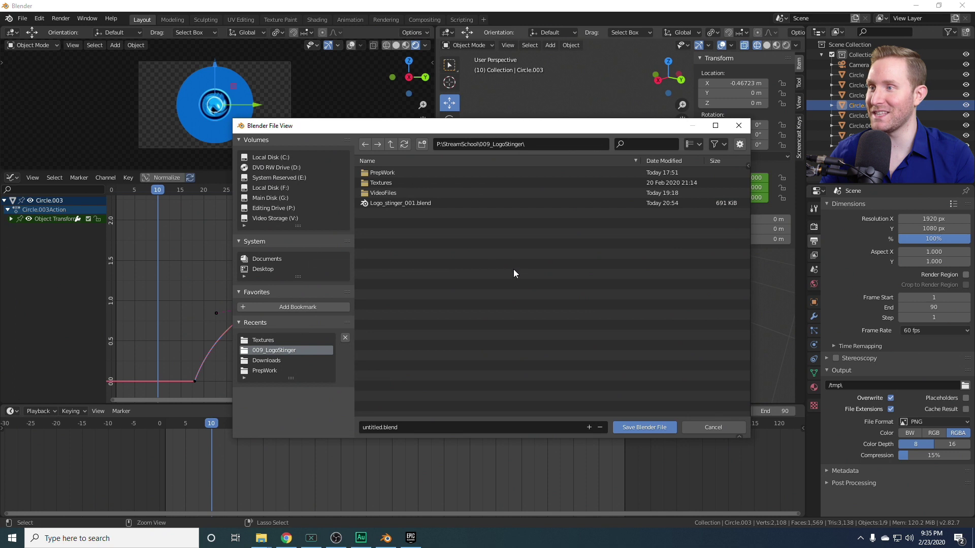
left_click(409, 429)
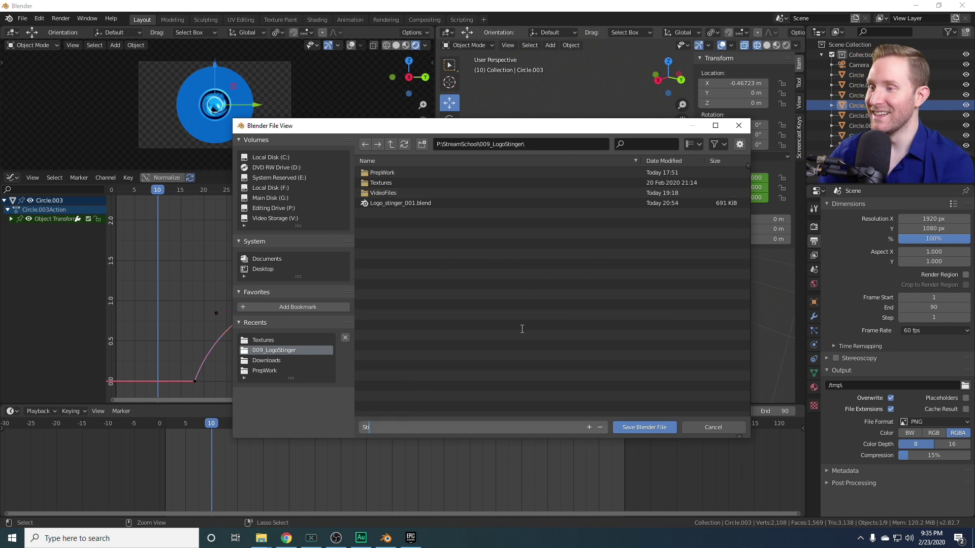
type("Stinger_001")
key("Return")
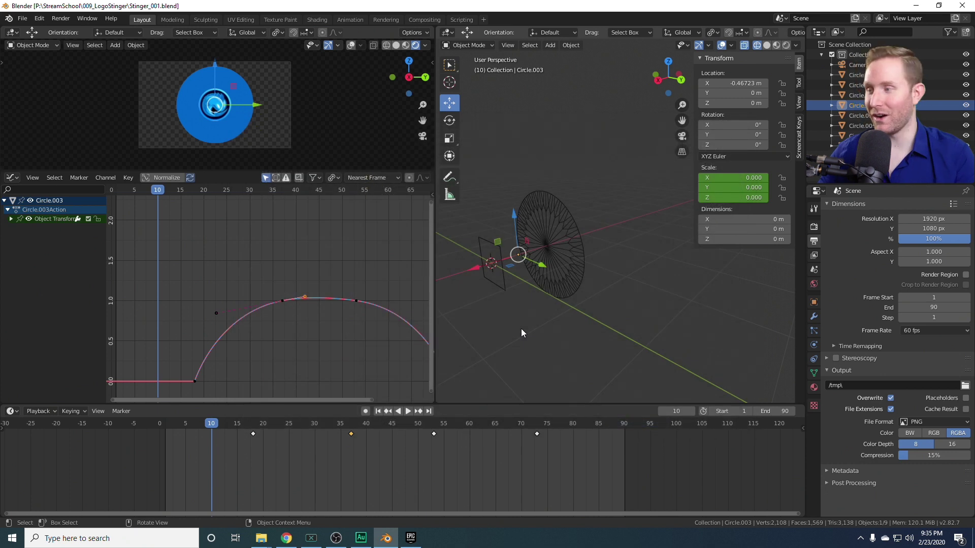
Switch the perspective view to solid shading and move to frame 30 to look over the stacked circles
key("shift+Left")
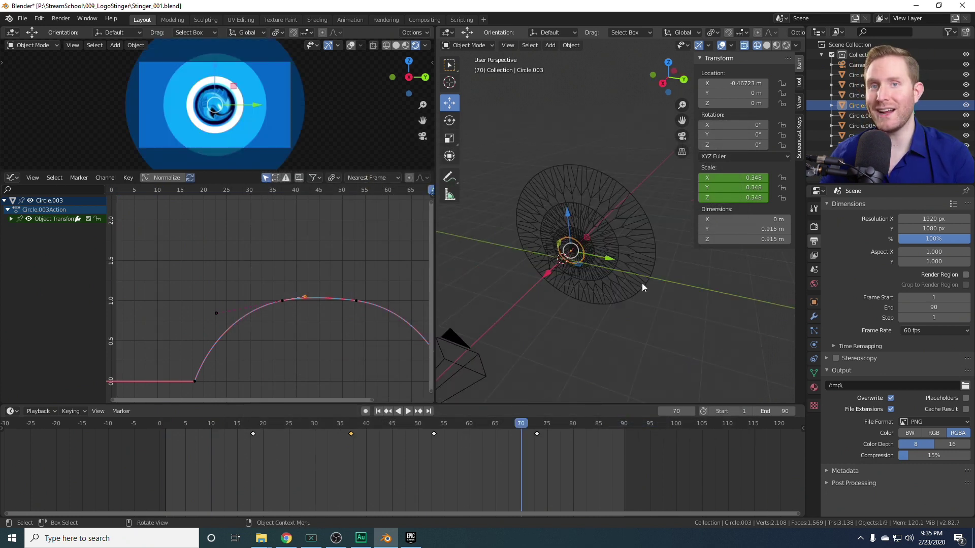
middle_click_drag(642, 282, 620, 280)
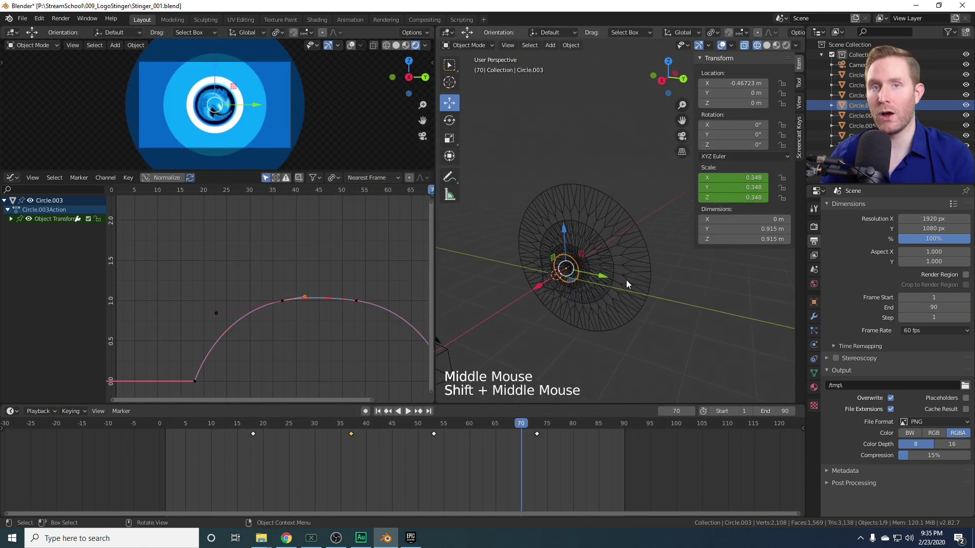
scroll(632, 281, "up", 2)
key("z")
left_click(625, 249)
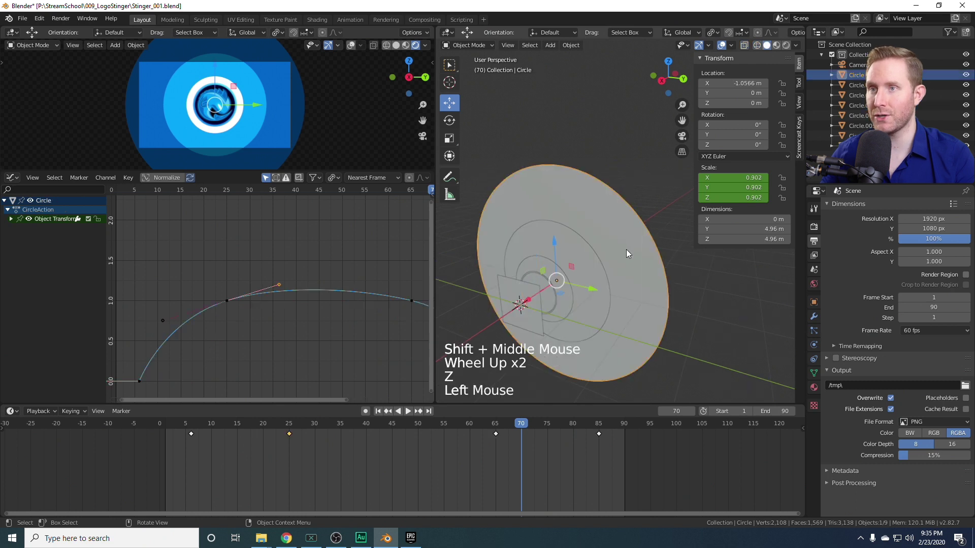
left_click(570, 282)
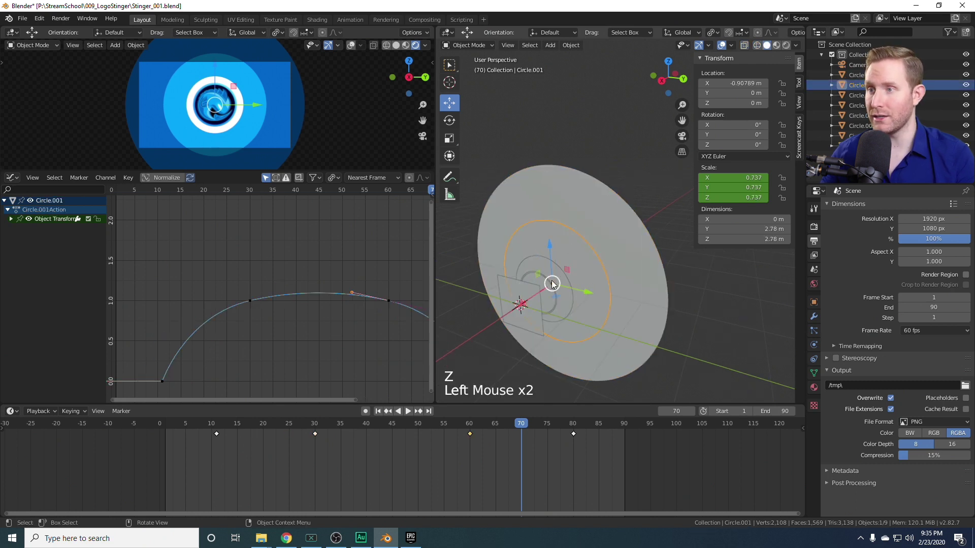
left_click(314, 424)
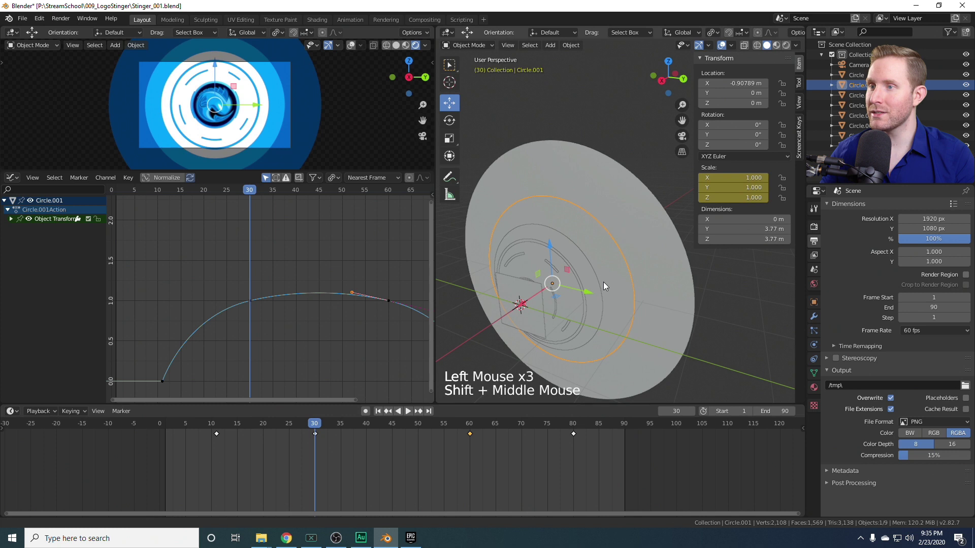
middle_click_drag(603, 279, 621, 271, "shift")
scroll(566, 293, "up", 3)
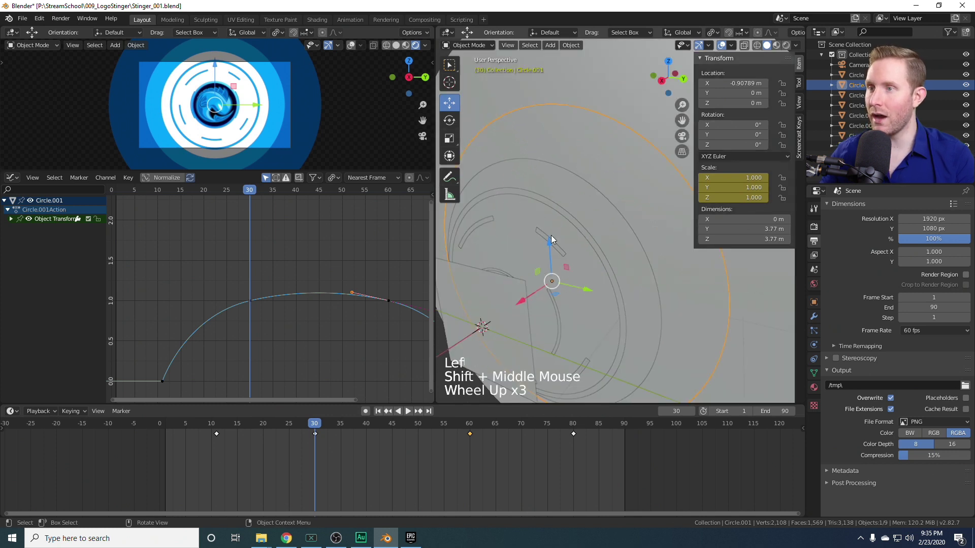
Select the dashed ring Circle.004 and move to its scale keyframe at frame 40
left_click(565, 253)
middle_click_drag(584, 311, 610, 254, "shift")
left_click(364, 424)
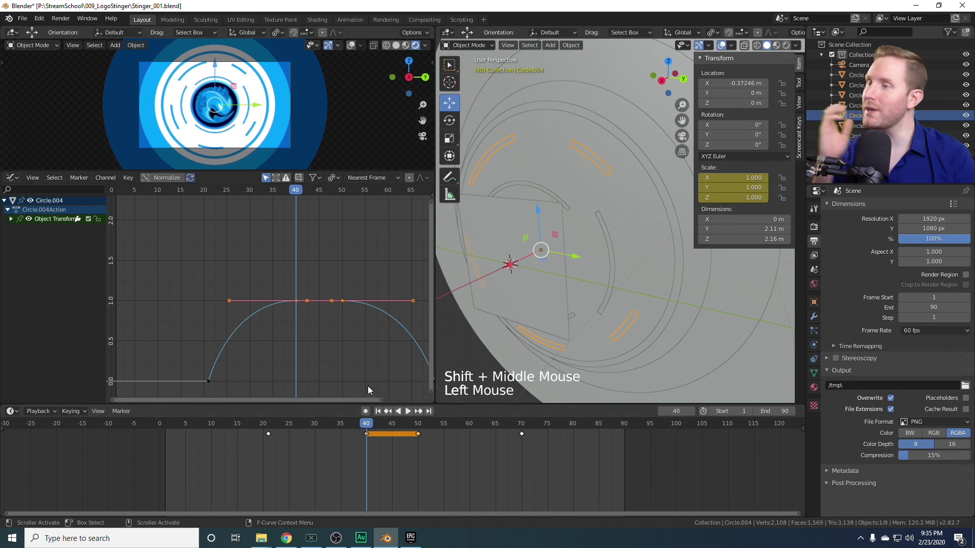
mouse_move(371, 433)
left_mouse_down()
mouse_move(416, 421)
mouse_move(367, 431)
left_mouse_up()
scroll(610, 254, "down", 1)
middle_click_drag(610, 255, 588, 260, "shift")
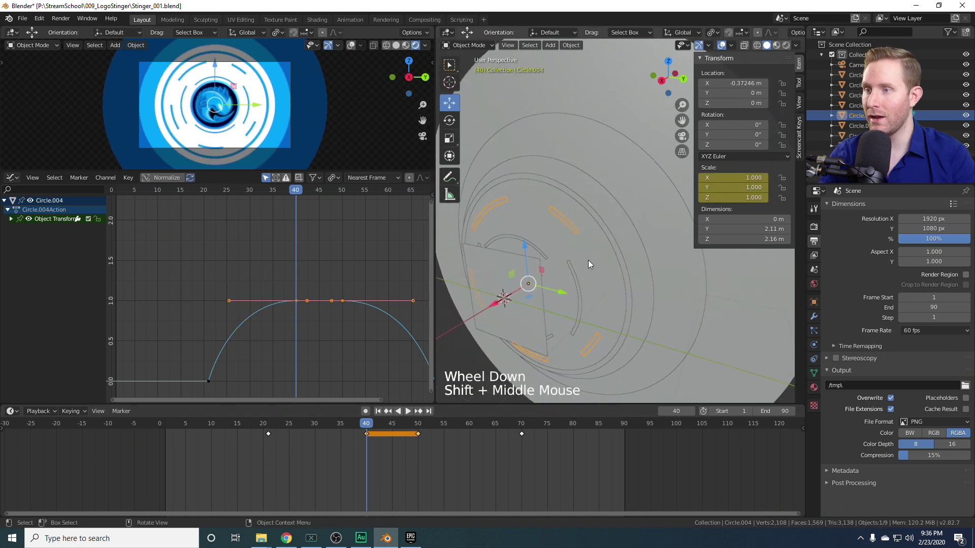
scroll(587, 260, "down", 2)
Activate the Rotate tool and insert a rotation keyframe for Circle.004 at frame 40
left_click(450, 120)
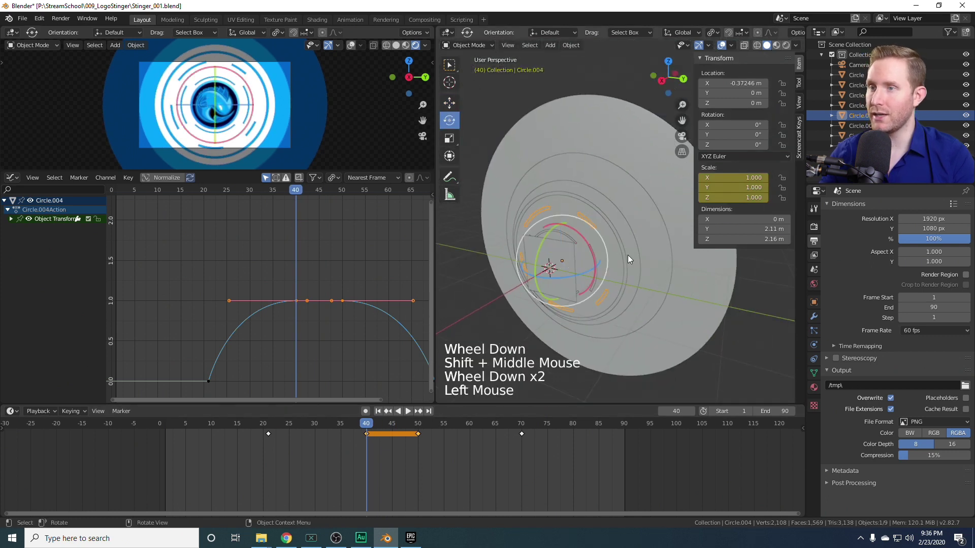
key("i")
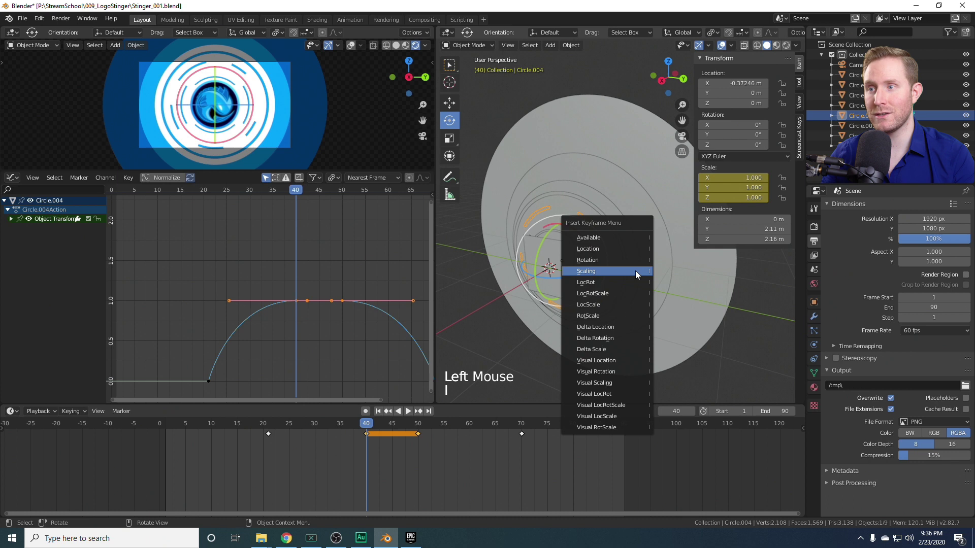
left_click(618, 262)
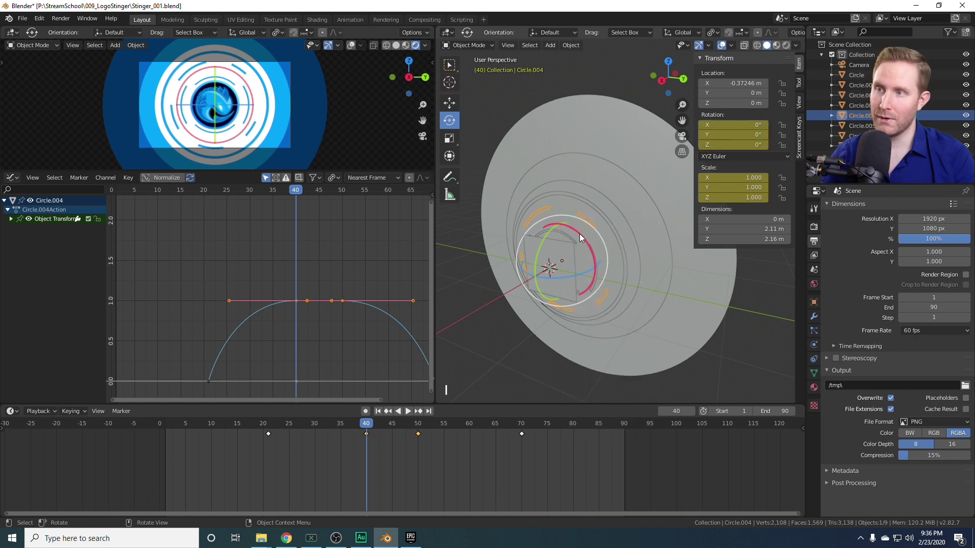
left_click_drag(581, 236, 595, 251)
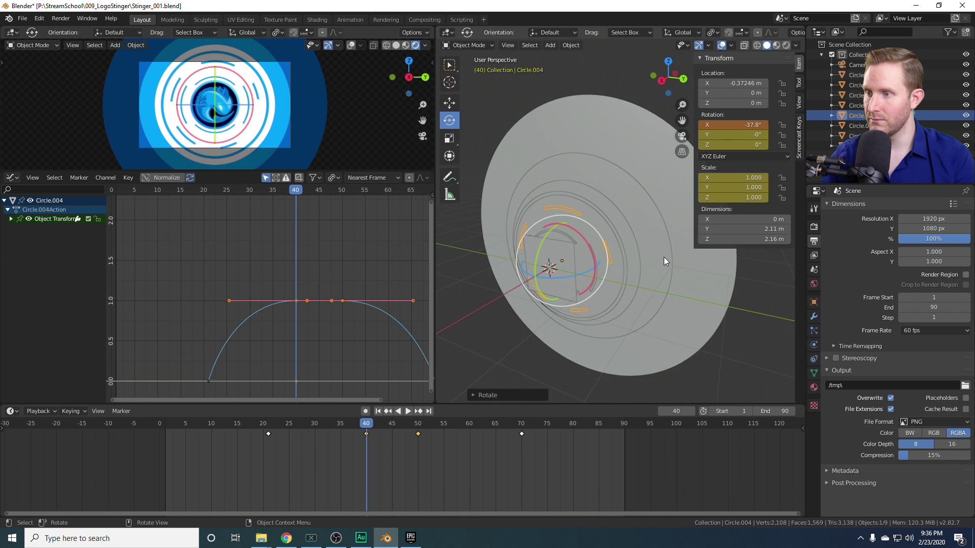
key("Left")
key("Right")
At frame 50, rotate Circle.004 to about -28° on X and insert a rotation keyframe
left_click(373, 427)
left_click_drag(373, 428, 418, 428)
left_click_drag(584, 237, 592, 256)
key("i")
left_click(653, 248)
Set all keyframes of Circle.004's X rotation curve to linear interpolation and scrub back to frame 46
scroll(340, 330, "down", 3)
middle_click_drag(340, 330, 327, 300)
scroll(314, 322, "down", 1)
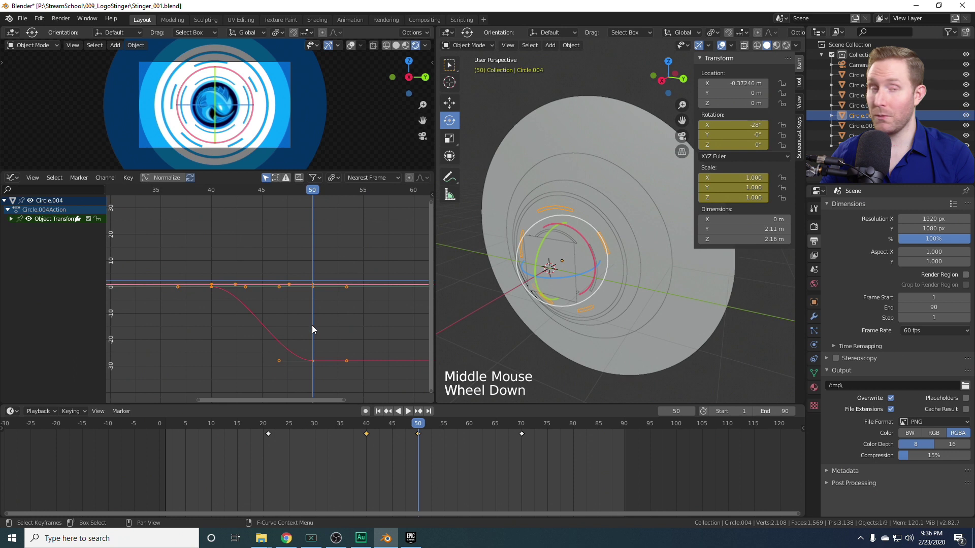
middle_click_drag(306, 335, 315, 317)
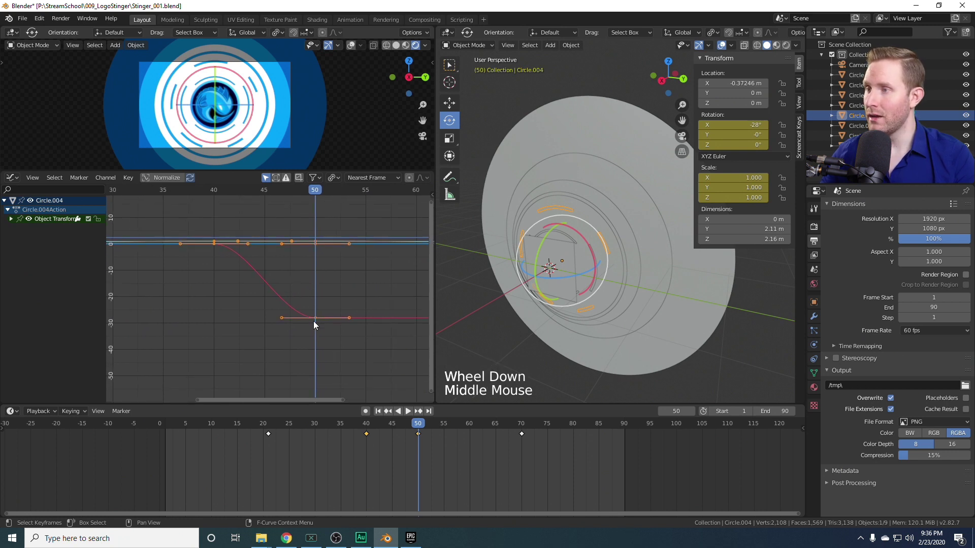
left_click(314, 318)
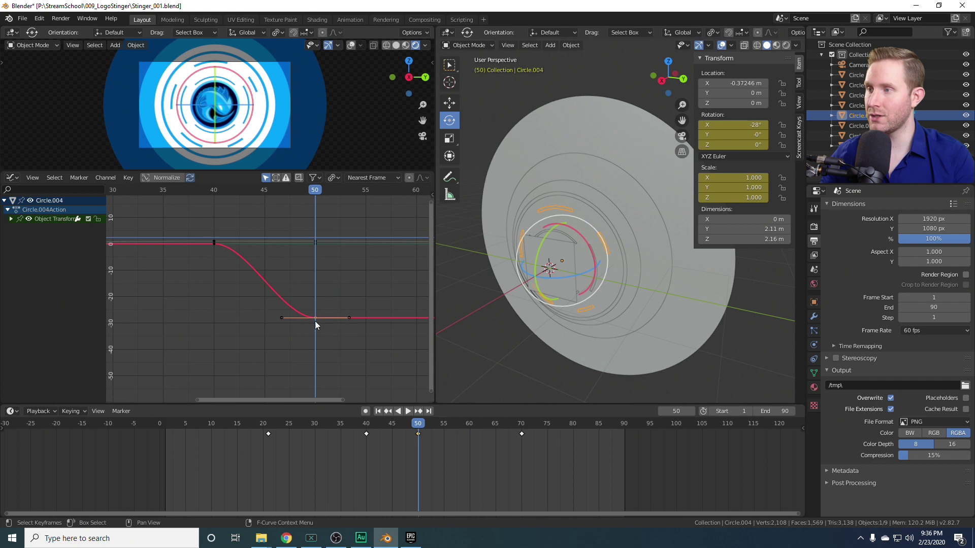
key("l")
right_click(313, 317)
mouse_move(312, 317)
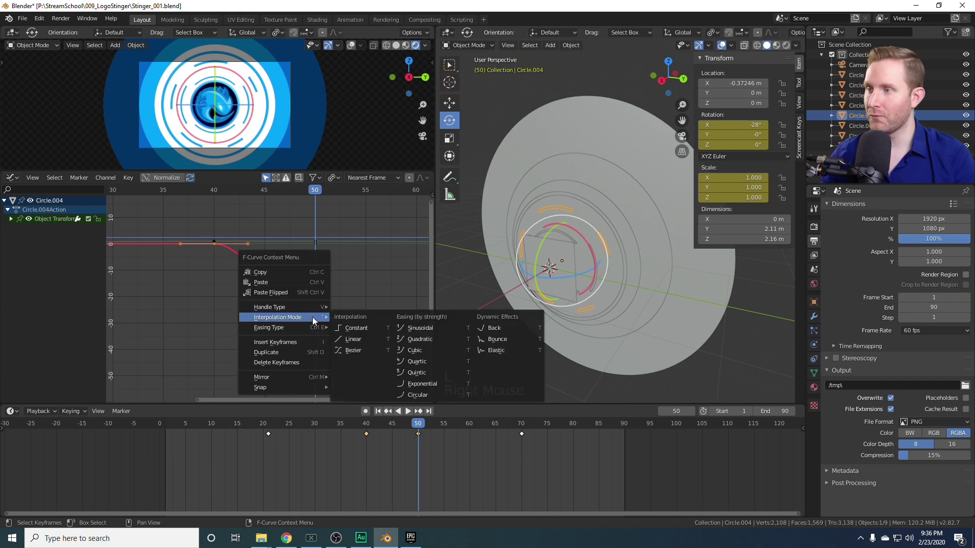
left_click(362, 339)
left_click_drag(315, 190, 273, 270)
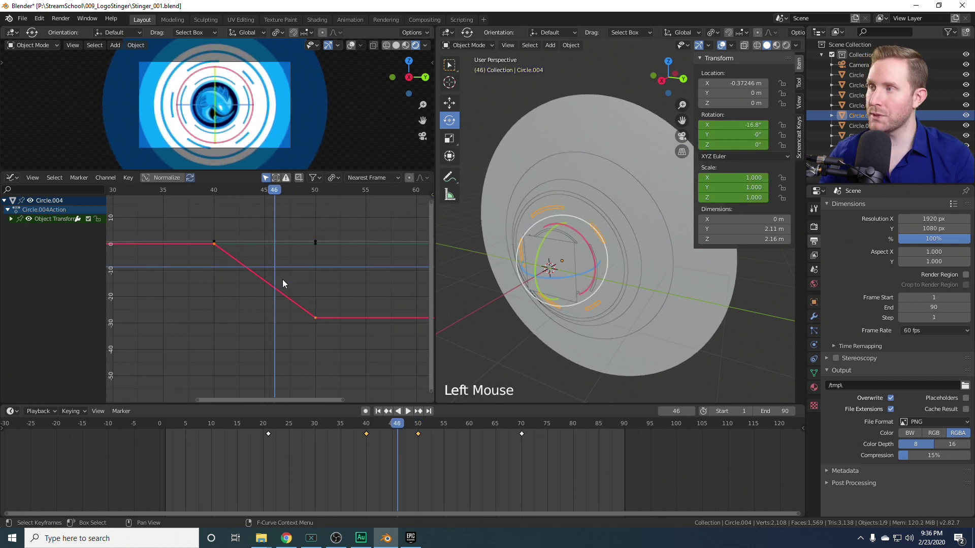
Apply linear extrapolation to Circle.004's X rotation curve and preview the ring's spin
left_click(104, 177)
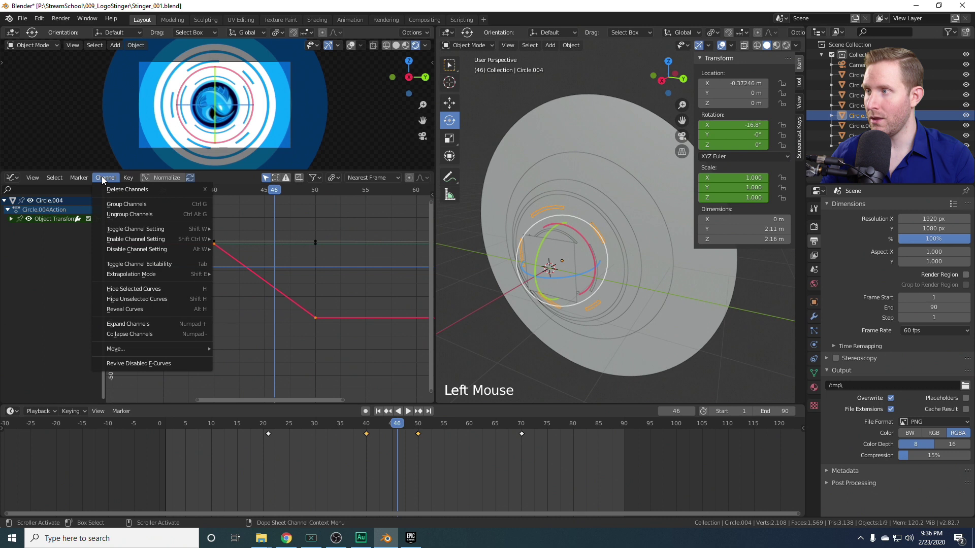
mouse_move(131, 273)
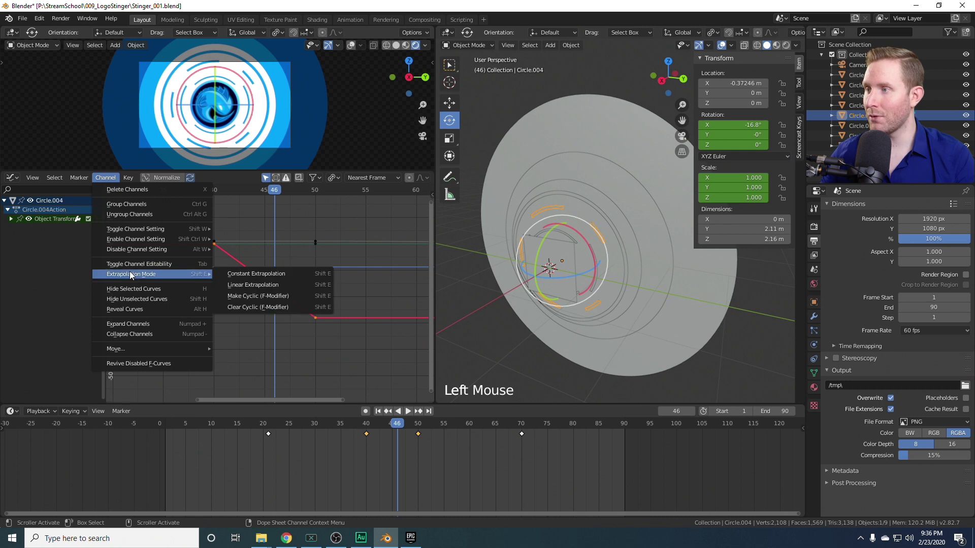
left_click(255, 284)
scroll(269, 297, "down", 18)
scroll(282, 306, "down", 3)
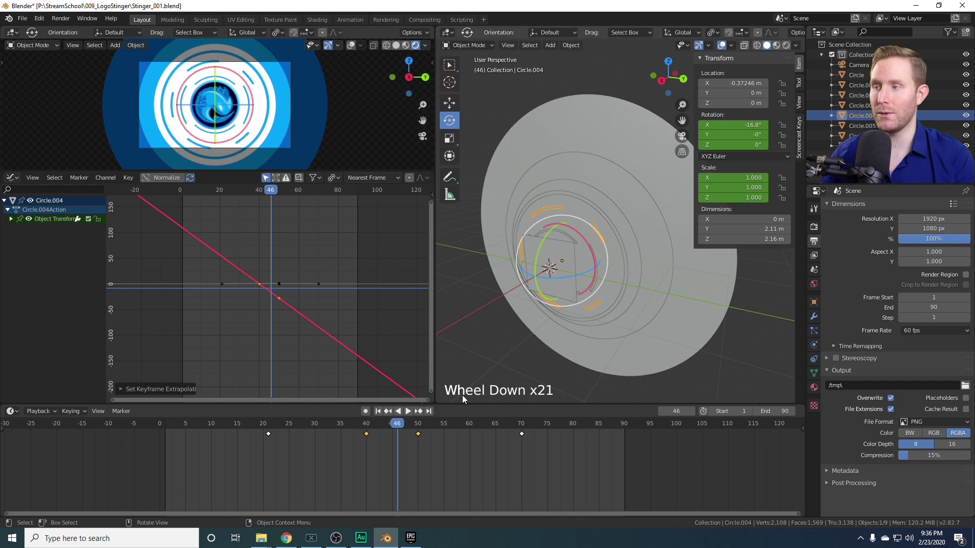
left_click_drag(270, 191, 273, 251)
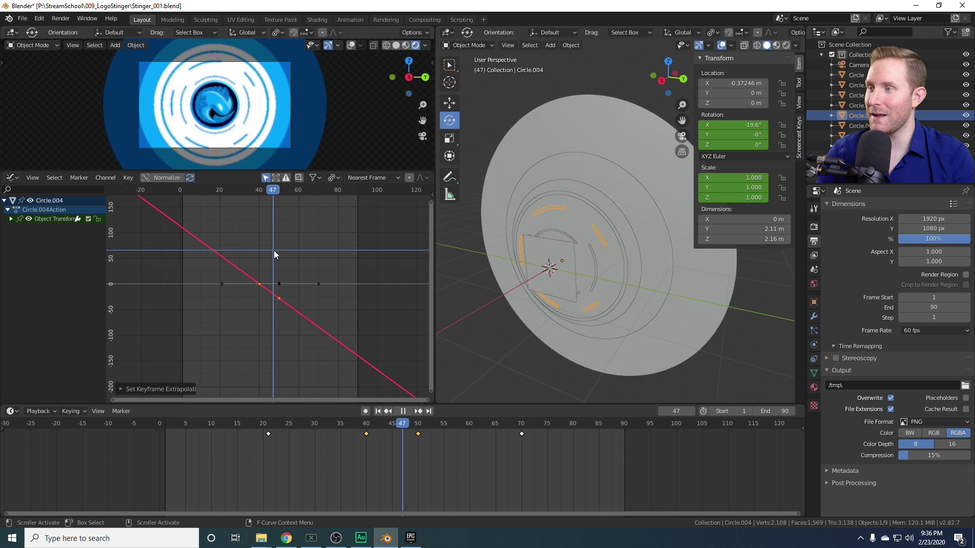
Select the arc ring Circle.005, step through its keyframes and stop at frame 42
scroll(638, 285, "up", 3)
middle_click_drag(639, 285, 622, 273, "shift")
left_click(608, 294)
key("Down")
scroll(571, 273, "down", 1)
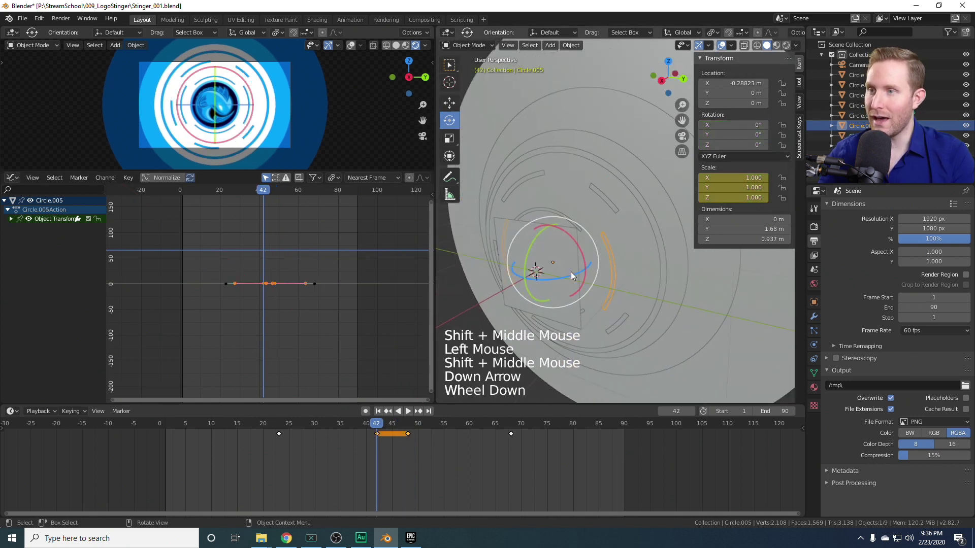
key("Up")
key("Up")
key("Up")
key("Down")
key("Down")
key("Down")
key("Down")
key("Up")
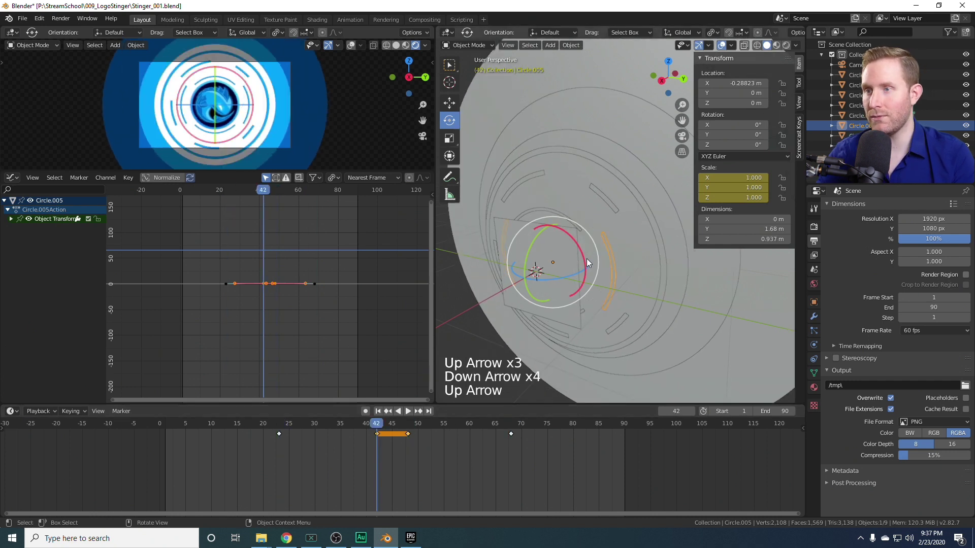
Keyframe Circle.005's rotation at 0° on frame 42 and at about 23.3° on X on frame 48
key("i")
left_click(647, 267)
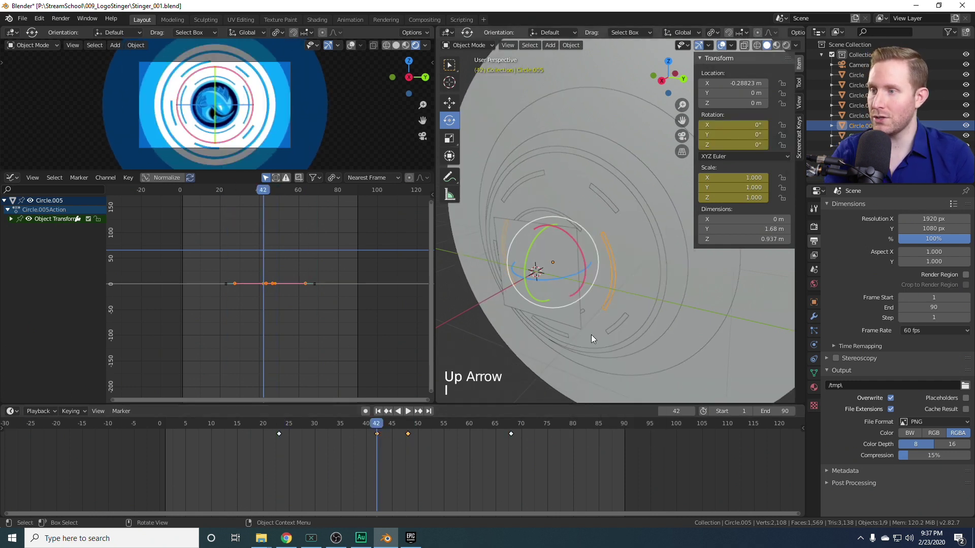
key("Up")
left_click_drag(582, 252, 586, 212)
key("i")
left_click(677, 259)
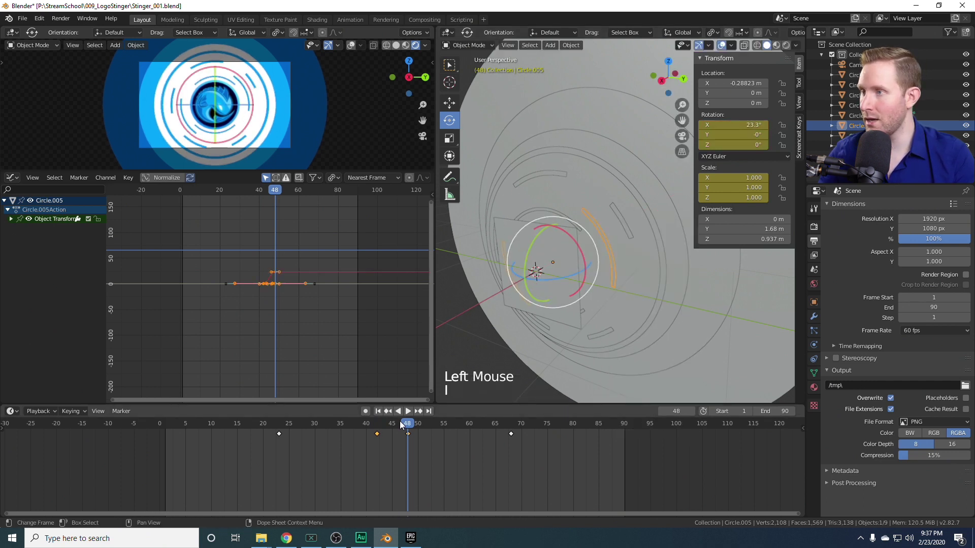
Set all keyframes of Circle.005's X rotation curve to linear interpolation
scroll(270, 274, "up", 1)
middle_click_drag(270, 274, 304, 289)
scroll(319, 298, "up", 10)
left_click(345, 267)
right_click(346, 266)
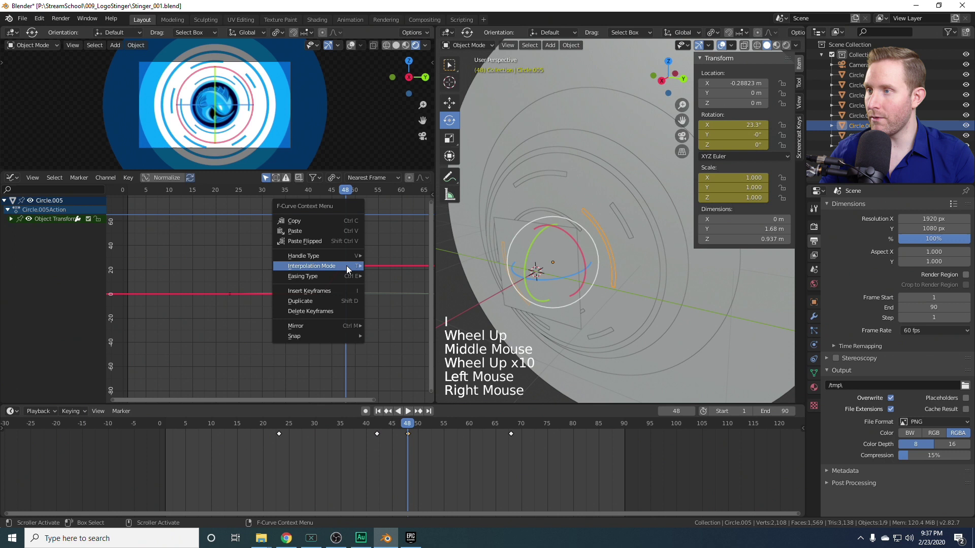
key("l")
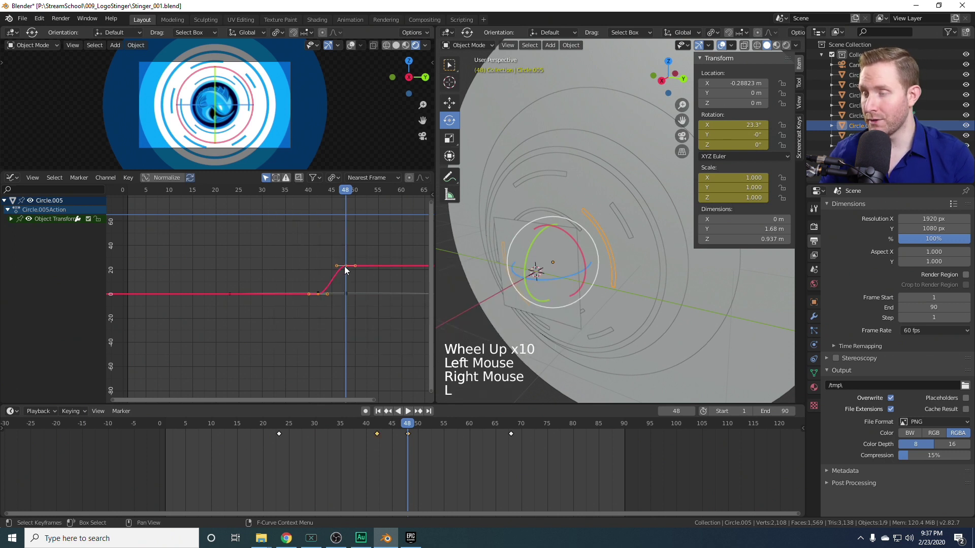
right_click(345, 266)
mouse_move(330, 266)
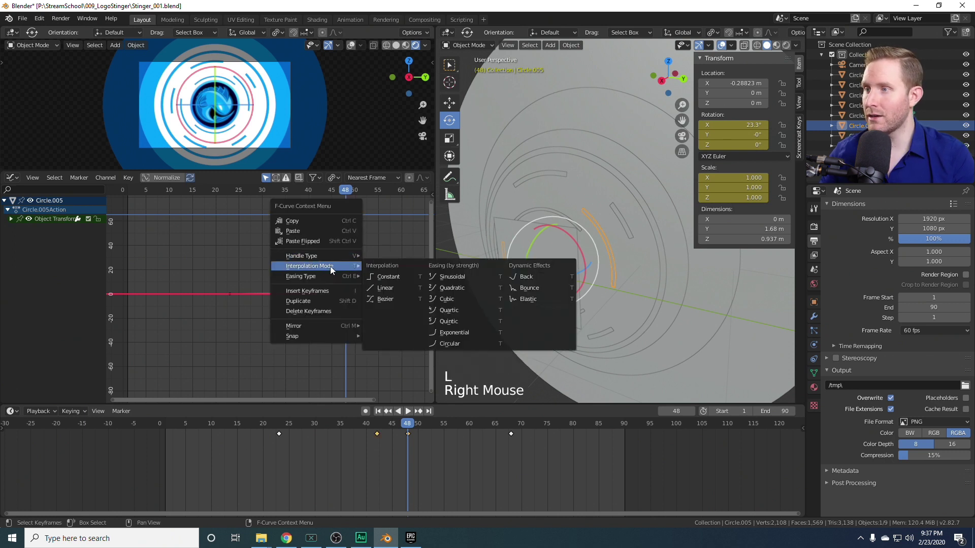
left_click(376, 288)
Apply linear extrapolation to Circle.005's X rotation curve and play the animation to review its spin
left_click(105, 177)
mouse_move(134, 273)
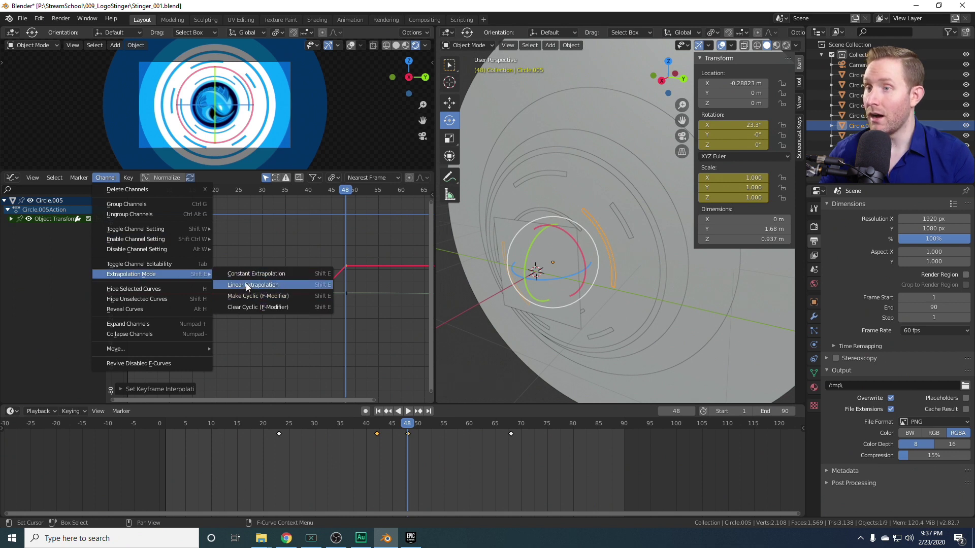
left_click(246, 283)
scroll(273, 303, "down", 9)
left_click(554, 259)
key("space")
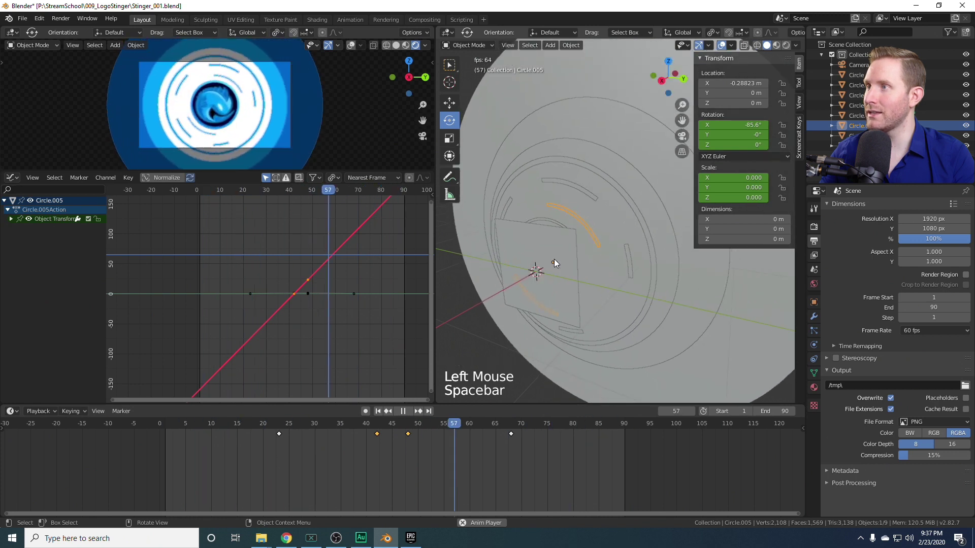
key("space")
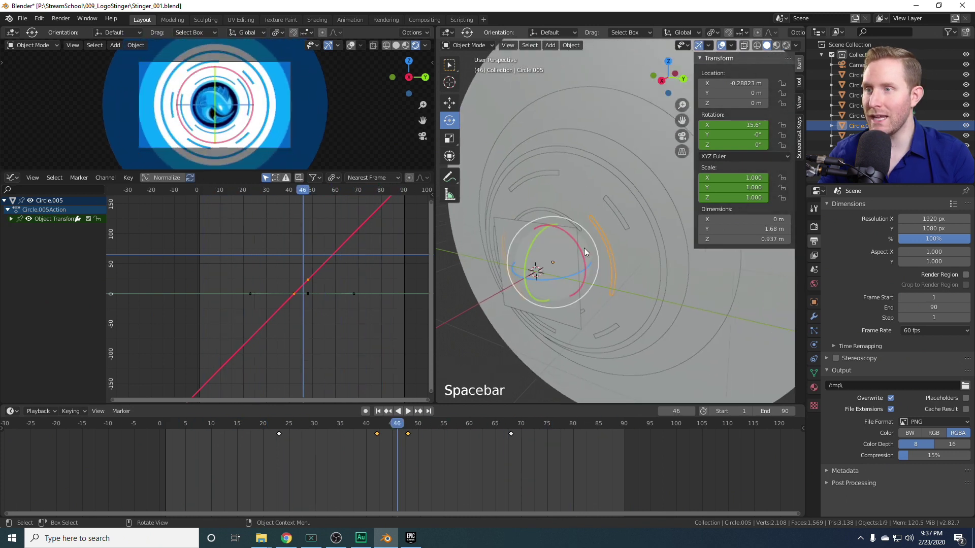
Select the inner arc ring Circle.006 and keyframe its rotation at 0° on frame 43
left_click(544, 206)
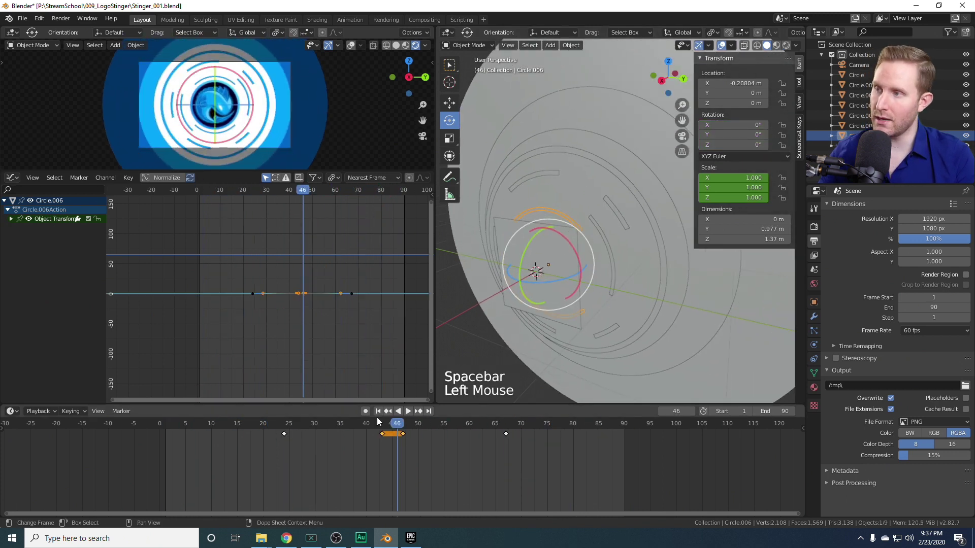
scroll(498, 355, "up", 2)
scroll(500, 351, "up", 3)
key("Down")
scroll(523, 269, "down", 4)
middle_click_drag(529, 265, 564, 263, "shift")
scroll(564, 263, "up", 1)
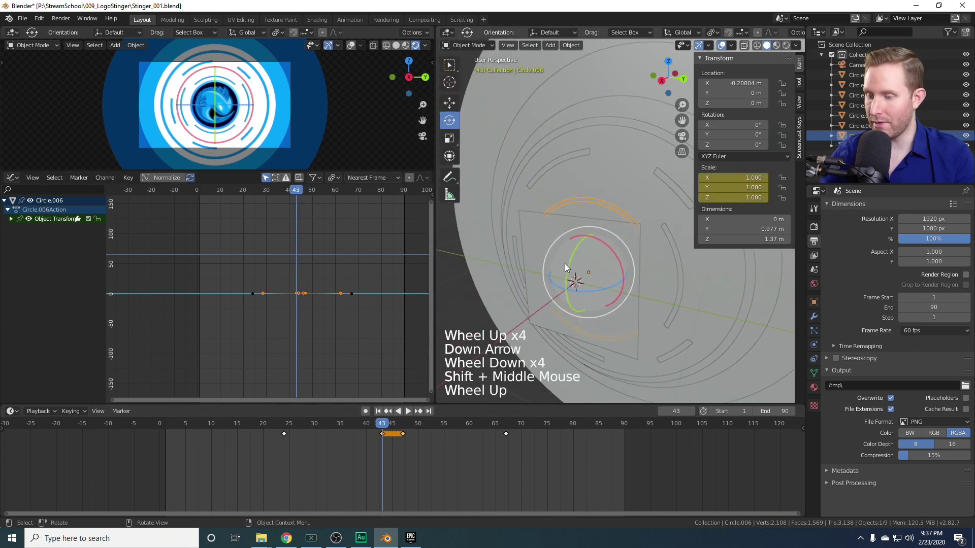
key("i")
left_click(601, 253)
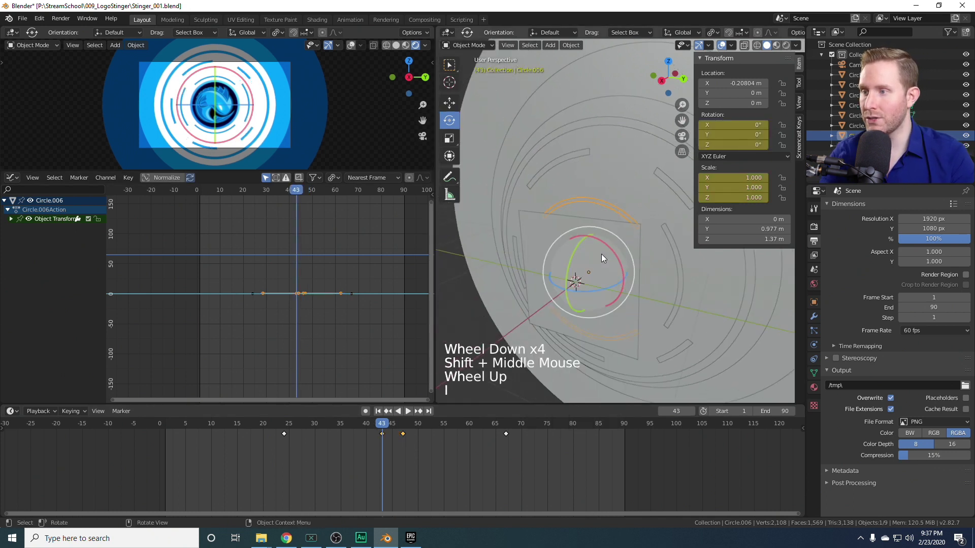
Rotate Circle.006 to about -26.1° on X at frame 47 and keyframe its rotation there
key("Up")
key("i")
left_click(604, 262)
left_click_drag(602, 240, 620, 256)
left_click(669, 251)
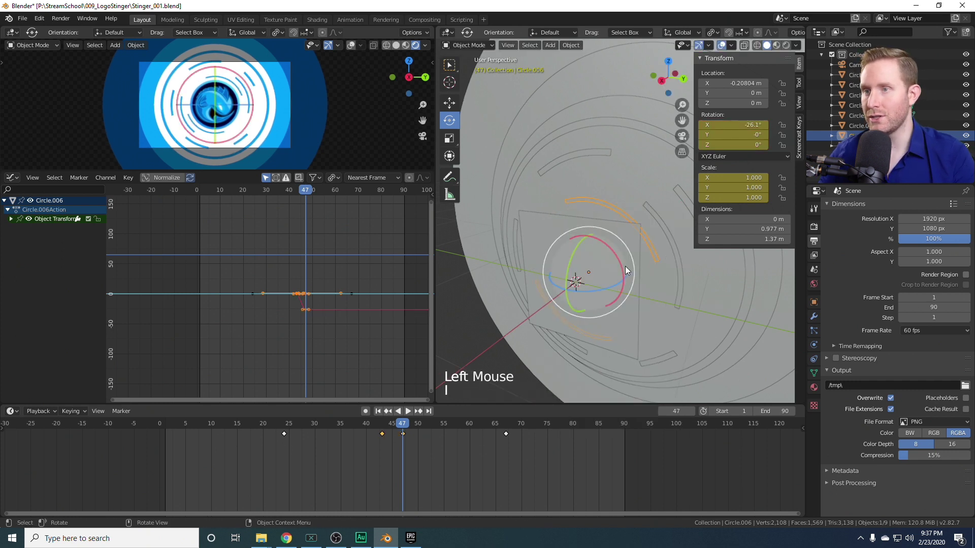
Set all keyframes of Circle.006's X rotation curve to linear interpolation
scroll(557, 218, "down", 2)
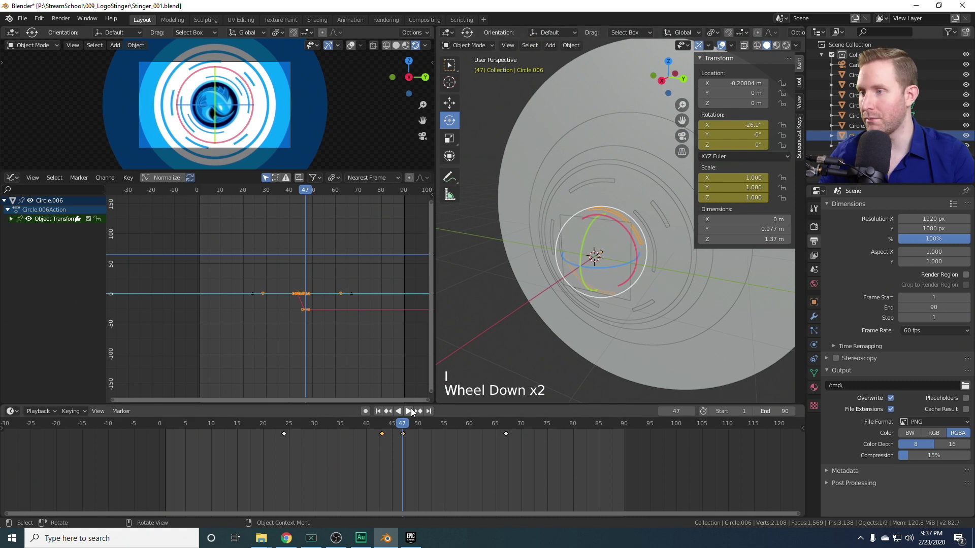
scroll(311, 331, "up", 10)
left_click(349, 332)
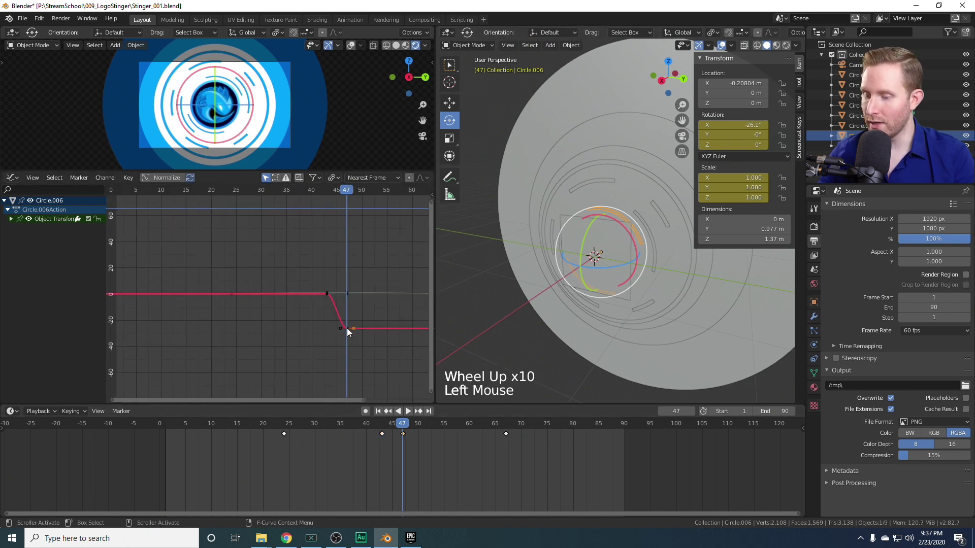
right_click(345, 329)
mouse_move(345, 329)
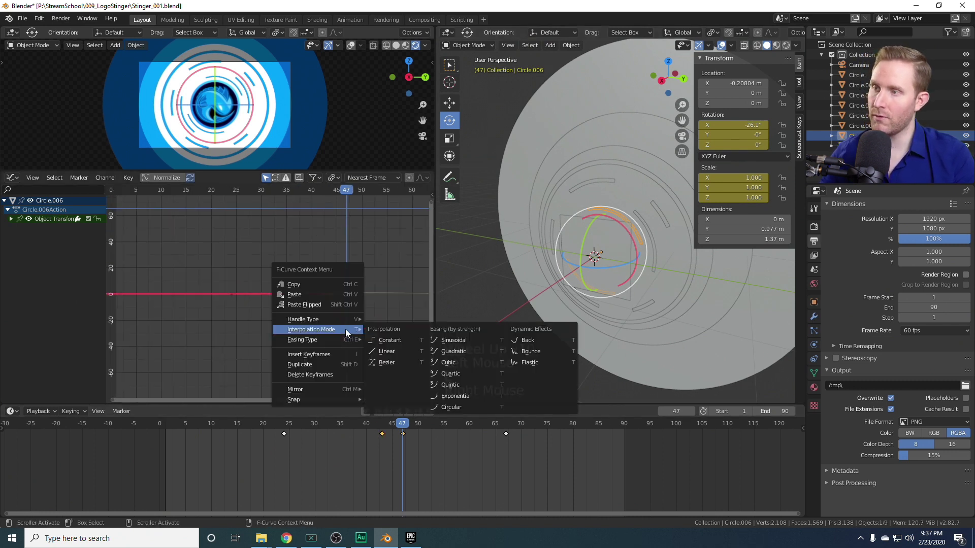
left_click(387, 352)
Apply linear extrapolation to Circle.006's X rotation curve and play the animation to review its spin
middle_click_drag(387, 354, 349, 357)
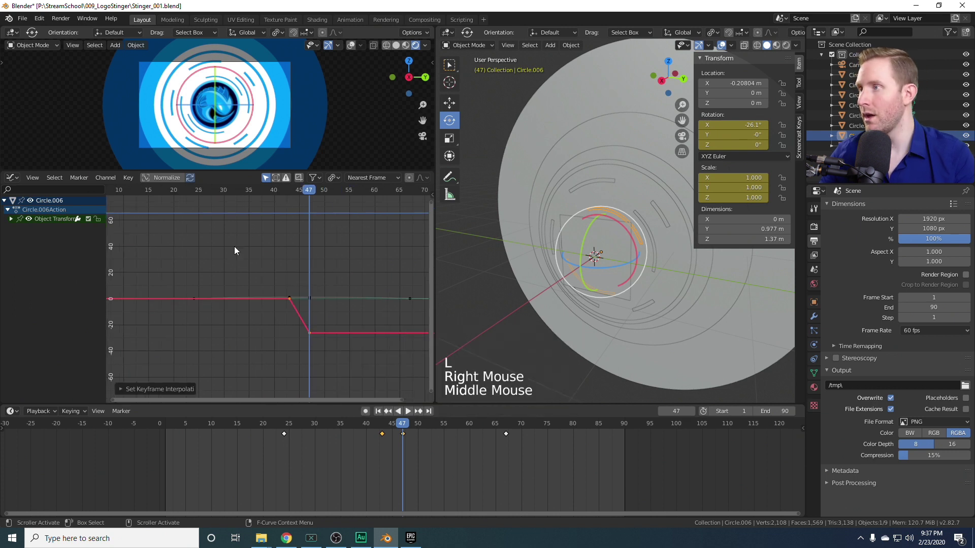
left_click(106, 178)
mouse_move(135, 275)
left_click(257, 284)
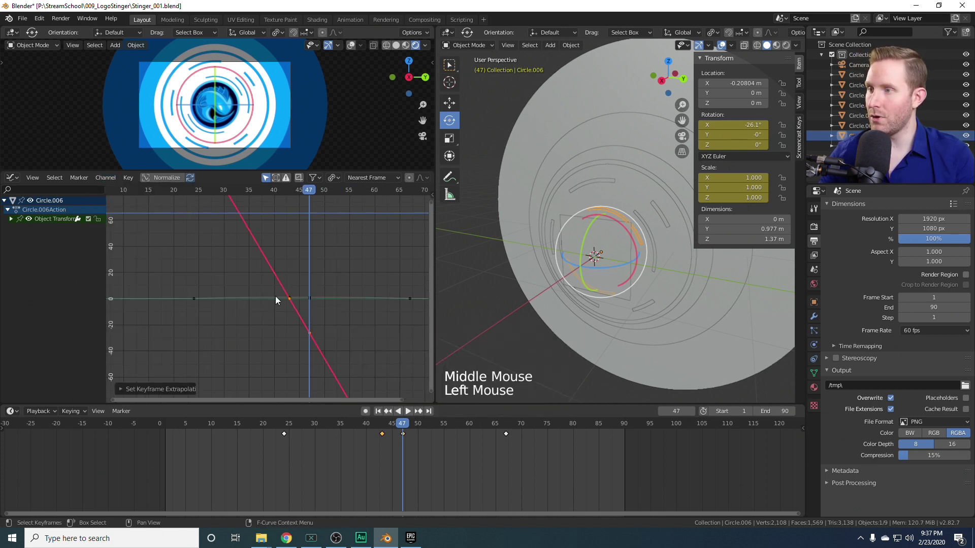
scroll(278, 313, "down", 10)
left_click_drag(263, 426, 169, 428)
key("space")
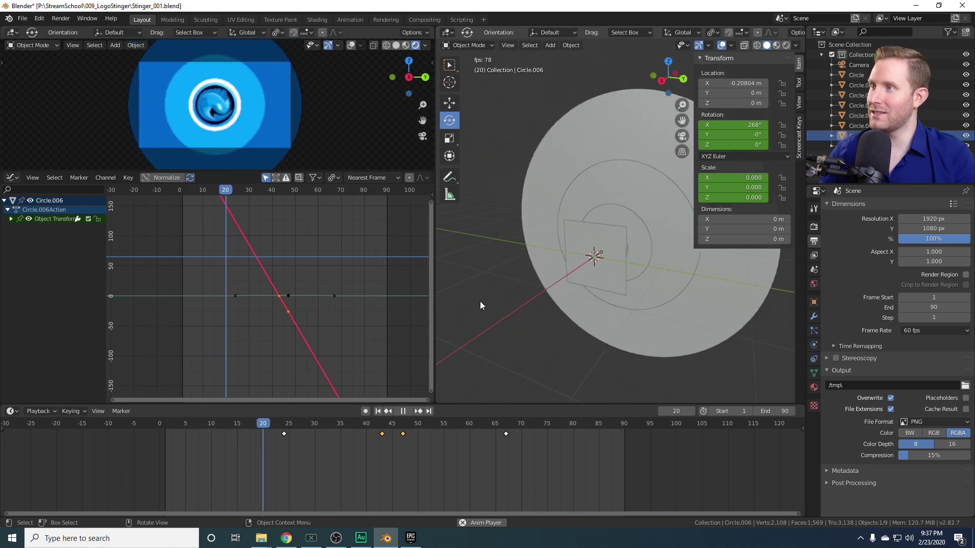
key("space")
Slow Circle.006's spin by moving its frame 47 X rotation keyframe along the value axis to about -14°
left_click(285, 190)
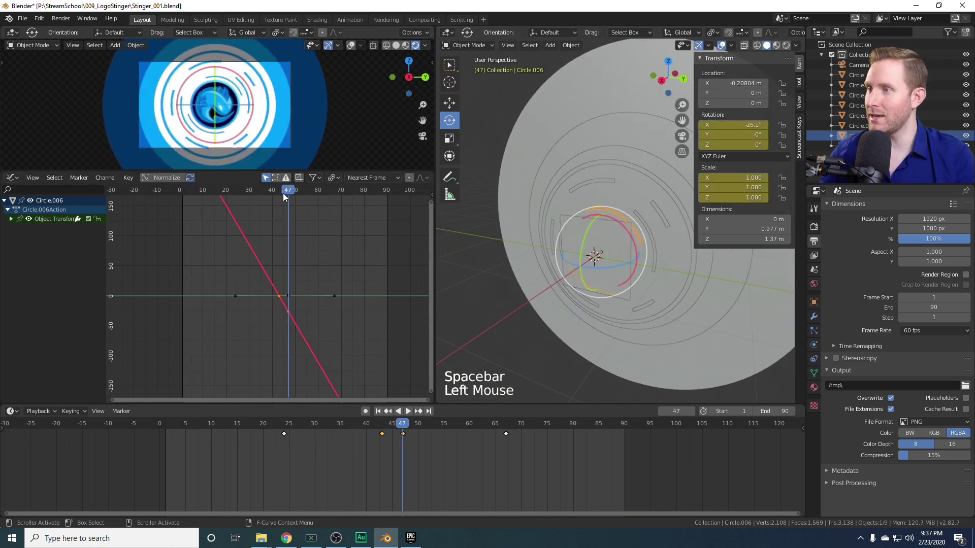
scroll(296, 330, "up", 9)
left_click(306, 330)
key("g")
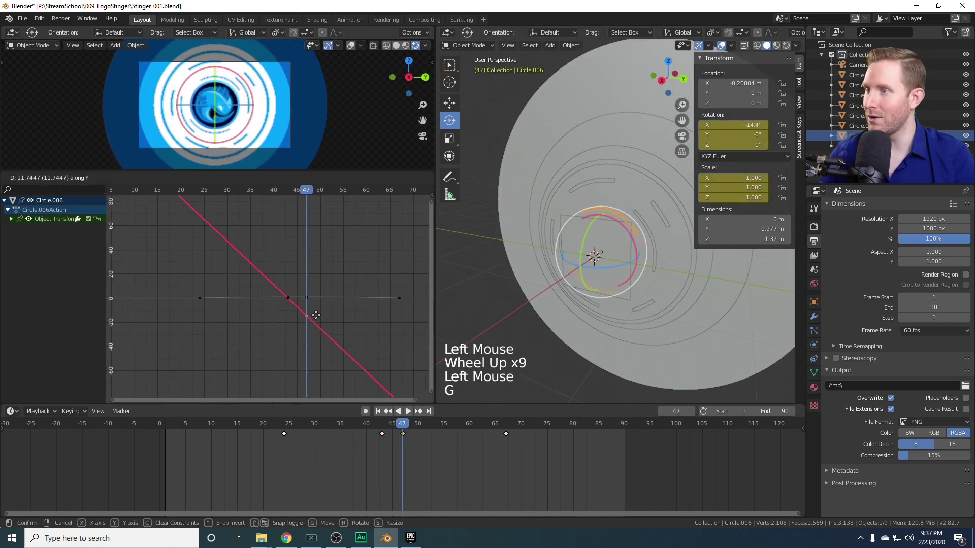
left_click(312, 312)
Select Circle.005 and lower its frame 48 X rotation keyframe until the ring sits at about 11.9° on frame 47
scroll(695, 249, "up", 3)
left_click(703, 269)
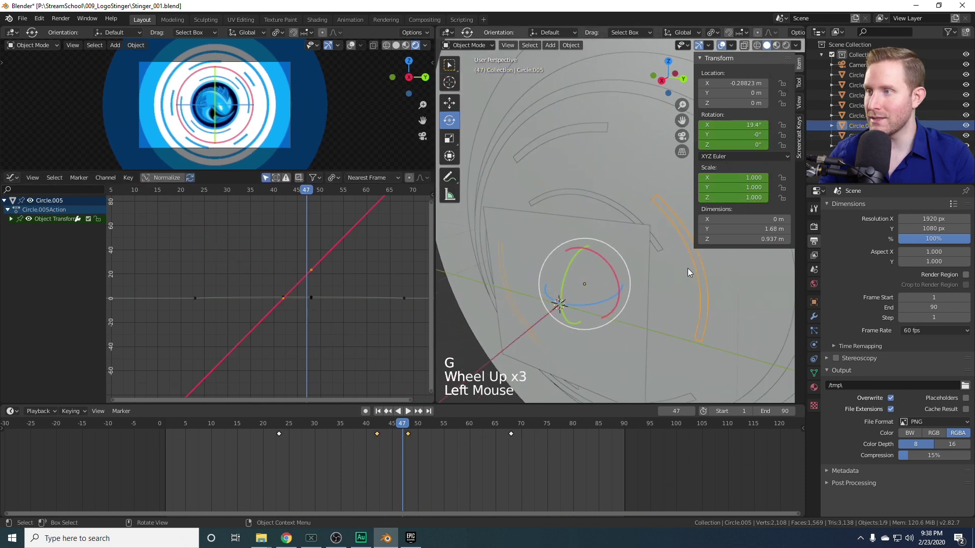
scroll(312, 279, "down", 3)
left_click(310, 279)
key("g")
left_click(308, 284)
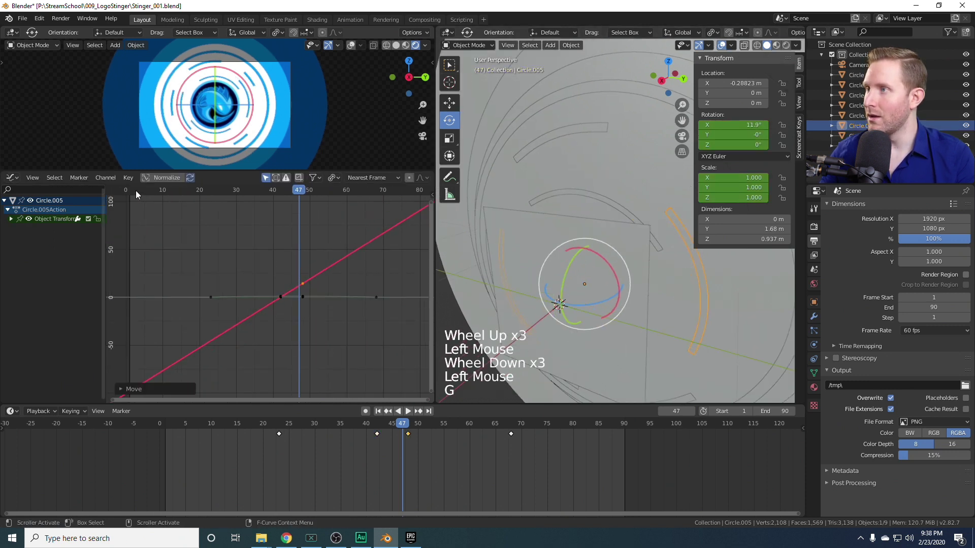
Play the animation to review the slowed spin of both arc rings
key("space")
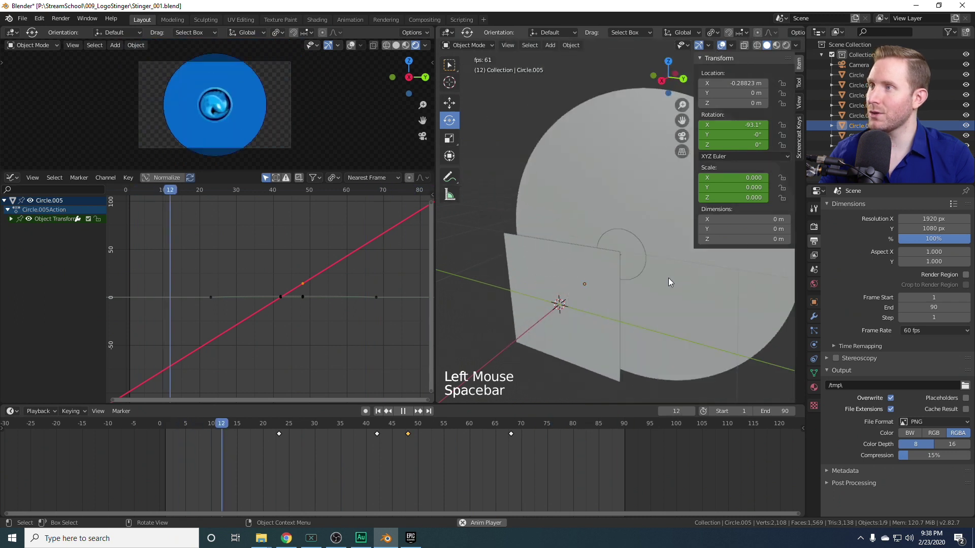
key("space")
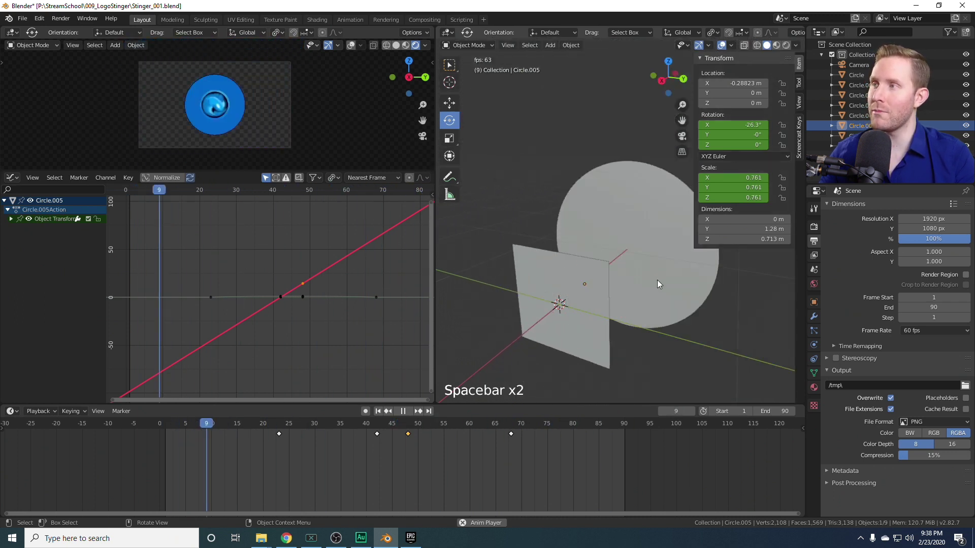
key("space")
Select the FishLogo plane and keyframe its rotation at 0° on frames 20 and 70
scroll(624, 270, "down", 2)
mouse_move(629, 280)
middle_mouse_down()
mouse_move(624, 261)
mouse_move(642, 264)
mouse_move(637, 274)
middle_mouse_up()
middle_click_drag(638, 274, 630, 290, "shift")
left_click(603, 281)
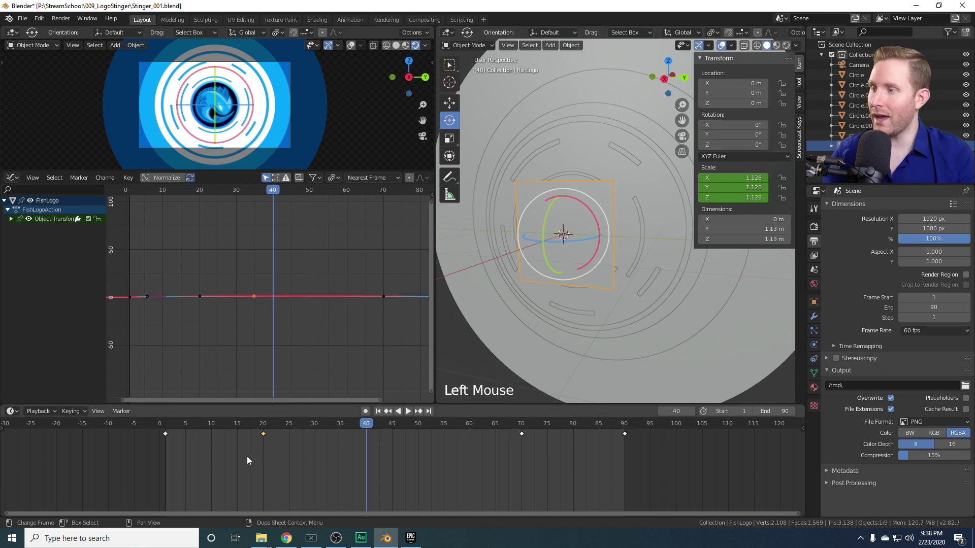
left_click(262, 428)
key("i")
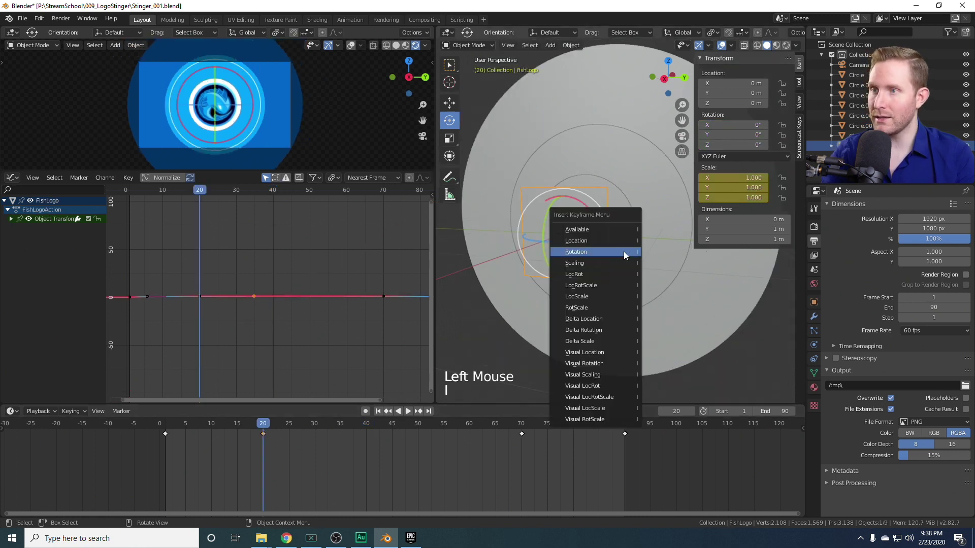
left_click(576, 252)
left_click(521, 423)
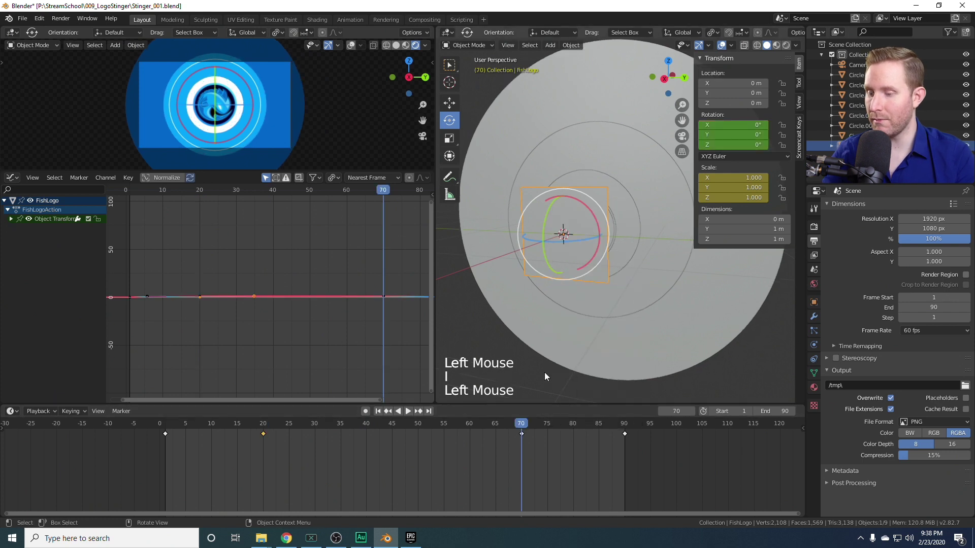
key("i")
left_click(607, 235)
Set FishLogo's X rotation to 90° on frame 1 and keyframe its rotation
left_click(165, 423)
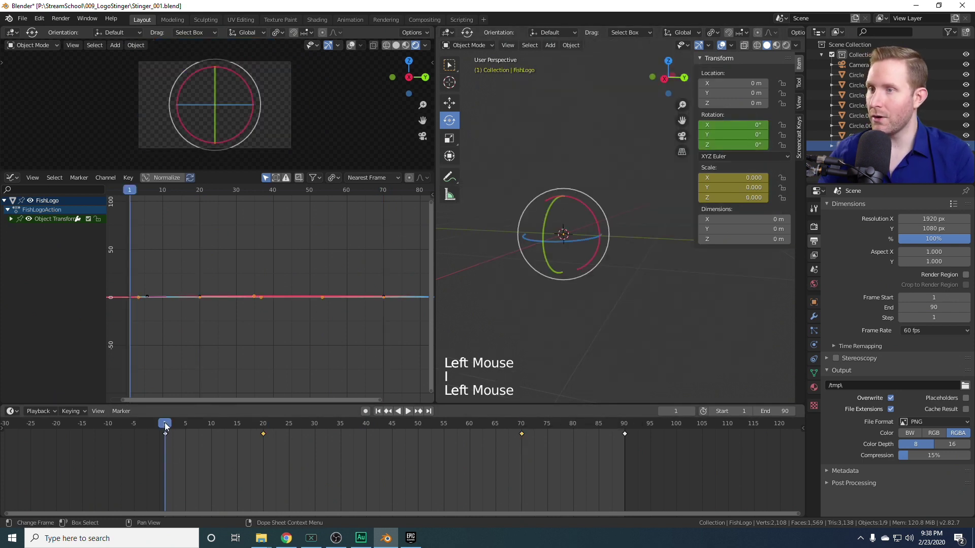
left_click_drag(597, 224, 588, 203)
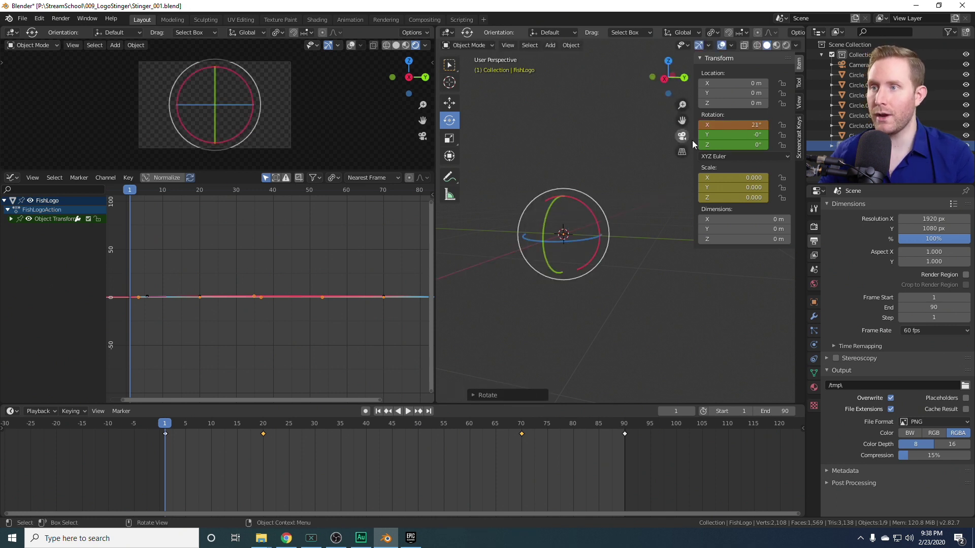
left_click(755, 122)
type("90")
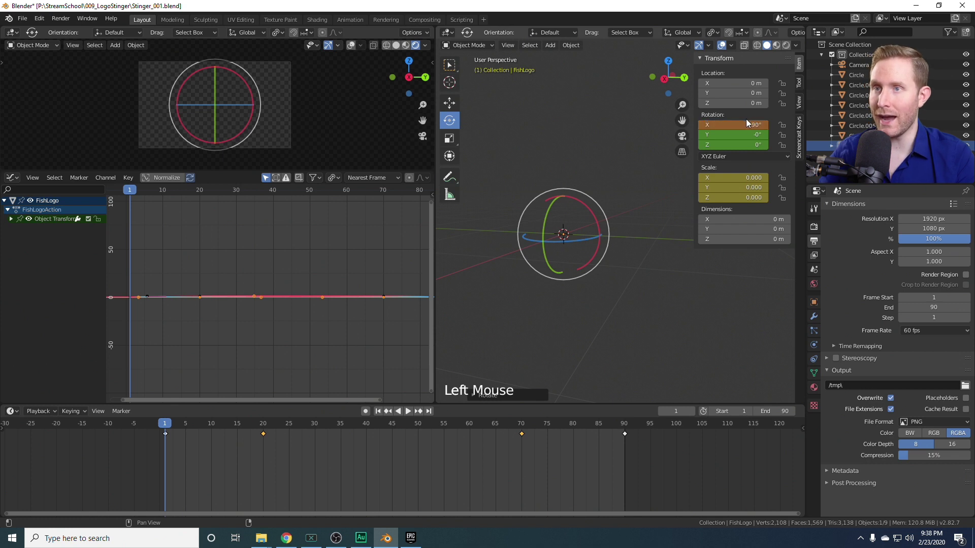
type("i")
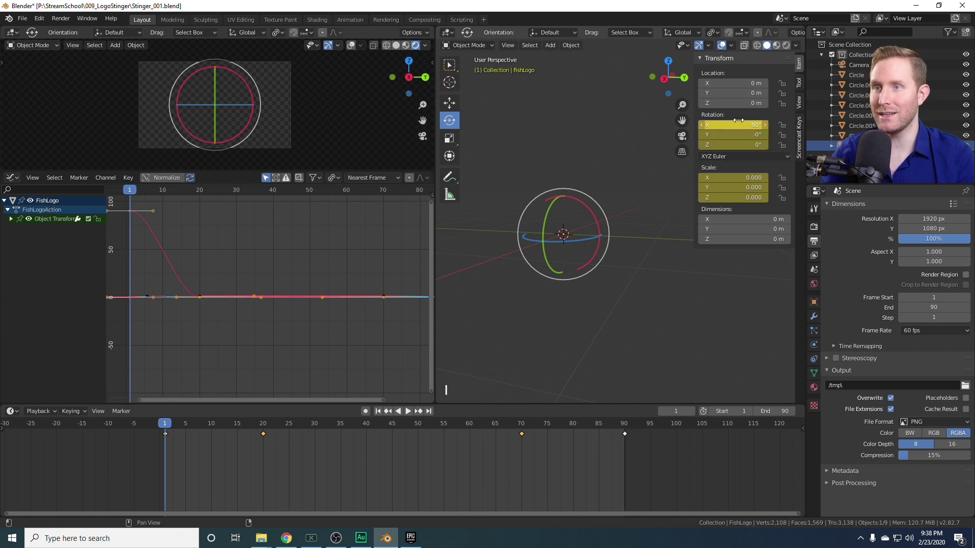
Set FishLogo's X rotation to -90° on frame 90 and keyframe its rotation
middle_click_drag(634, 213, 636, 244, "shift")
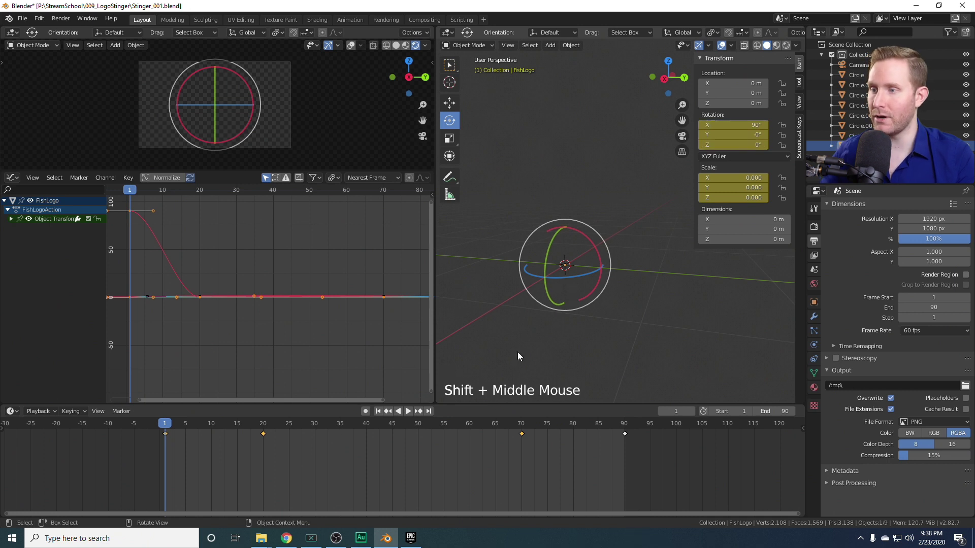
left_click_drag(599, 428, 625, 426)
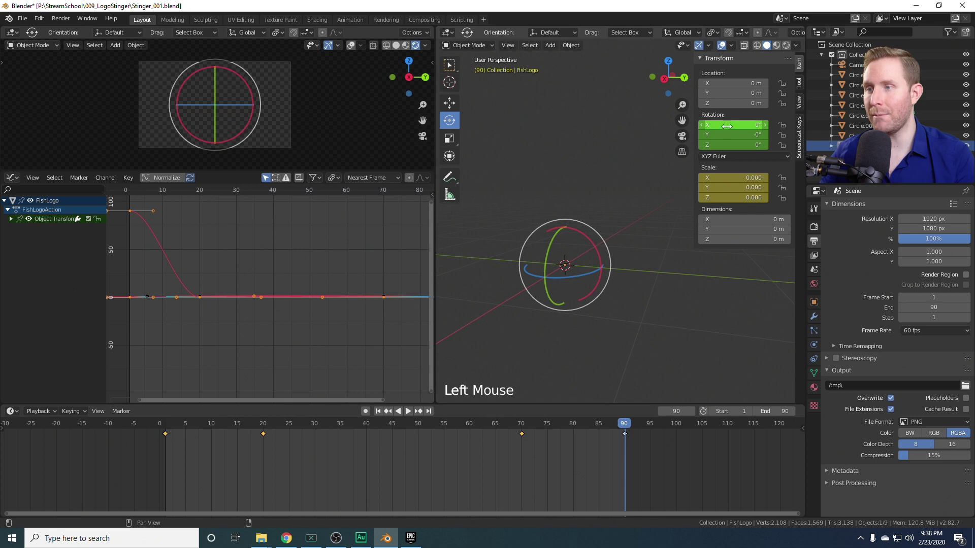
left_click_drag(587, 236, 599, 258)
double_click(742, 121)
type("-90")
key("Return")
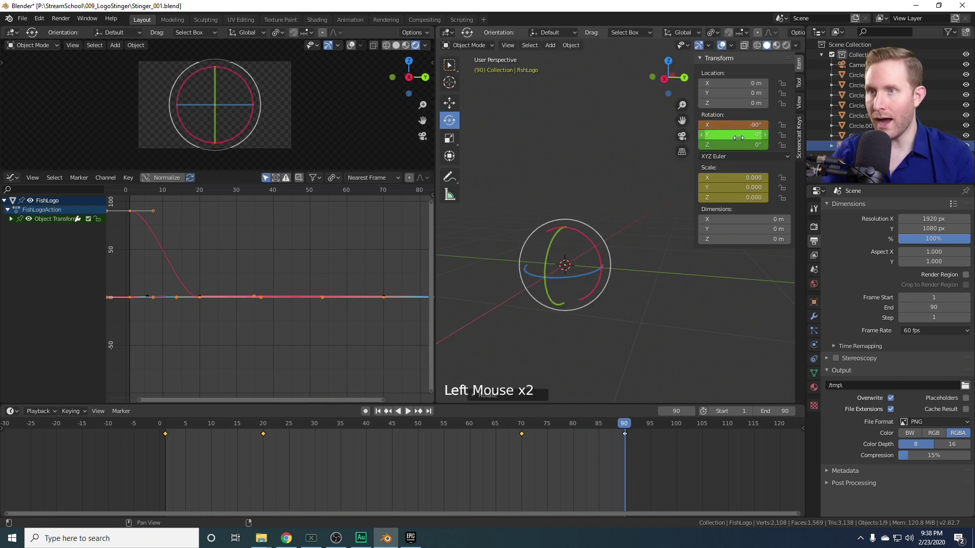
key("i")
Play the animation from frame 1 to review the logo's rotation
left_click(164, 482)
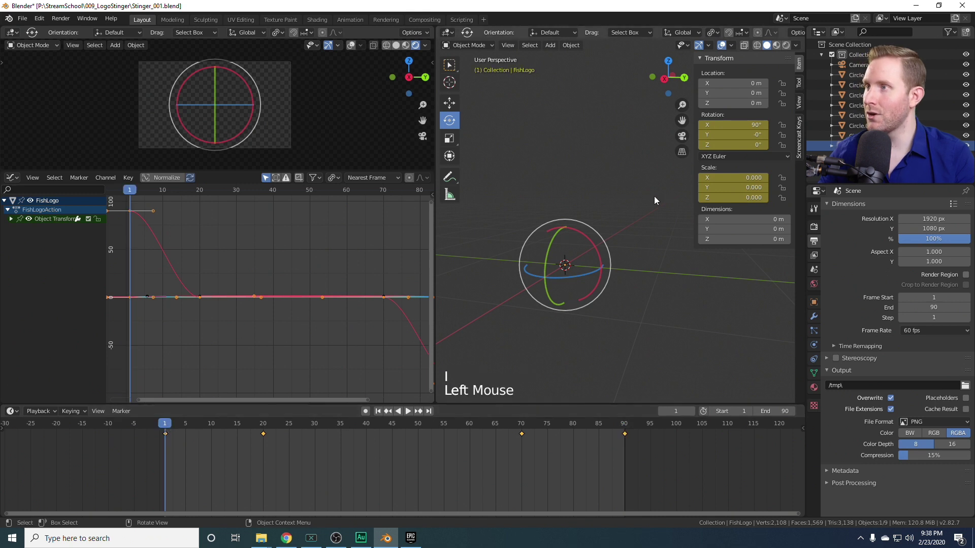
key("space")
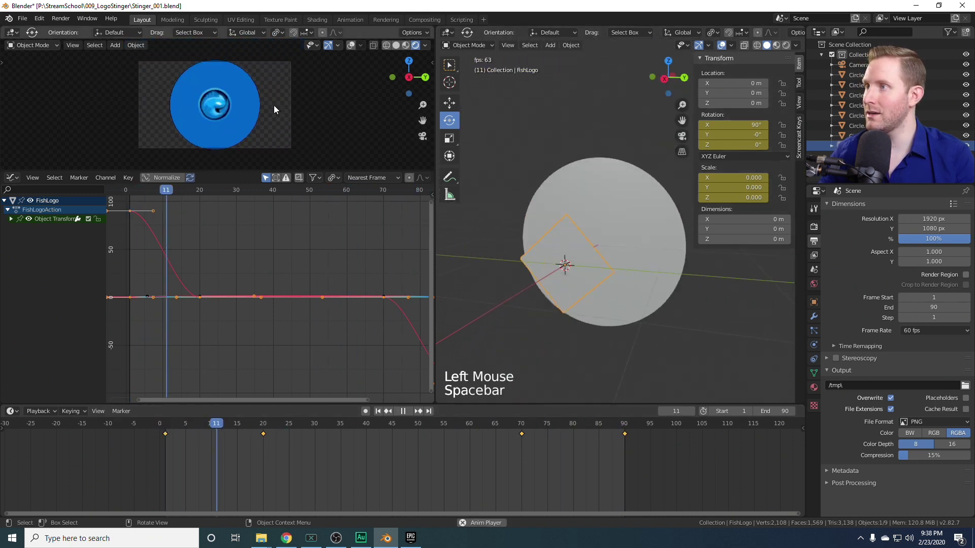
left_click(350, 440)
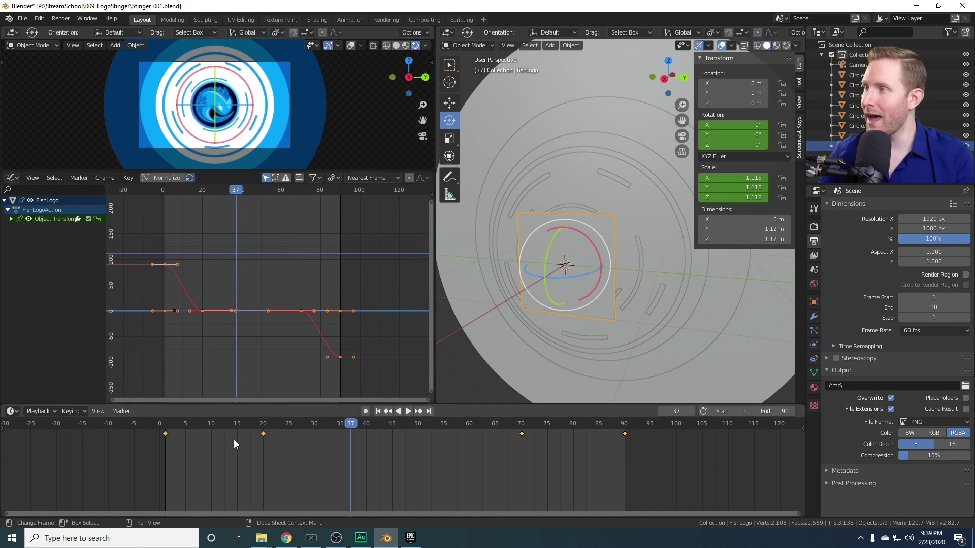
Expand FishLogo's transform channels and hide every curve except X Euler Rotation in the Graph Editor
left_click(11, 219)
left_click(12, 219)
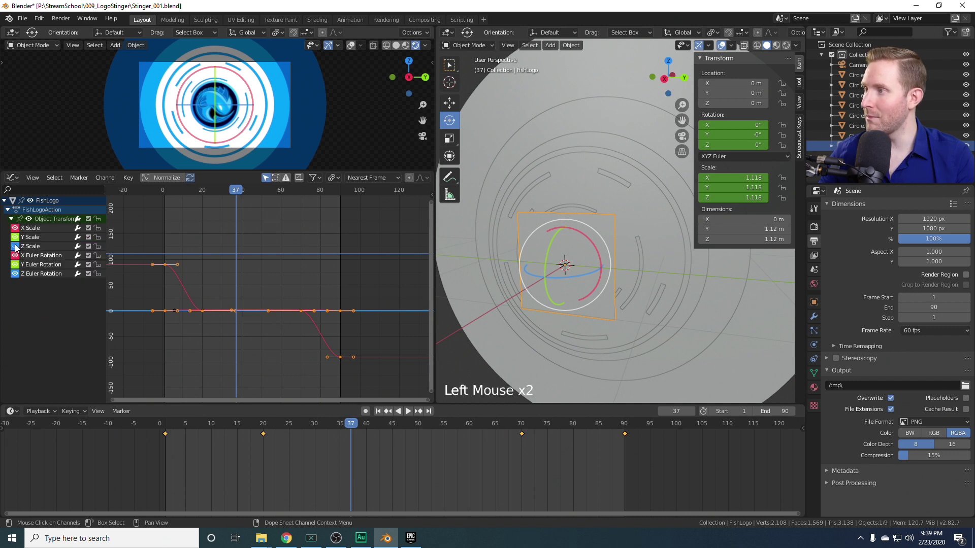
left_click(12, 220)
left_click(14, 274)
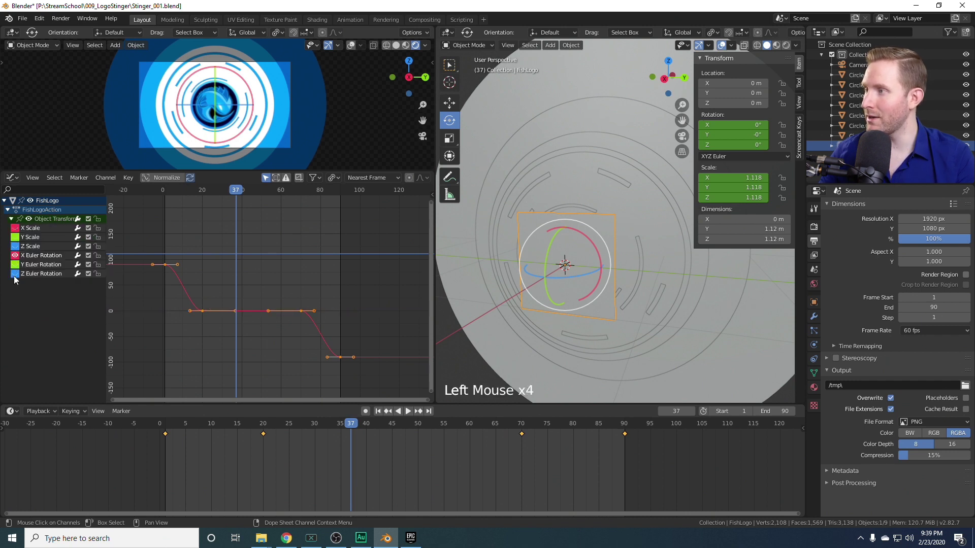
middle_click_drag(188, 289, 256, 269)
scroll(257, 269, "up", 2)
Scale the handles of FishLogo's frame 1 and frame 90 X rotation keyframes to 0 for sharper easing at both ends
left_click(154, 228)
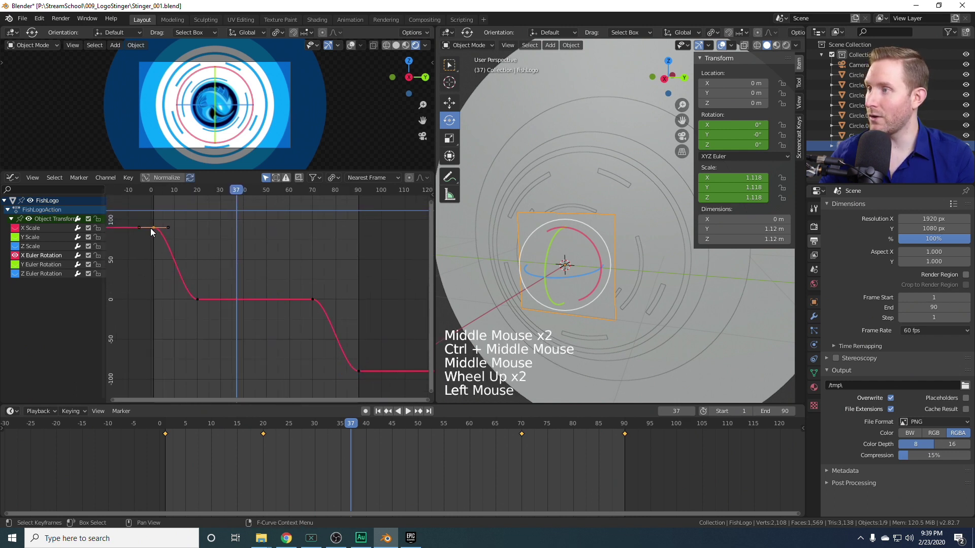
key("s")
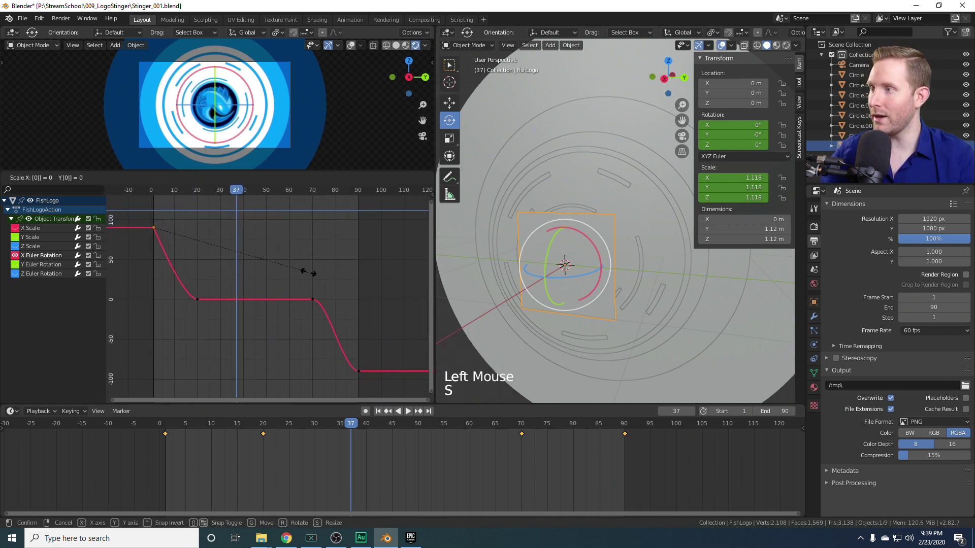
left_click(306, 272)
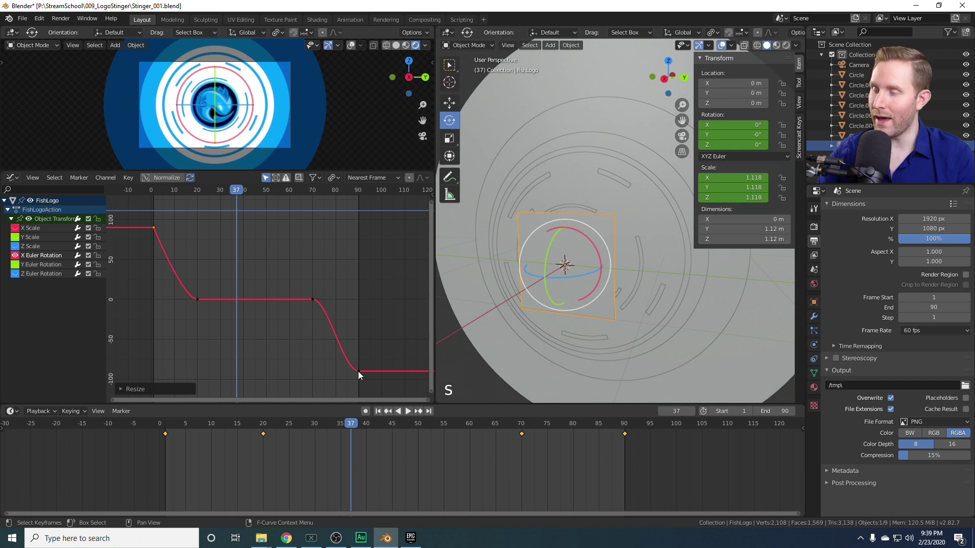
left_click(357, 372)
key("s")
left_click(357, 374)
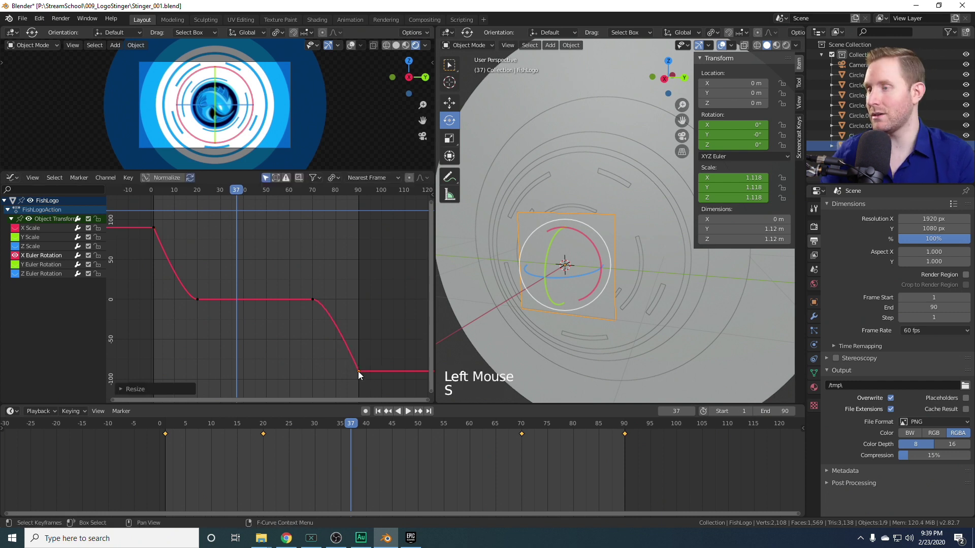
Raise FishLogo's frame 20 X rotation keyframe to about 23° and lower the frame 70 keyframe to about -22°
scroll(272, 263, "down", 2)
mouse_move(272, 263)
middle_mouse_down("ctrl")
mouse_move(254, 251)
mouse_move(277, 243)
mouse_move(261, 240)
mouse_move(268, 245)
middle_mouse_up("ctrl")
left_click(232, 300)
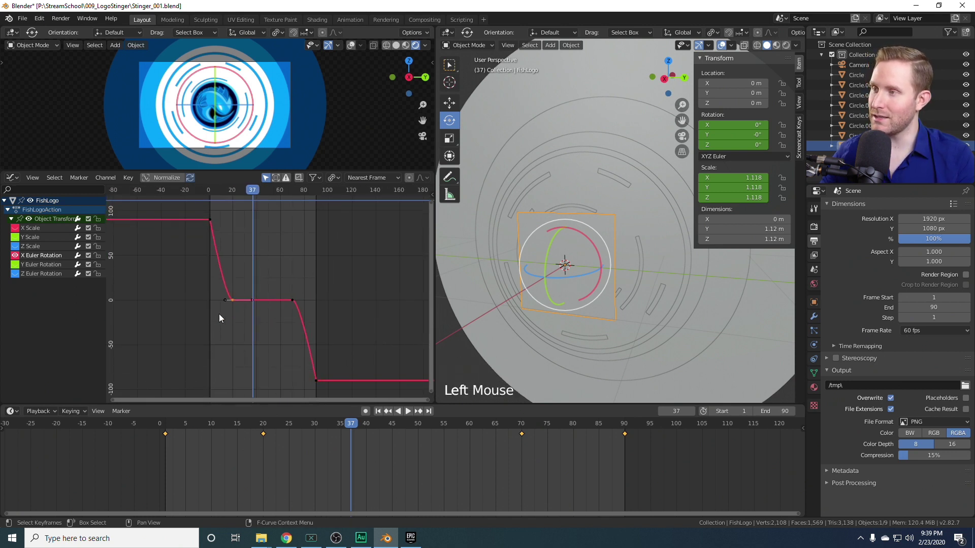
key("g")
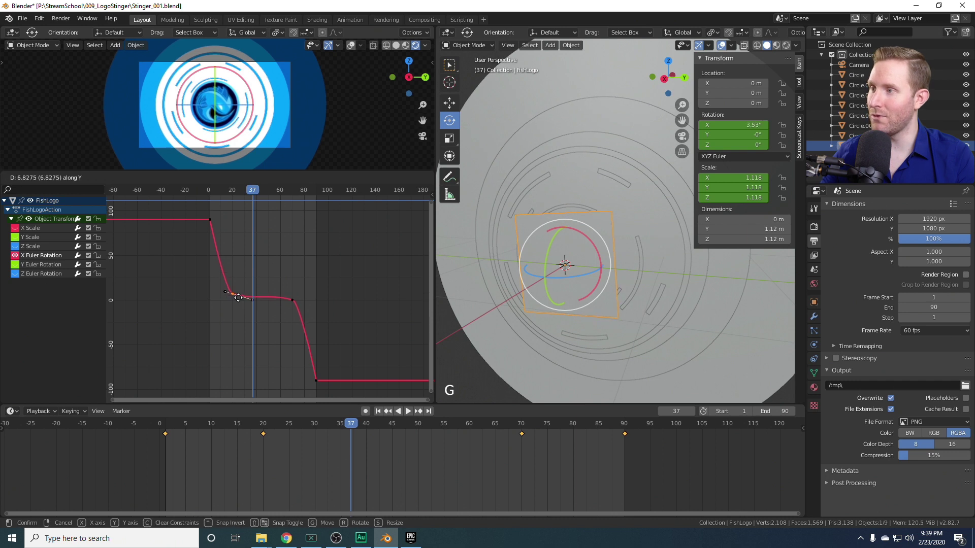
left_click(234, 283)
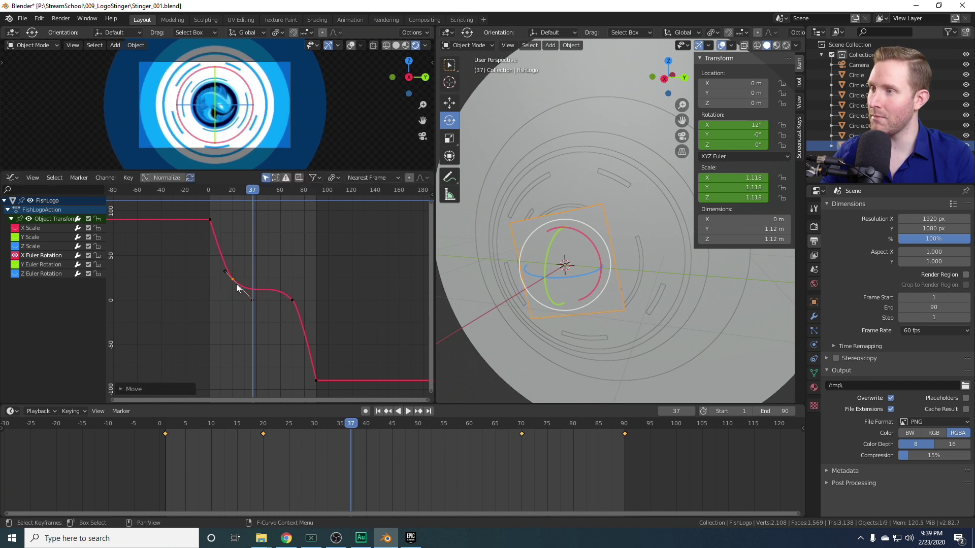
left_click(292, 300)
key("g")
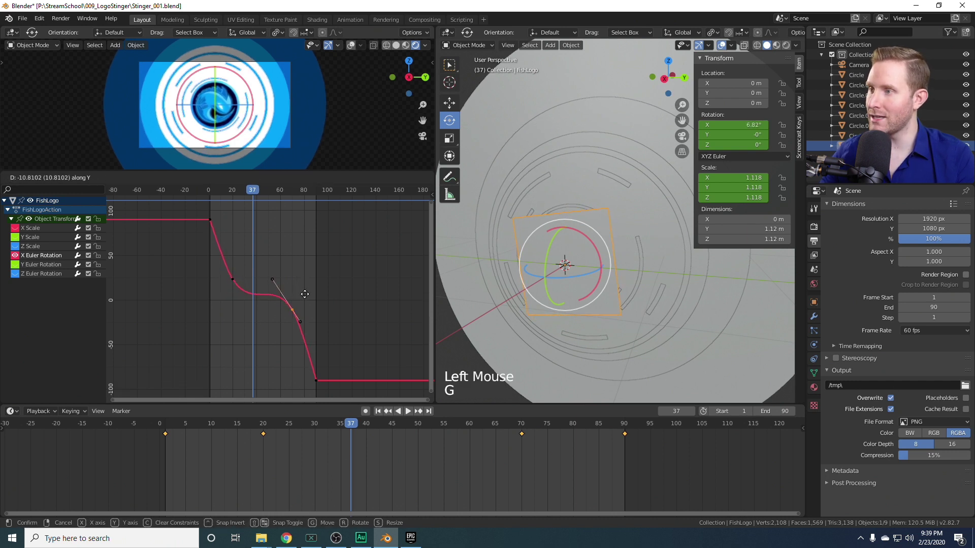
left_click(307, 303)
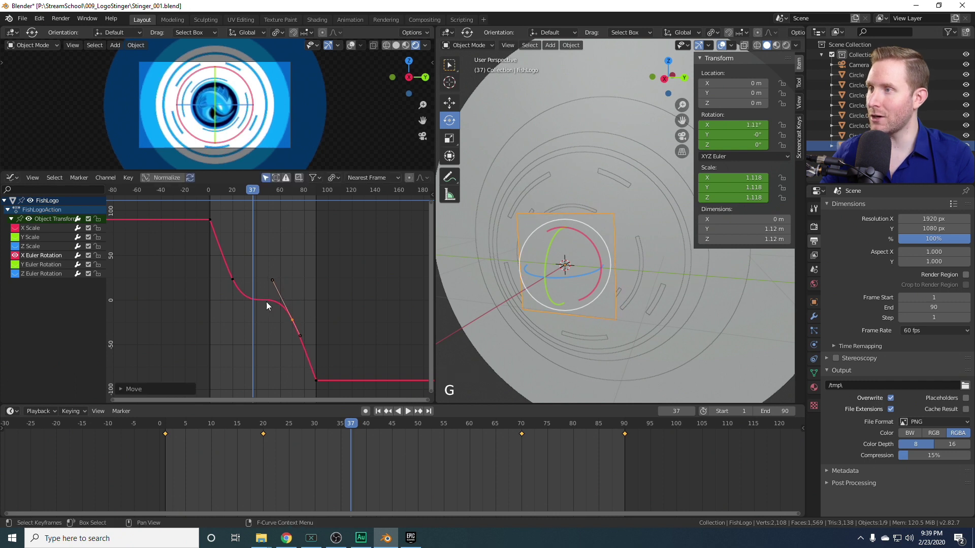
Scrub the middle of the animation and play it from the start to review the logo's adjusted rotation
left_click(258, 191)
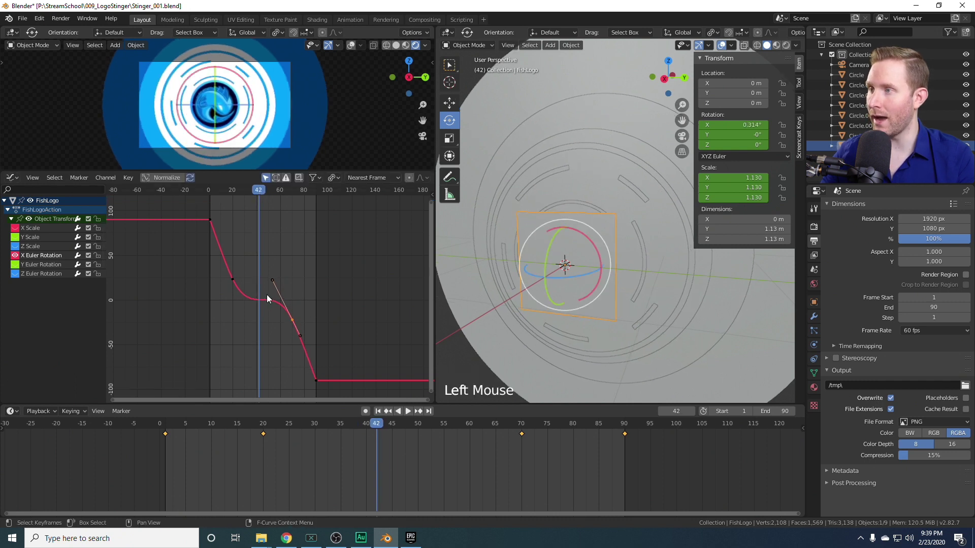
double_click(209, 193)
key("space")
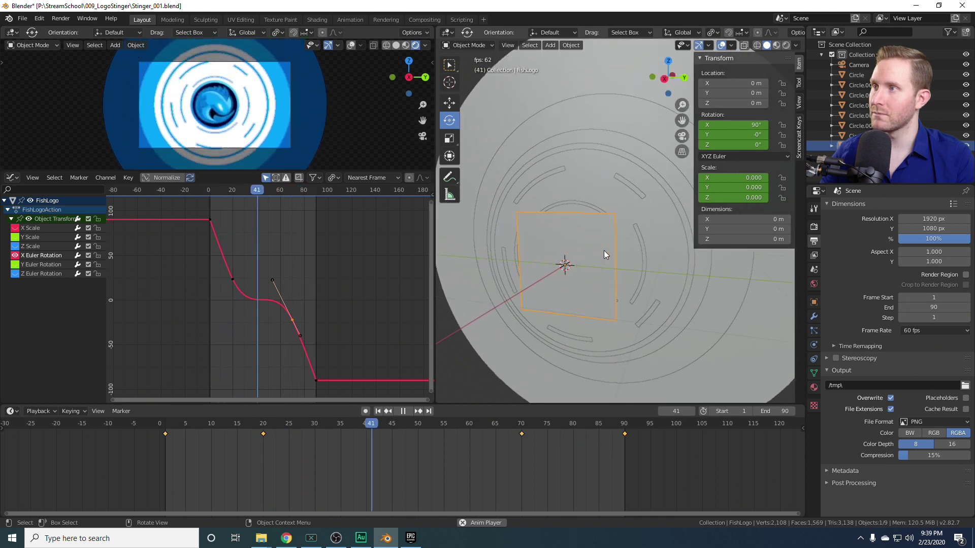
key("space")
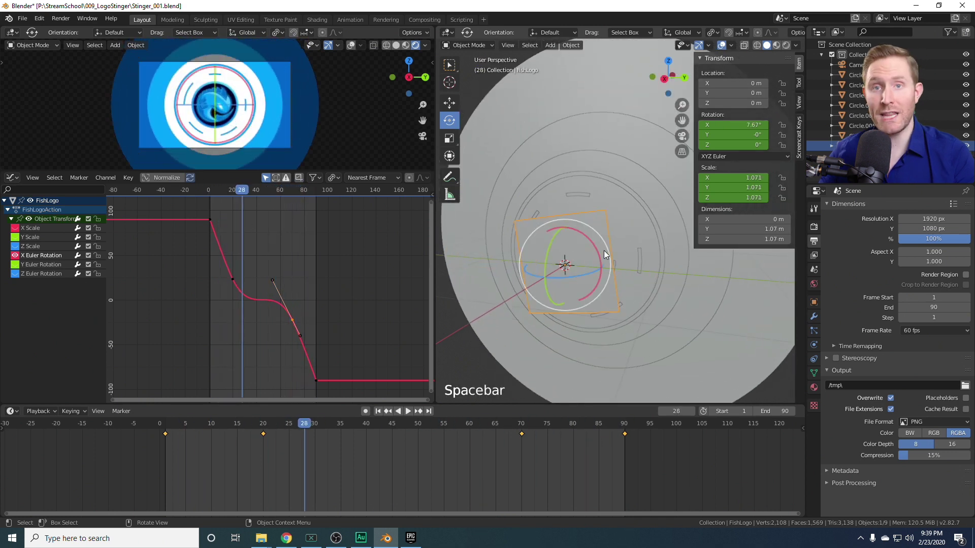
Set the render output path to P:\StreamSchool\009_LogoStinger with the file name LogoStingerAnim
scroll(561, 282, "down", 2)
middle_click_drag(561, 282, 584, 285, "shift")
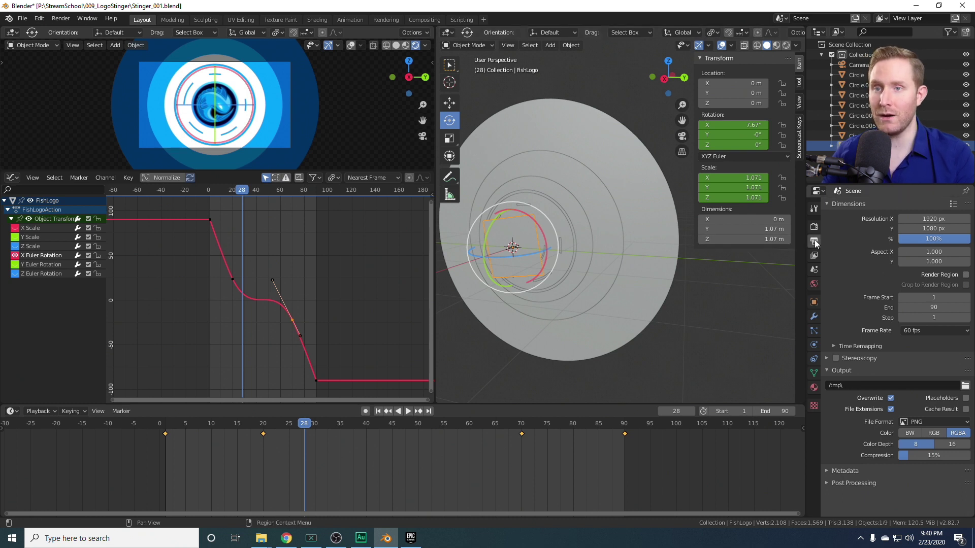
middle_click_drag(846, 336, 847, 337)
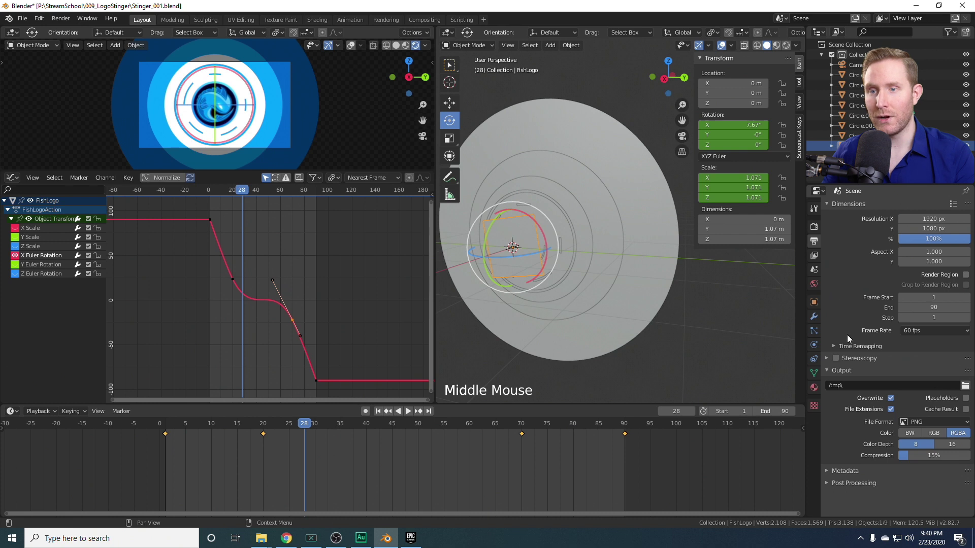
left_click(964, 386)
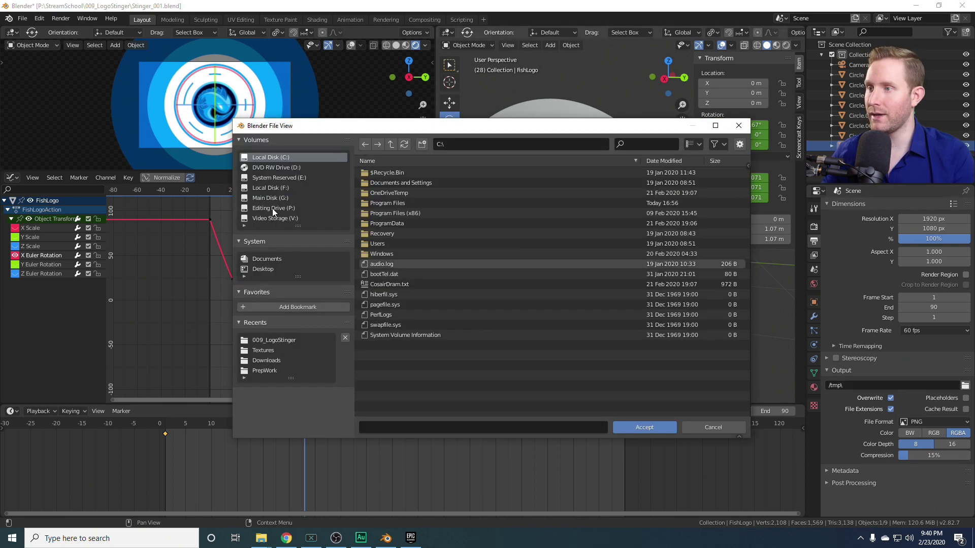
left_click(271, 207)
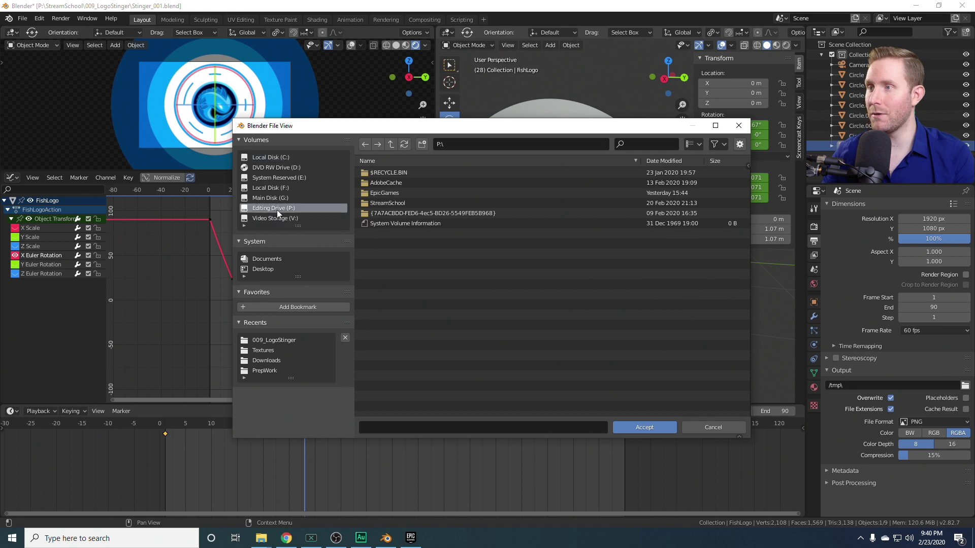
double_click(399, 204)
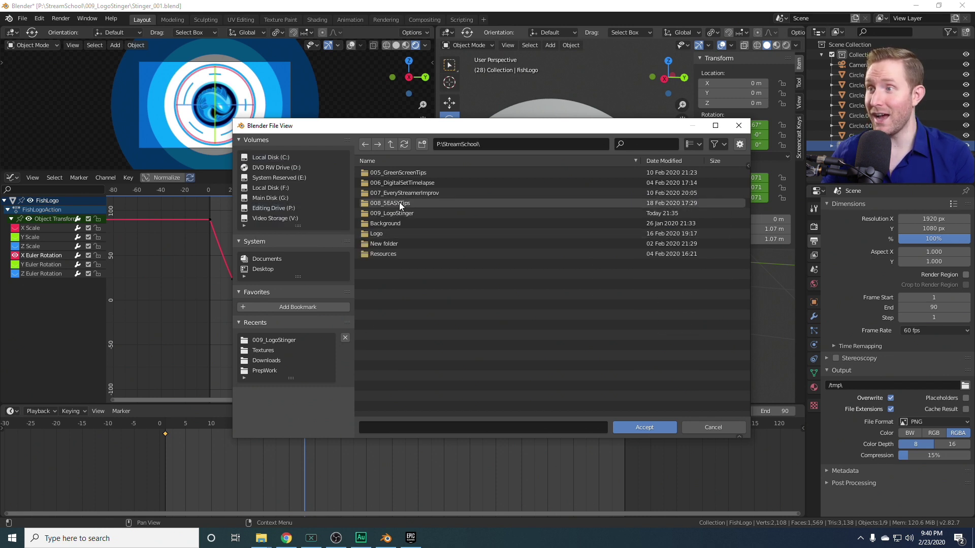
double_click(390, 214)
left_click(399, 428)
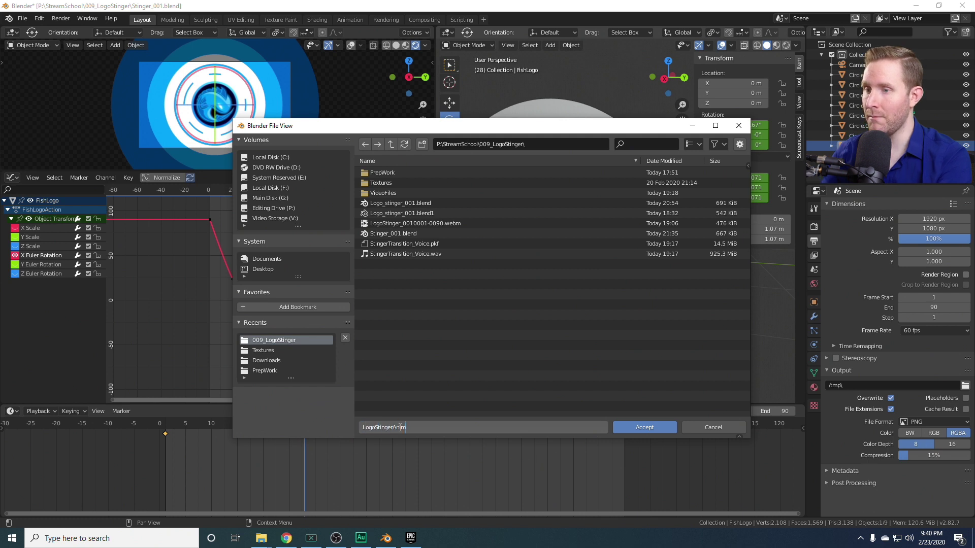
key("Return")
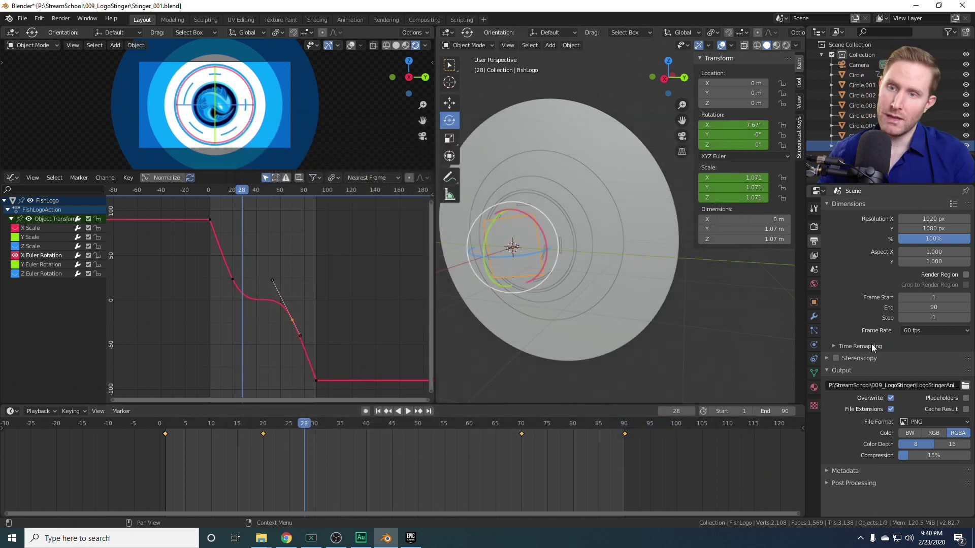
Set the output file format to FFmpeg video and its encoding container to WebM
left_click(918, 420)
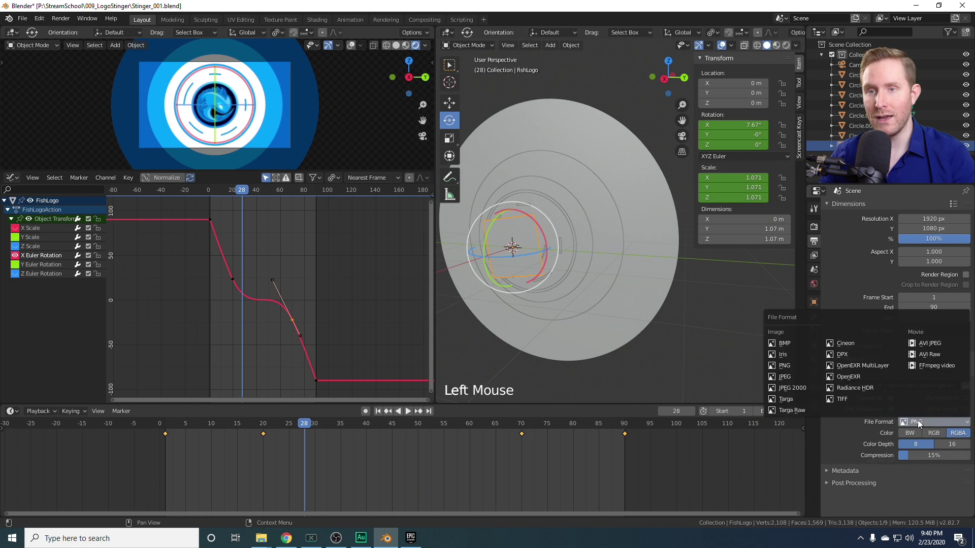
left_click(924, 365)
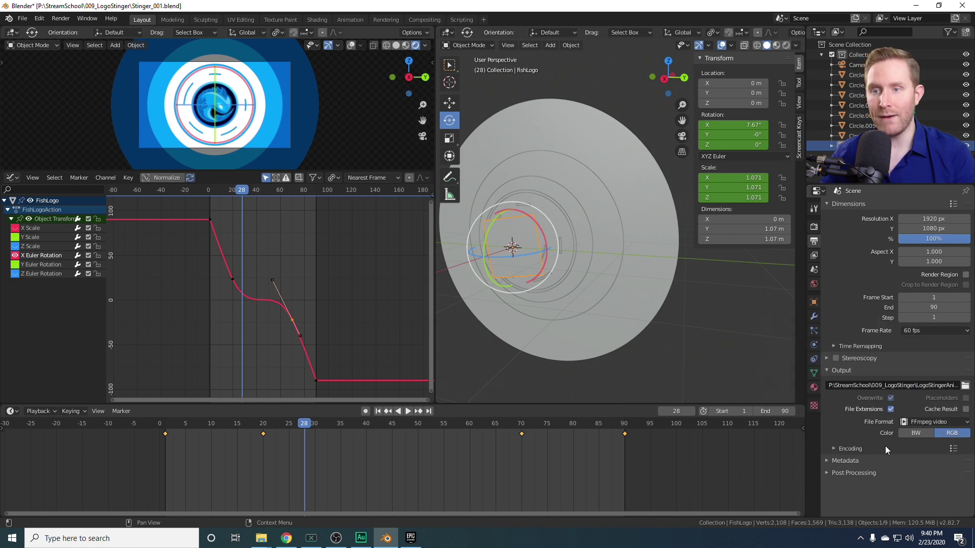
left_click(836, 447)
scroll(842, 443, "down", 4)
left_click(918, 382)
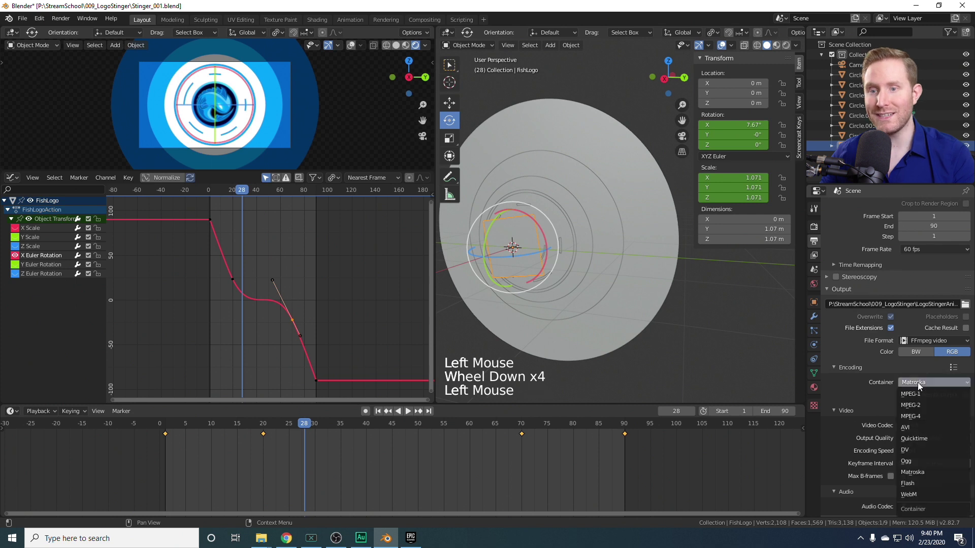
left_click(917, 493)
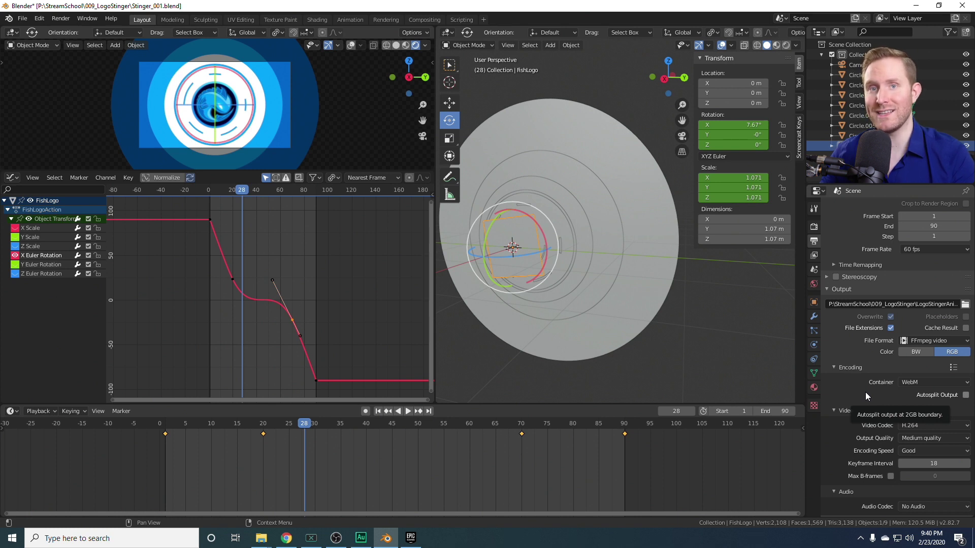
Set the video codec to WEBM / VP9 with RGBA color and render the animation
scroll(857, 402, "down", 2)
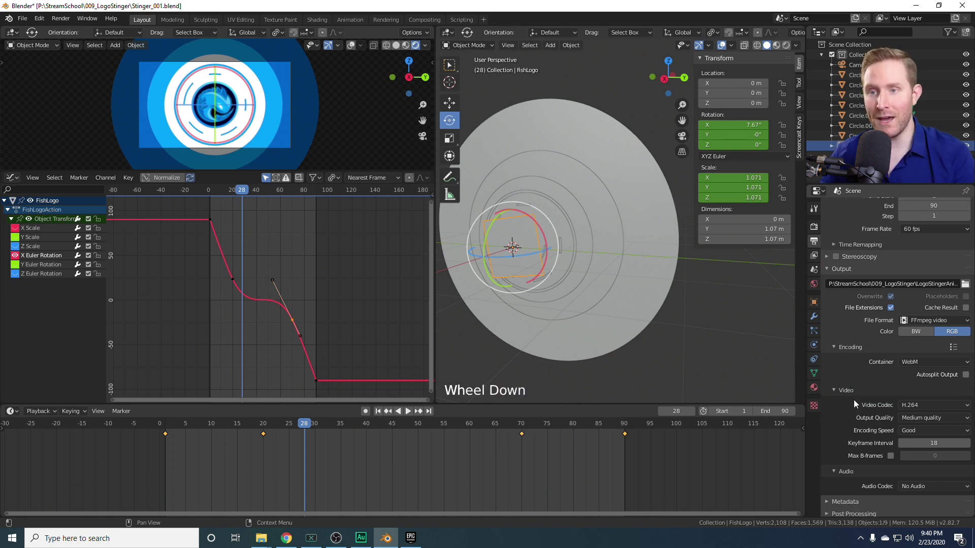
left_click(908, 403)
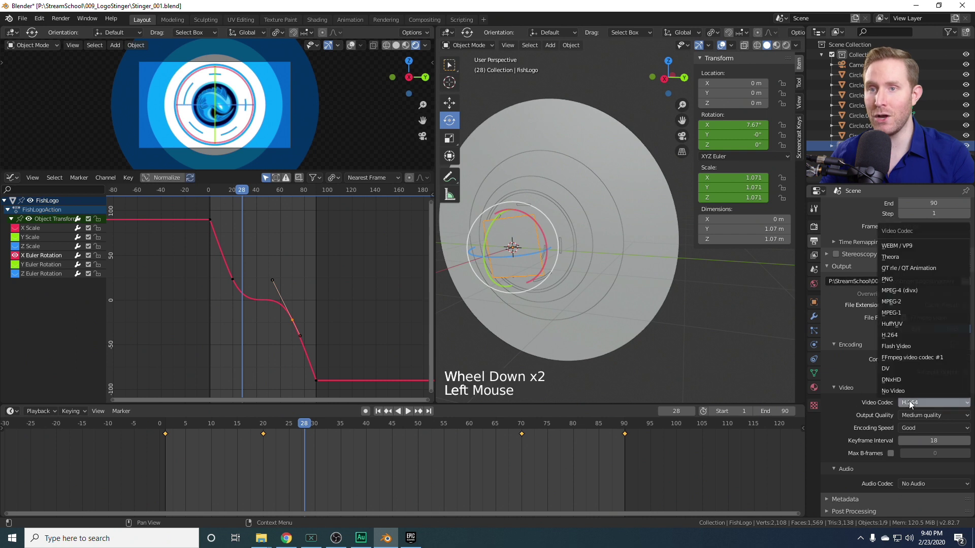
left_click(916, 246)
middle_click_drag(888, 397, 893, 436)
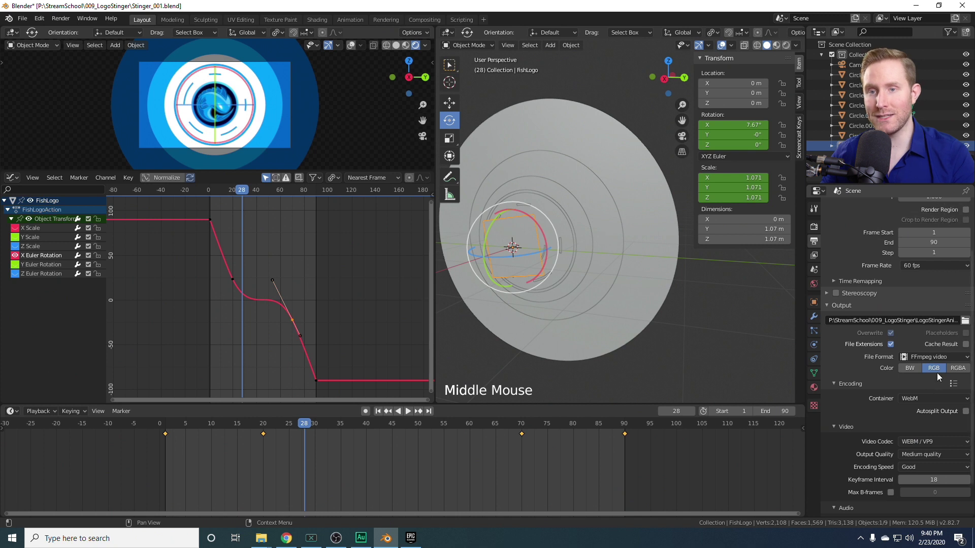
left_click(958, 368)
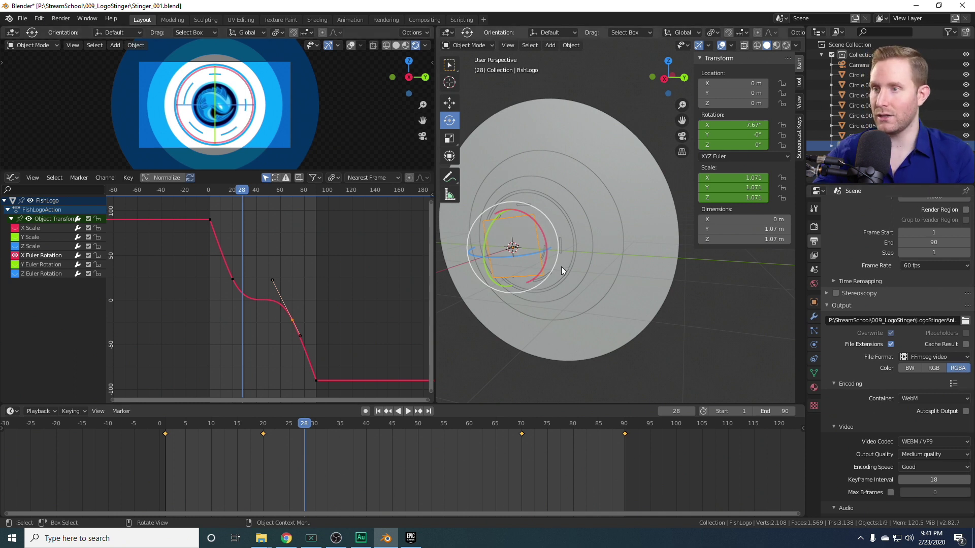
key("ctrl+F12")
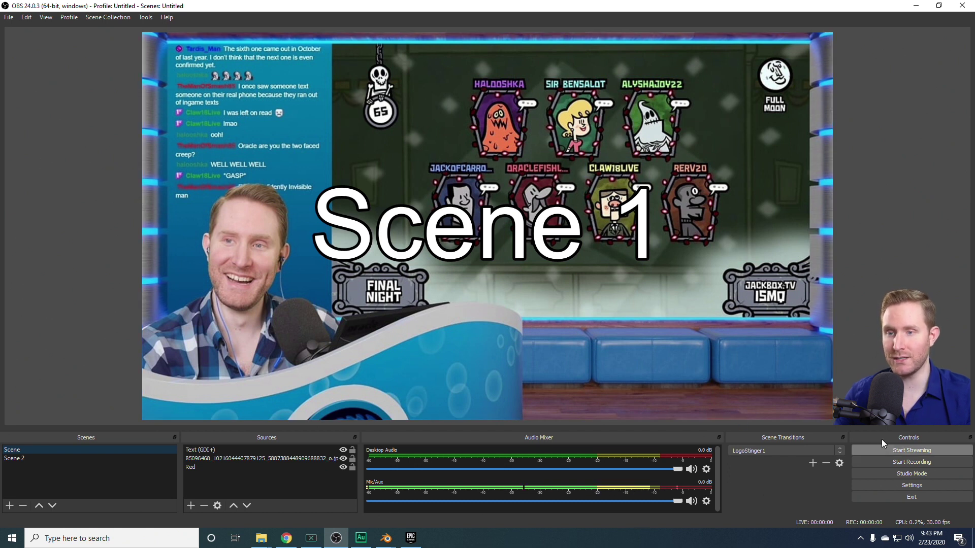
In OBS, add a Stinger scene transition named MrMeowmers
left_click(811, 462)
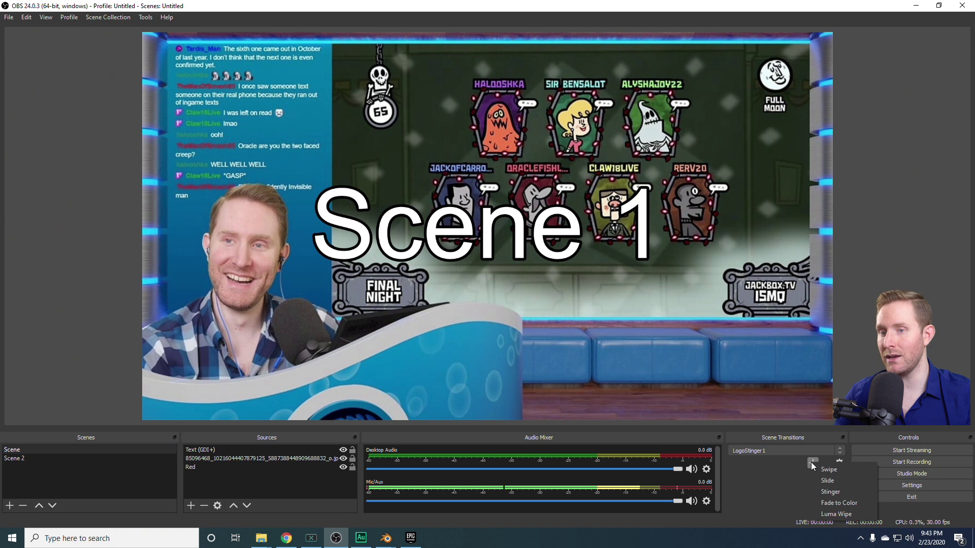
left_click(834, 493)
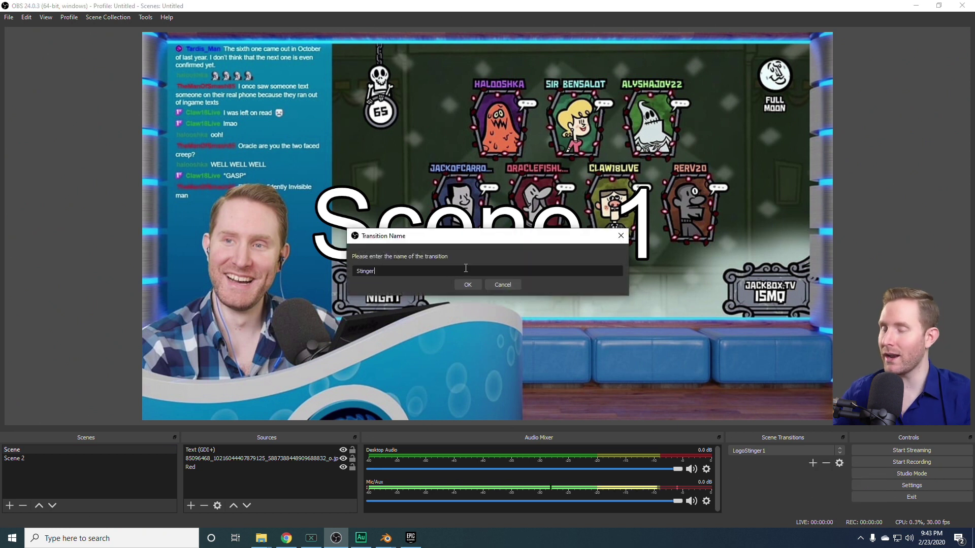
type("MrMeow")
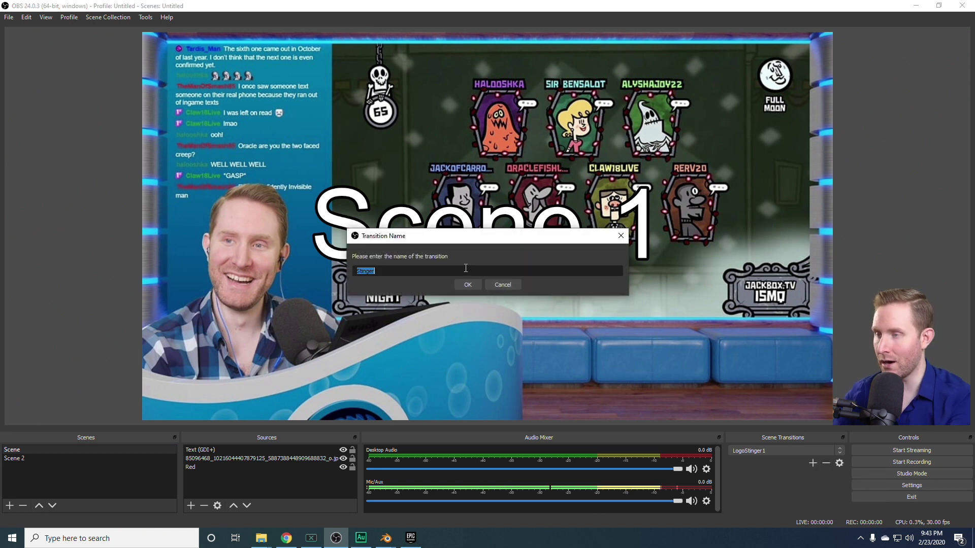
type("mers")
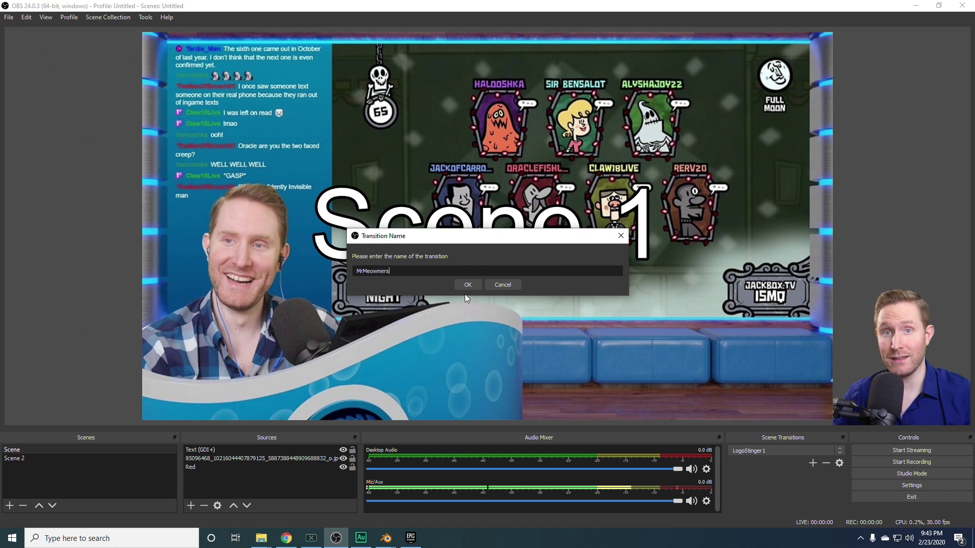
left_click(467, 286)
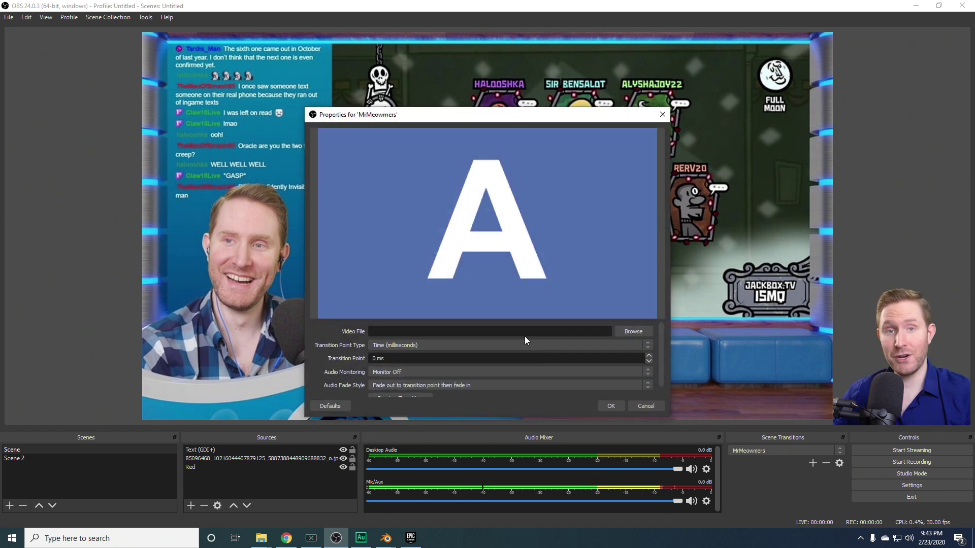
Load LogoStingerAnim0001-0090.webm from the 009_LogoStinger folder as the stinger's video file and preview the transition
left_click(632, 332)
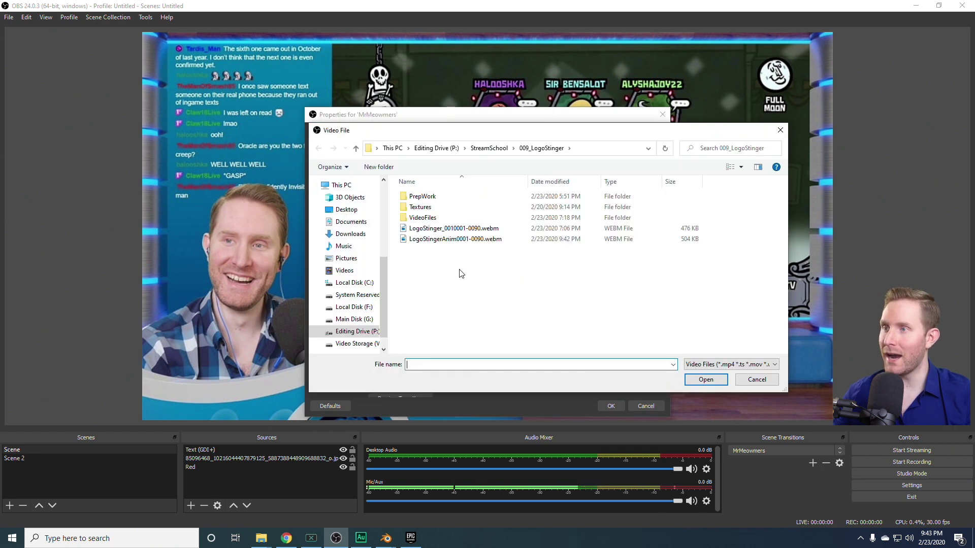
double_click(439, 241)
scroll(343, 349, "down", 2)
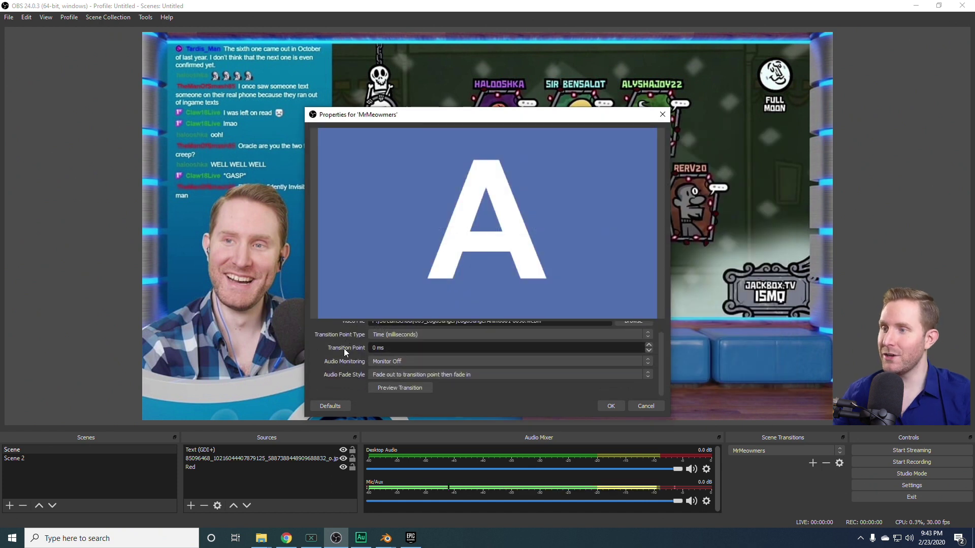
left_click(395, 388)
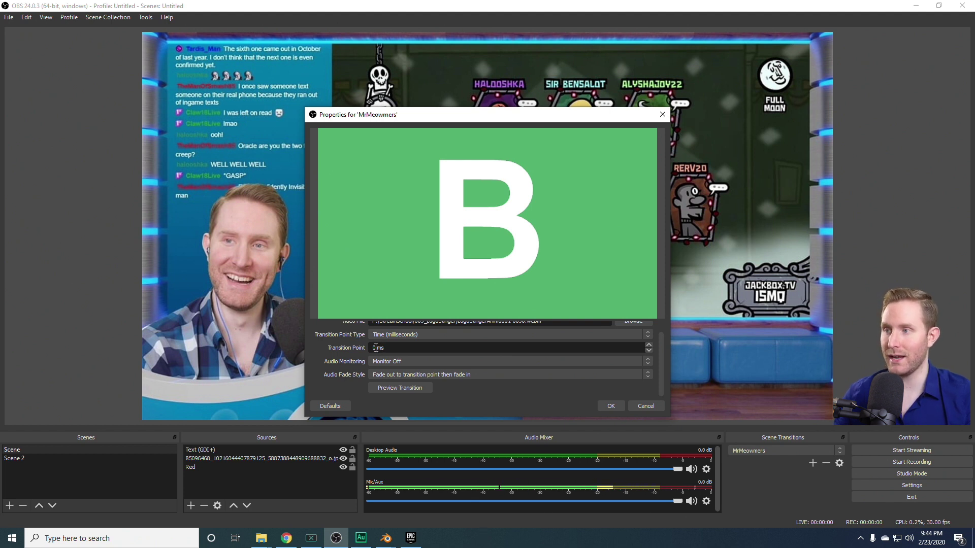
Set the stinger's transition point to 750 ms, preview the transition repeatedly, and accept the properties
type("75")
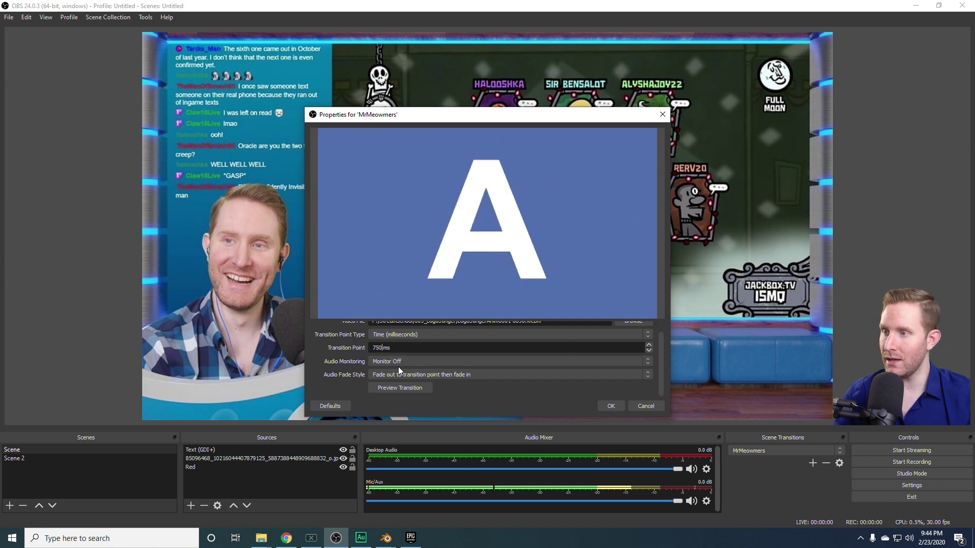
left_click(380, 389)
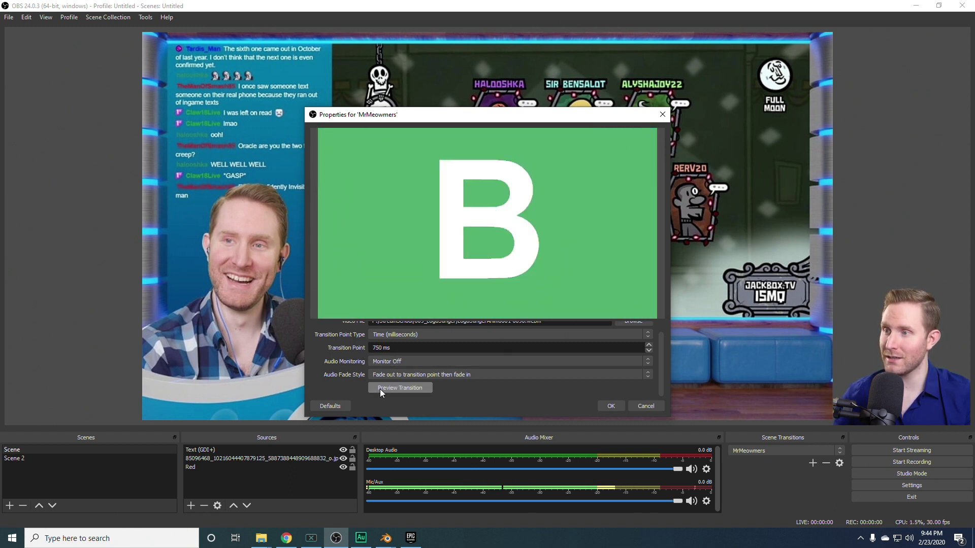
left_click(380, 389)
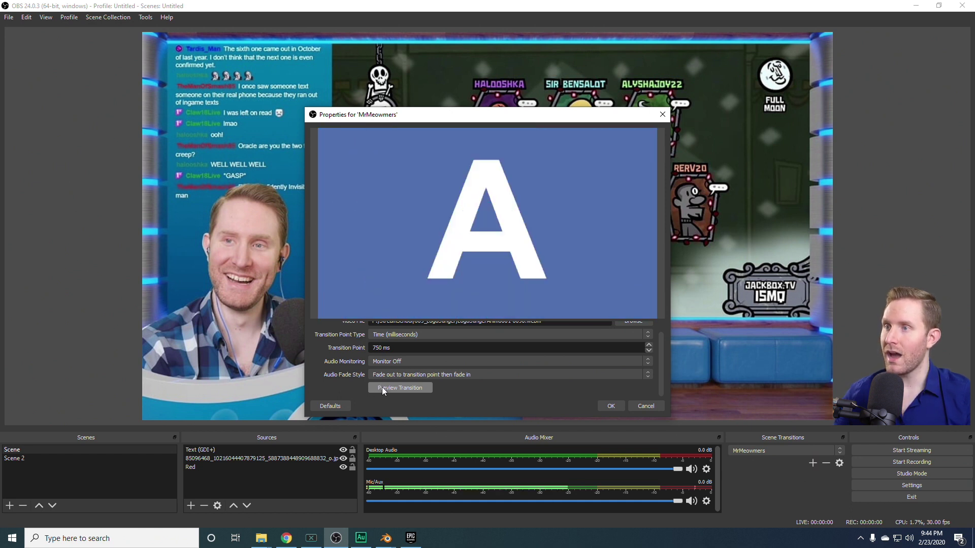
left_click(385, 391)
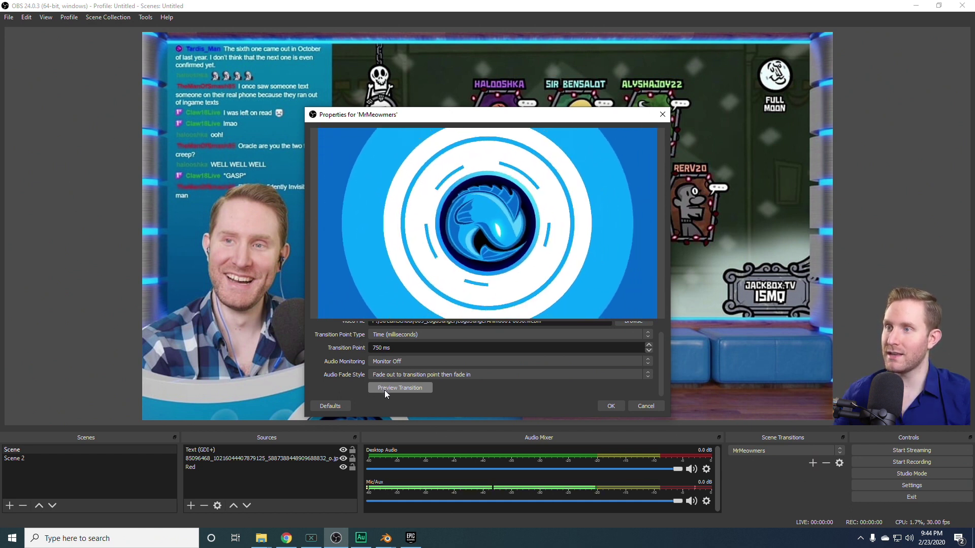
left_click(605, 405)
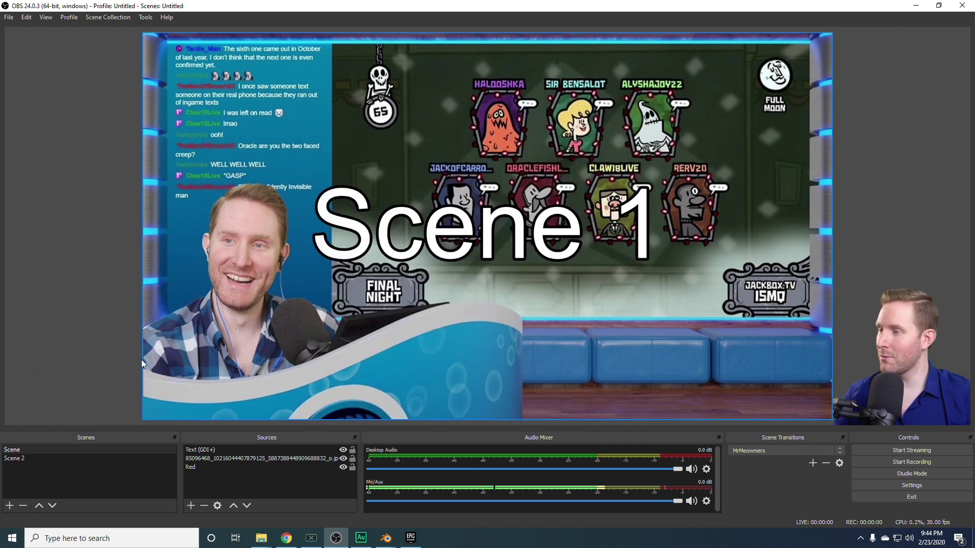
Switch to Scene 2 and back to the first scene to test the stinger transition
left_click(20, 459)
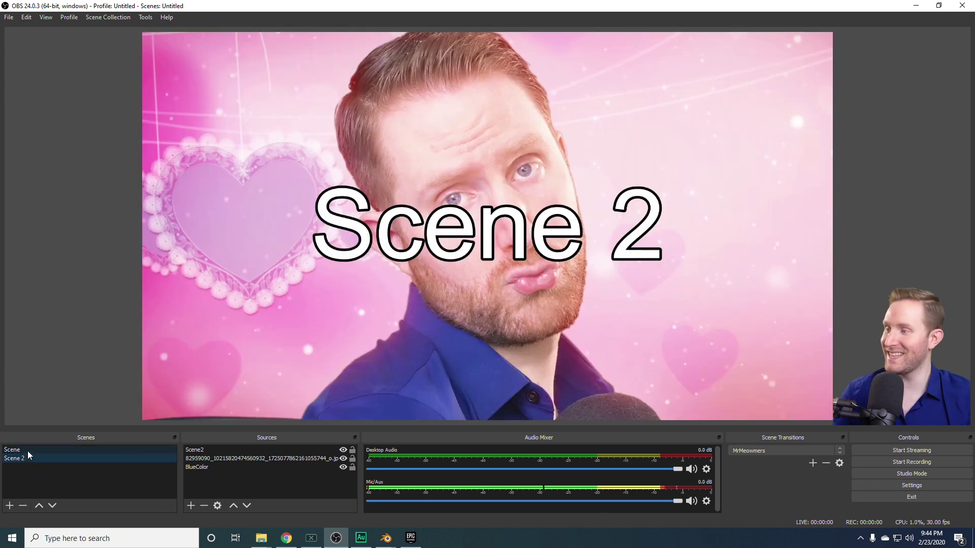
left_click(28, 450)
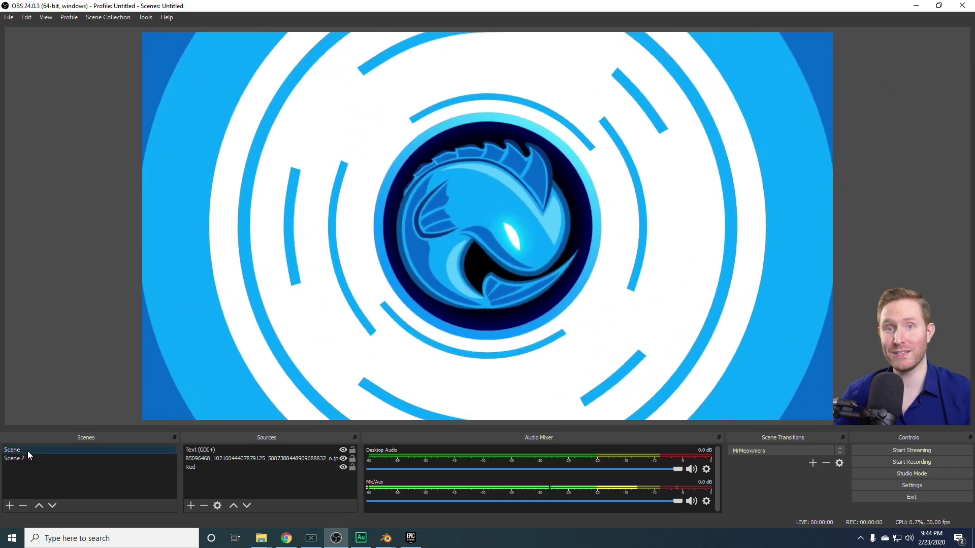